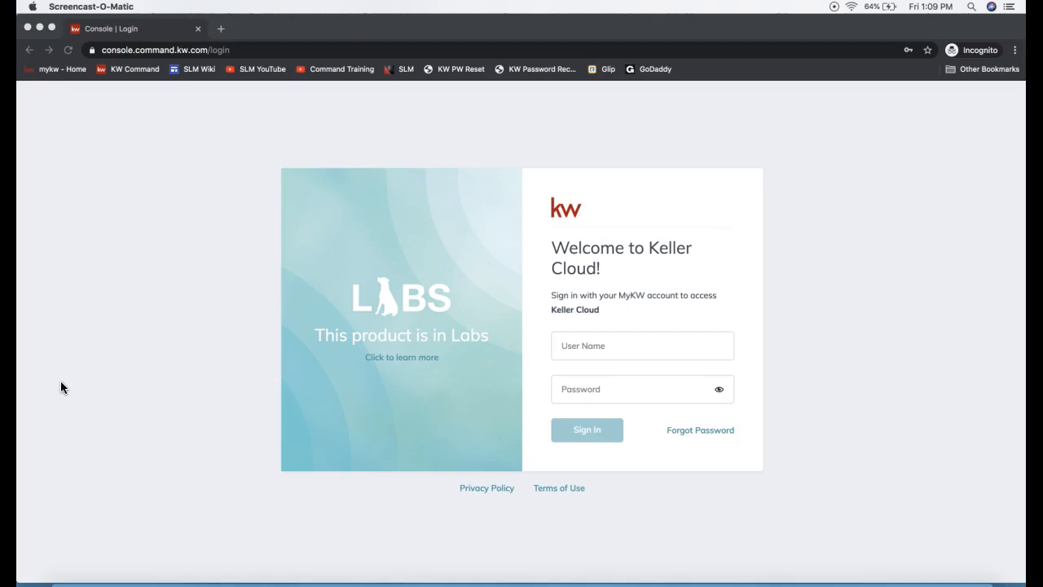
Step: Enter agent.kw.com as the web address in the incognito window
{"action": "left_click", "coordinate": [140, 57]}
{"action": "left_click", "coordinate": [181, 50]}
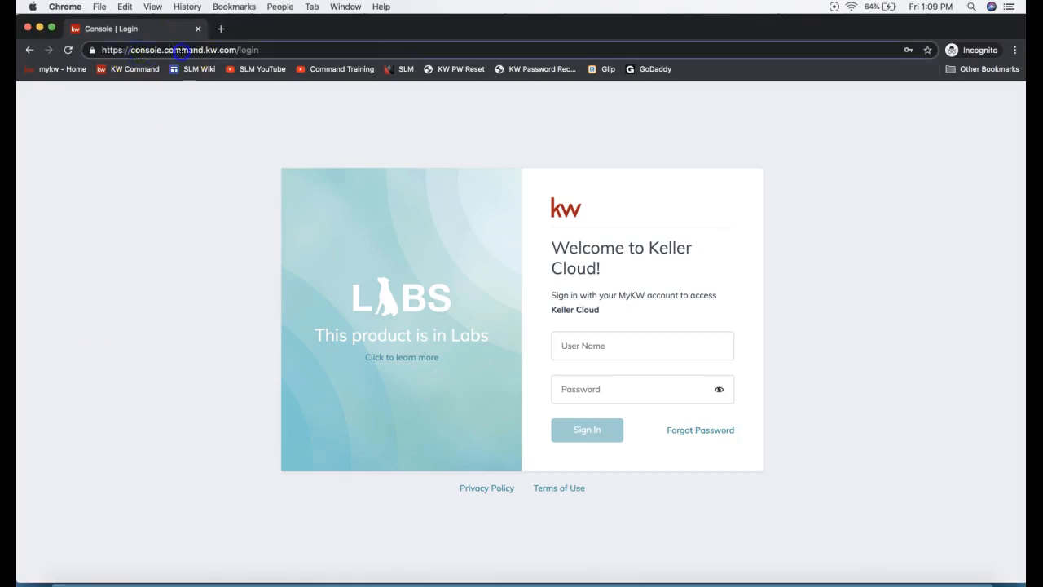
{"action": "type", "text": "agent.kw.com"}
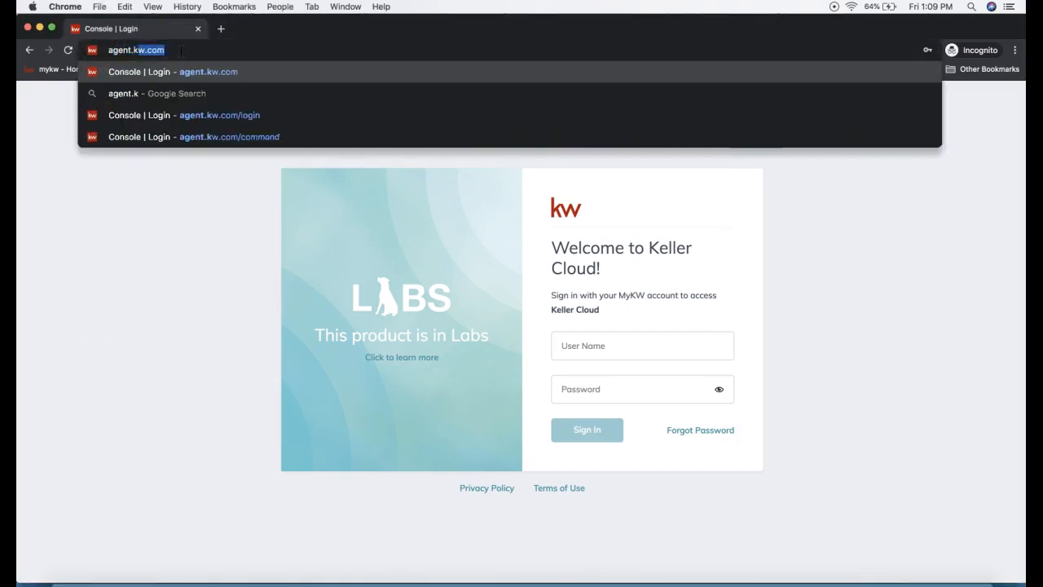
{"action": "left_click_drag", "start_coordinate": [182, 54], "coordinate": [99, 54]}
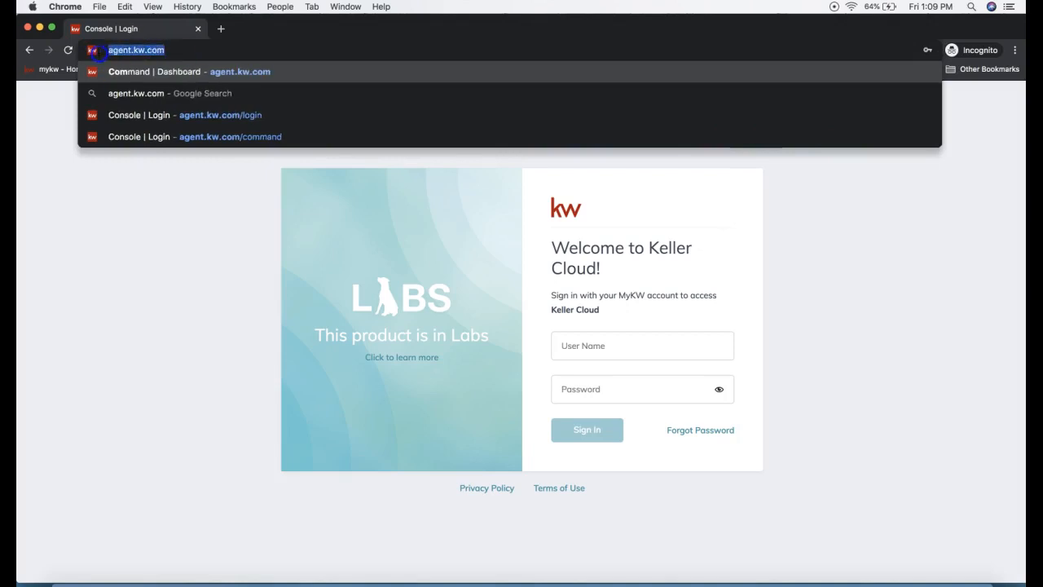
{"action": "left_click", "coordinate": [133, 212]}
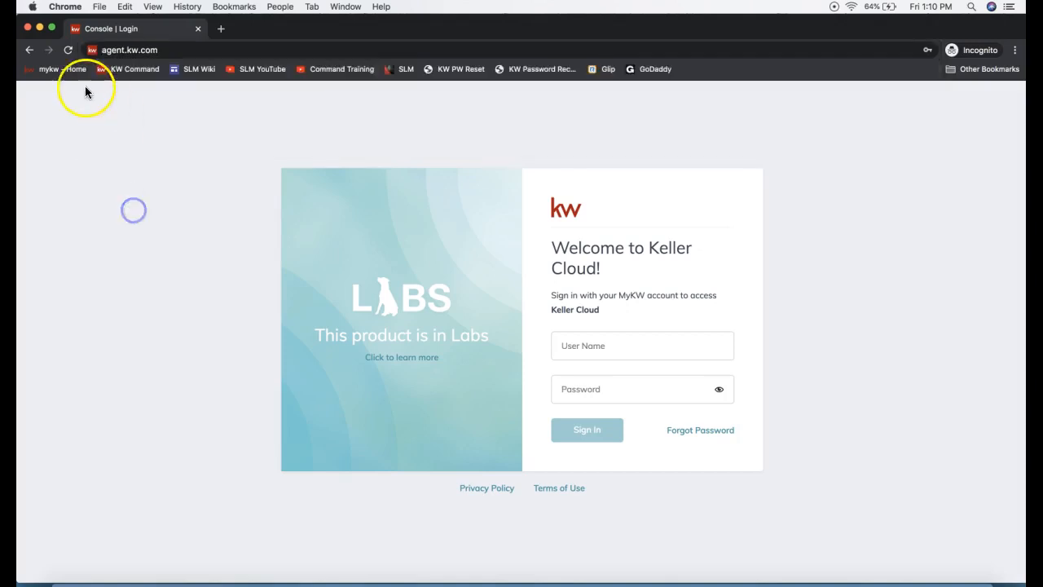
{"action": "left_click", "coordinate": [131, 73]}
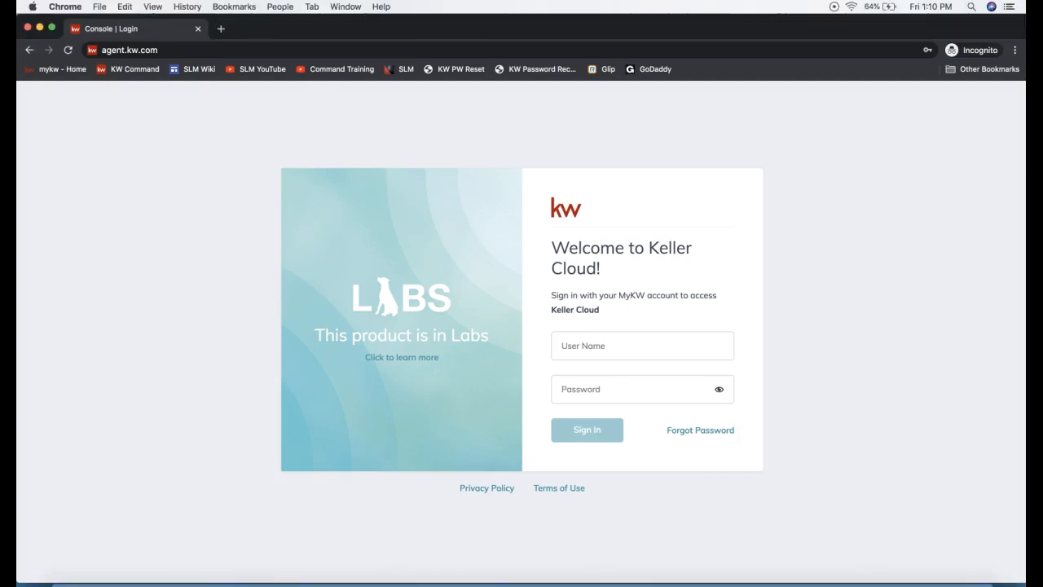
Step: Open a regular browser window and look up the New Incognito Window command among the browser's options
{"action": "key", "text": "super+n"}
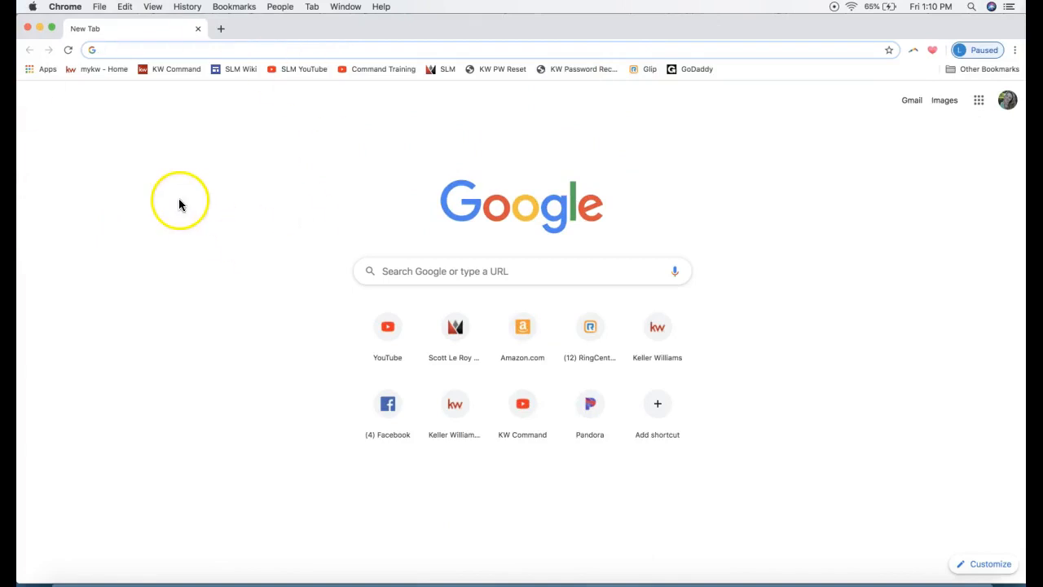
{"action": "left_click", "coordinate": [1015, 50]}
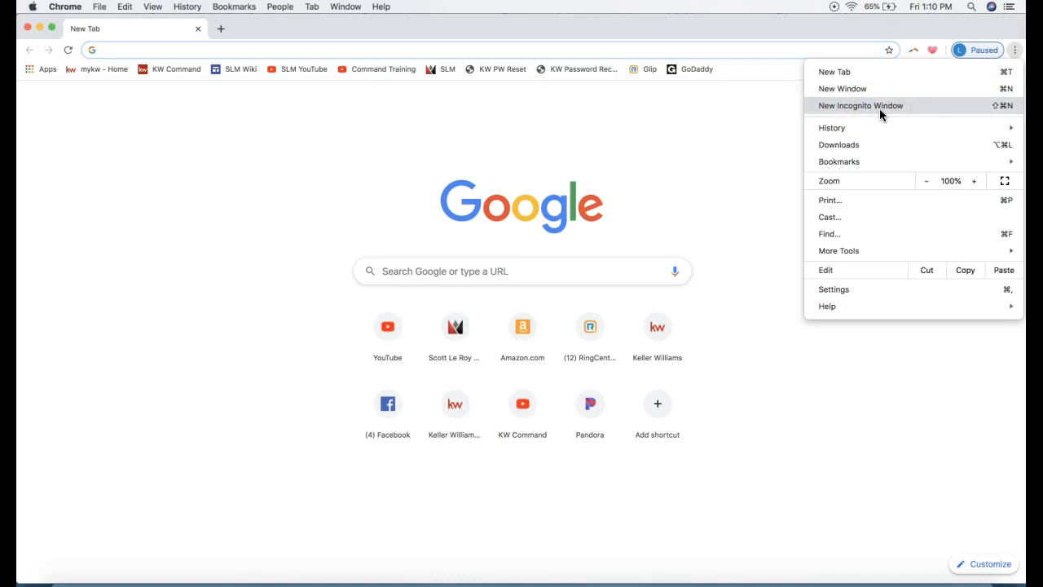
{"action": "left_click", "coordinate": [582, 33]}
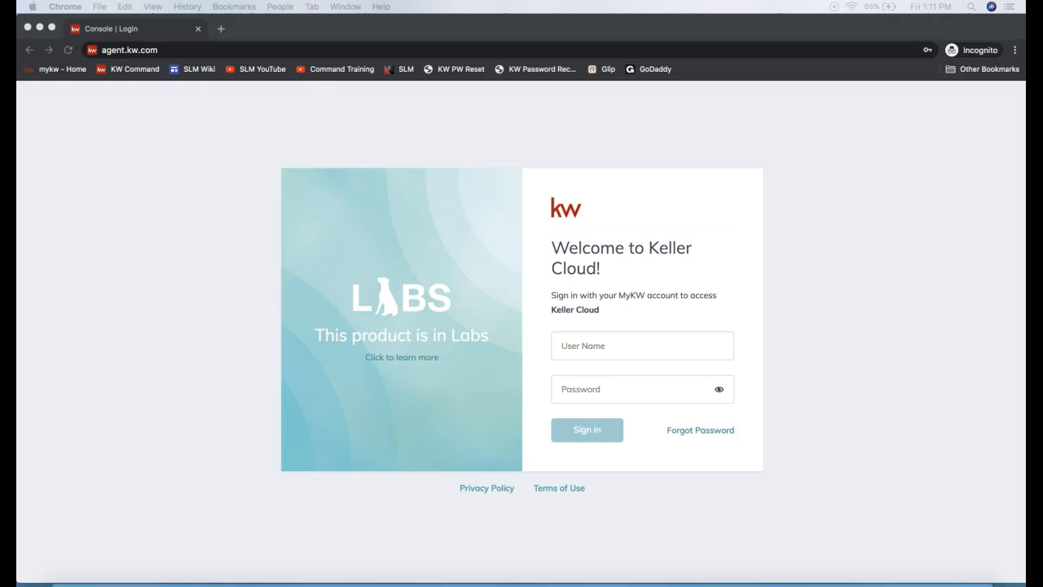
Step: Sign in to Keller Cloud from the incognito window with the account user name and password
{"action": "left_click", "coordinate": [613, 345]}
{"action": "left_click", "coordinate": [629, 383]}
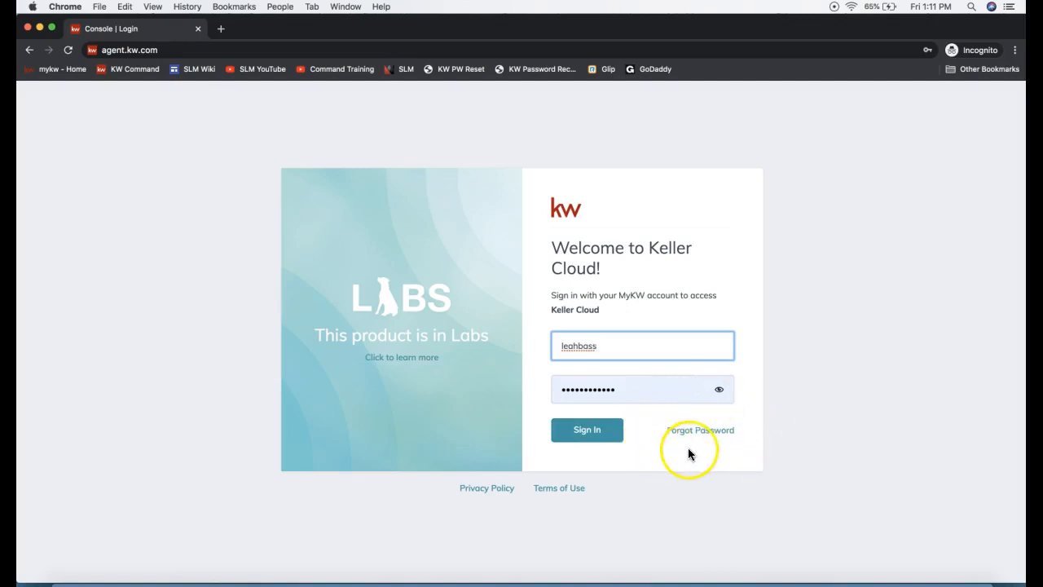
{"action": "left_click", "coordinate": [582, 443]}
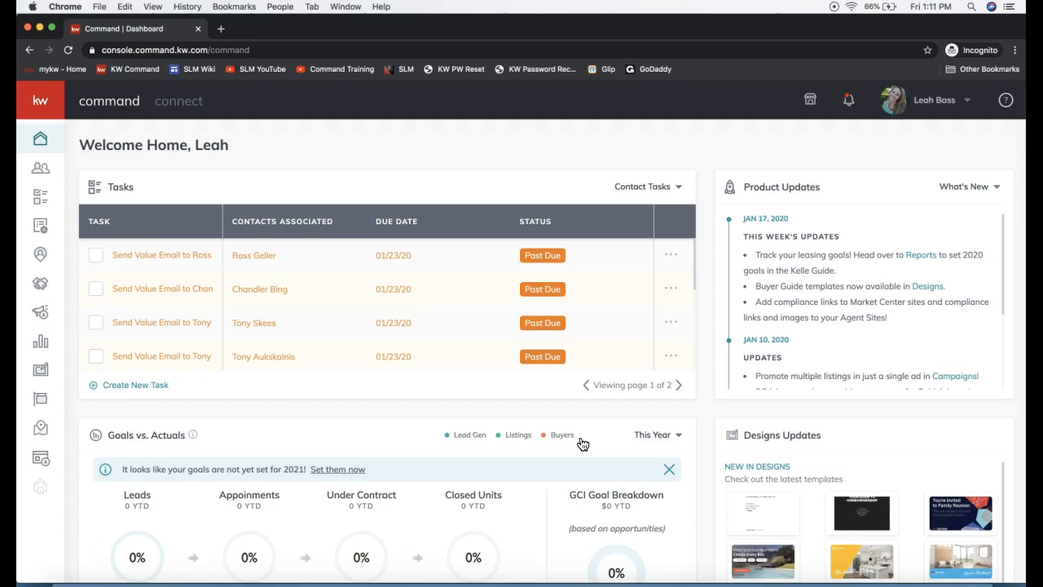
Step: Switch the dashboard's Product Updates list to What's Next
{"action": "left_click_drag", "start_coordinate": [823, 187], "coordinate": [739, 192]}
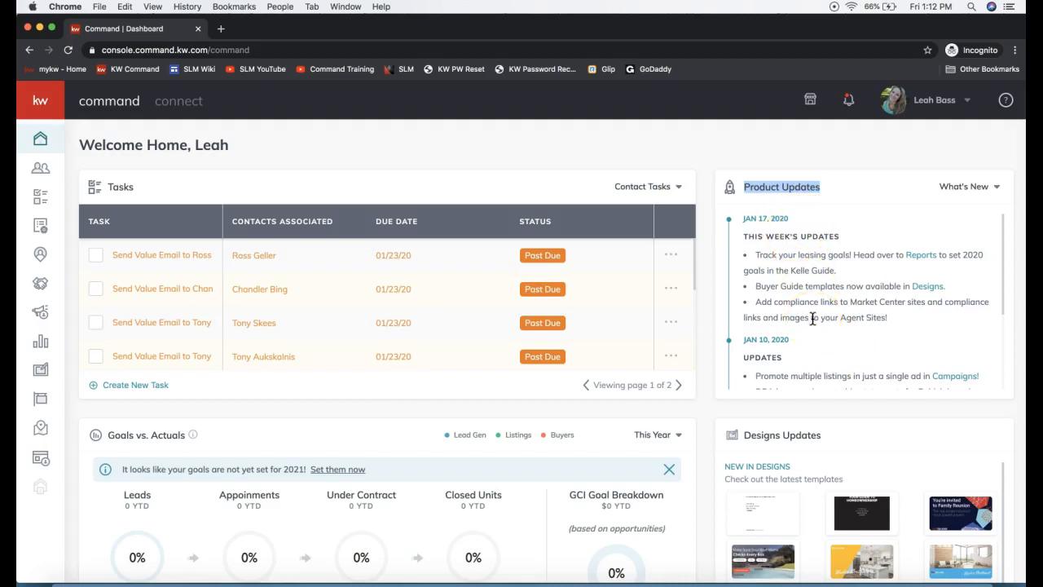
{"action": "left_click", "coordinate": [964, 186]}
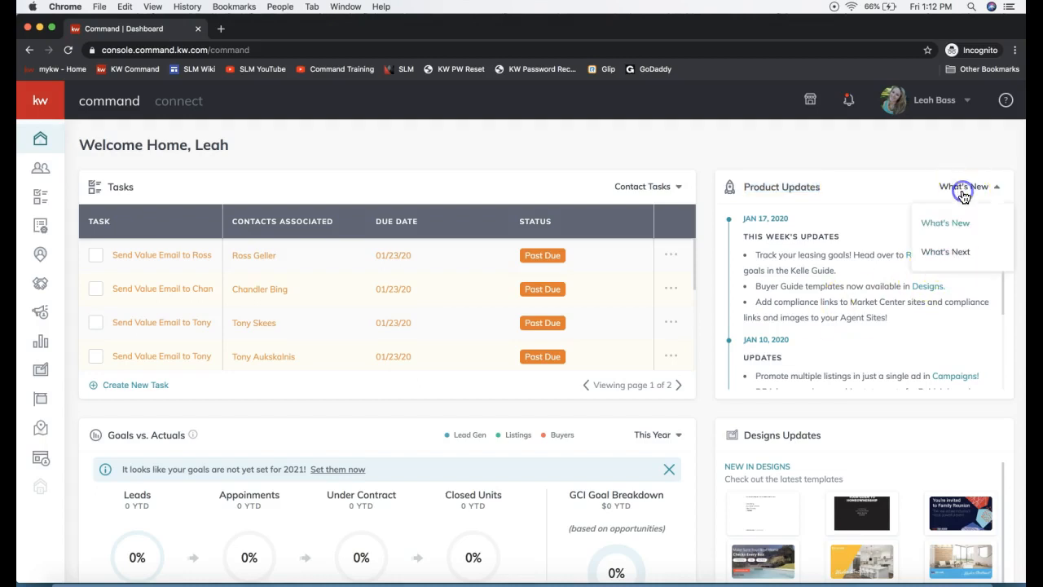
{"action": "left_click", "coordinate": [950, 255]}
{"action": "left_click", "coordinate": [968, 186]}
{"action": "left_click", "coordinate": [958, 253]}
{"action": "left_click", "coordinate": [850, 146]}
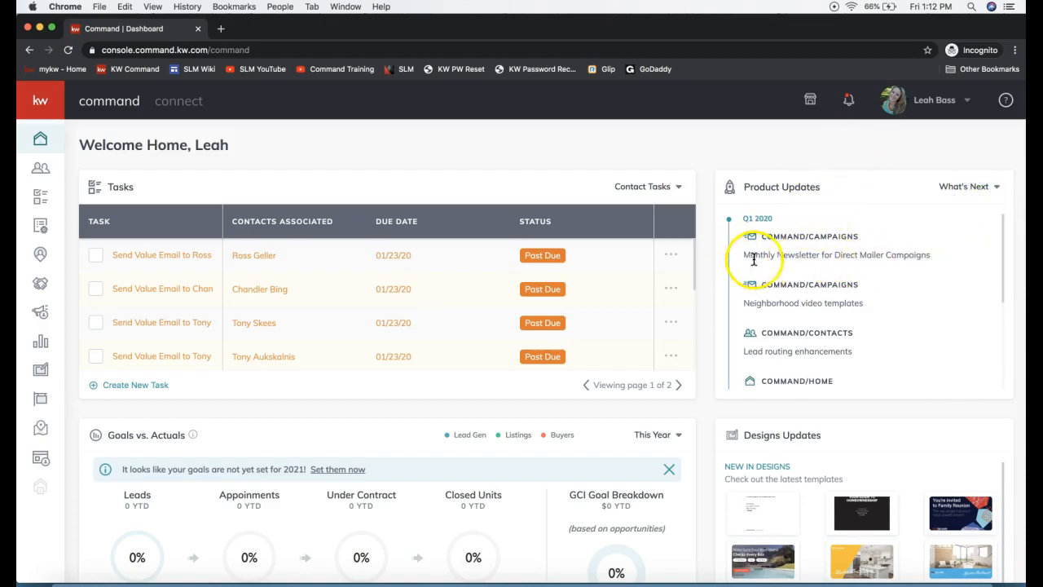
Step: Highlight the planned Monthly Newsletter for Direct Mailer Campaigns and Neighborhood video templates entries in turn
{"action": "triple_click", "coordinate": [912, 253]}
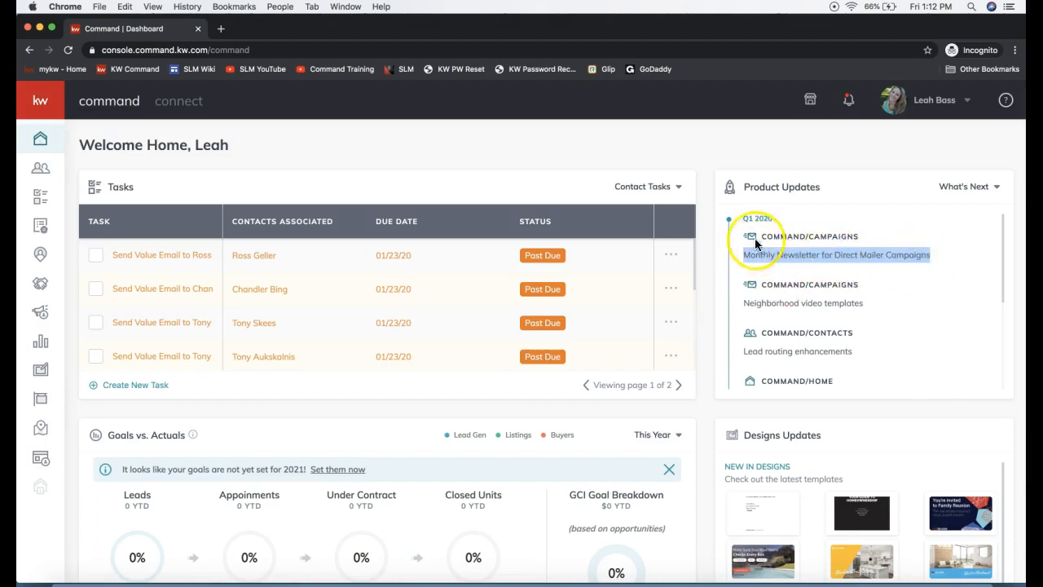
{"action": "left_click", "coordinate": [782, 306]}
{"action": "triple_click", "coordinate": [781, 306]}
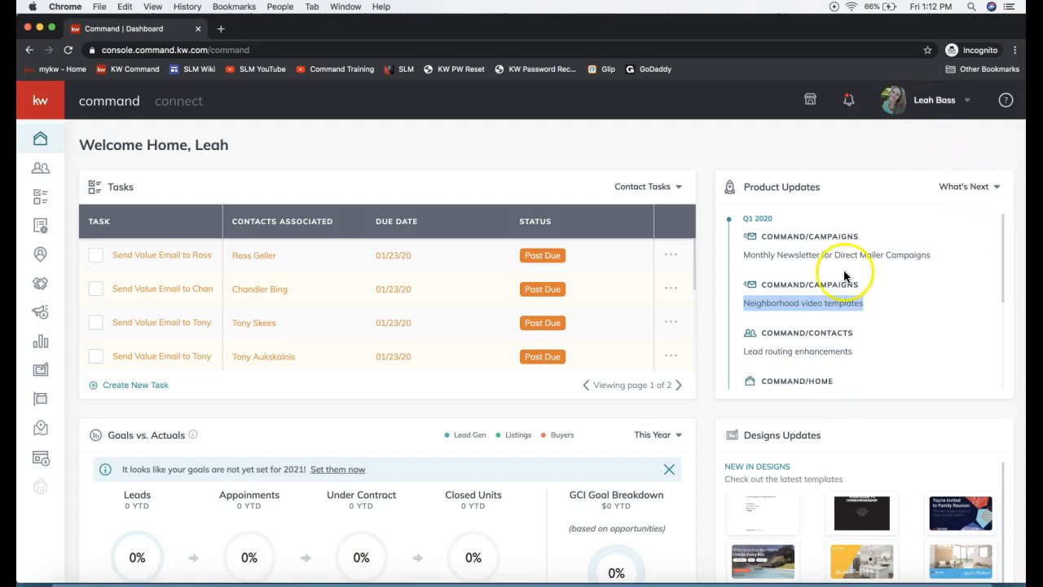
Step: Open the Marketing Profile page under Connect Settings in the account settings
{"action": "left_click", "coordinate": [919, 103]}
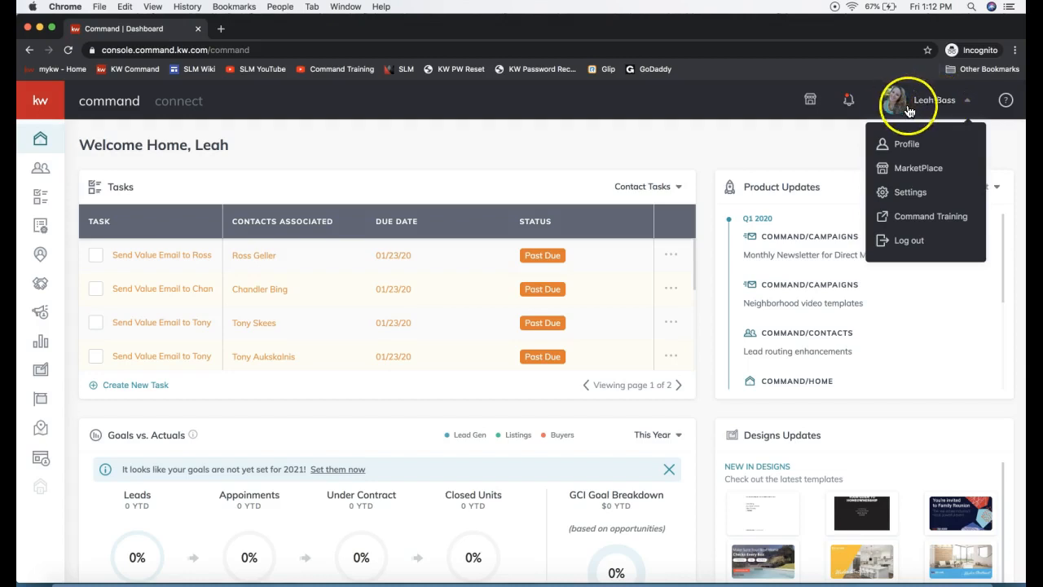
{"action": "left_click", "coordinate": [935, 193]}
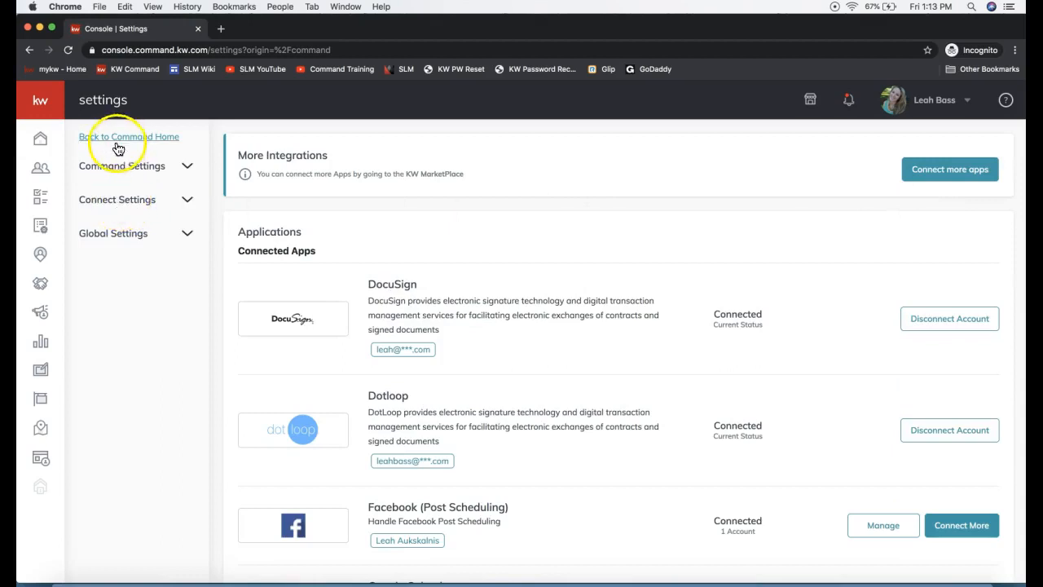
{"action": "left_click", "coordinate": [122, 202]}
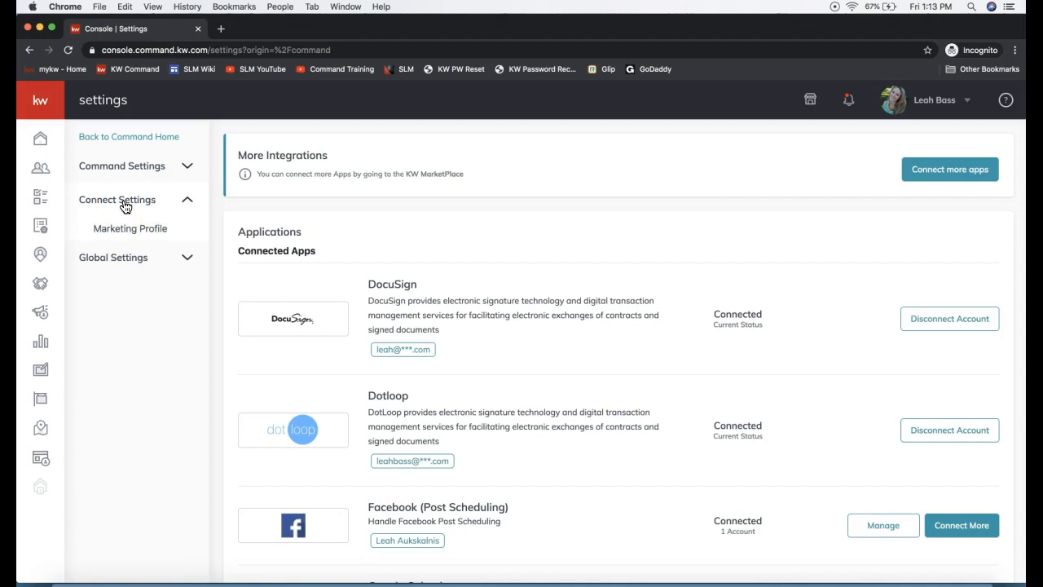
{"action": "left_click", "coordinate": [125, 230]}
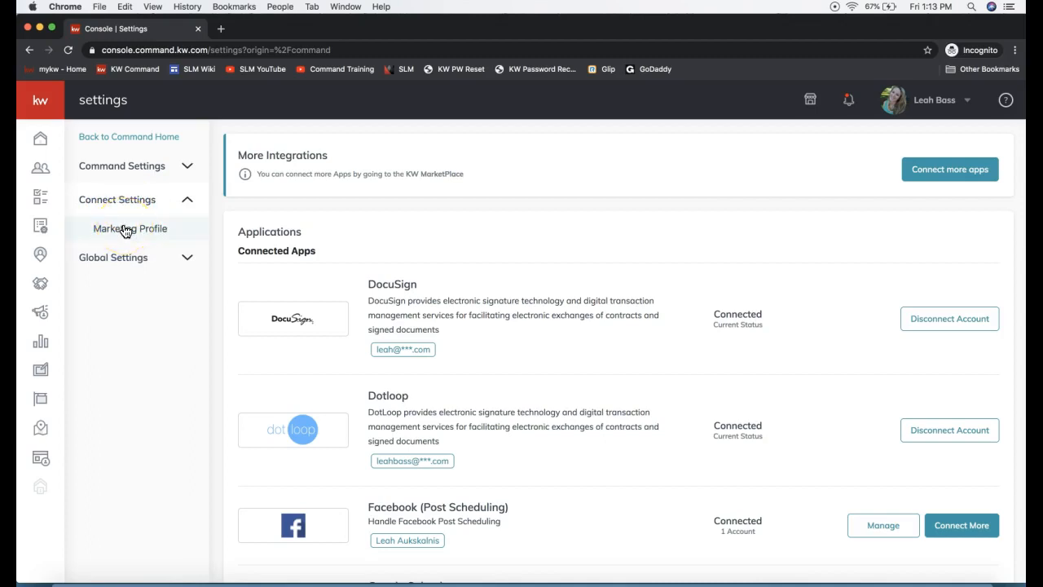
{"action": "left_click", "coordinate": [125, 230]}
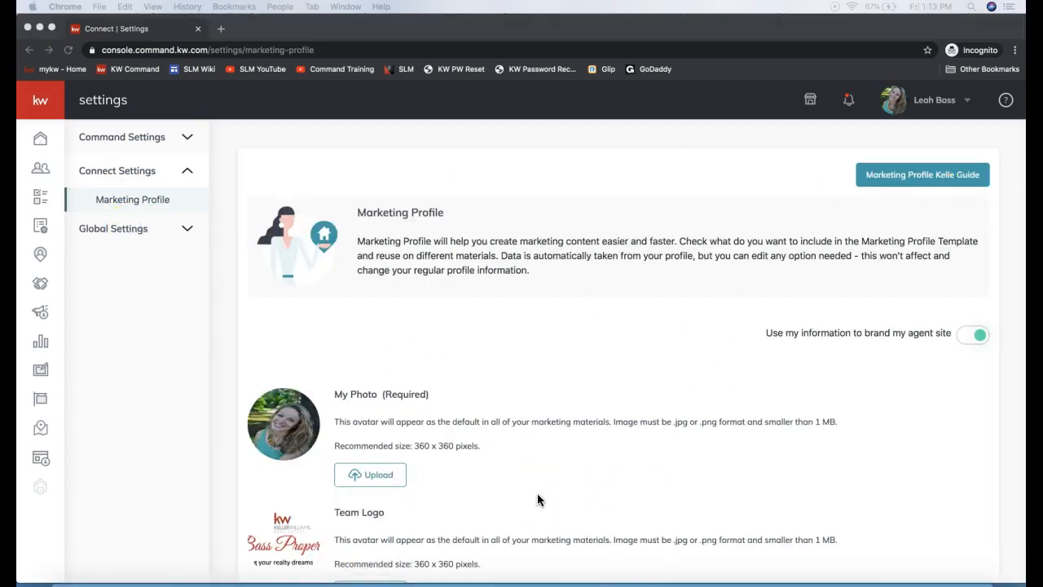
Step: Examine the photo and team logo sections of the marketing profile and its required markers, including the first name field
{"action": "scroll", "coordinate": [537, 499], "scroll_direction": "down", "scroll_amount": 5}
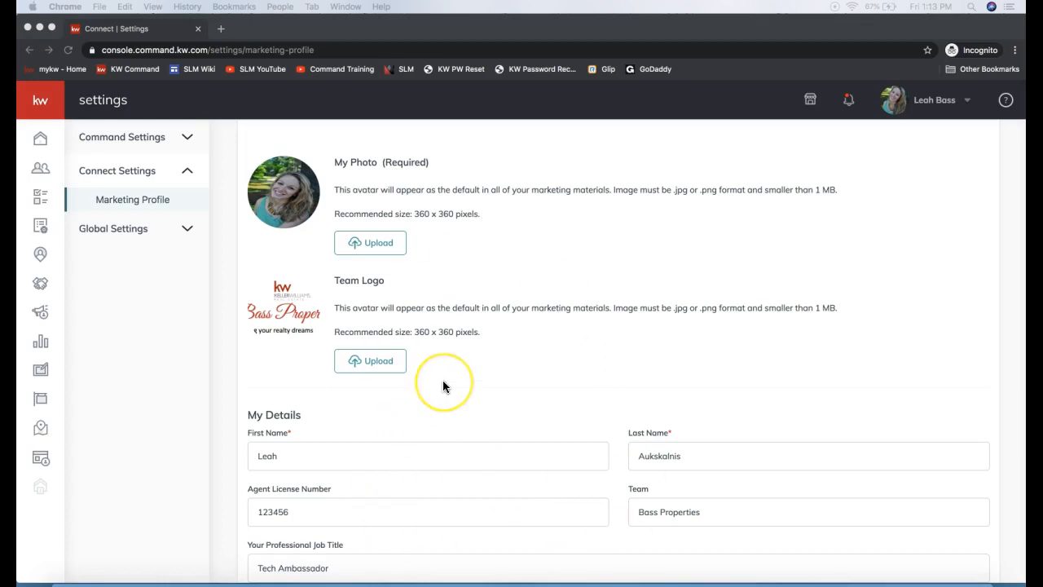
{"action": "scroll", "coordinate": [443, 386], "scroll_direction": "down", "scroll_amount": 1}
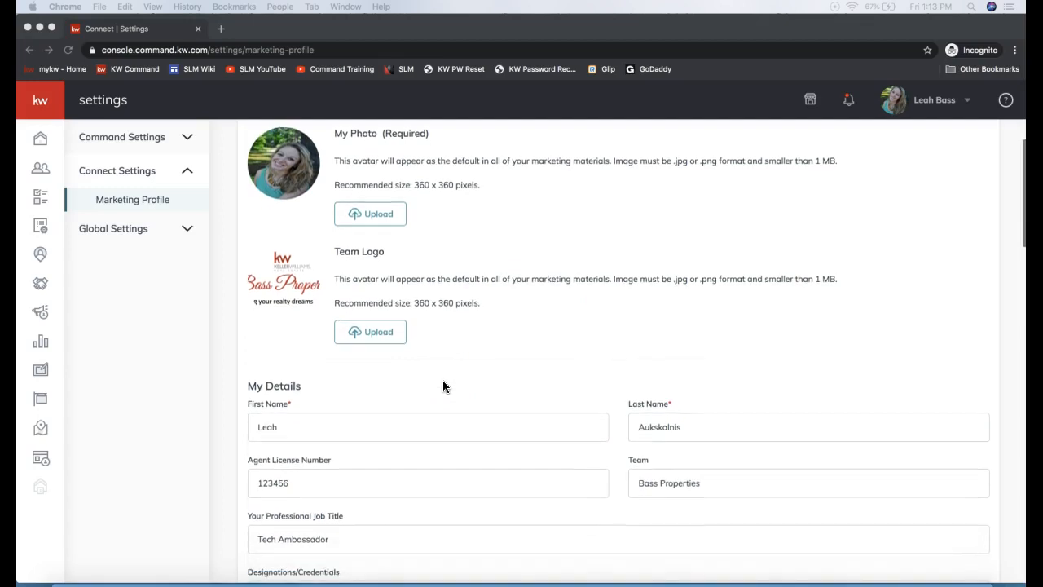
{"action": "scroll", "coordinate": [442, 383], "scroll_direction": "down", "scroll_amount": 1}
{"action": "scroll", "coordinate": [442, 383], "scroll_direction": "up", "scroll_amount": 2}
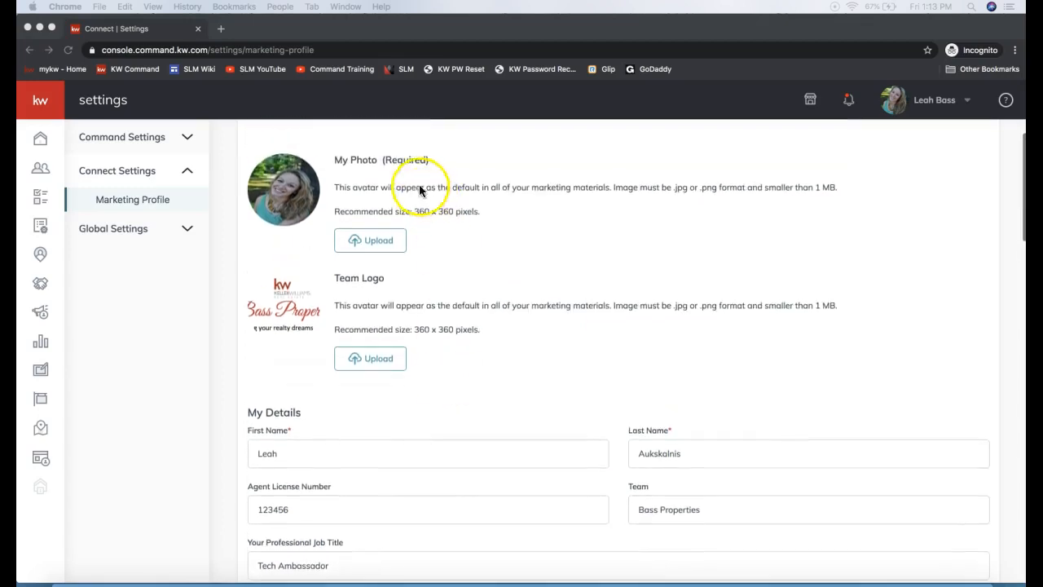
{"action": "double_click", "coordinate": [405, 160]}
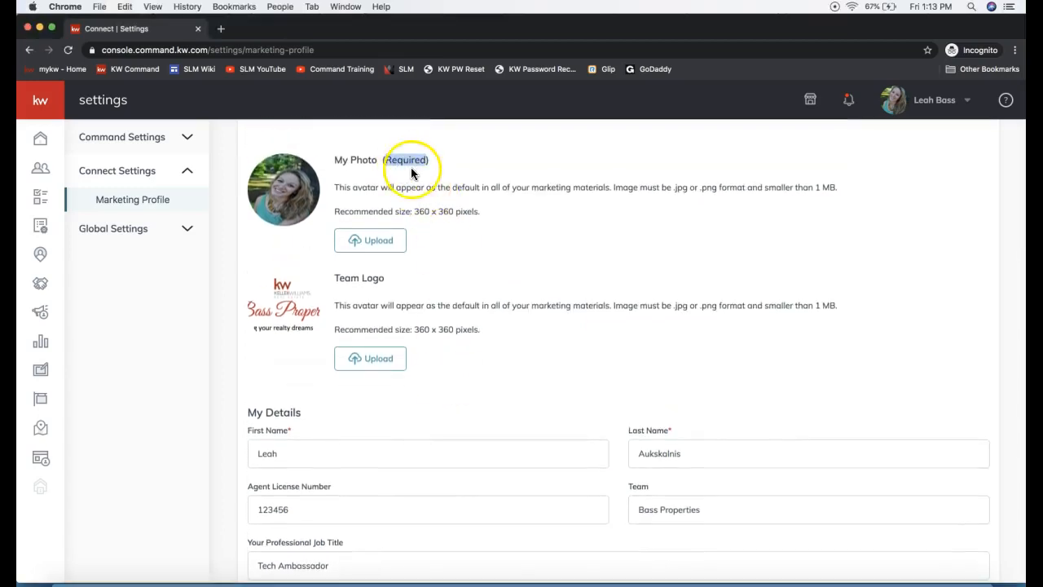
{"action": "left_click", "coordinate": [301, 432]}
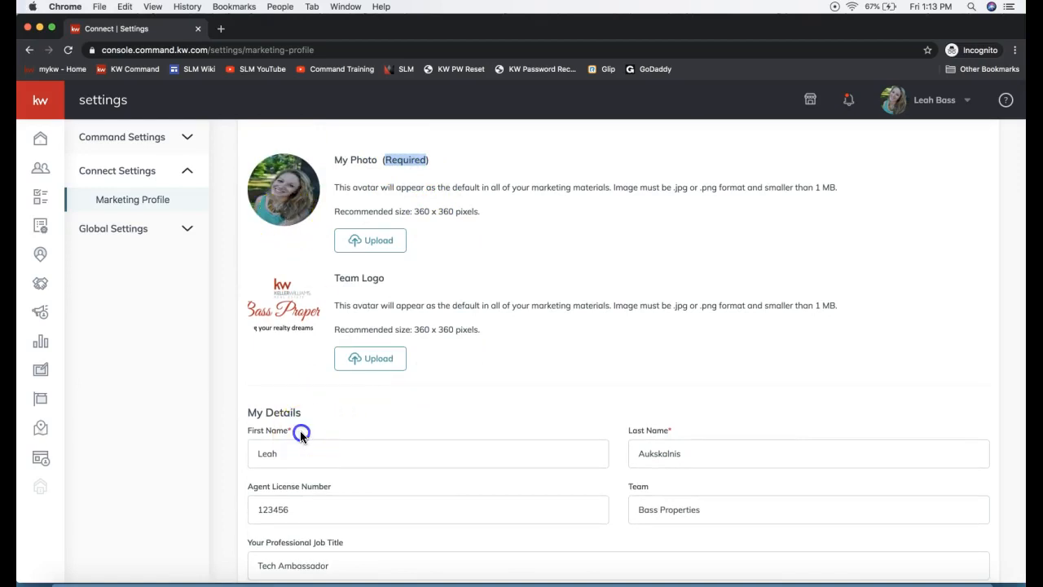
{"action": "left_click_drag", "start_coordinate": [301, 434], "coordinate": [270, 435]}
{"action": "left_click", "coordinate": [295, 436]}
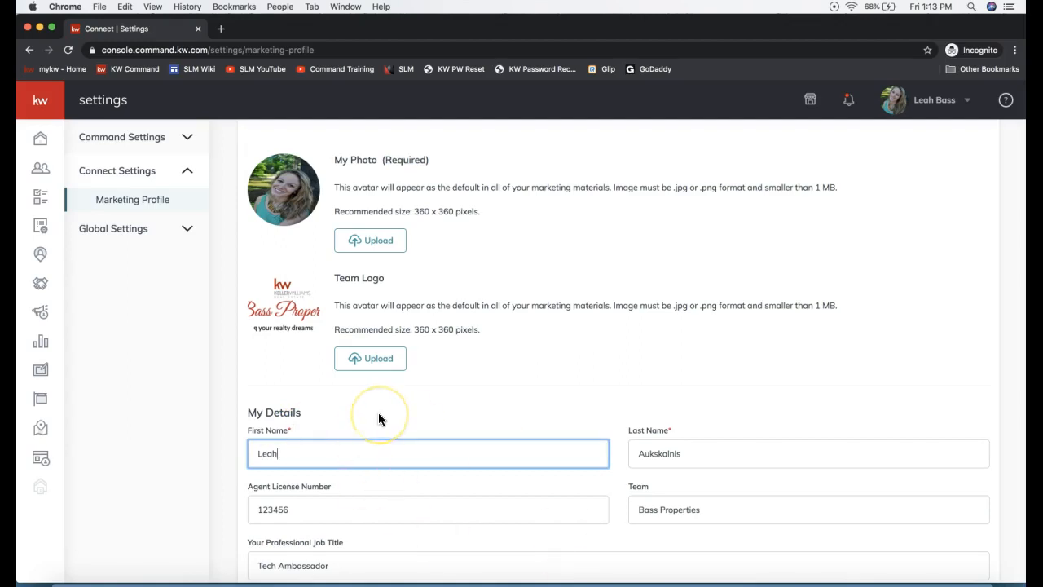
Step: Review the rest of the marketing profile, covering personal details, bio, contact data, market center, compliance and social links
{"action": "scroll", "coordinate": [379, 419], "scroll_direction": "down", "scroll_amount": 5}
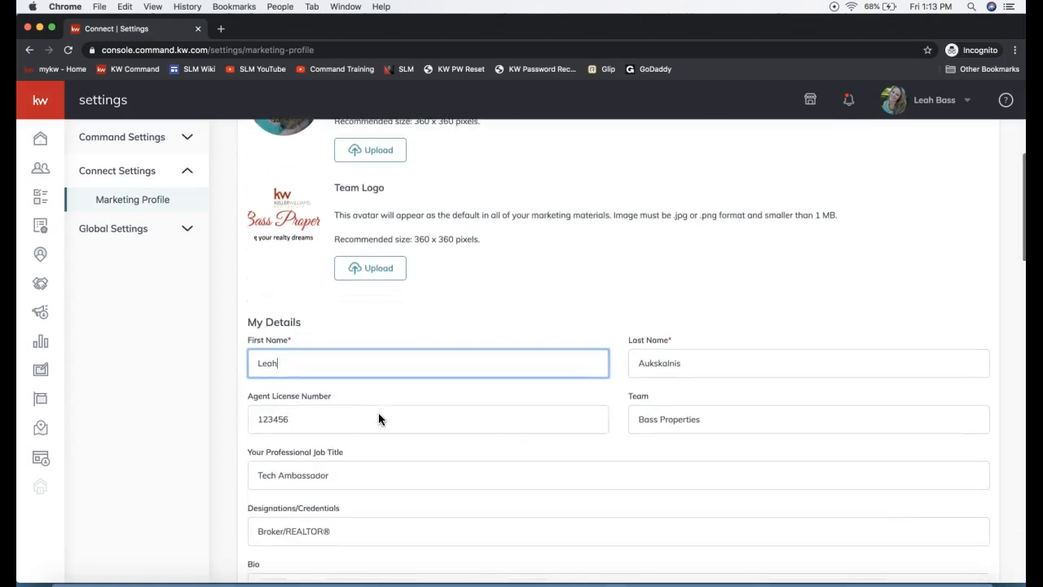
{"action": "scroll", "coordinate": [379, 419], "scroll_direction": "down", "scroll_amount": 3}
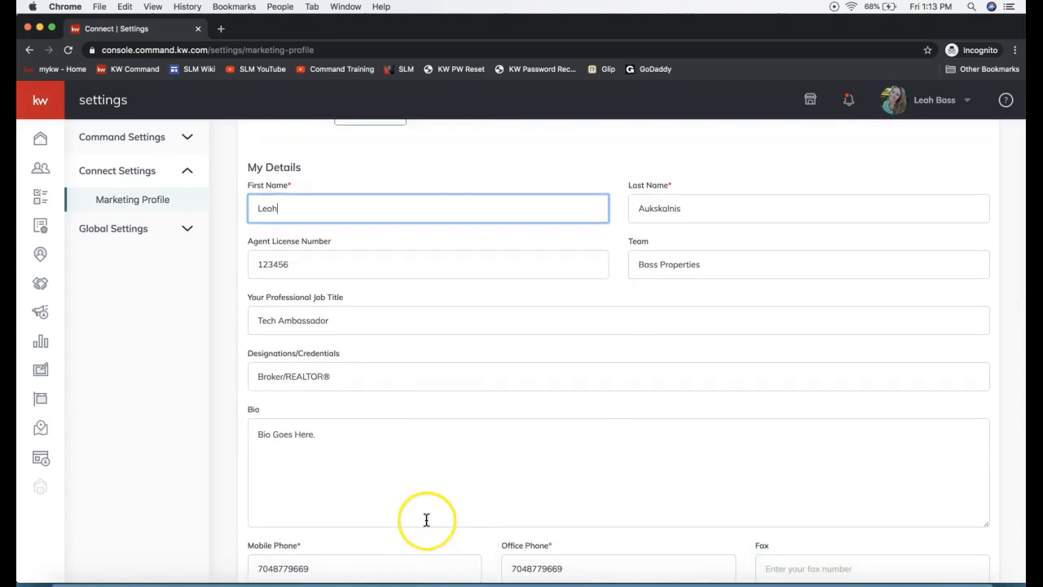
{"action": "scroll", "coordinate": [426, 516], "scroll_direction": "down", "scroll_amount": 3}
{"action": "scroll", "coordinate": [426, 519], "scroll_direction": "down", "scroll_amount": 8}
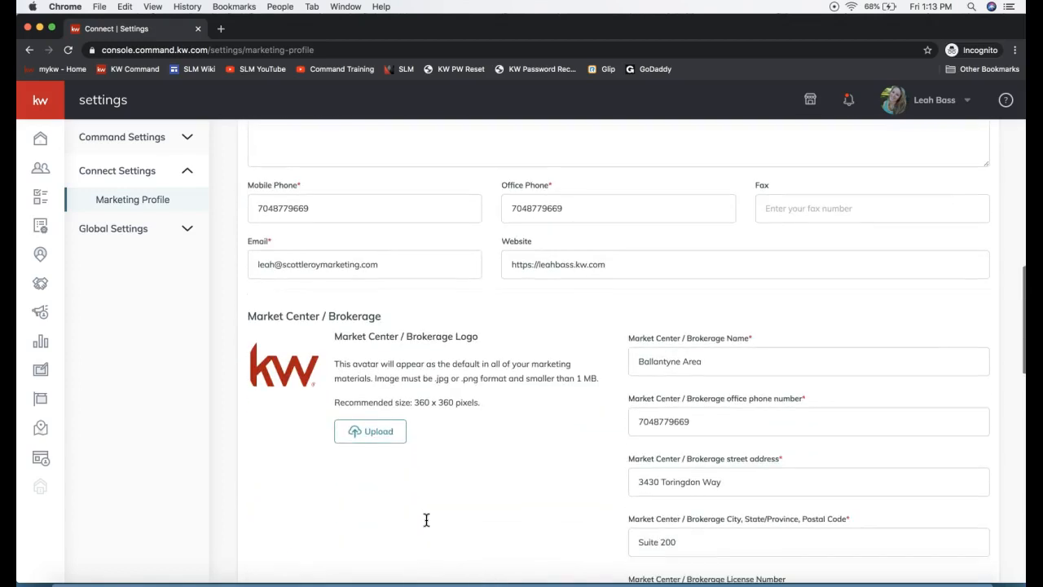
{"action": "scroll", "coordinate": [426, 519], "scroll_direction": "down", "scroll_amount": 6}
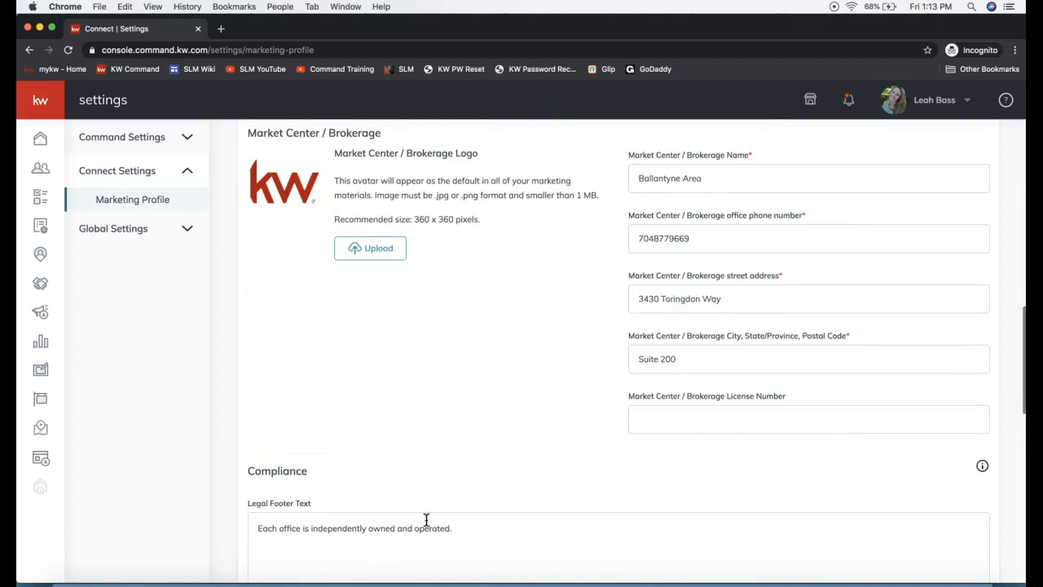
{"action": "scroll", "coordinate": [426, 519], "scroll_direction": "down", "scroll_amount": 10}
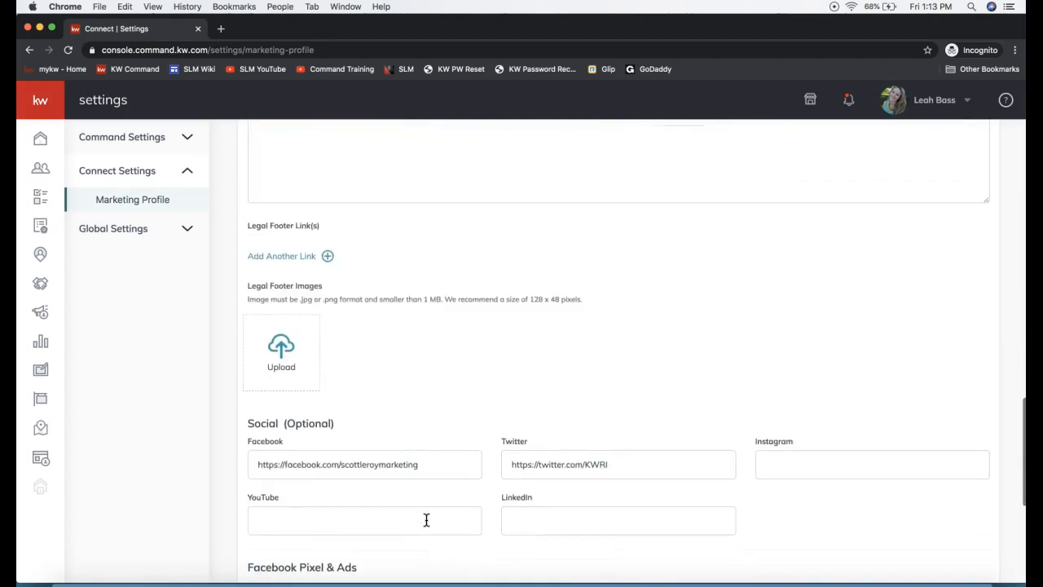
{"action": "scroll", "coordinate": [426, 520], "scroll_direction": "down", "scroll_amount": 8}
{"action": "scroll", "coordinate": [426, 520], "scroll_direction": "up", "scroll_amount": 20}
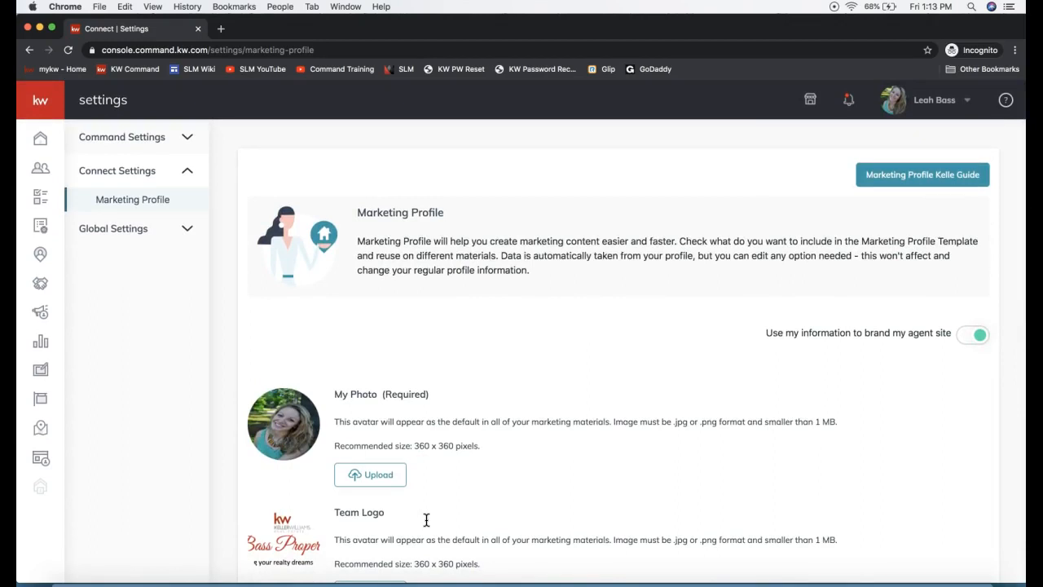
{"action": "left_click", "coordinate": [928, 106]}
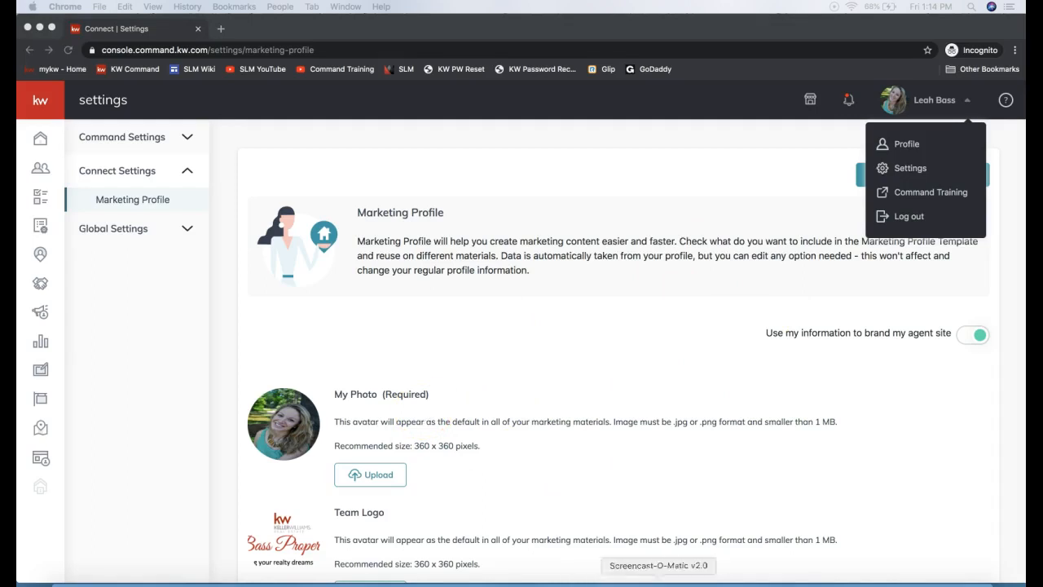
{"action": "left_click", "coordinate": [700, 584]}
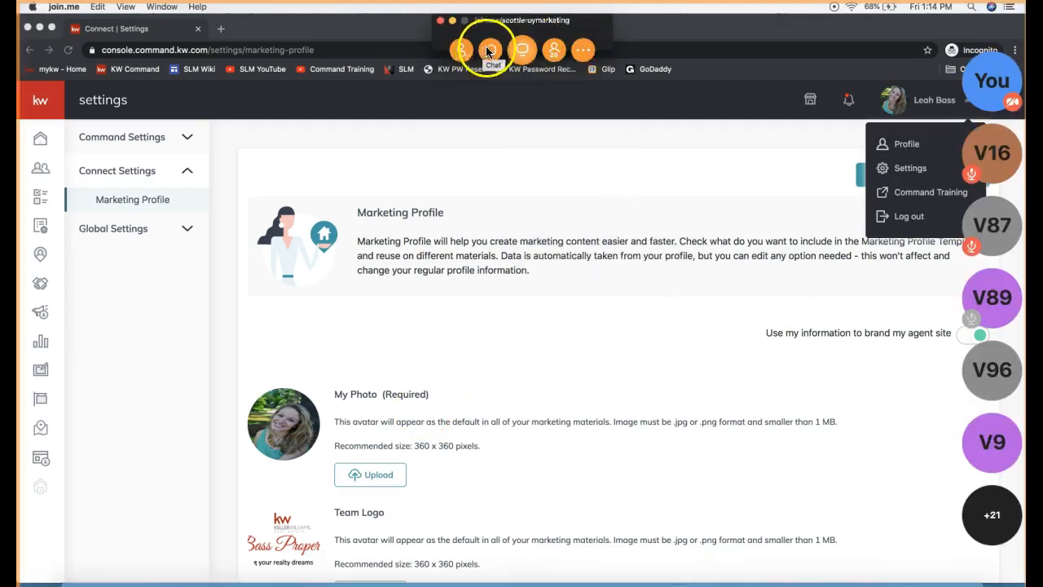
{"action": "left_click", "coordinate": [487, 49]}
{"action": "type", "text": "www.scottleroymarketing.com/command"}
{"action": "key", "text": "Return"}
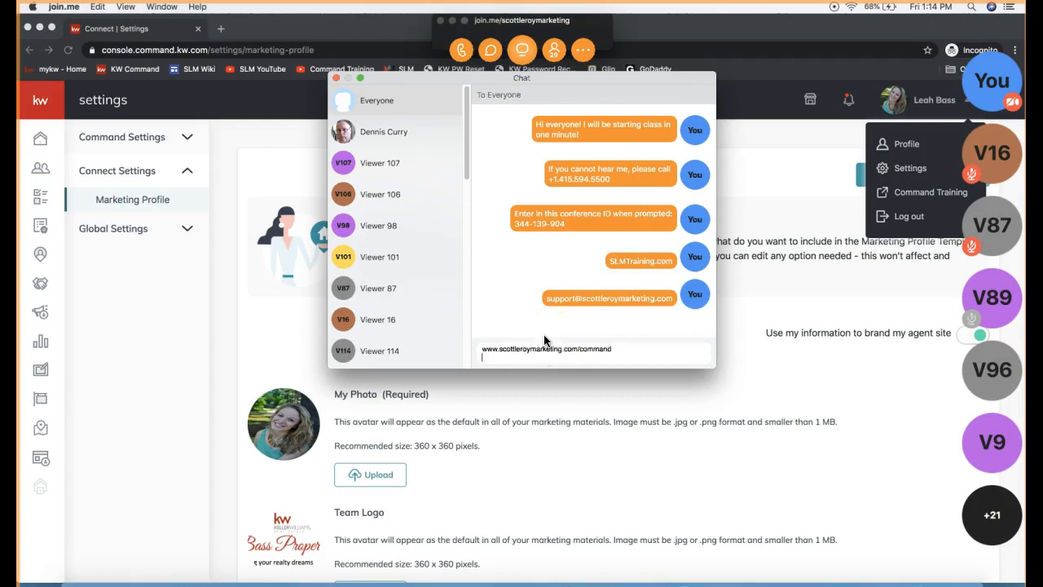
Step: Close the join.me chat, minimize the meeting controls and dismiss the open account options in Command
{"action": "double_click", "coordinate": [619, 330]}
{"action": "triple_click", "coordinate": [619, 329]}
{"action": "left_click", "coordinate": [560, 355]}
{"action": "left_click", "coordinate": [563, 311]}
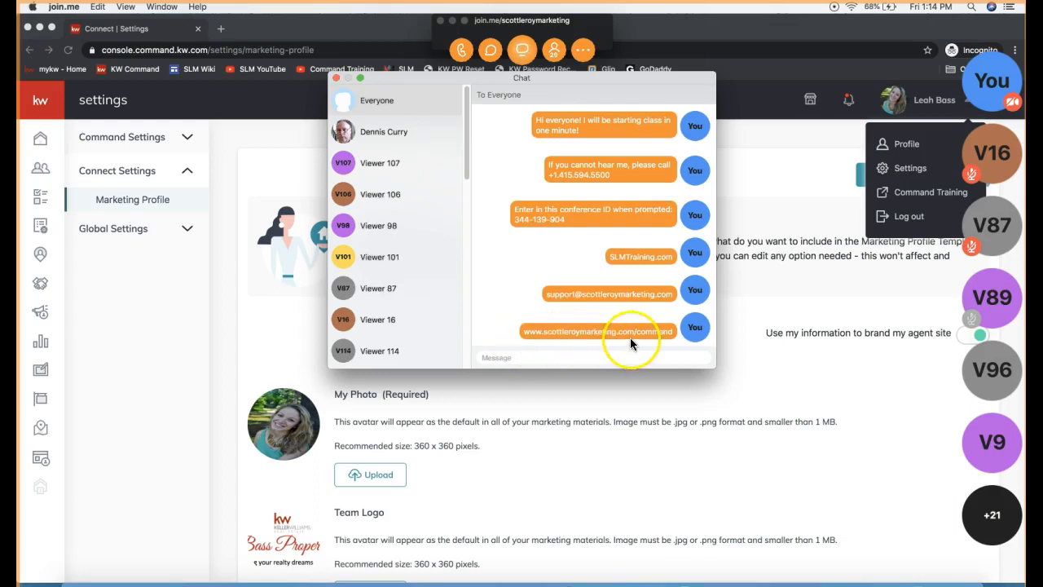
{"action": "left_click", "coordinate": [615, 362]}
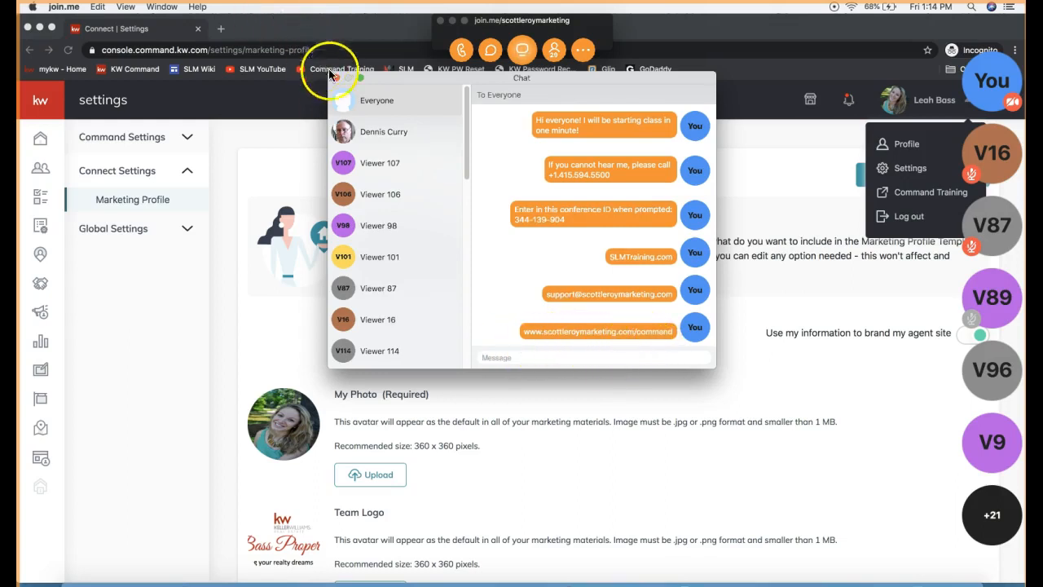
{"action": "left_click", "coordinate": [335, 77]}
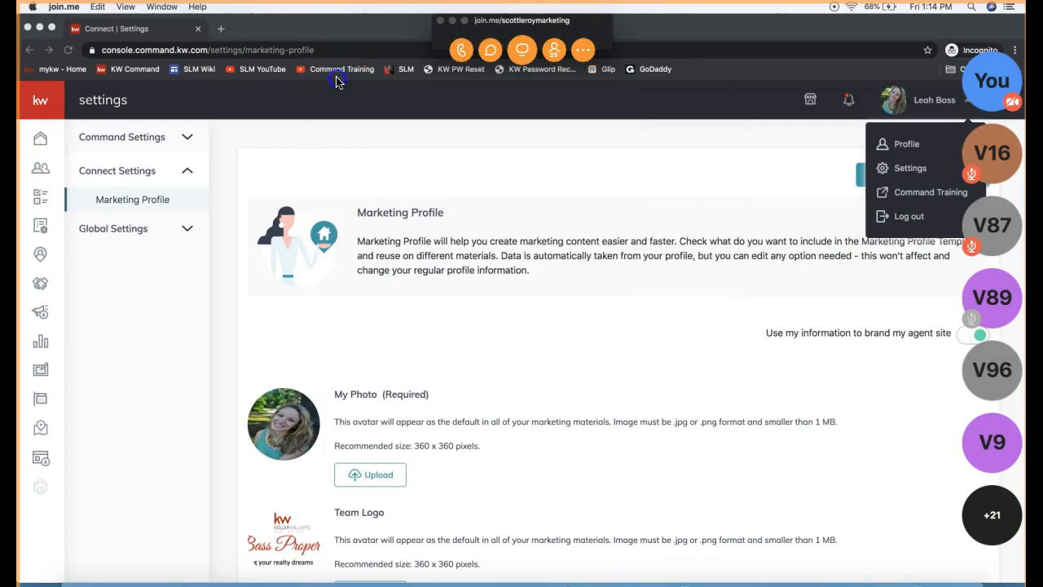
{"action": "left_click", "coordinate": [452, 21]}
{"action": "left_click", "coordinate": [480, 259]}
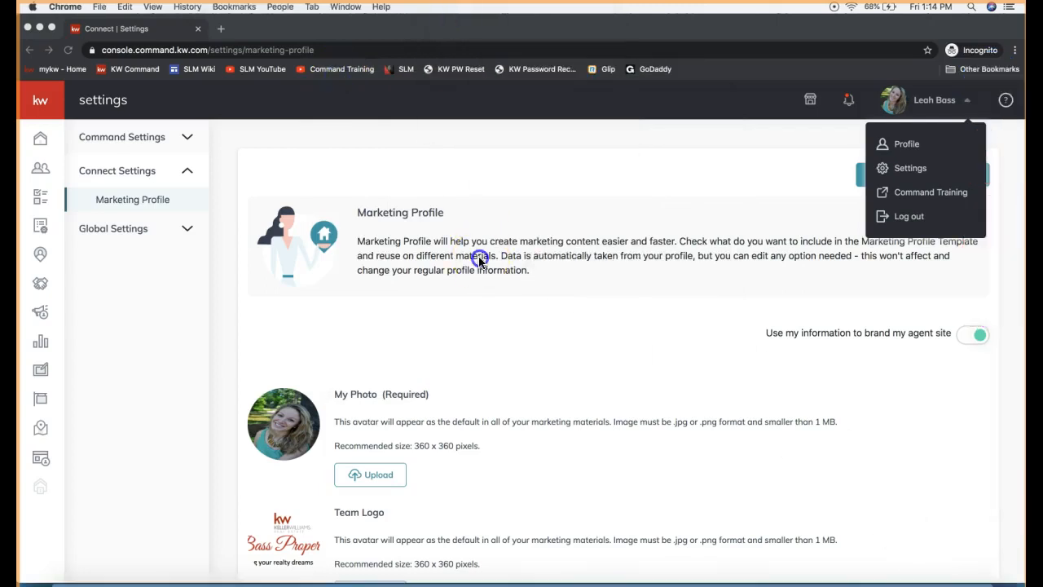
{"action": "left_click", "coordinate": [667, 177]}
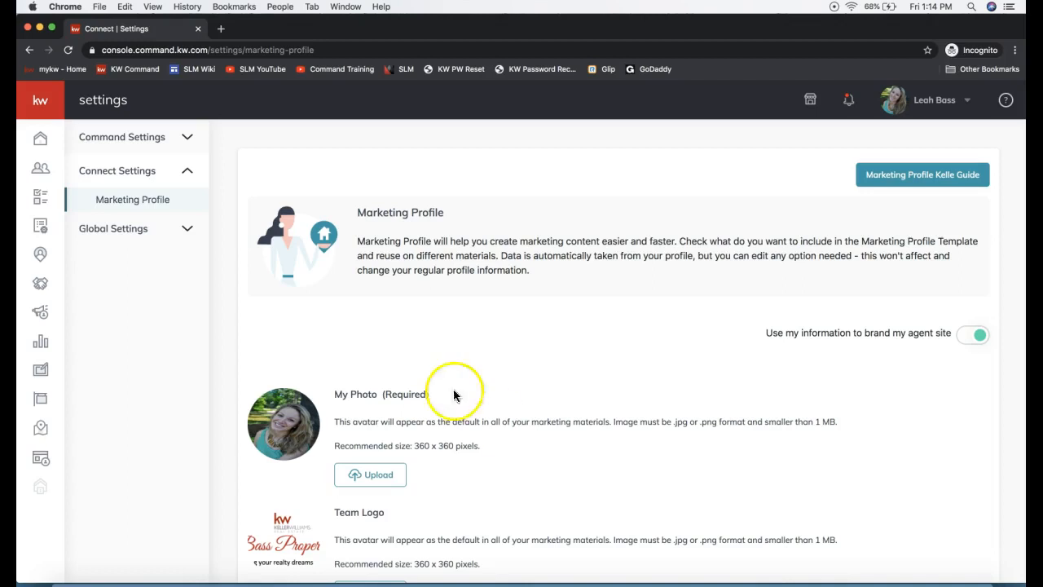
Step: Expand the navigation labels in Command and open the Contacts page
{"action": "left_click", "coordinate": [40, 176]}
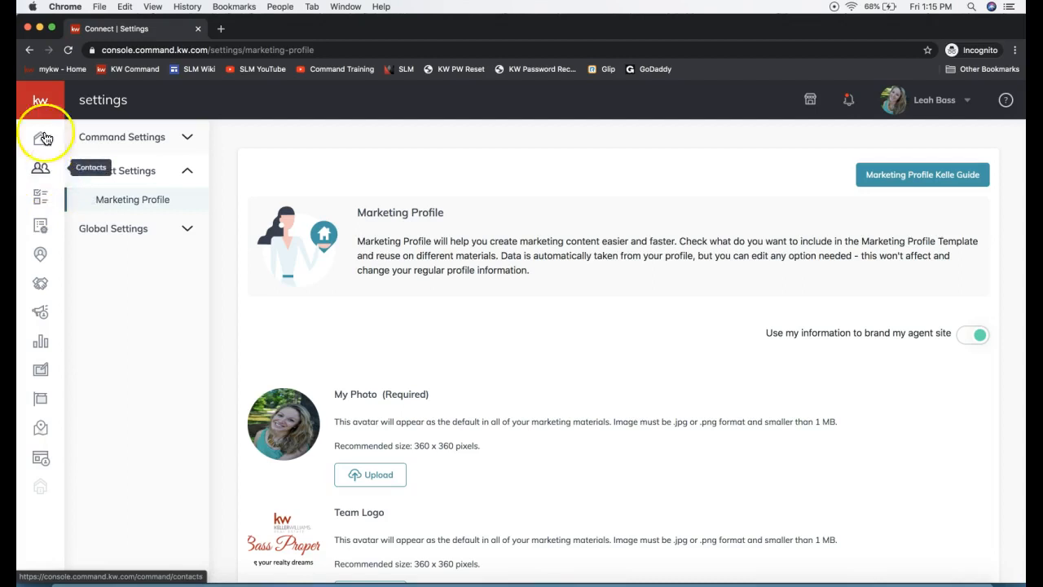
{"action": "left_click", "coordinate": [49, 106]}
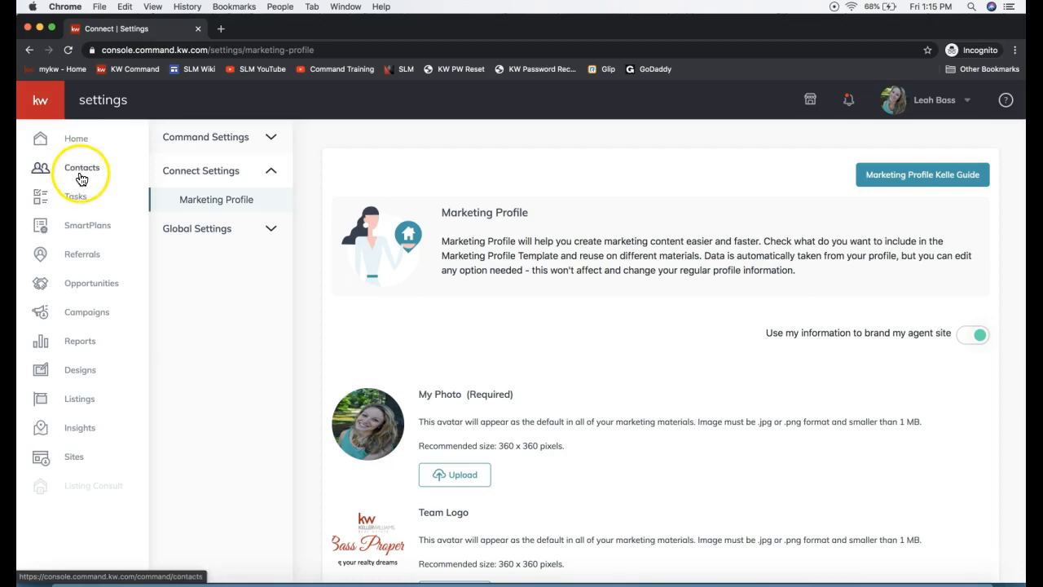
{"action": "left_click", "coordinate": [81, 179]}
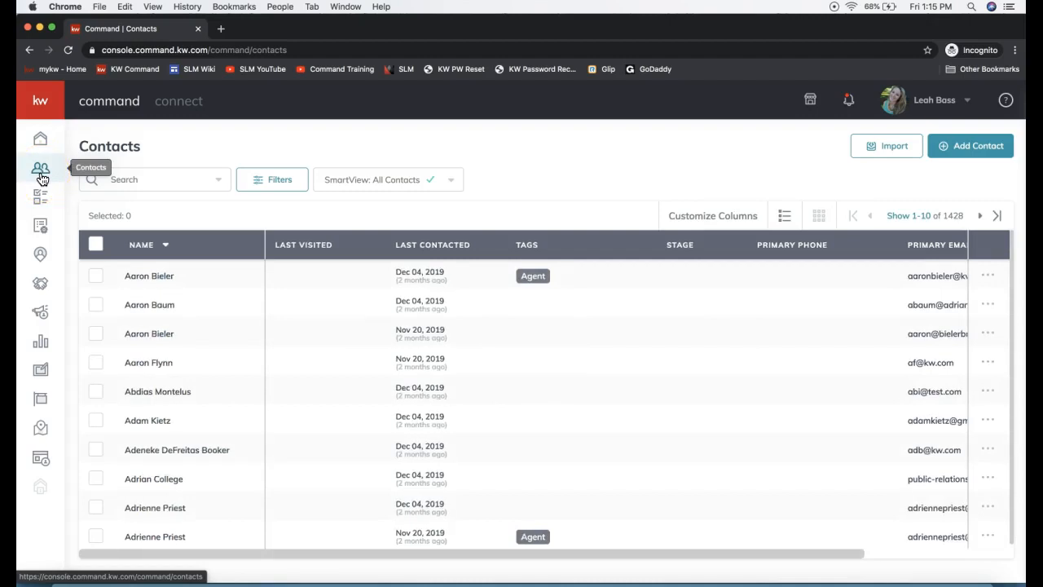
{"action": "left_click", "coordinate": [40, 173]}
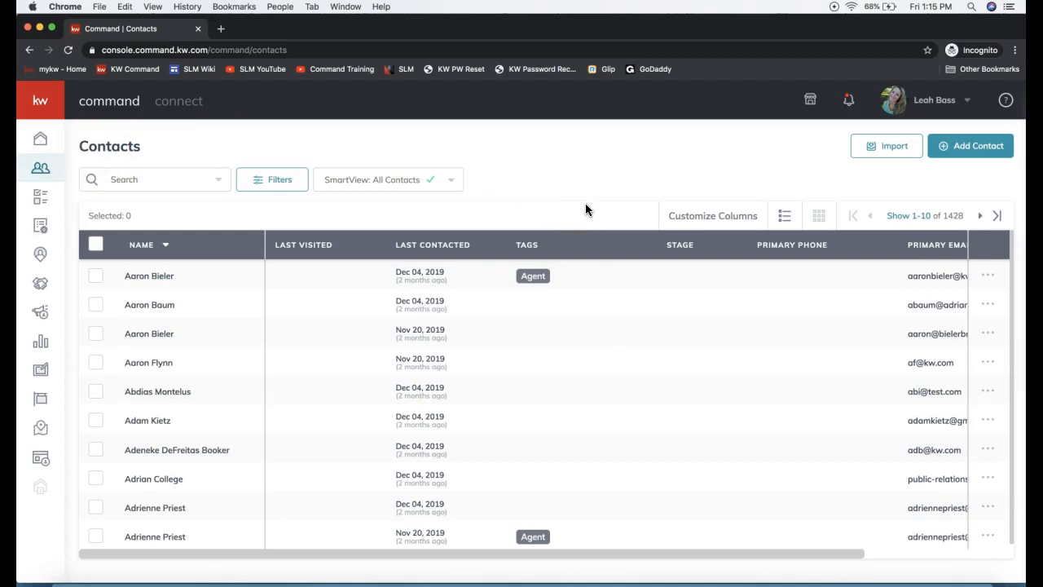
Step: Start adding a new contact and enter the contact's full name
{"action": "left_click", "coordinate": [966, 154]}
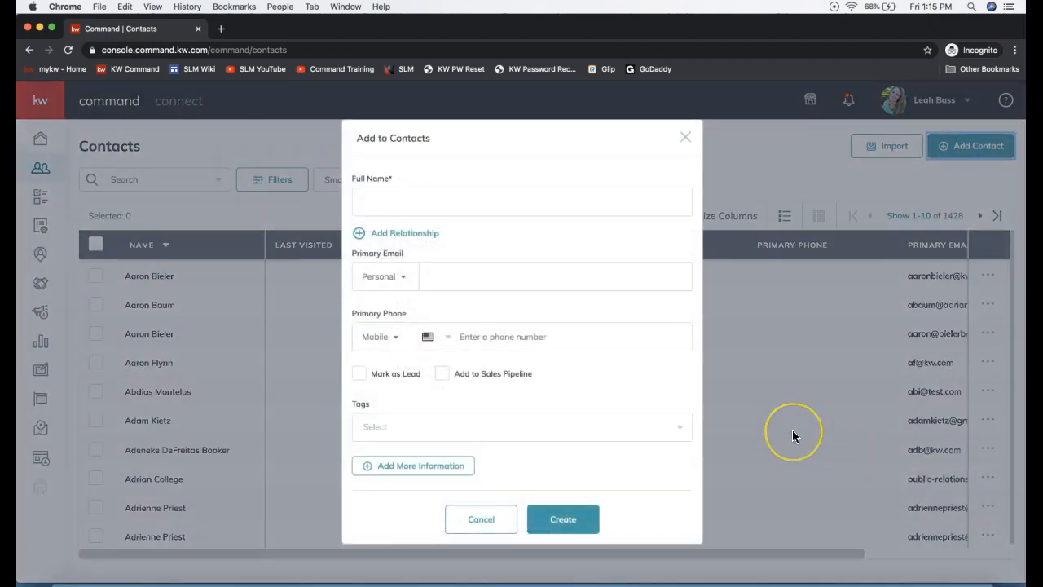
{"action": "left_click", "coordinate": [388, 204]}
{"action": "type", "text": "Pam Beasley"}
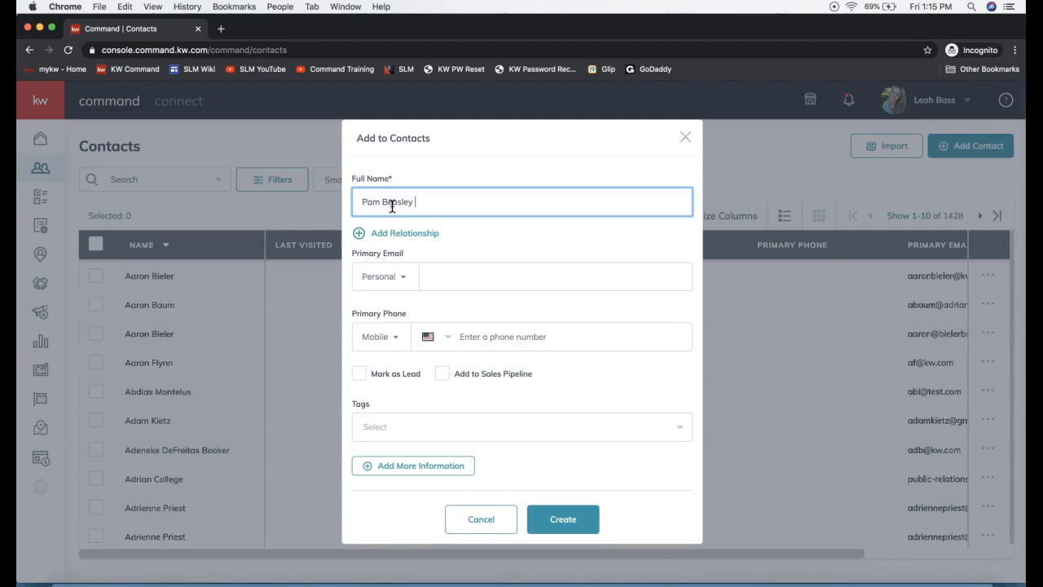
{"action": "triple_click", "coordinate": [392, 207]}
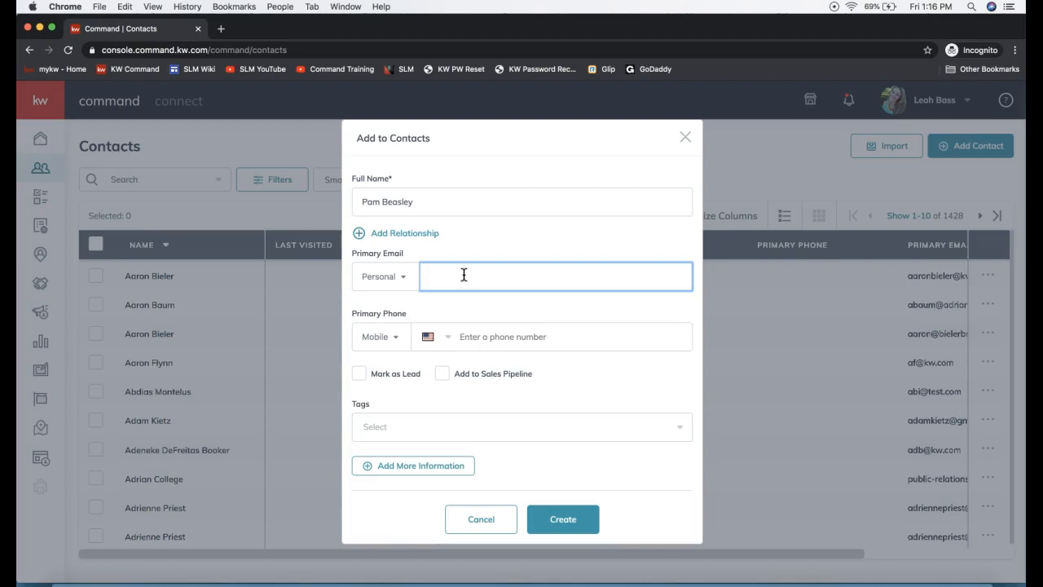
Step: Enter a personal primary email for the contact and try to create the contact
{"action": "left_click", "coordinate": [465, 277]}
{"action": "type", "text": "pambeasley@dundermifflin.com"}
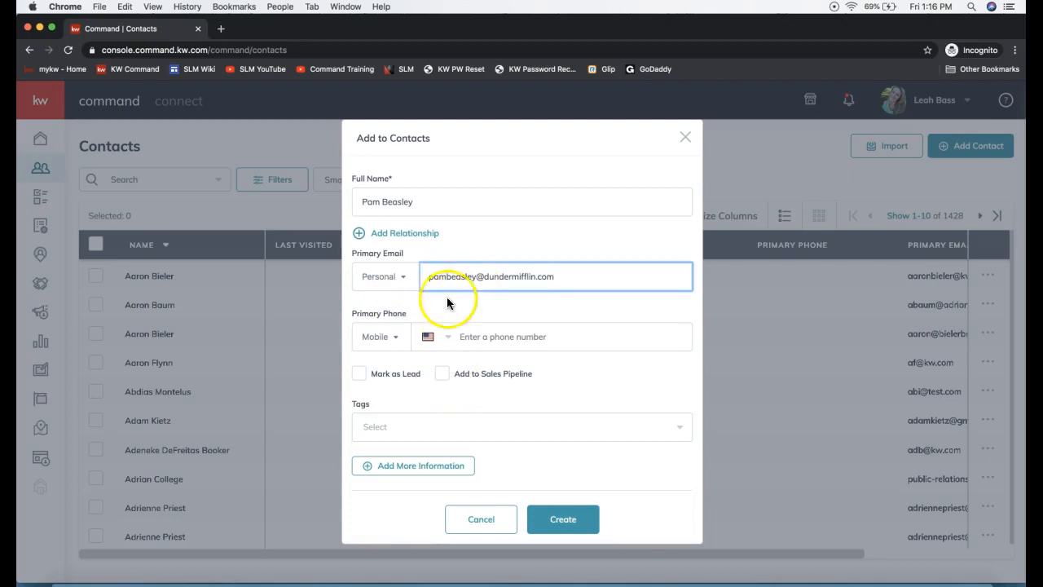
{"action": "left_click", "coordinate": [396, 204]}
{"action": "left_click", "coordinate": [465, 278]}
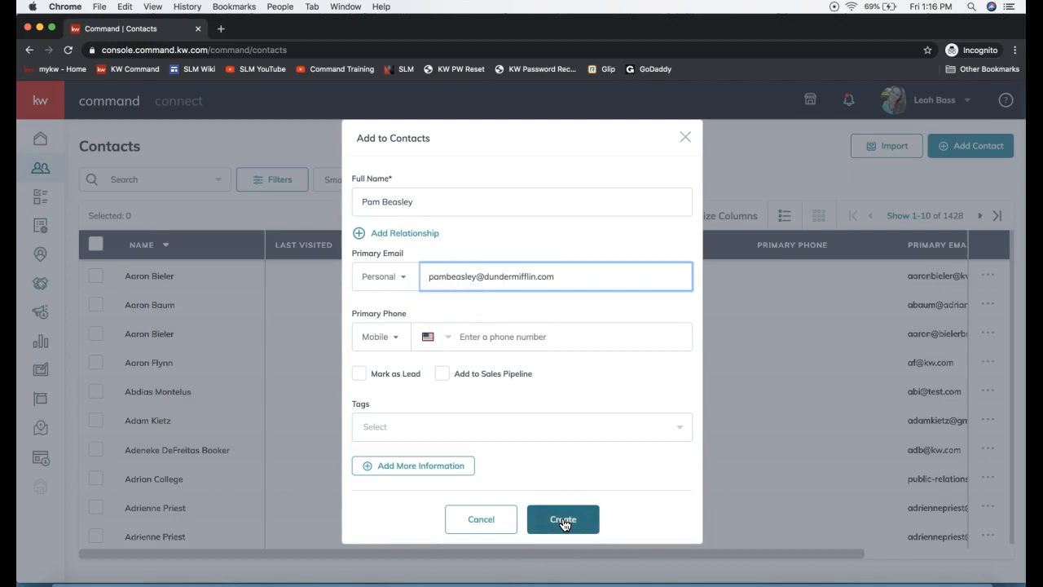
{"action": "left_click", "coordinate": [563, 526]}
{"action": "left_click", "coordinate": [563, 527]}
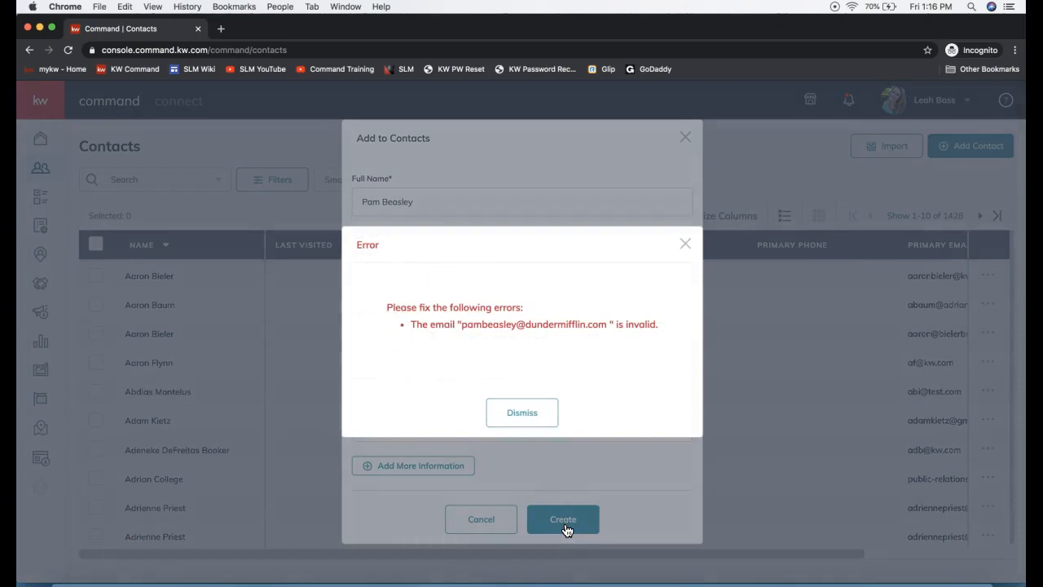
{"action": "left_click", "coordinate": [687, 242]}
Step: Change the ending of the primary email to .net and try to create the contact again
{"action": "left_click", "coordinate": [459, 277]}
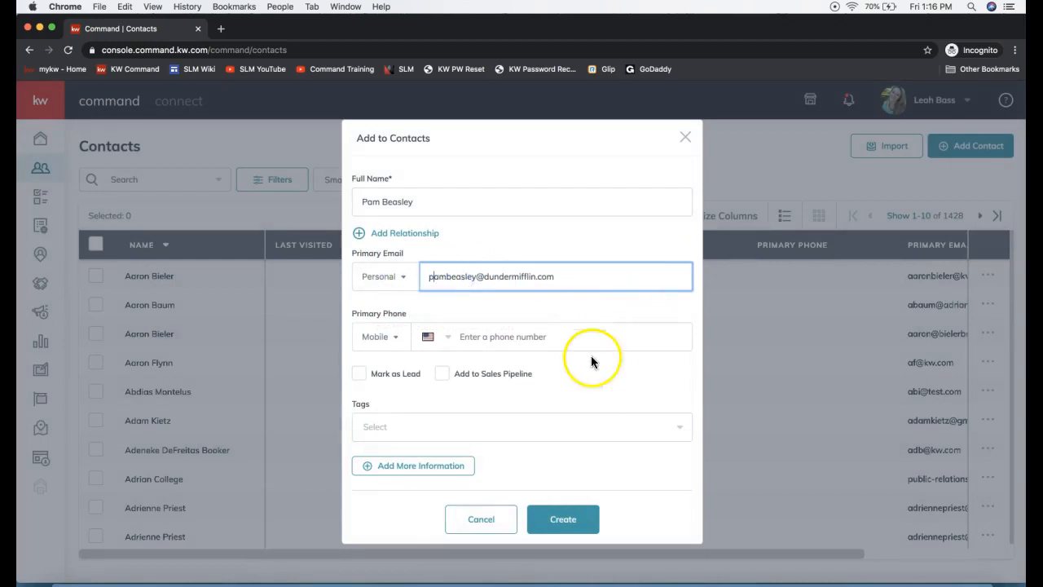
{"action": "double_click", "coordinate": [547, 276]}
{"action": "type", "text": "net"}
{"action": "left_click", "coordinate": [564, 516]}
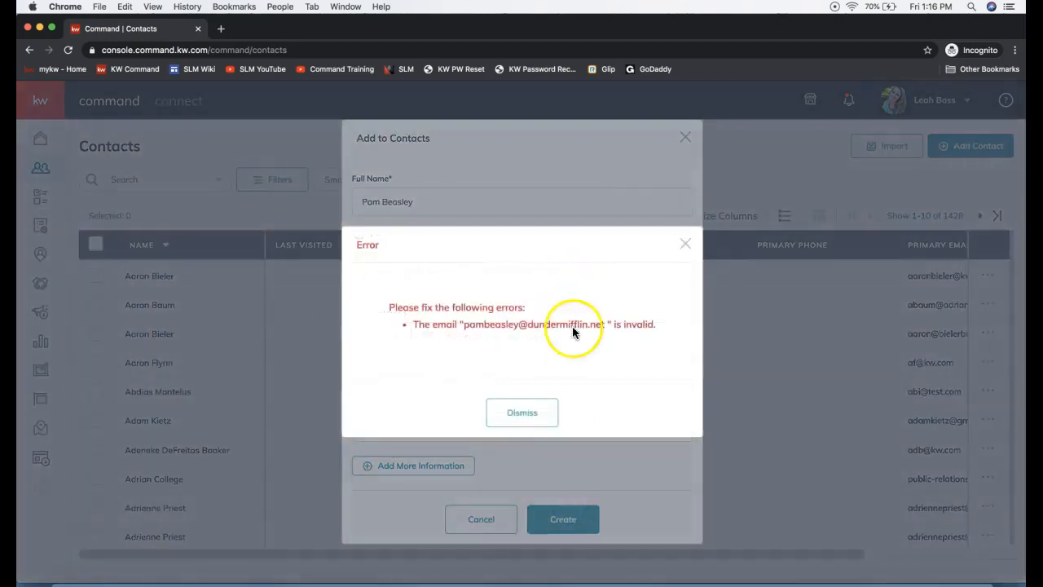
{"action": "left_click", "coordinate": [516, 416]}
Step: Replace the primary email with a different address and create the contact, overriding the duplicate email check
{"action": "triple_click", "coordinate": [461, 269]}
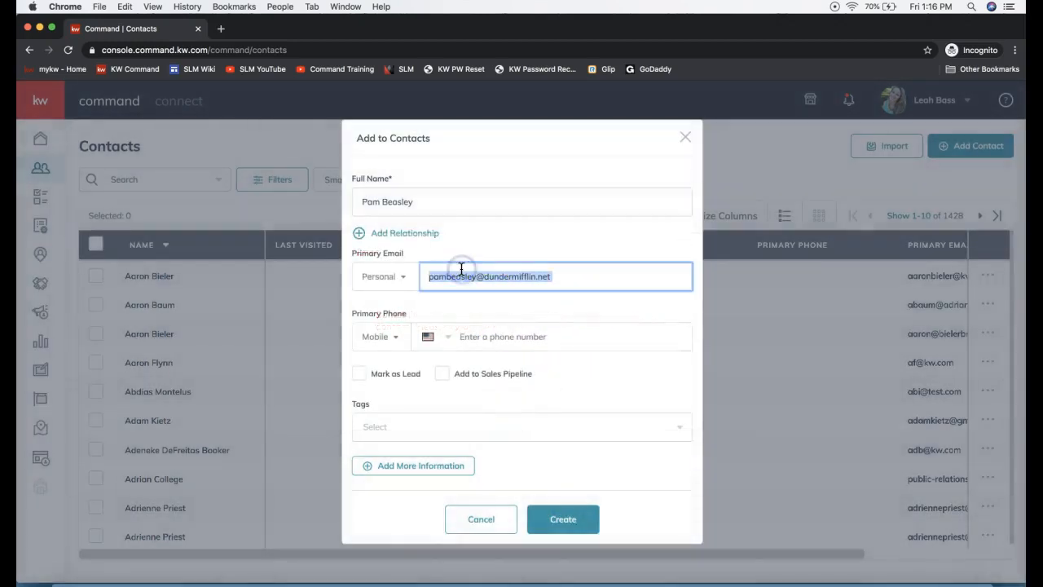
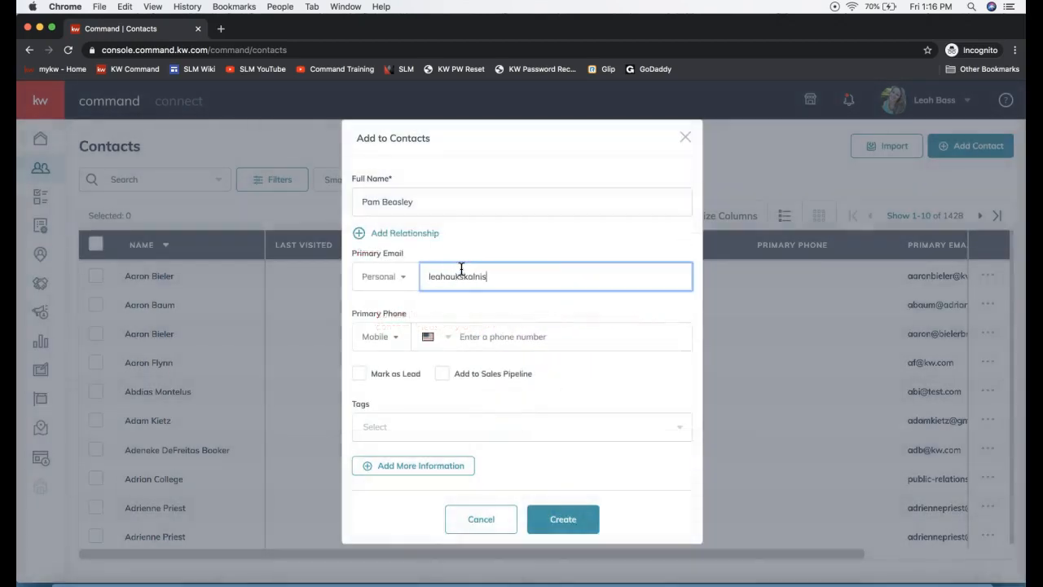
{"action": "left_click", "coordinate": [562, 525]}
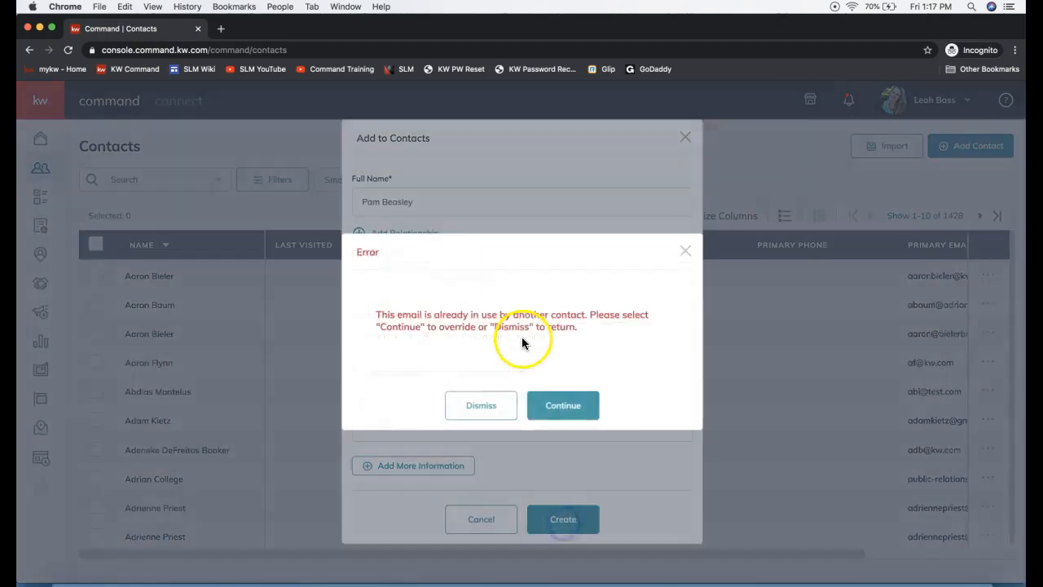
{"action": "left_click", "coordinate": [491, 415]}
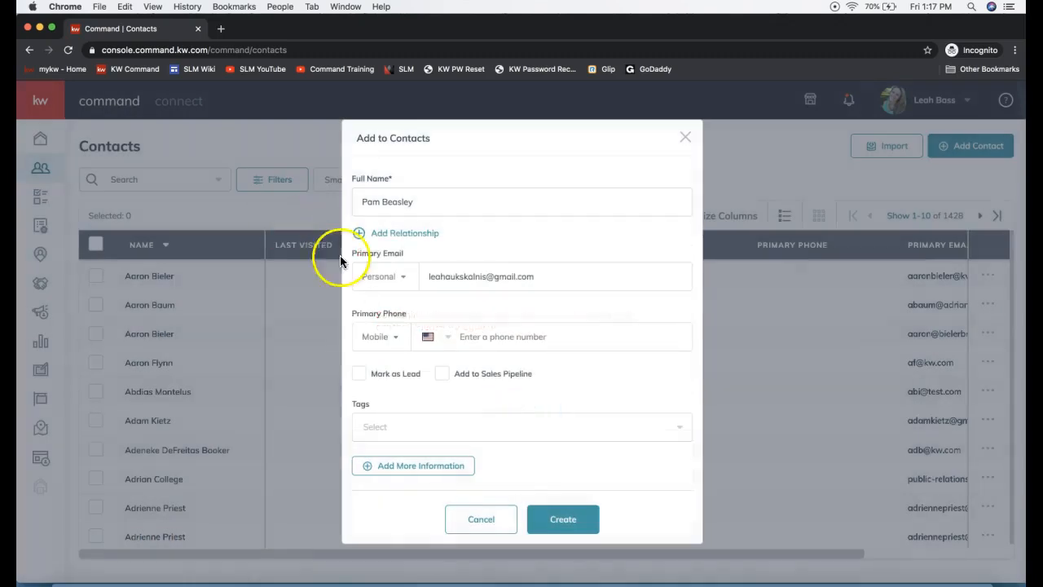
{"action": "left_click", "coordinate": [571, 521]}
{"action": "left_click", "coordinate": [554, 405]}
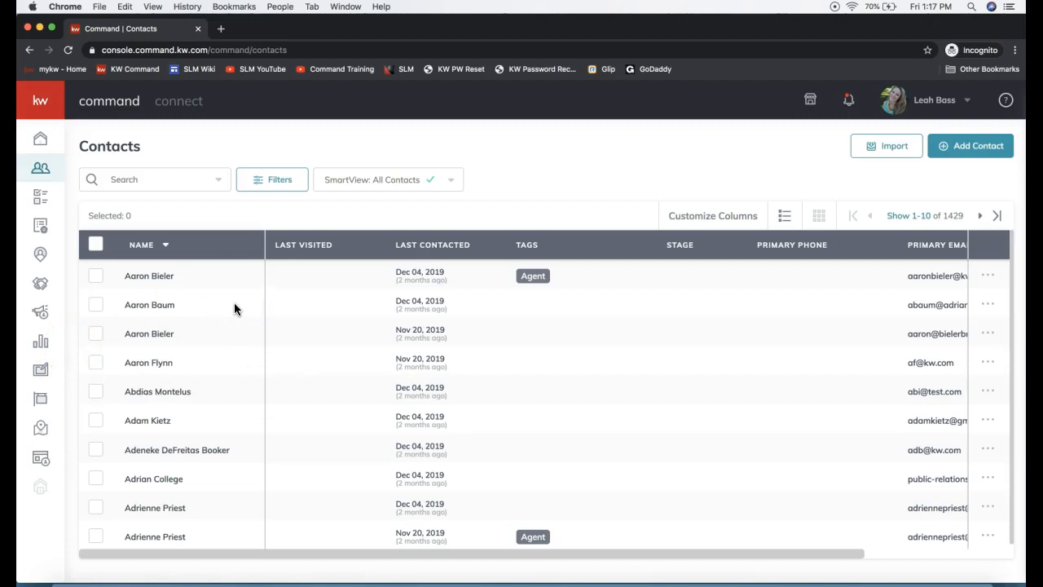
Step: Search the contact list by first and last name for the newly added contact
{"action": "left_click", "coordinate": [150, 178]}
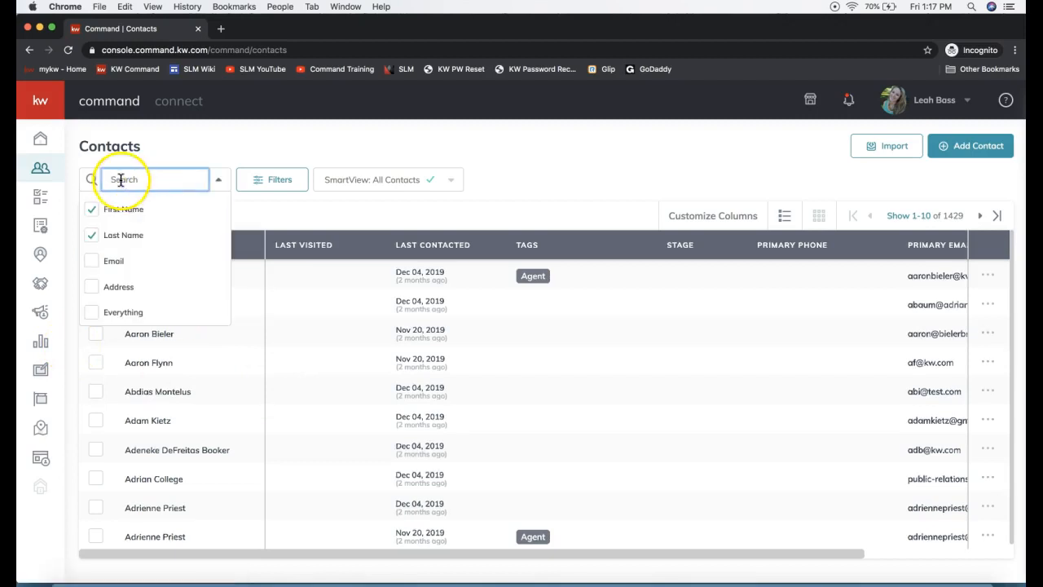
{"action": "type", "text": "pam beas"}
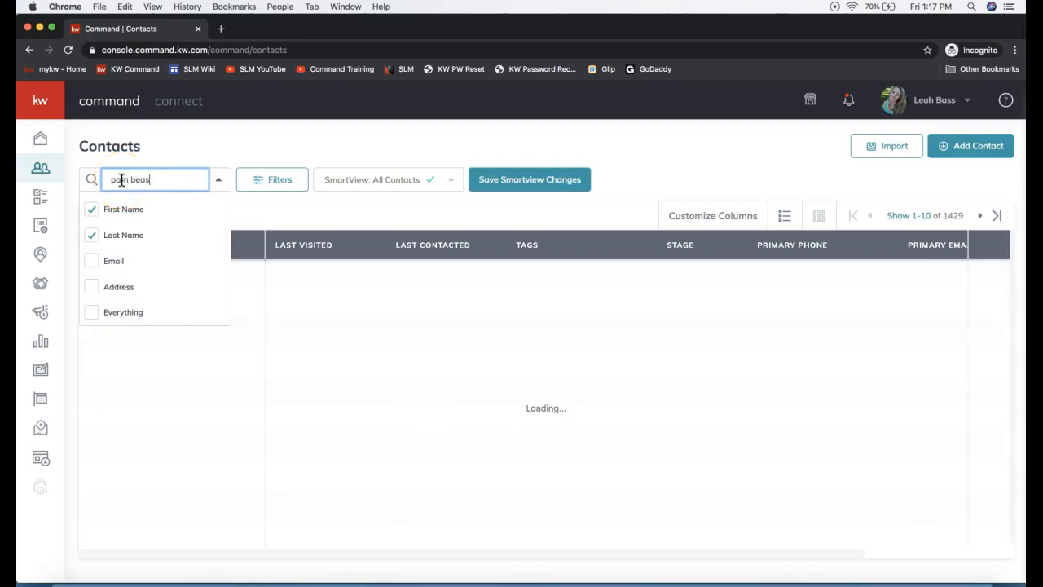
{"action": "left_click", "coordinate": [363, 147]}
Step: Search Everything in the contact list for the new contact's first name and open that contact's record
{"action": "triple_click", "coordinate": [170, 181]}
{"action": "type", "text": "pamn"}
{"action": "key", "text": "BackSpace"}
{"action": "left_click", "coordinate": [91, 312]}
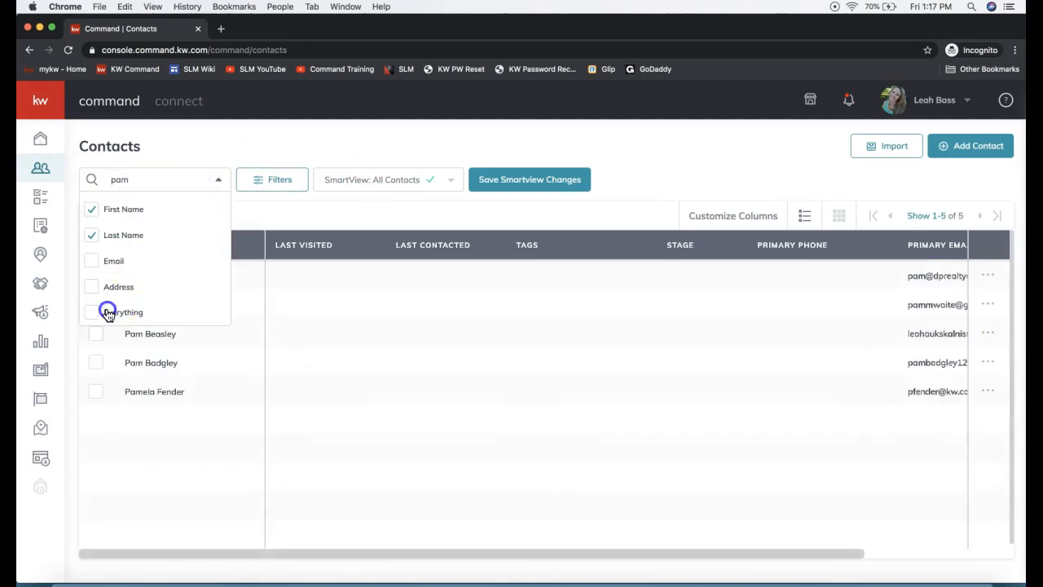
{"action": "left_click", "coordinate": [373, 200]}
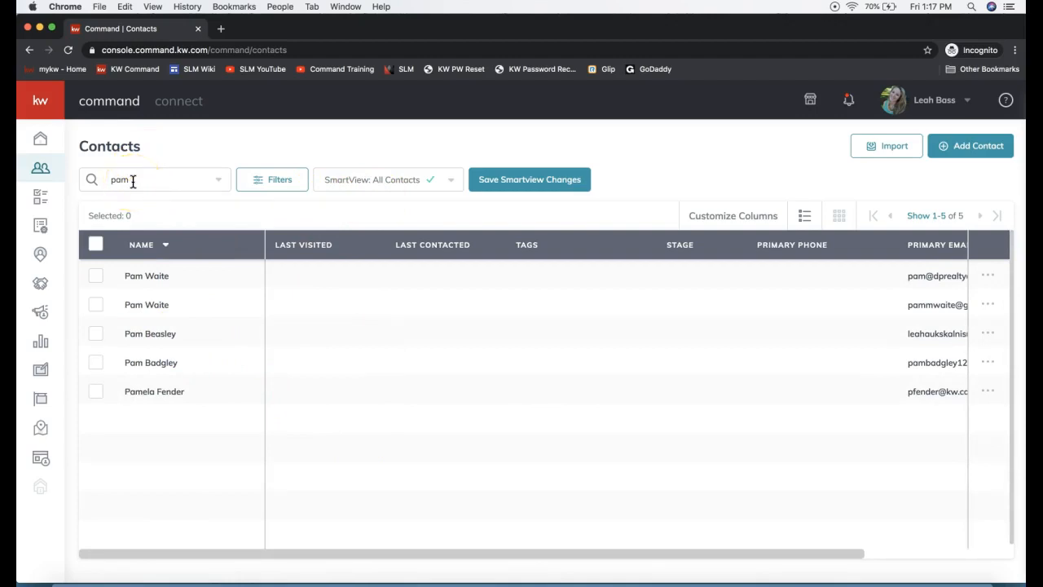
{"action": "left_click", "coordinate": [160, 336]}
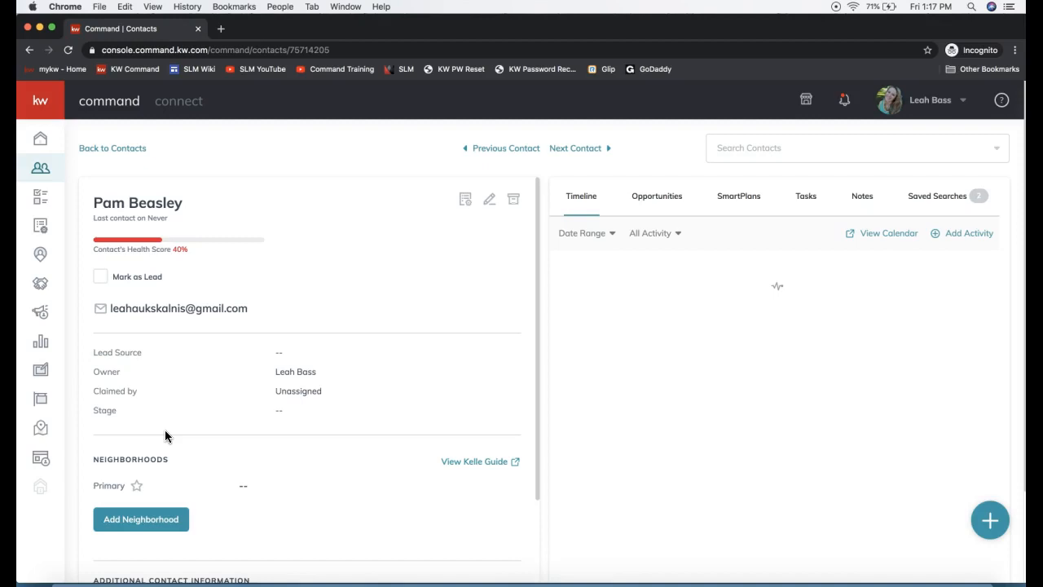
Step: Search the contact's Neighborhoods section for ballantyne and add Bexley at Ballantyne
{"action": "triple_click", "coordinate": [135, 203]}
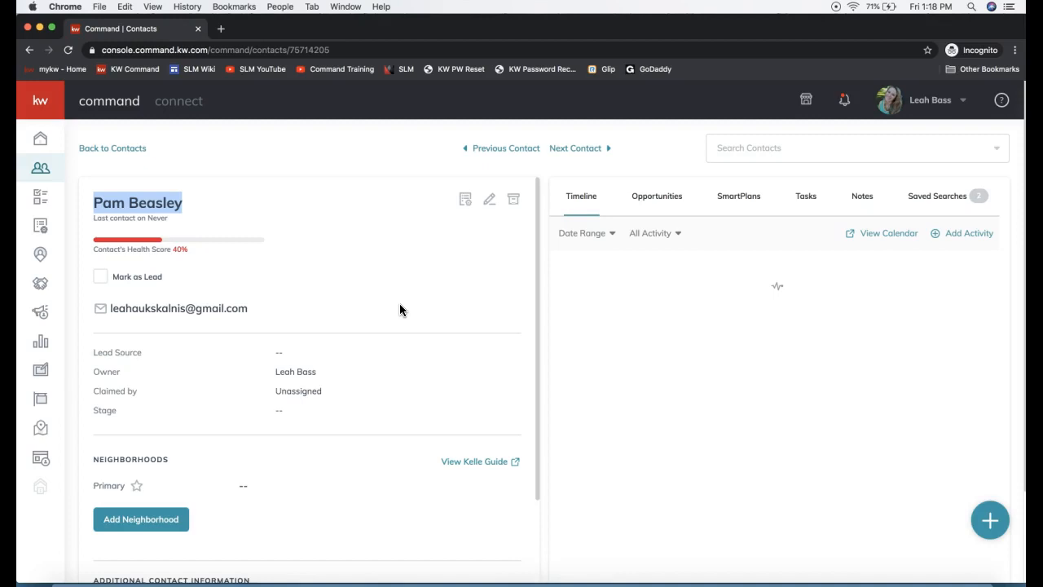
{"action": "scroll", "coordinate": [192, 412], "scroll_direction": "down", "scroll_amount": 1}
{"action": "scroll", "coordinate": [193, 413], "scroll_direction": "down", "scroll_amount": 3}
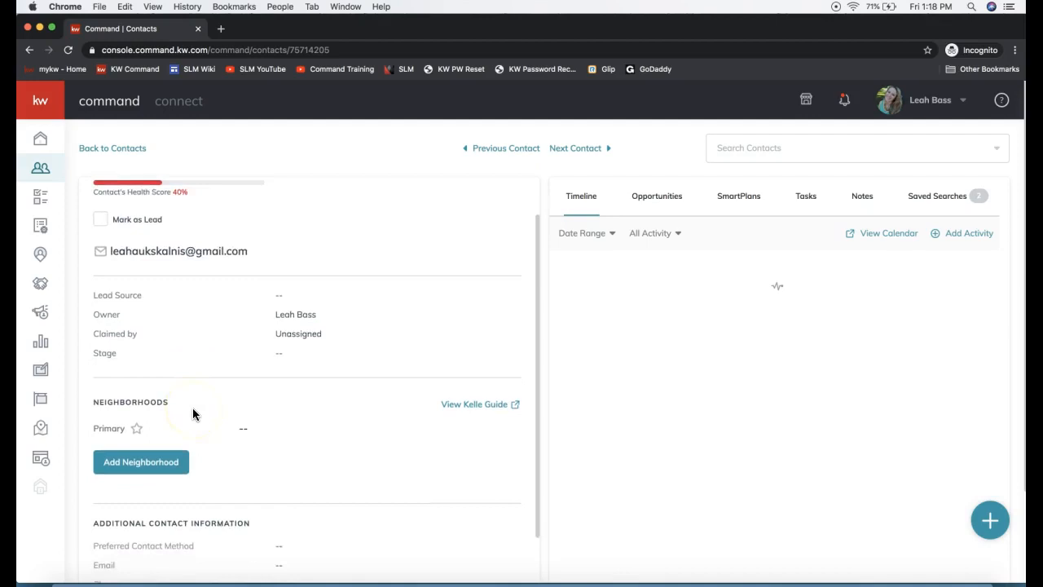
{"action": "double_click", "coordinate": [134, 408]}
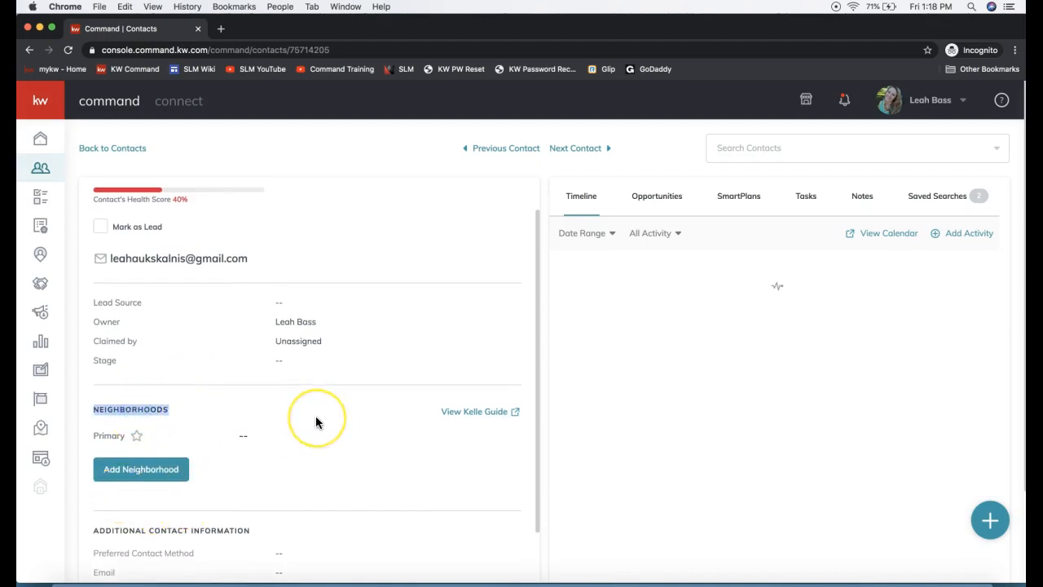
{"action": "scroll", "coordinate": [317, 421], "scroll_direction": "up", "scroll_amount": 2}
{"action": "scroll", "coordinate": [317, 422], "scroll_direction": "down", "scroll_amount": 5}
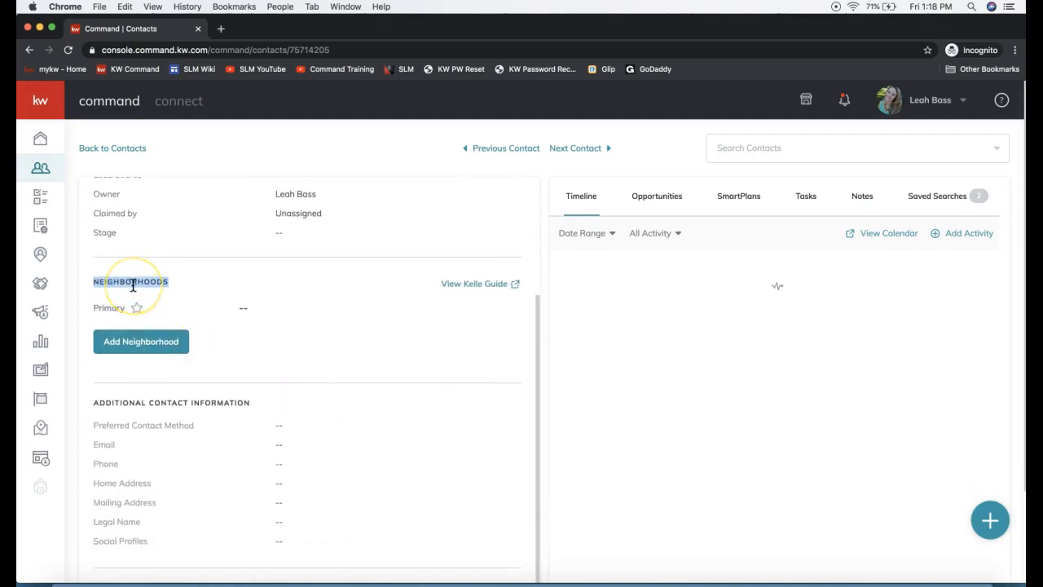
{"action": "left_click", "coordinate": [144, 351]}
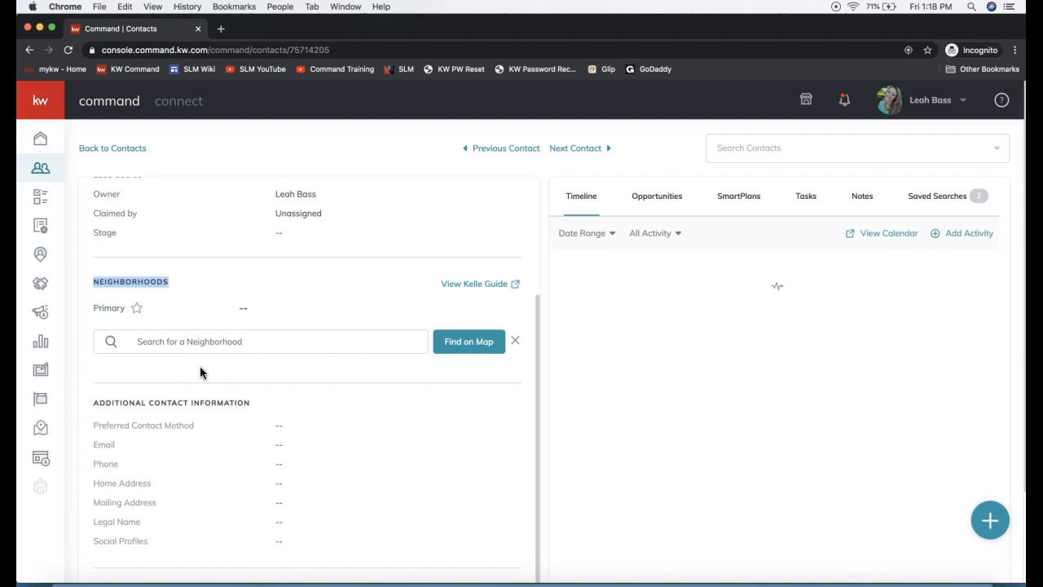
{"action": "left_click", "coordinate": [186, 343]}
{"action": "left_click", "coordinate": [217, 347]}
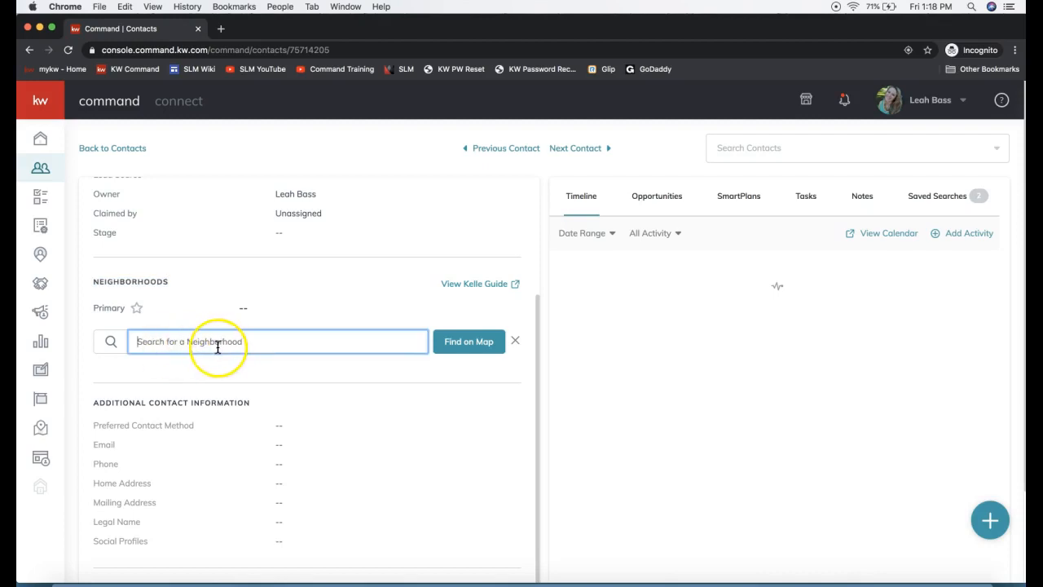
{"action": "type", "text": "ballantyne"}
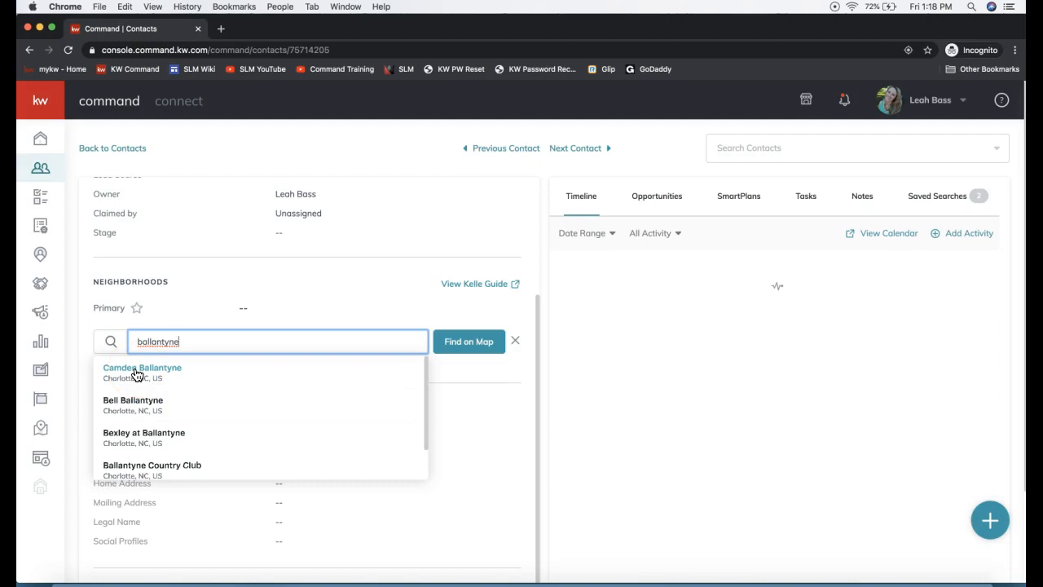
{"action": "left_click", "coordinate": [144, 437]}
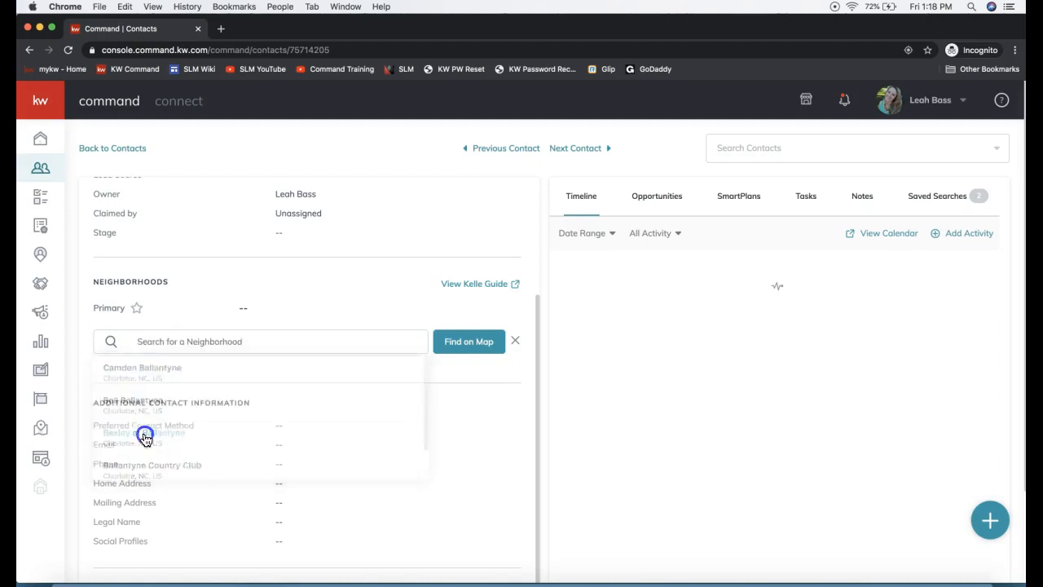
Step: Search the contact's Neighborhoods section for ballantyne again and close the list of matches
{"action": "left_click", "coordinate": [167, 342]}
{"action": "type", "text": "ballantyne"}
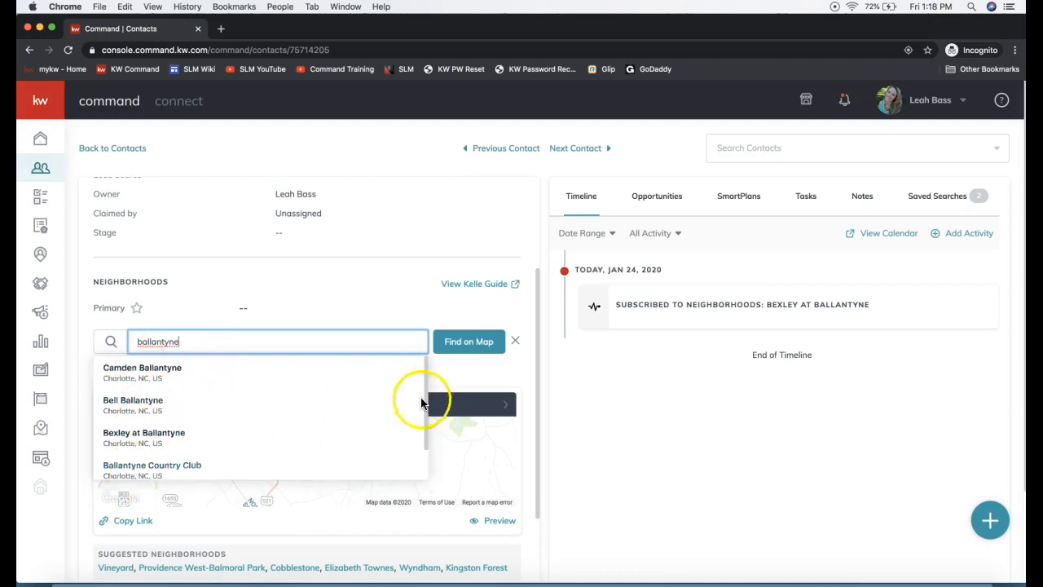
{"action": "left_click", "coordinate": [449, 373]}
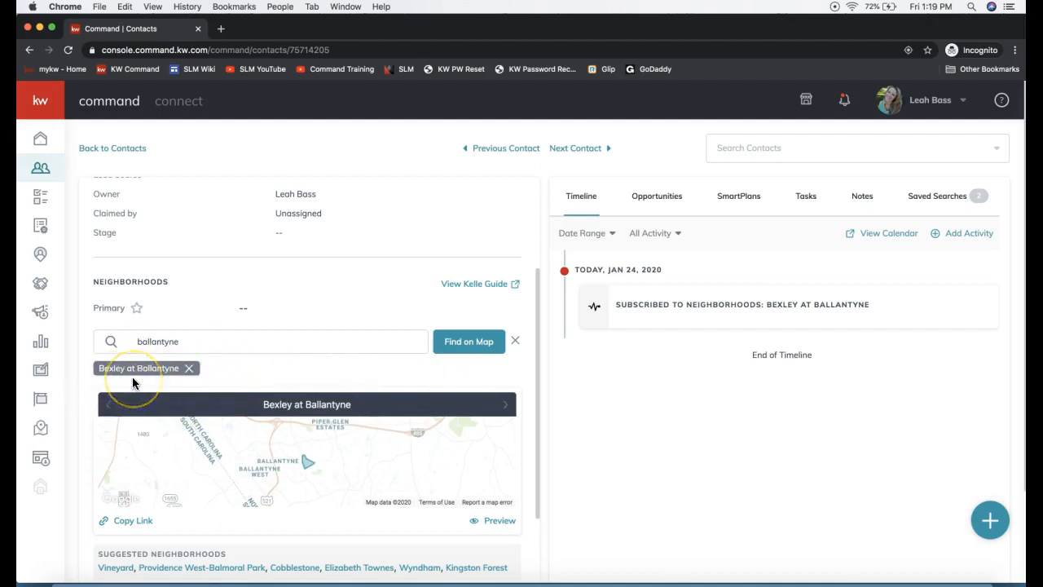
Step: Add Cobblestone and Weston Glen to the contact from the suggested neighborhoods
{"action": "scroll", "coordinate": [133, 383], "scroll_direction": "down", "scroll_amount": 2}
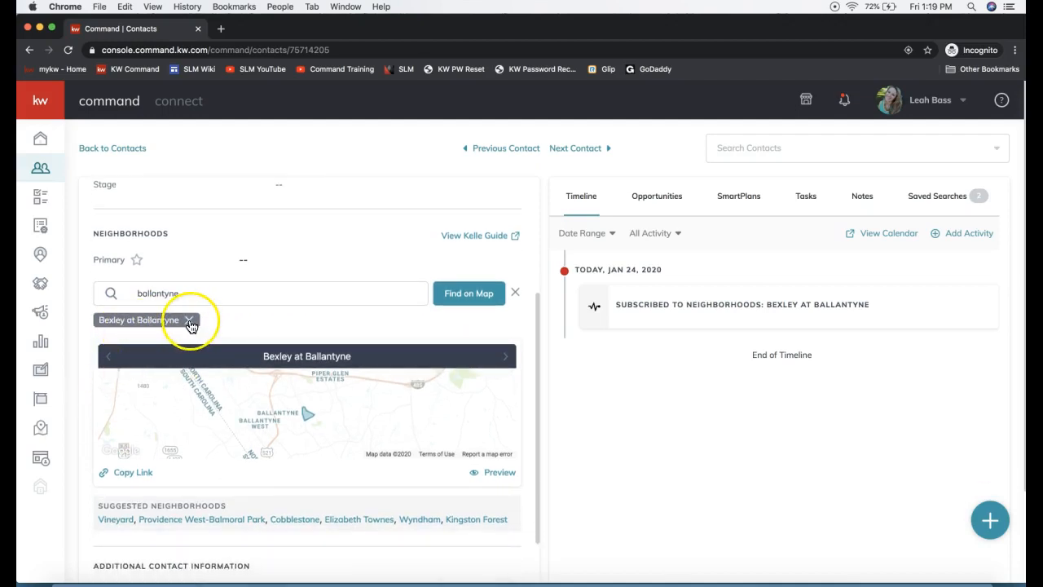
{"action": "scroll", "coordinate": [251, 325], "scroll_direction": "down", "scroll_amount": 2}
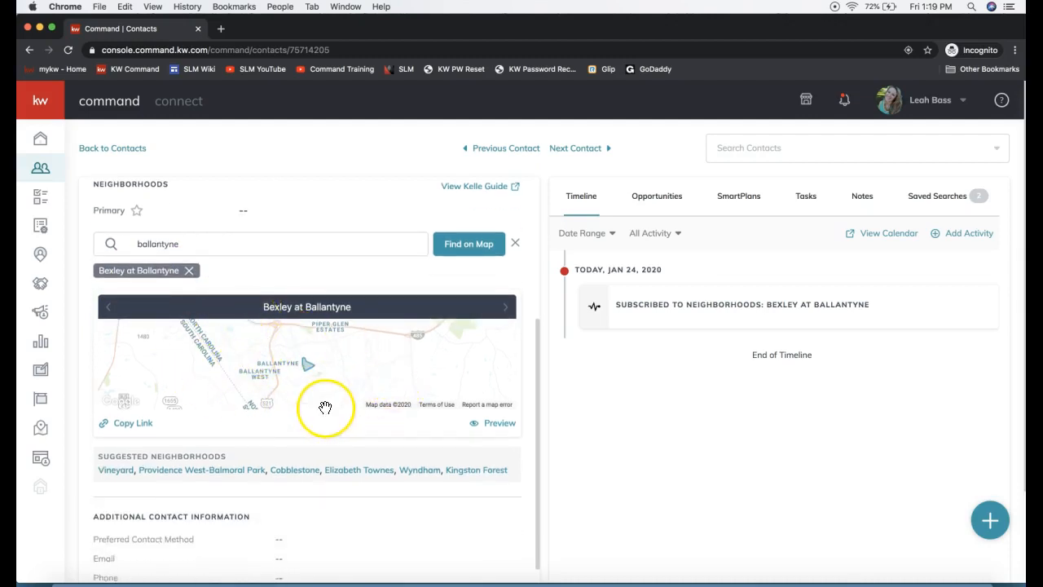
{"action": "triple_click", "coordinate": [165, 454]}
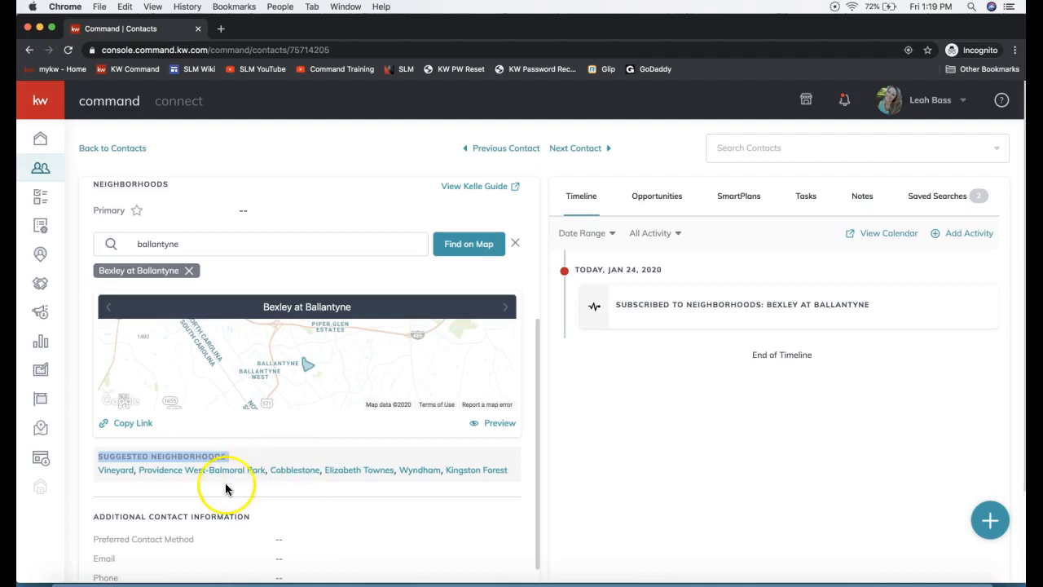
{"action": "left_click", "coordinate": [295, 470]}
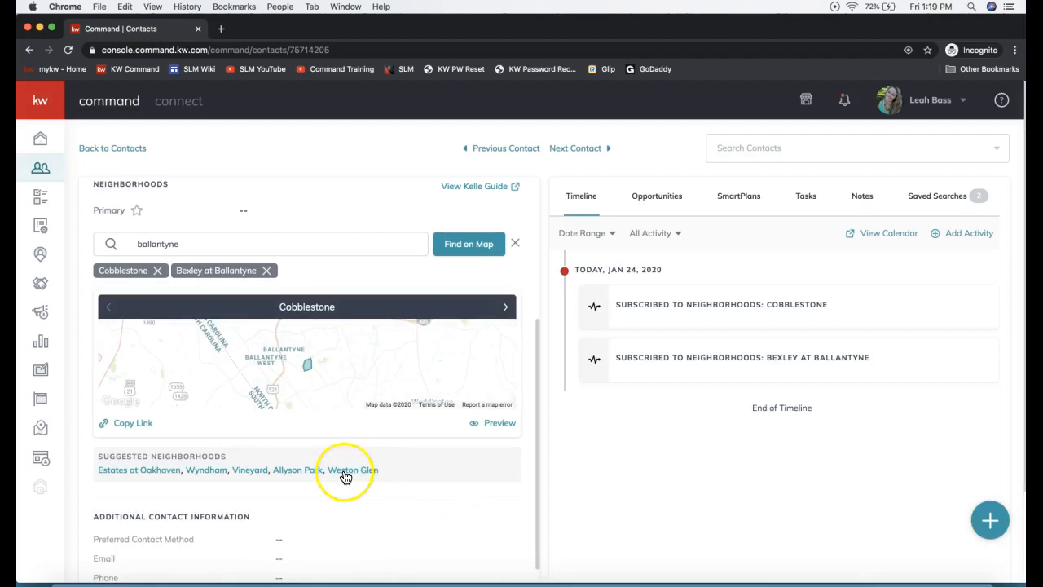
{"action": "left_click", "coordinate": [346, 471]}
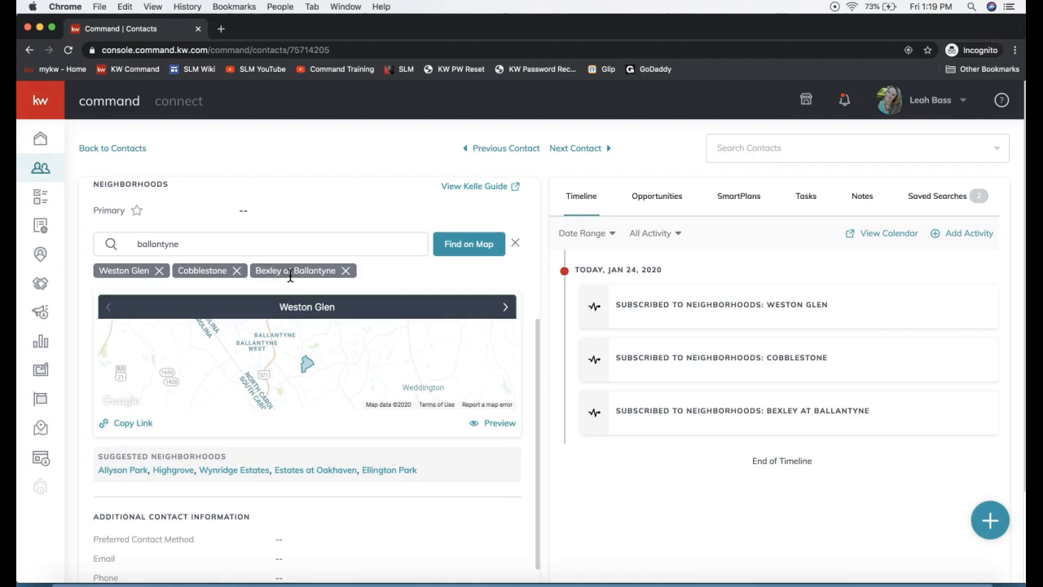
{"action": "left_click", "coordinate": [462, 249]}
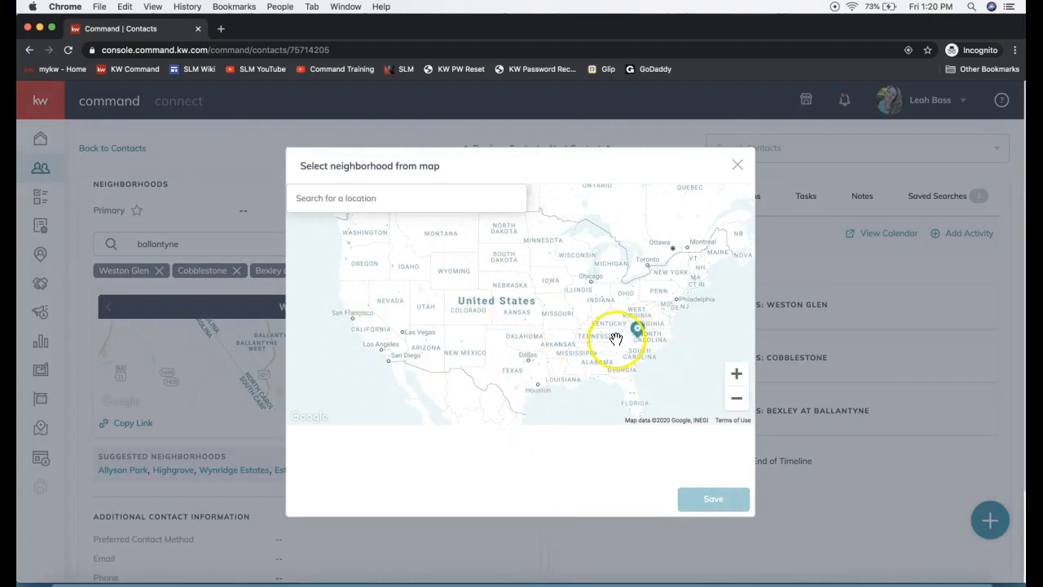
{"action": "left_click", "coordinate": [345, 203]}
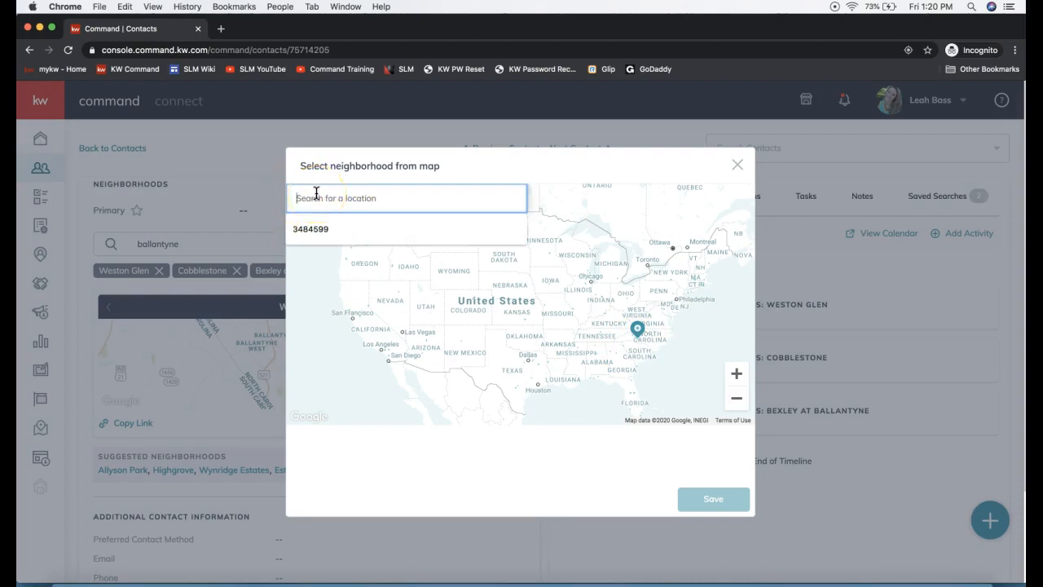
{"action": "type", "text": "ballantyne"}
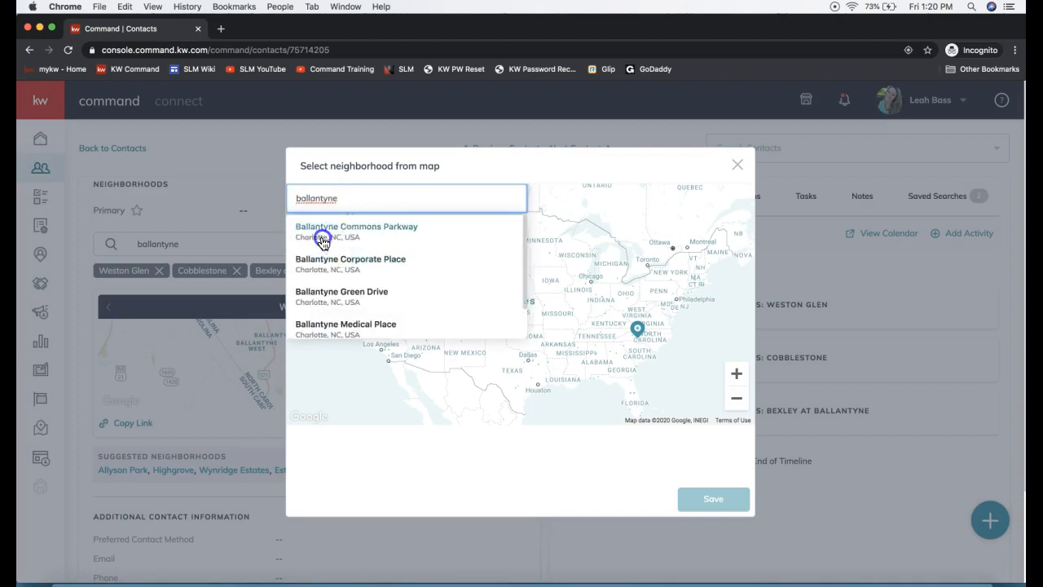
{"action": "left_click", "coordinate": [322, 236]}
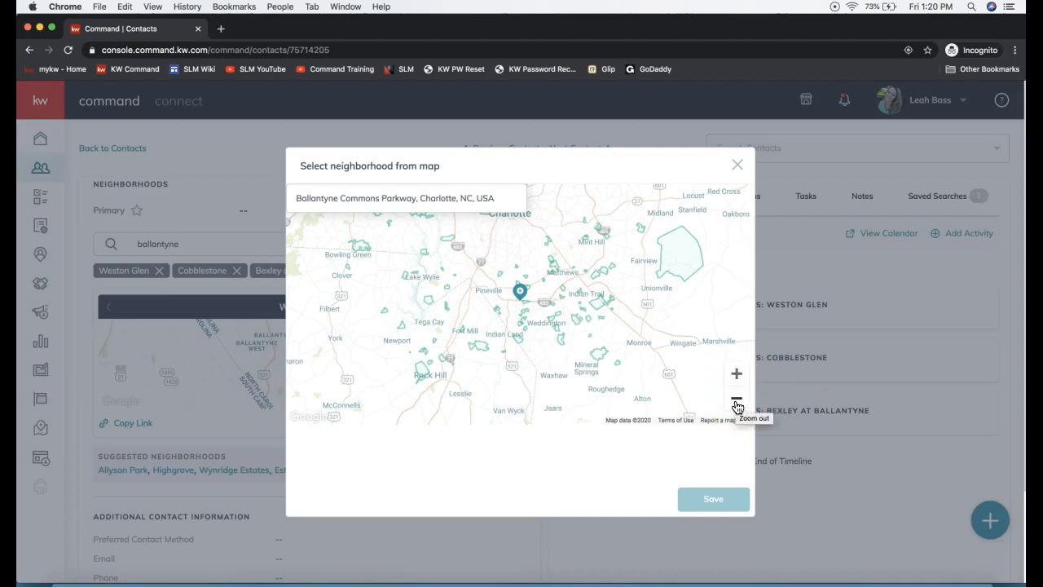
{"action": "left_click", "coordinate": [737, 374]}
{"action": "left_click", "coordinate": [737, 376]}
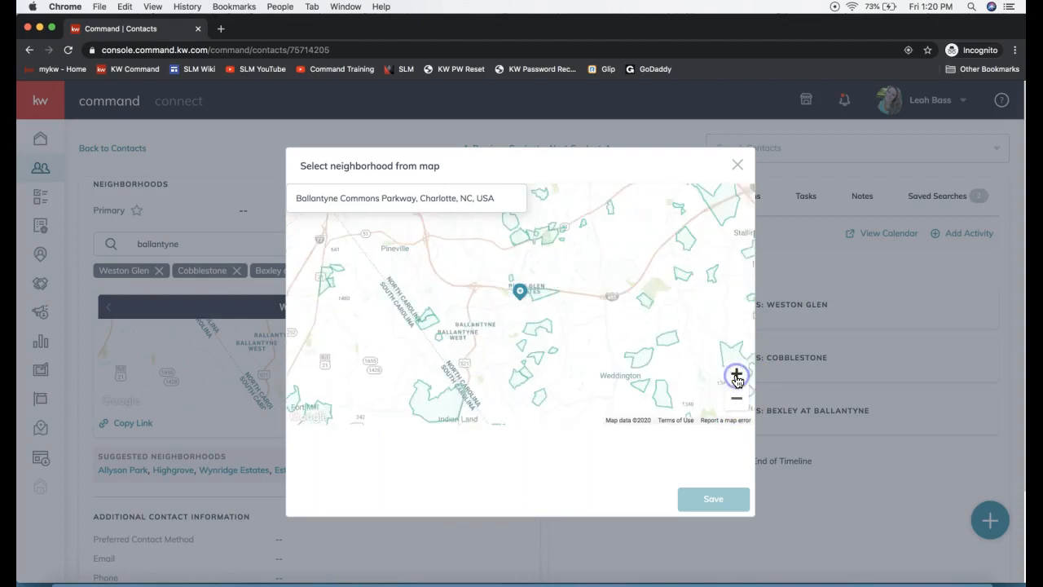
{"action": "left_click", "coordinate": [737, 377]}
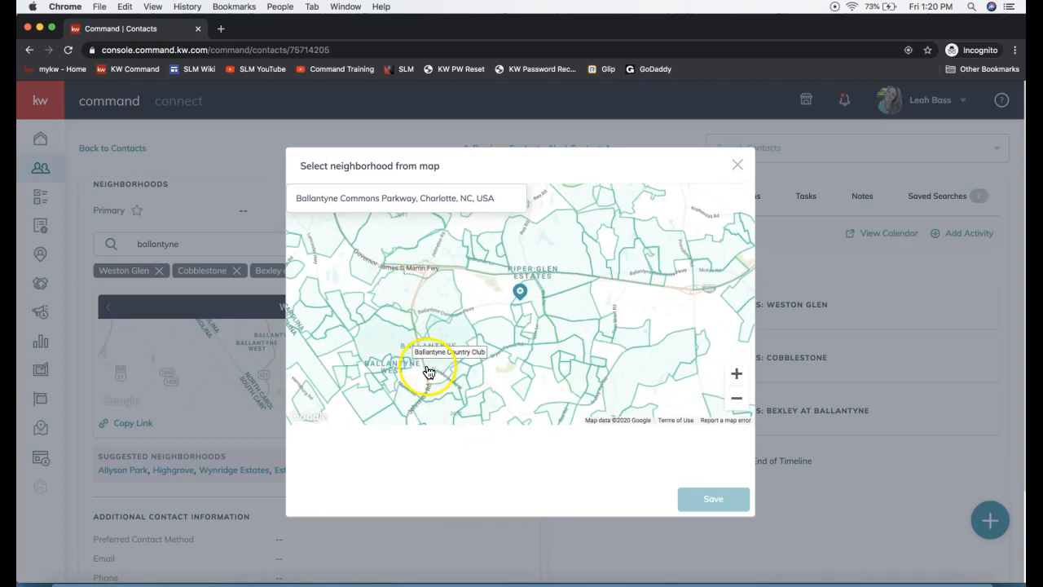
{"action": "left_click", "coordinate": [486, 335]}
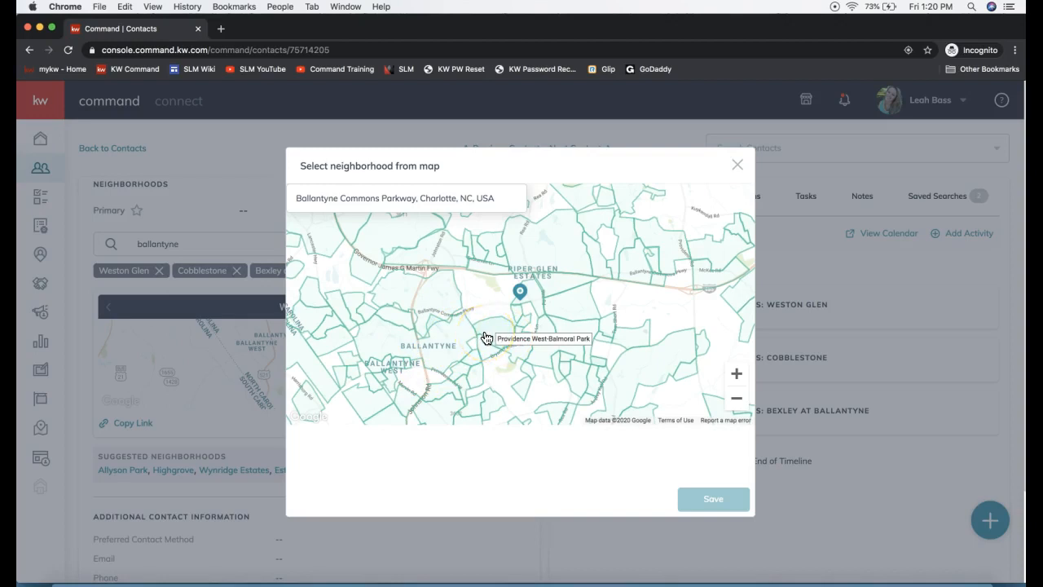
{"action": "left_click", "coordinate": [488, 336]}
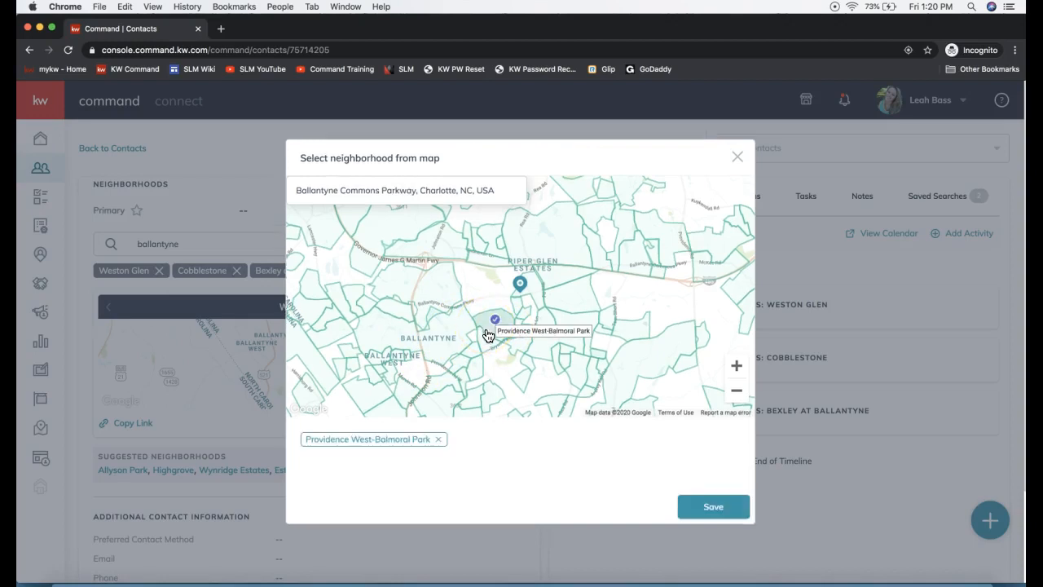
{"action": "left_click", "coordinate": [543, 351]}
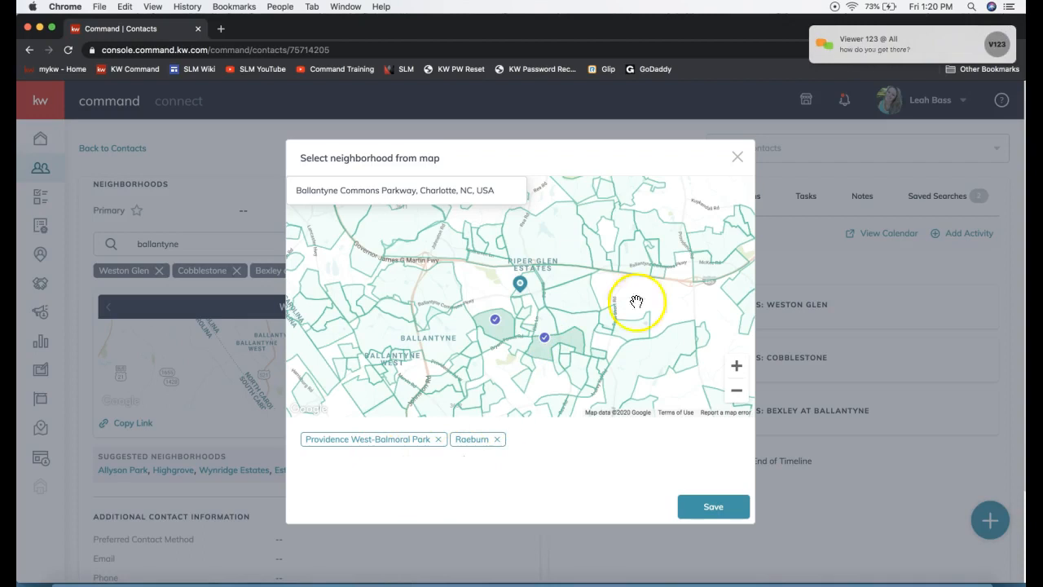
{"action": "left_click", "coordinate": [738, 157]}
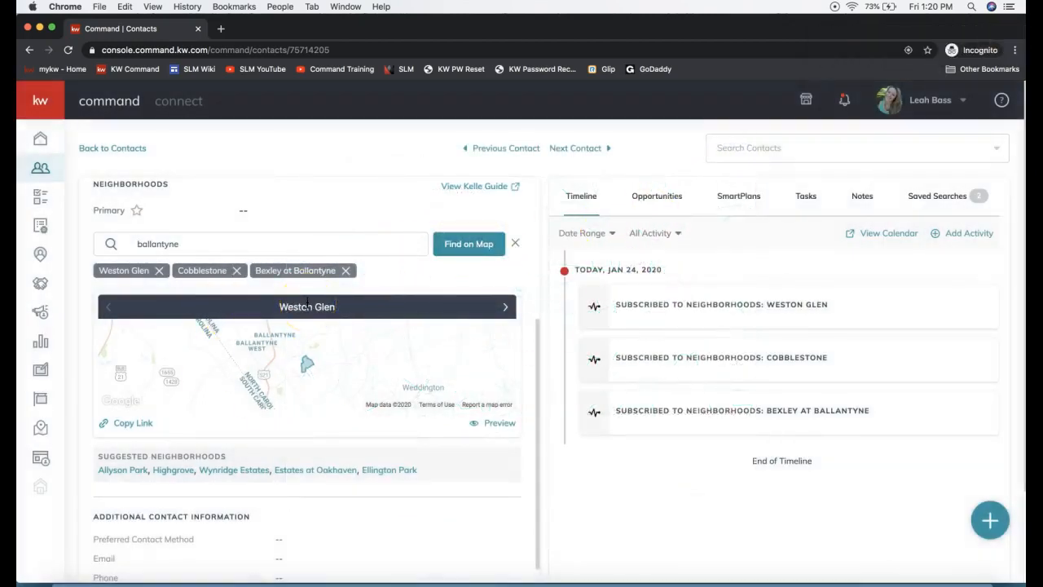
Step: Review the contact's record from the name and email details down to the Neighborhoods section
{"action": "left_click", "coordinate": [40, 171]}
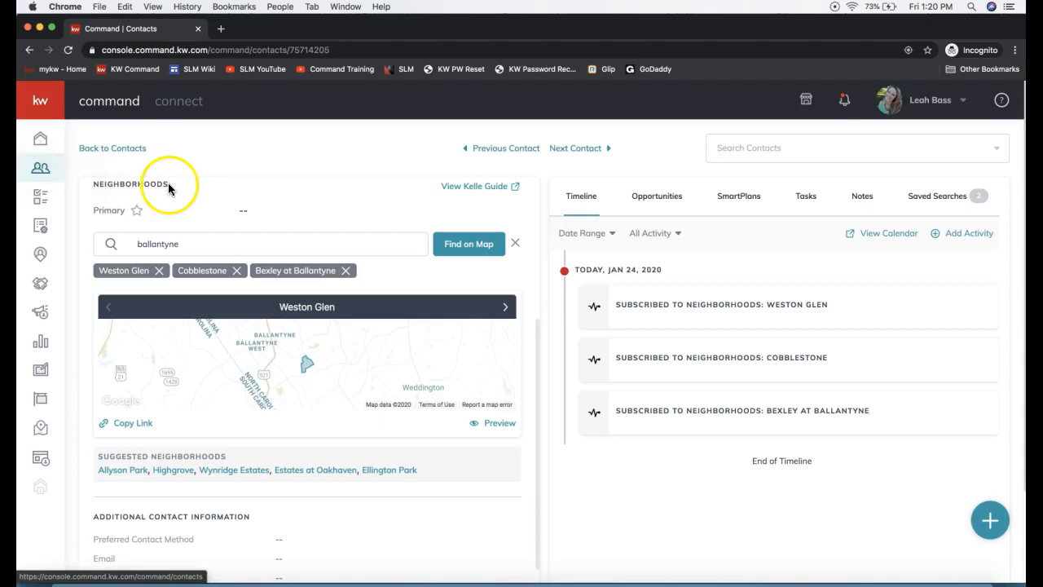
{"action": "scroll", "coordinate": [205, 240], "scroll_direction": "up", "scroll_amount": 5}
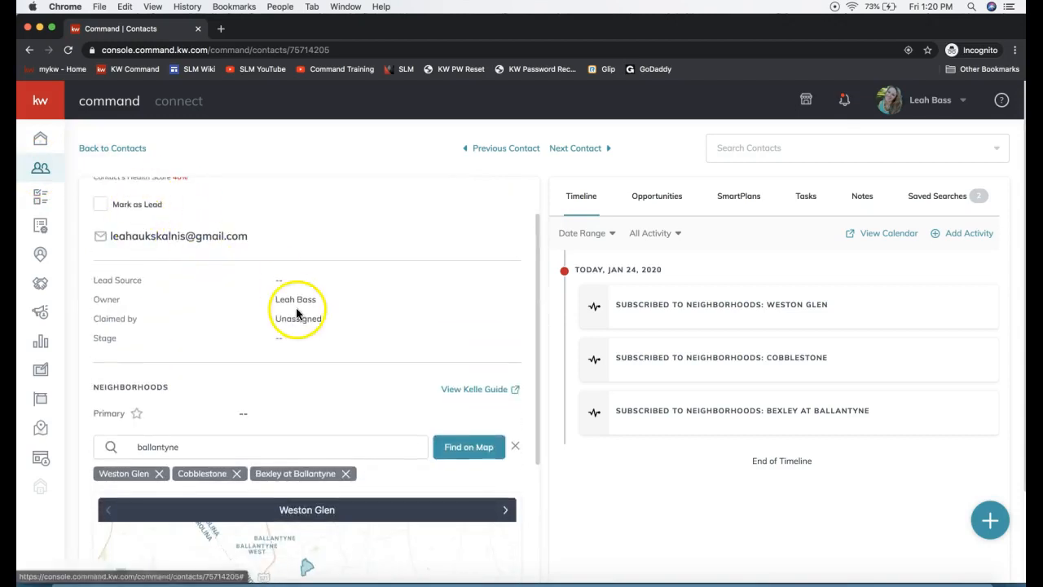
{"action": "scroll", "coordinate": [297, 311], "scroll_direction": "up", "scroll_amount": 2}
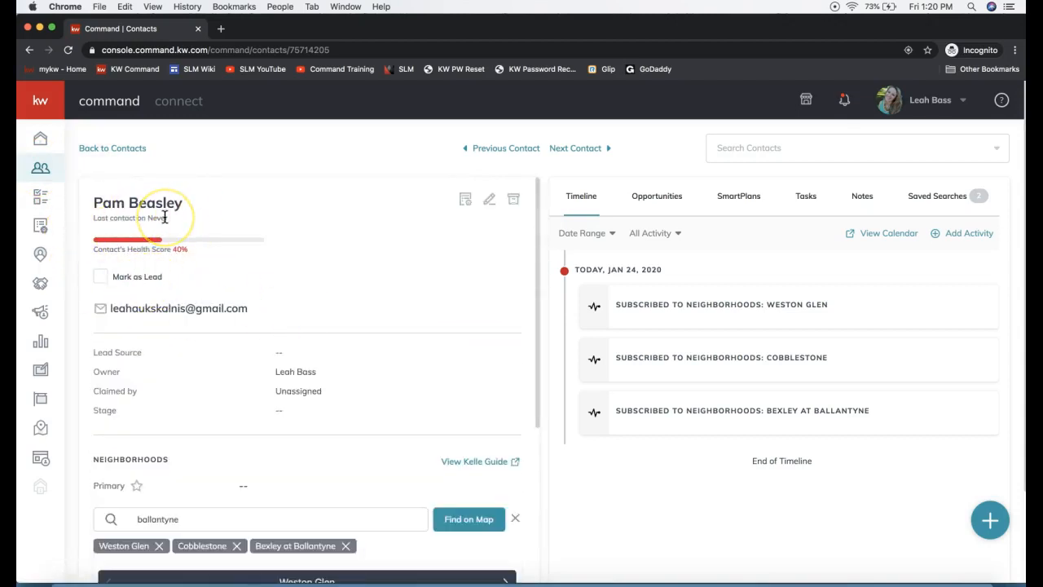
{"action": "scroll", "coordinate": [164, 216], "scroll_direction": "down", "scroll_amount": 4}
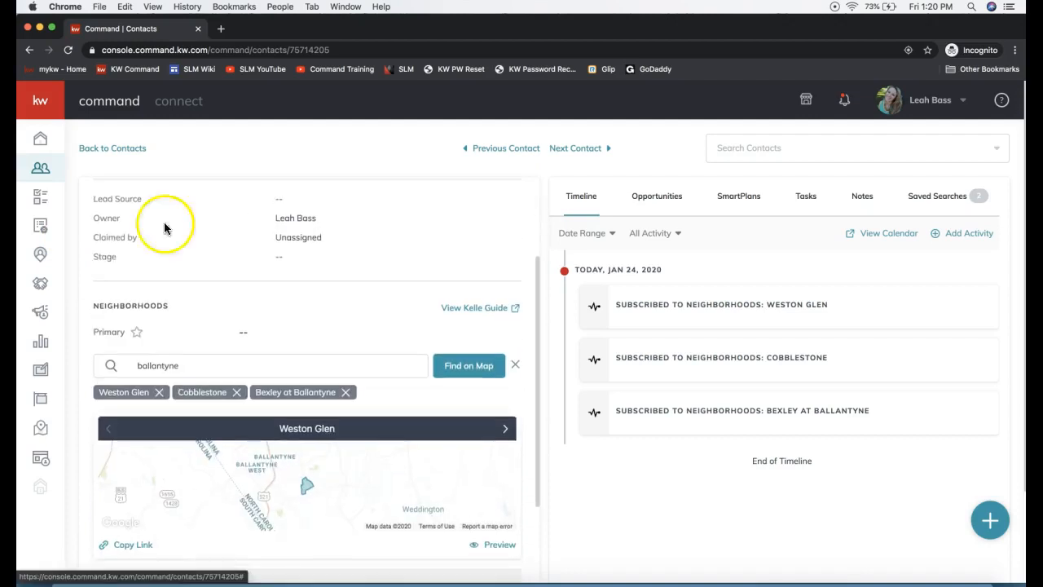
{"action": "double_click", "coordinate": [117, 307]}
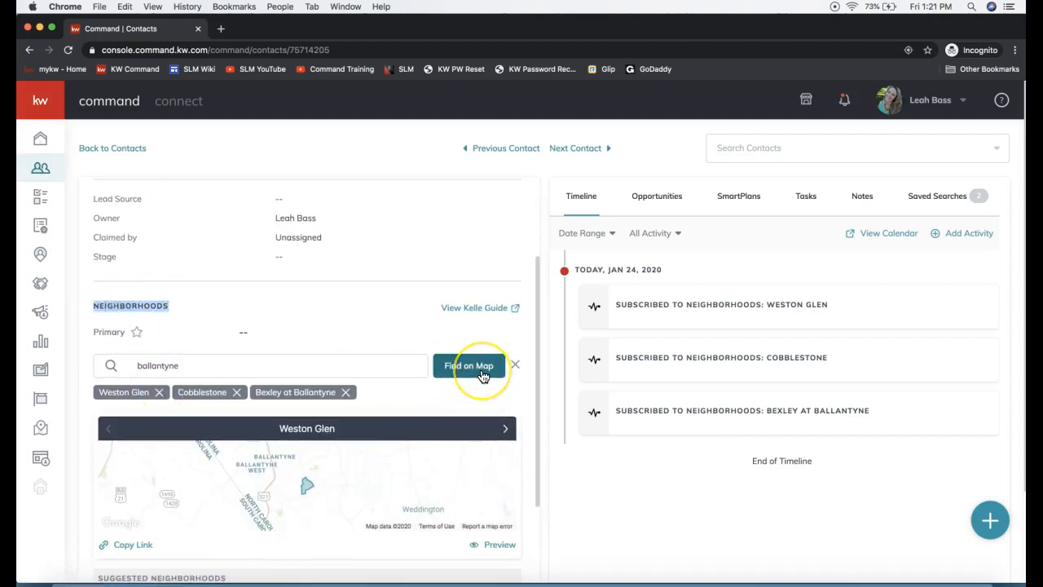
{"action": "left_click", "coordinate": [210, 367]}
{"action": "left_click", "coordinate": [198, 329]}
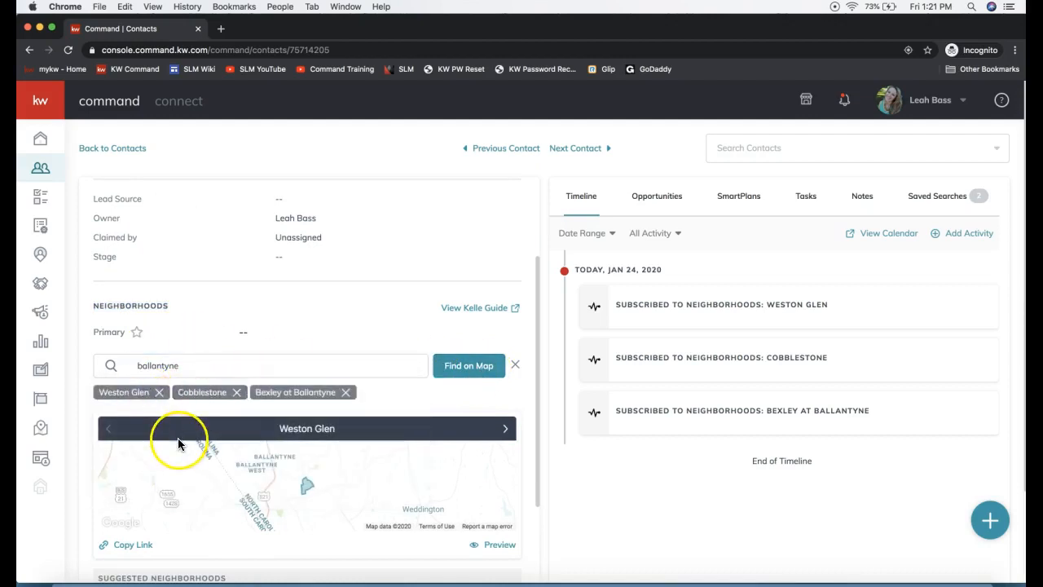
{"action": "left_click", "coordinate": [183, 366]}
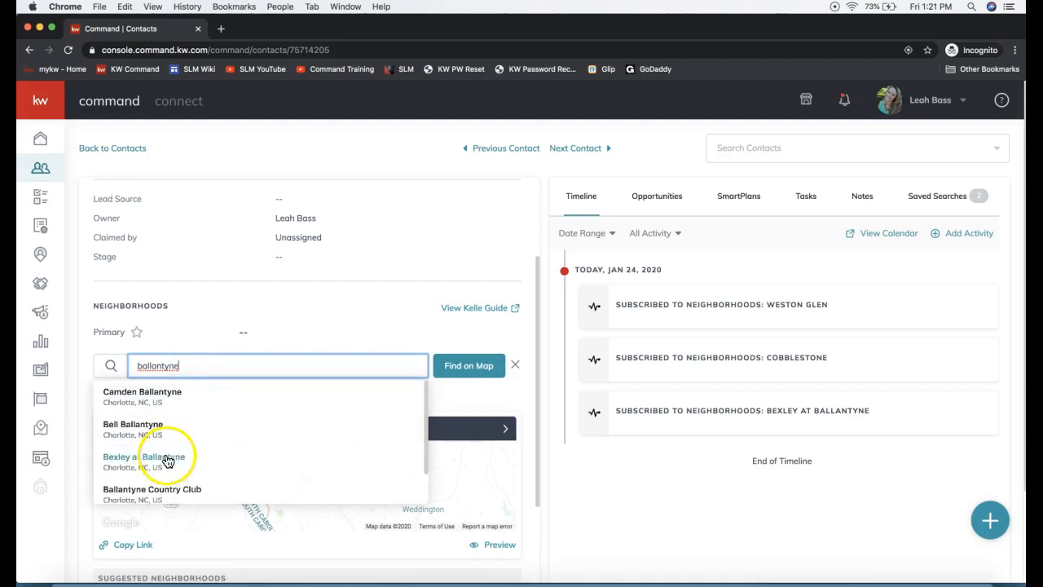
{"action": "double_click", "coordinate": [155, 366]}
{"action": "left_click", "coordinate": [143, 397]}
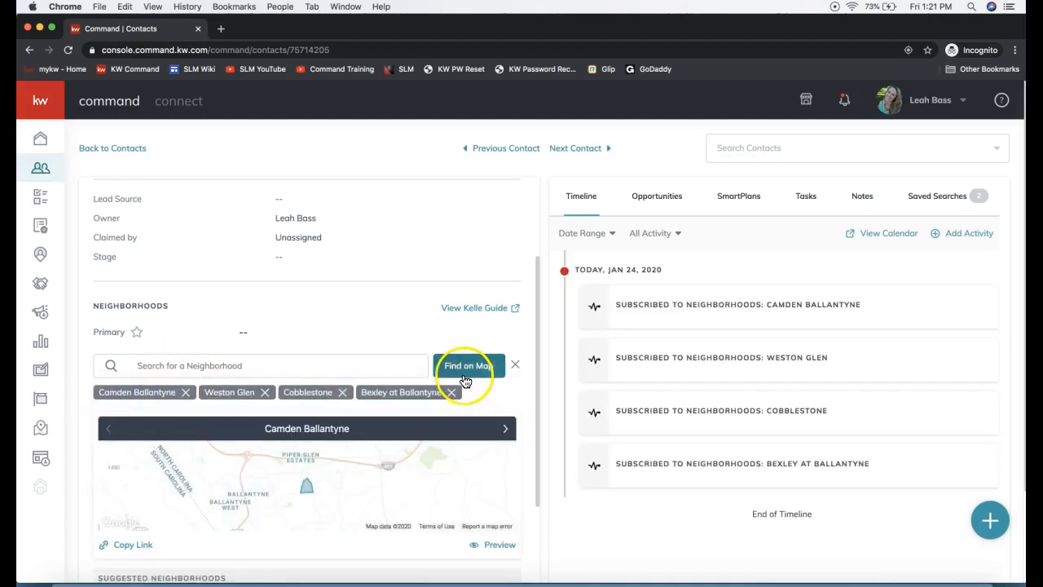
Step: Open the neighborhood map, search for ballantyne and center the map on Ballantyne Commons Parkway, Charlotte, NC
{"action": "left_click", "coordinate": [468, 376]}
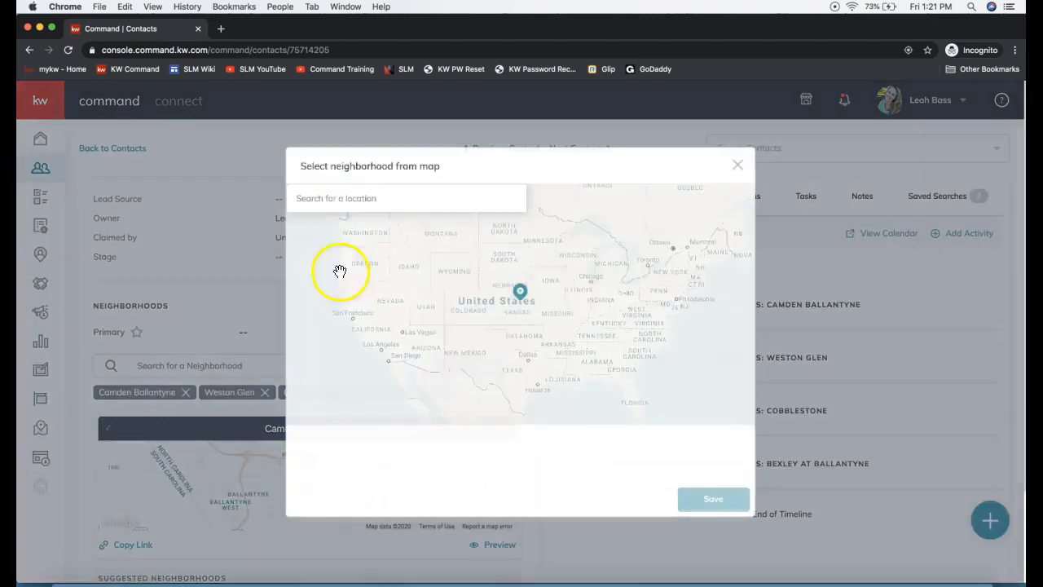
{"action": "left_click", "coordinate": [356, 196]}
{"action": "type", "text": "ballantyne"}
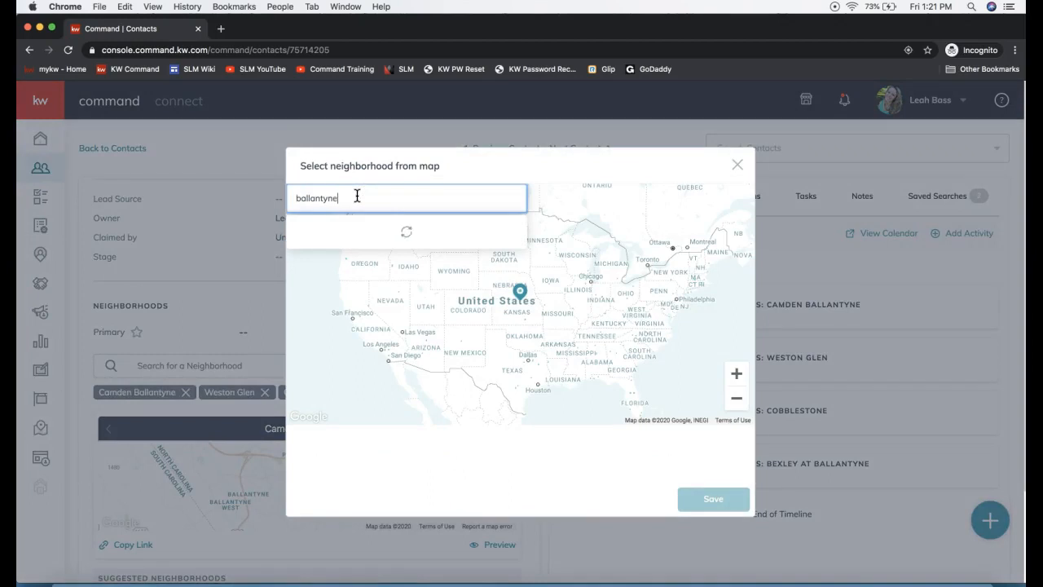
{"action": "left_click", "coordinate": [428, 225]}
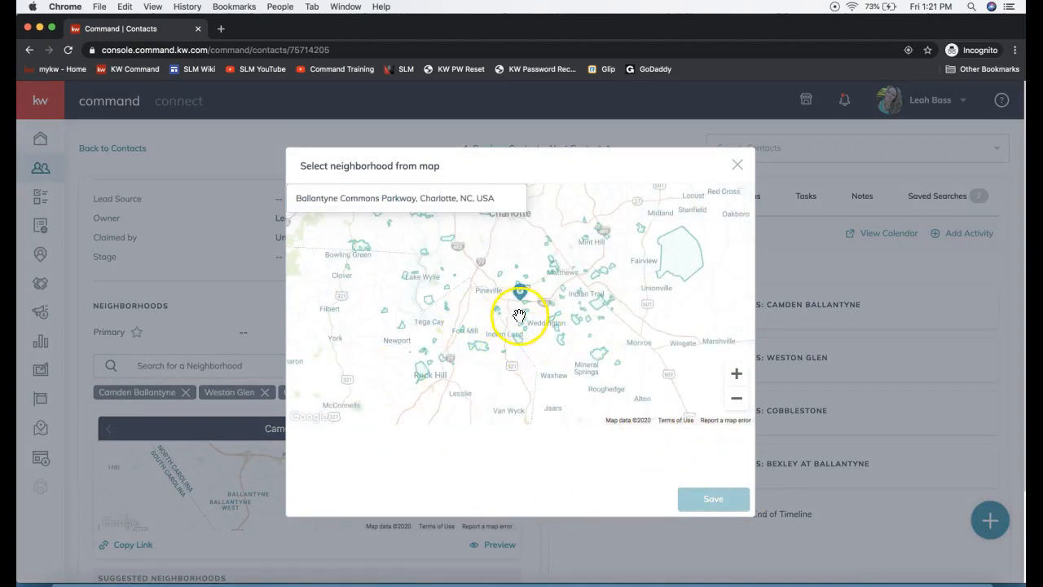
Step: Select the Ballantyne neighborhood on the map and save it to the contact
{"action": "left_click", "coordinate": [735, 377]}
{"action": "left_click", "coordinate": [735, 377]}
{"action": "left_click", "coordinate": [735, 376]}
{"action": "left_click", "coordinate": [735, 376]}
{"action": "left_click", "coordinate": [736, 397]}
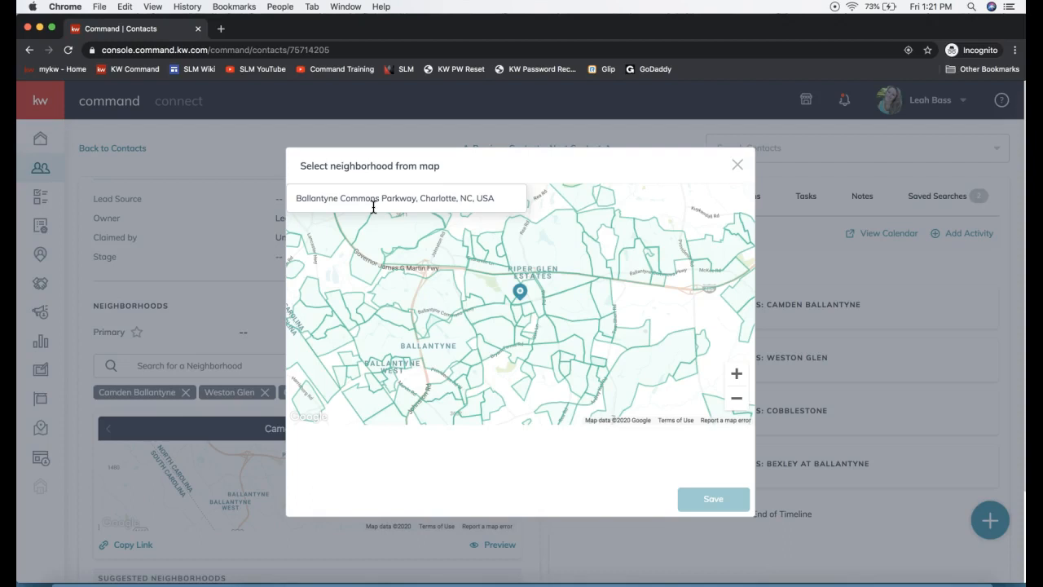
{"action": "left_click", "coordinate": [427, 297]}
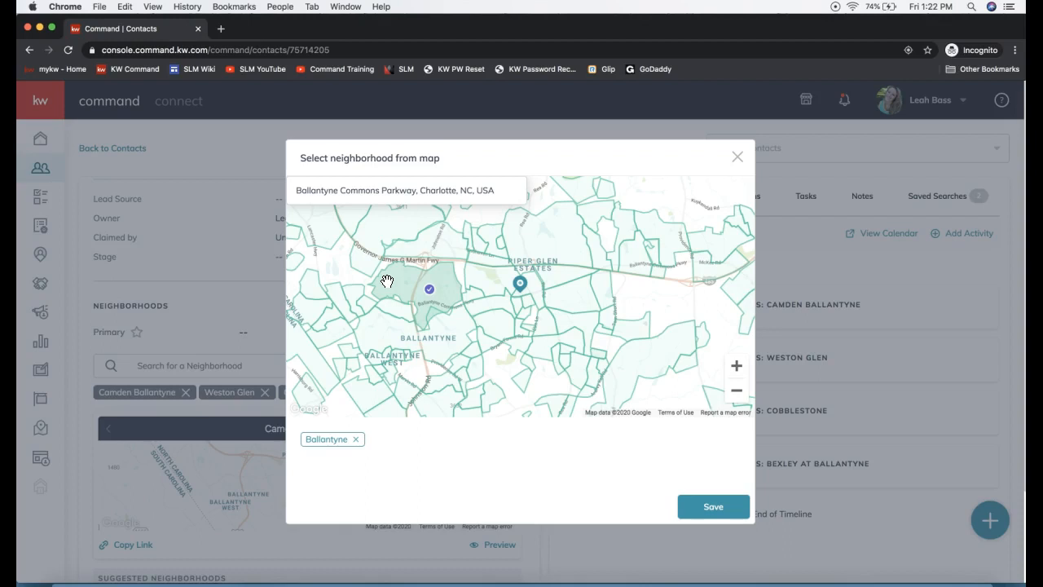
{"action": "left_click", "coordinate": [558, 248]}
{"action": "left_click", "coordinate": [547, 253]}
{"action": "left_click", "coordinate": [343, 486]}
{"action": "left_click", "coordinate": [372, 193]}
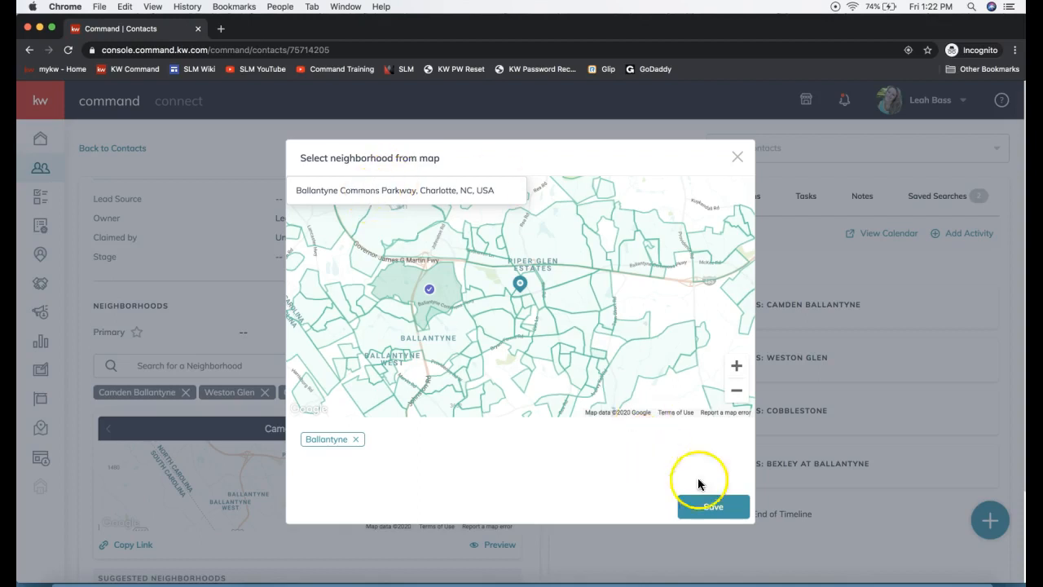
{"action": "left_click", "coordinate": [714, 507]}
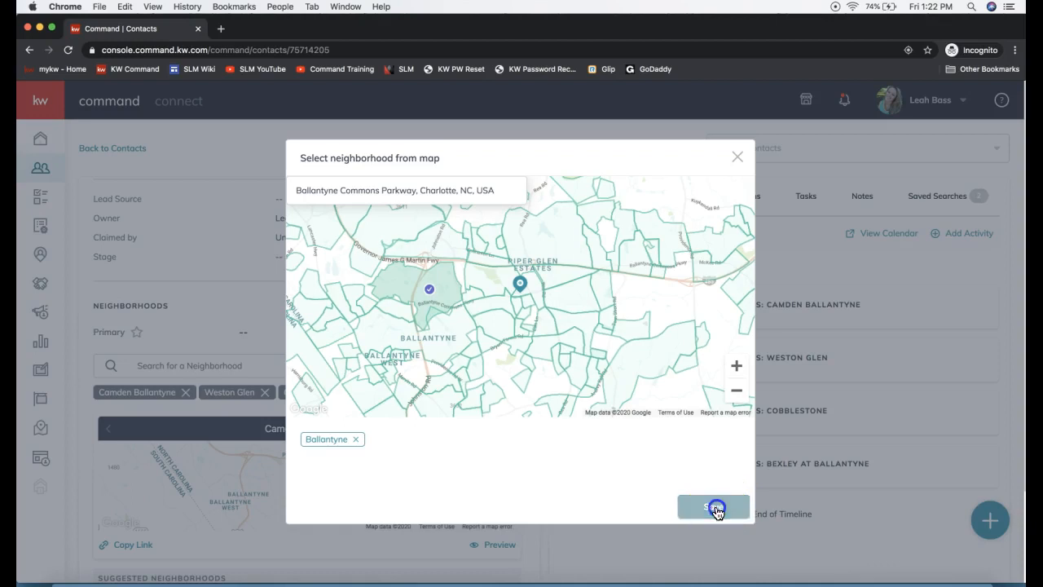
Step: Preview the Camden Ballantyne neighborhood snapshot from the contact's Neighborhoods section
{"action": "scroll", "coordinate": [449, 452], "scroll_direction": "down", "scroll_amount": 2}
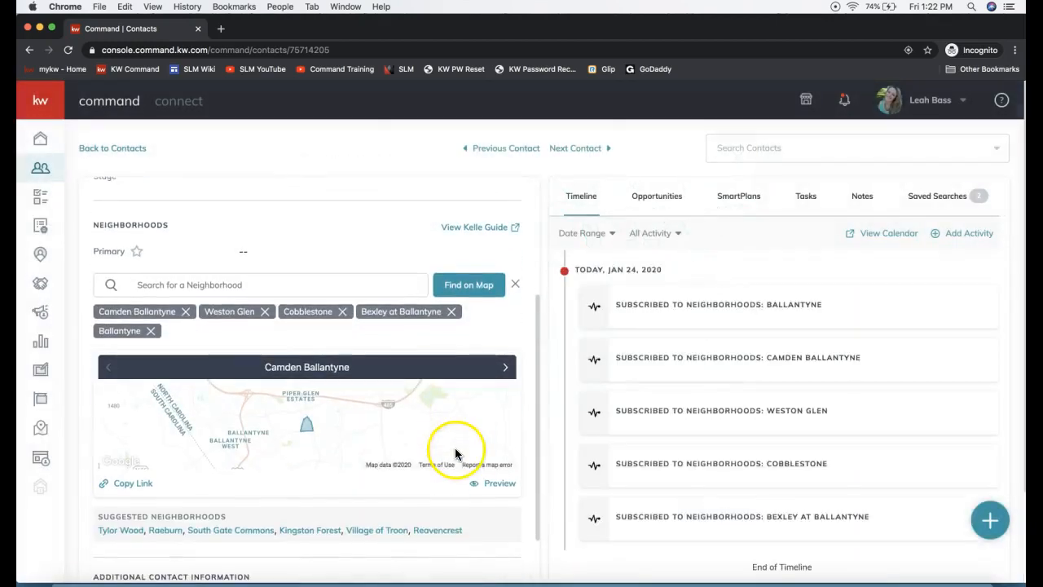
{"action": "left_click", "coordinate": [196, 284]}
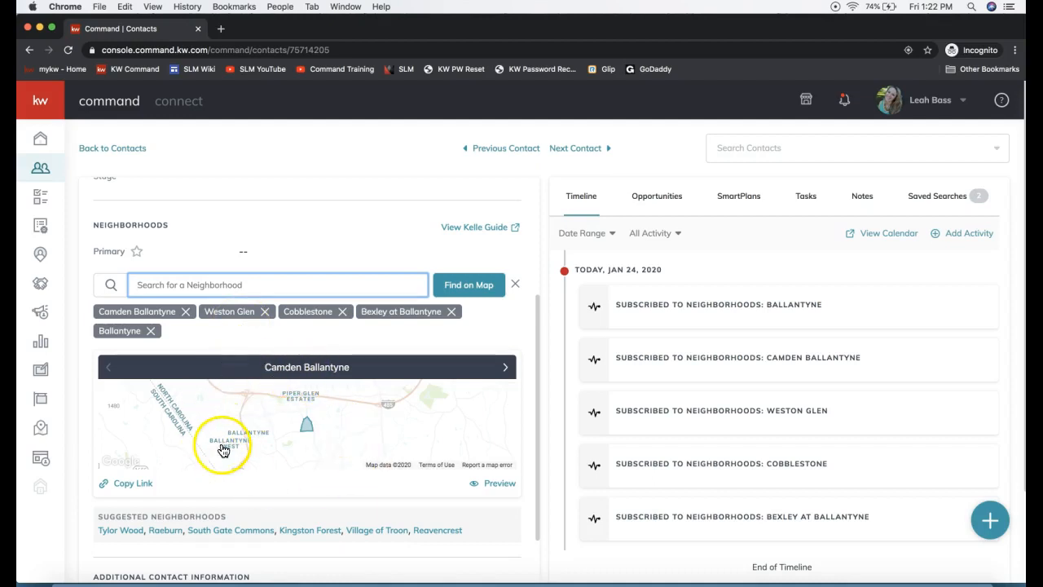
{"action": "left_click", "coordinate": [500, 485]}
{"action": "left_click", "coordinate": [494, 488]}
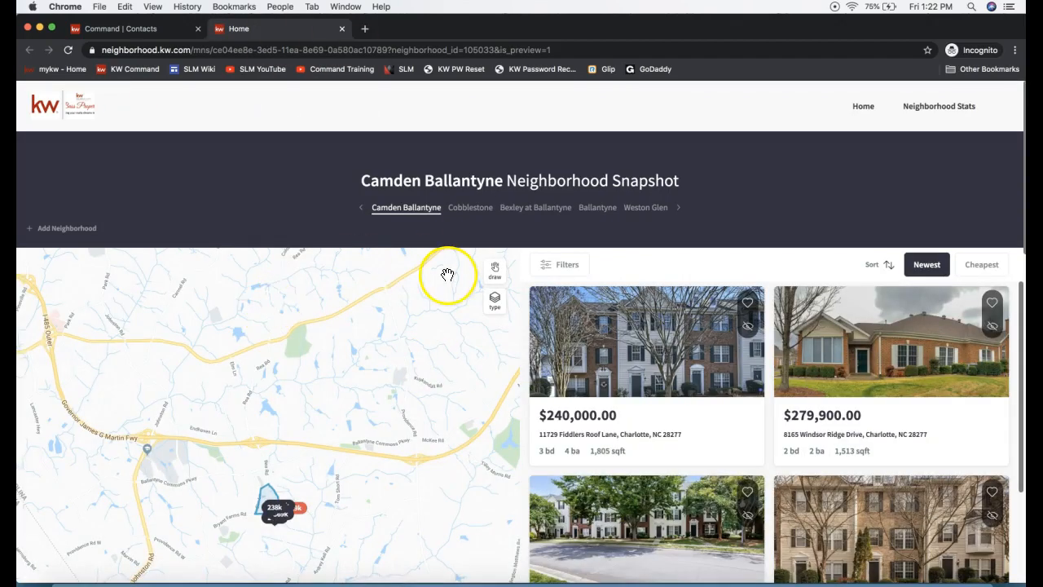
Step: View the Cobblestone and Bexley at Ballantyne snapshots, with their listings and neighborhood map
{"action": "left_click", "coordinate": [470, 209]}
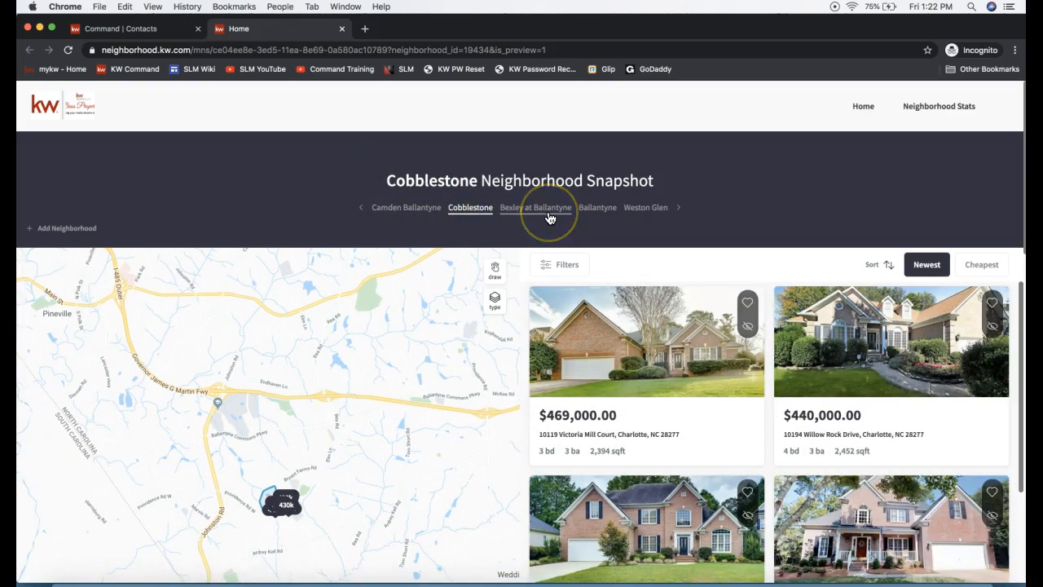
{"action": "left_click", "coordinate": [549, 213]}
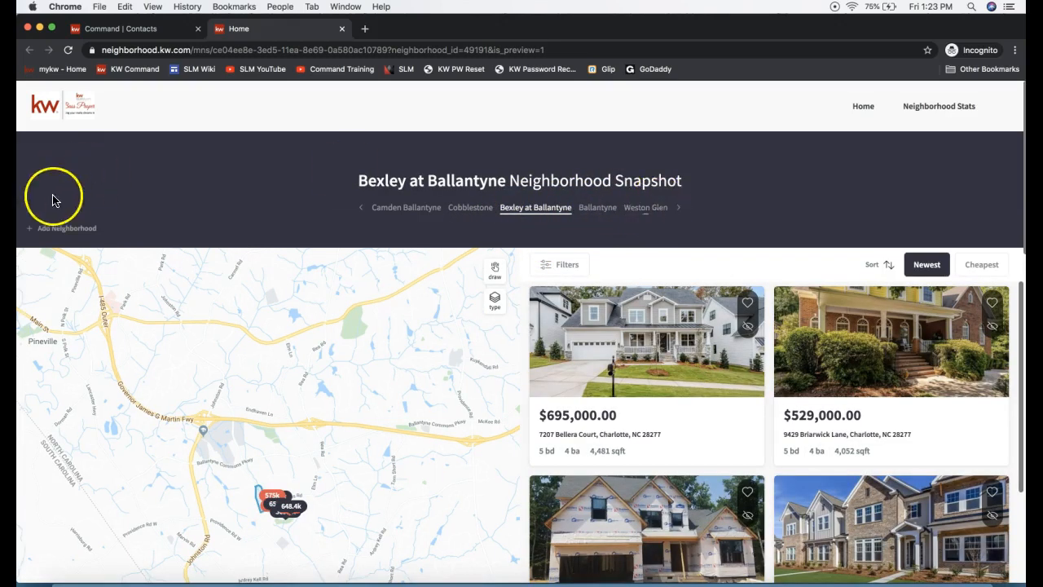
{"action": "left_click", "coordinate": [51, 232]}
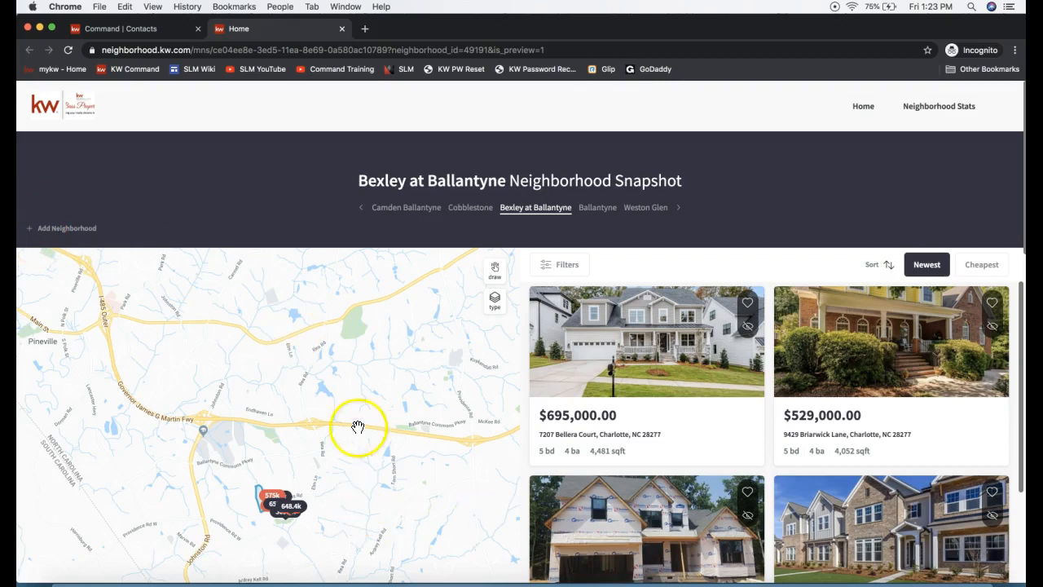
{"action": "left_click_drag", "start_coordinate": [353, 426], "coordinate": [359, 355]}
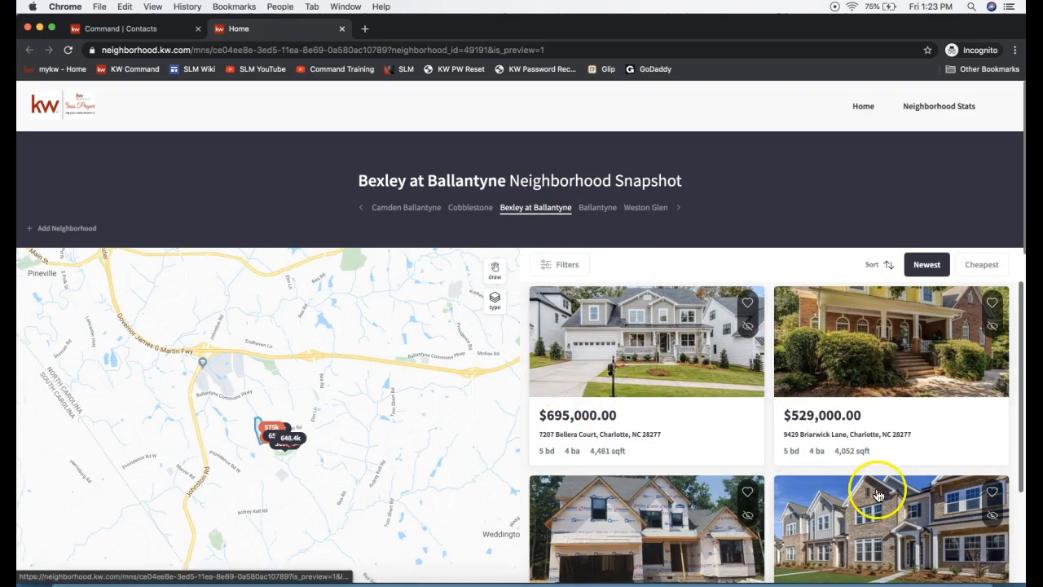
Step: Look over the listing filters for beds, baths, price range and square feet, clear them and close the filter options
{"action": "left_click", "coordinate": [562, 265]}
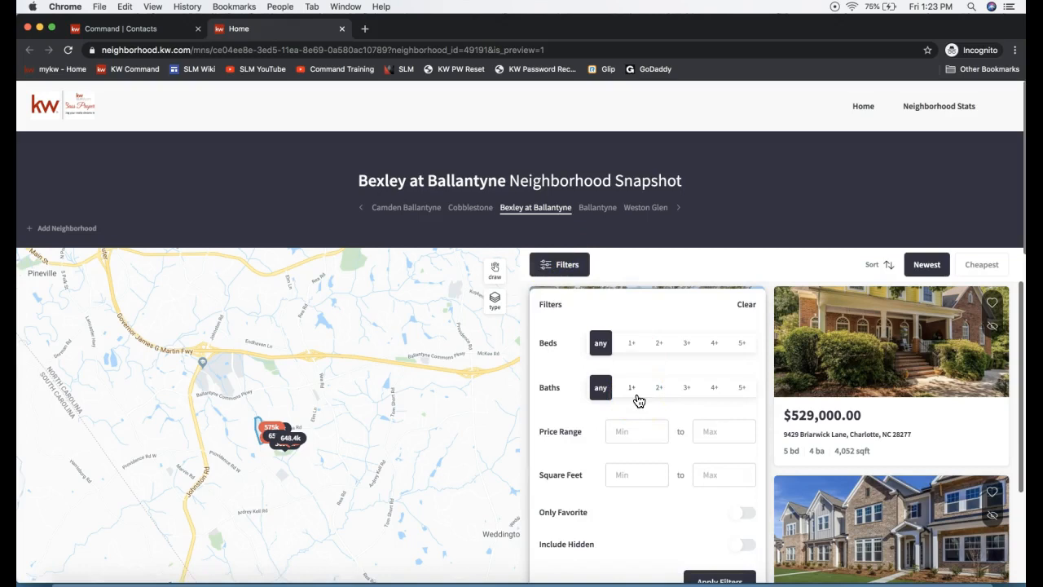
{"action": "left_click", "coordinate": [600, 388]}
{"action": "scroll", "coordinate": [599, 396], "scroll_direction": "down", "scroll_amount": 1}
{"action": "left_click", "coordinate": [618, 557]}
{"action": "left_click", "coordinate": [681, 554]}
{"action": "scroll", "coordinate": [687, 493], "scroll_direction": "up", "scroll_amount": 1}
{"action": "left_click", "coordinate": [617, 419]}
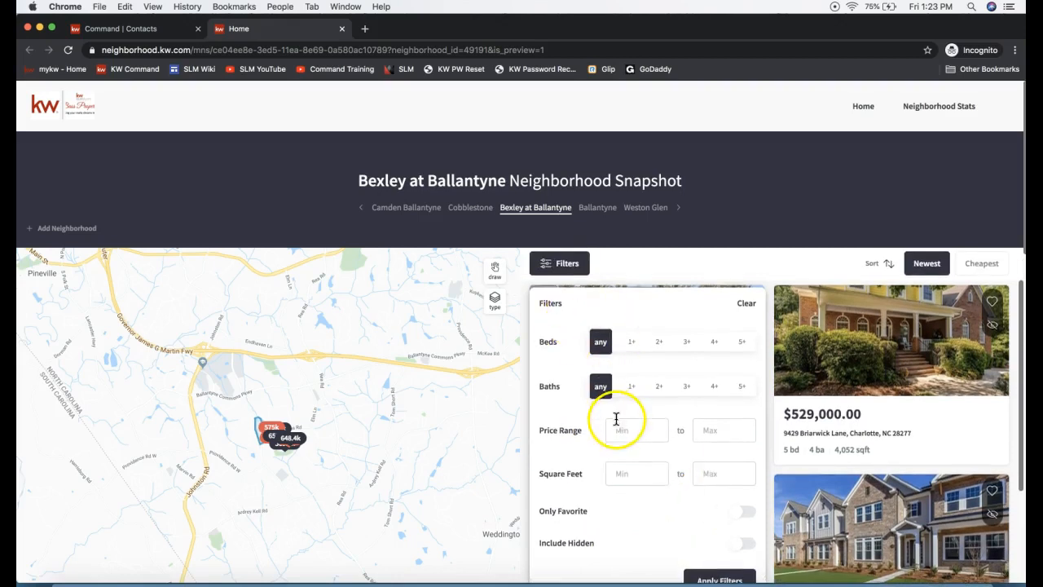
{"action": "left_click", "coordinate": [747, 303]}
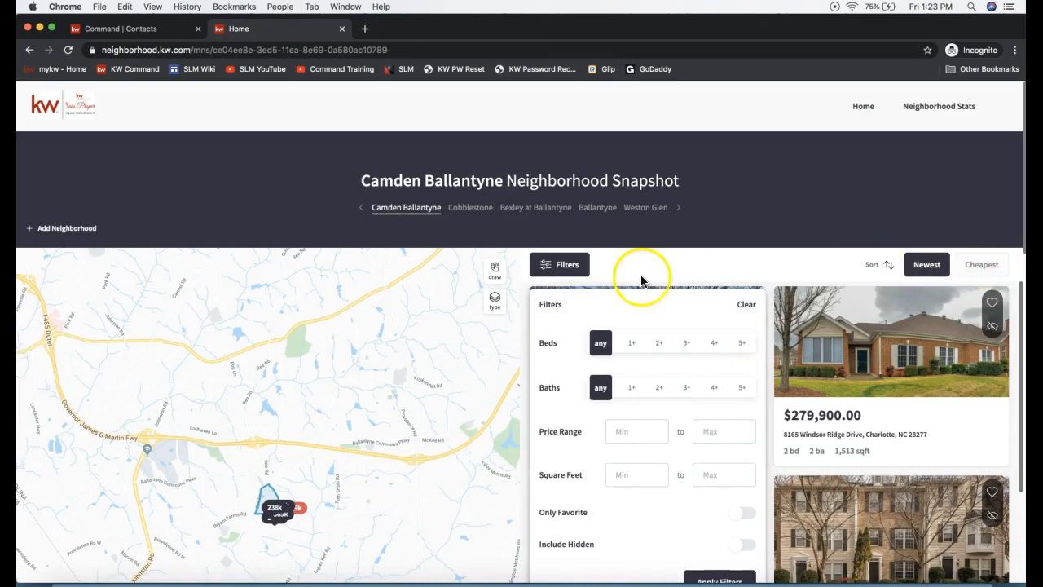
{"action": "left_click", "coordinate": [565, 263]}
Step: Draw a freehand search area on the snapshot map around Camden Ballantyne, just south of Governor James G Martin Fwy
{"action": "left_click_drag", "start_coordinate": [345, 426], "coordinate": [352, 350]}
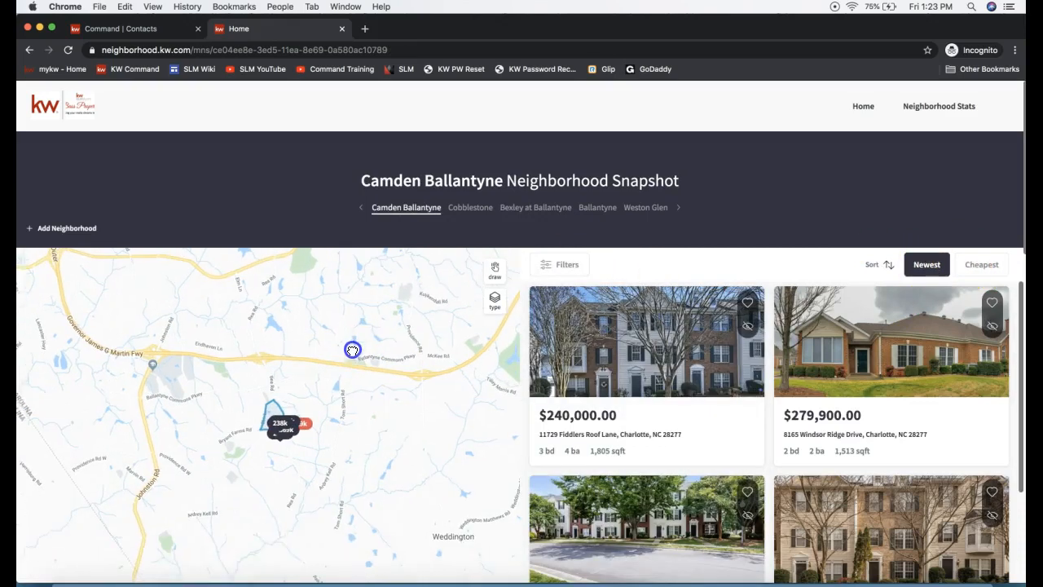
{"action": "left_click", "coordinate": [495, 272]}
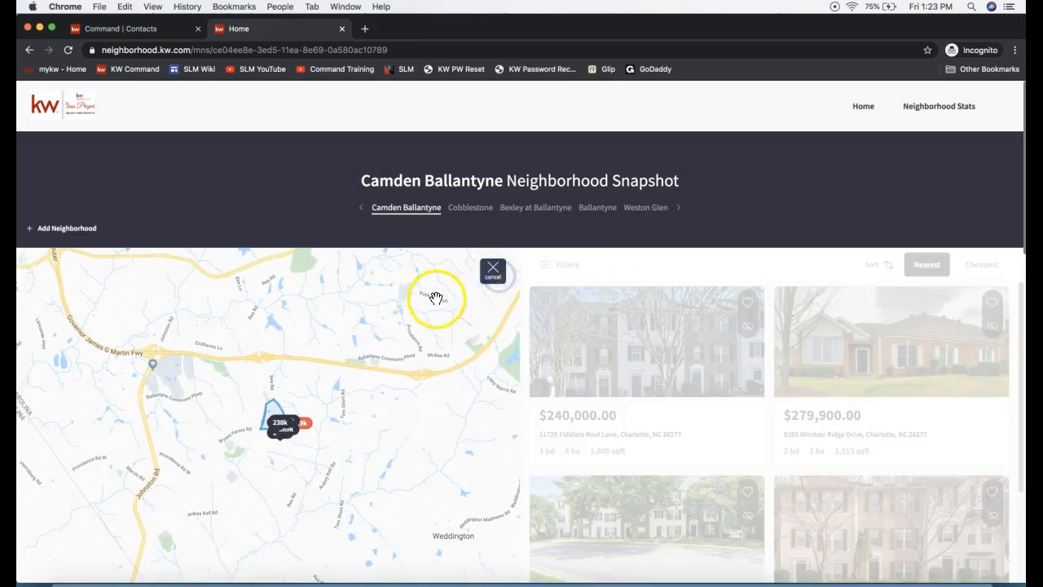
{"action": "mouse_move", "coordinate": [318, 348]}
{"action": "left_mouse_down"}
{"action": "mouse_move", "coordinate": [158, 408]}
{"action": "mouse_move", "coordinate": [340, 513]}
{"action": "mouse_move", "coordinate": [414, 365]}
{"action": "mouse_move", "coordinate": [303, 350]}
{"action": "left_mouse_up"}
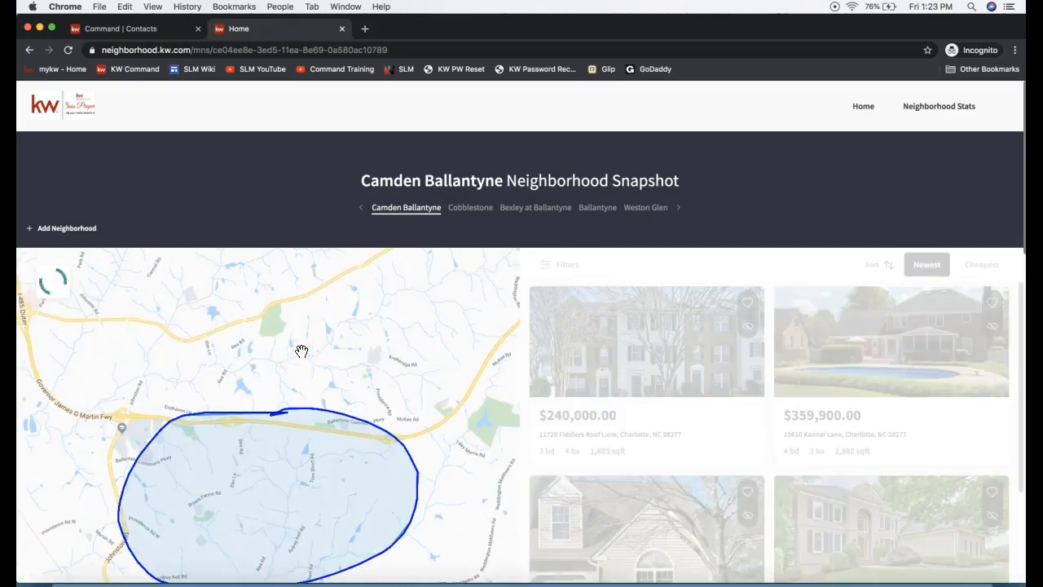
{"action": "left_click_drag", "start_coordinate": [136, 417], "coordinate": [137, 294]}
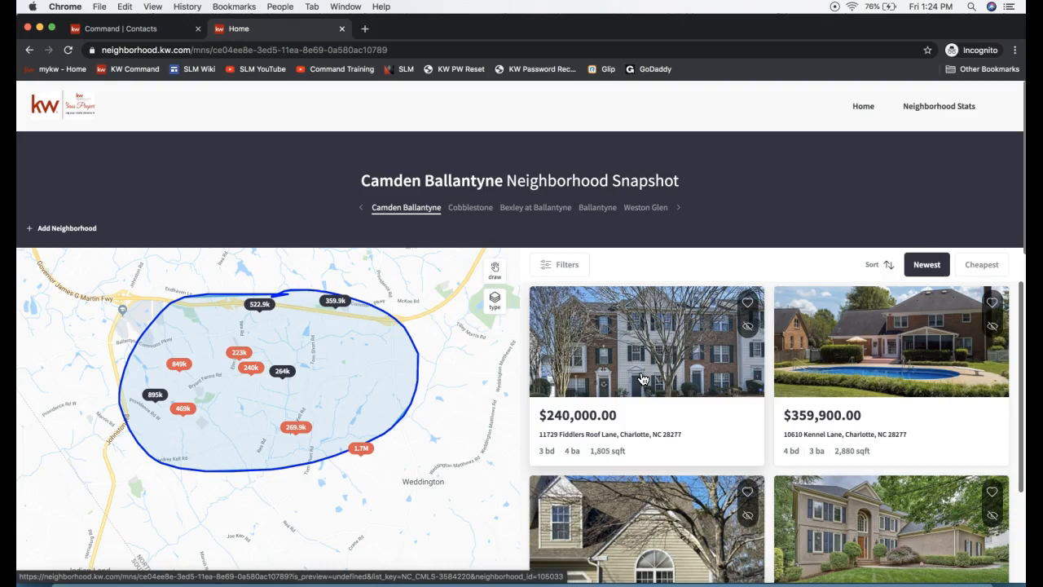
Step: View the neighborhood stats for Camden Ballantyne, Bexley at Ballantyne and Cobblestone
{"action": "left_click", "coordinate": [937, 113]}
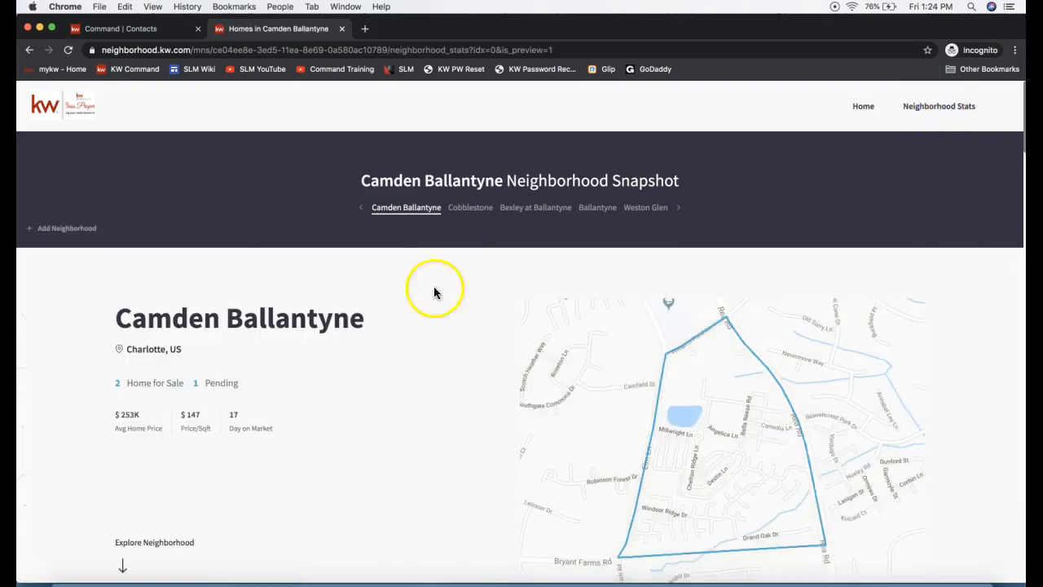
{"action": "left_click", "coordinate": [528, 209]}
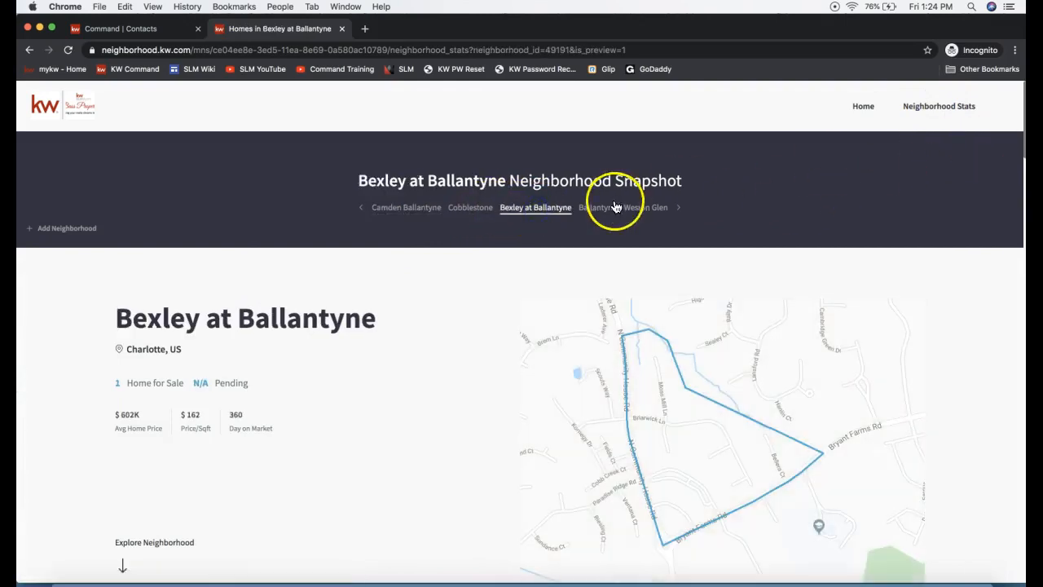
{"action": "left_click", "coordinate": [473, 212]}
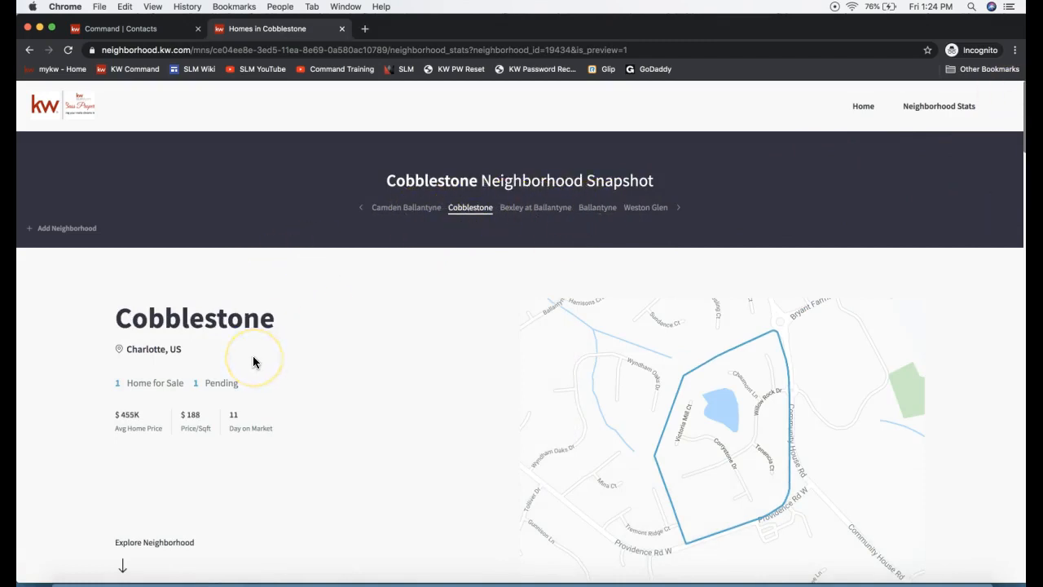
Step: Review the Current Stats and Sold Stats sections for Cobblestone
{"action": "scroll", "coordinate": [253, 362], "scroll_direction": "down", "scroll_amount": 3}
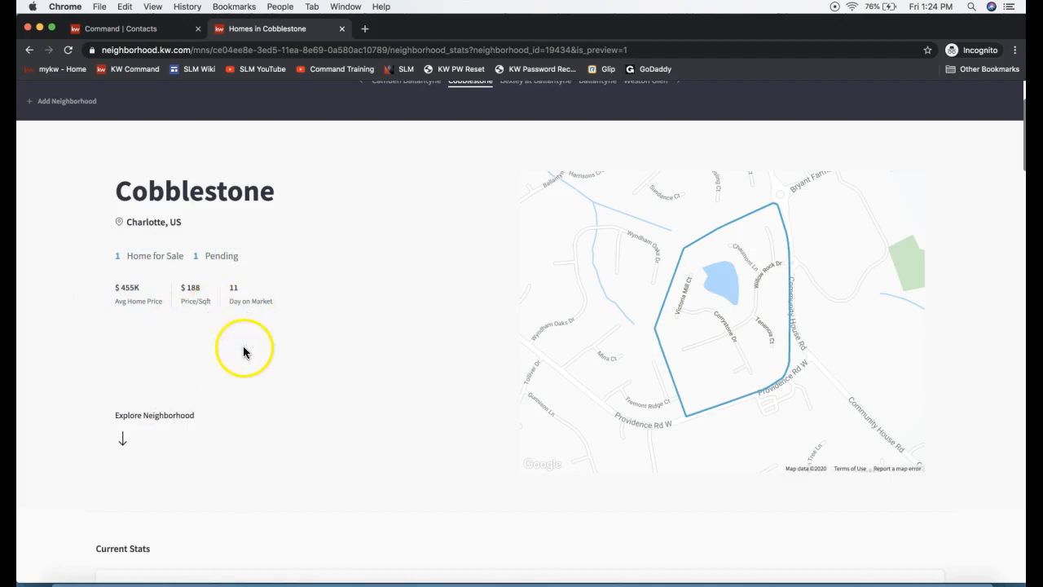
{"action": "scroll", "coordinate": [243, 346], "scroll_direction": "down", "scroll_amount": 1}
{"action": "scroll", "coordinate": [303, 367], "scroll_direction": "down", "scroll_amount": 5}
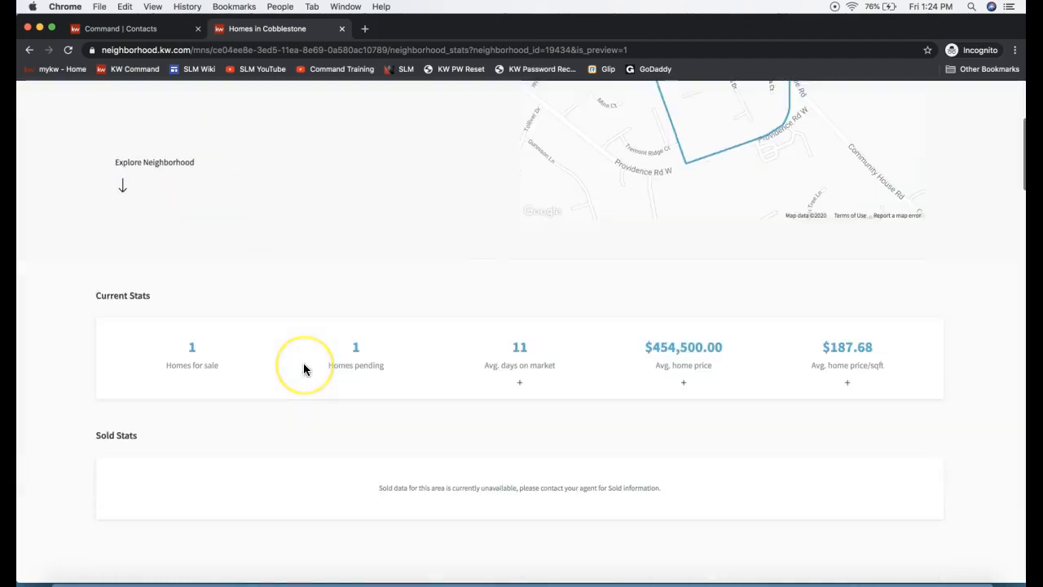
{"action": "left_click", "coordinate": [124, 258]}
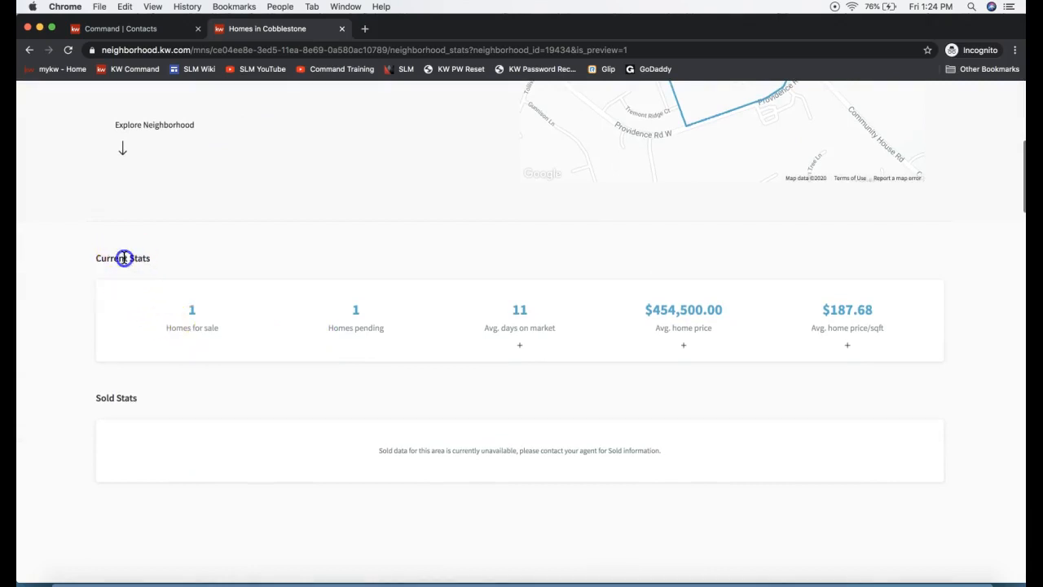
{"action": "triple_click", "coordinate": [124, 258]}
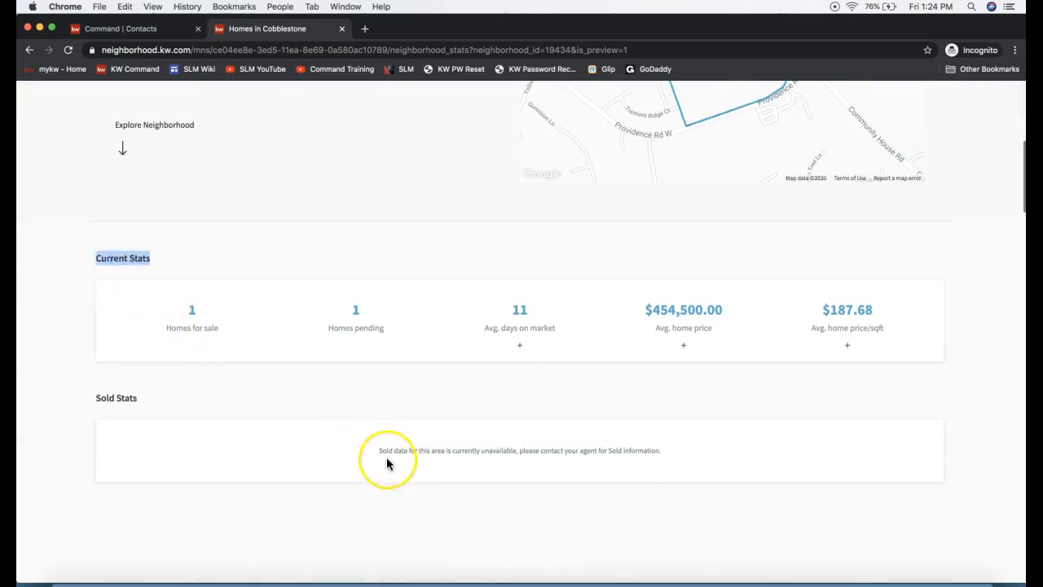
Step: Add Bank of America Stadium as a commute location in Cobblestone's Transit & Commute section and check its driving time
{"action": "scroll", "coordinate": [386, 462], "scroll_direction": "down", "scroll_amount": 6}
{"action": "scroll", "coordinate": [387, 464], "scroll_direction": "down", "scroll_amount": 3}
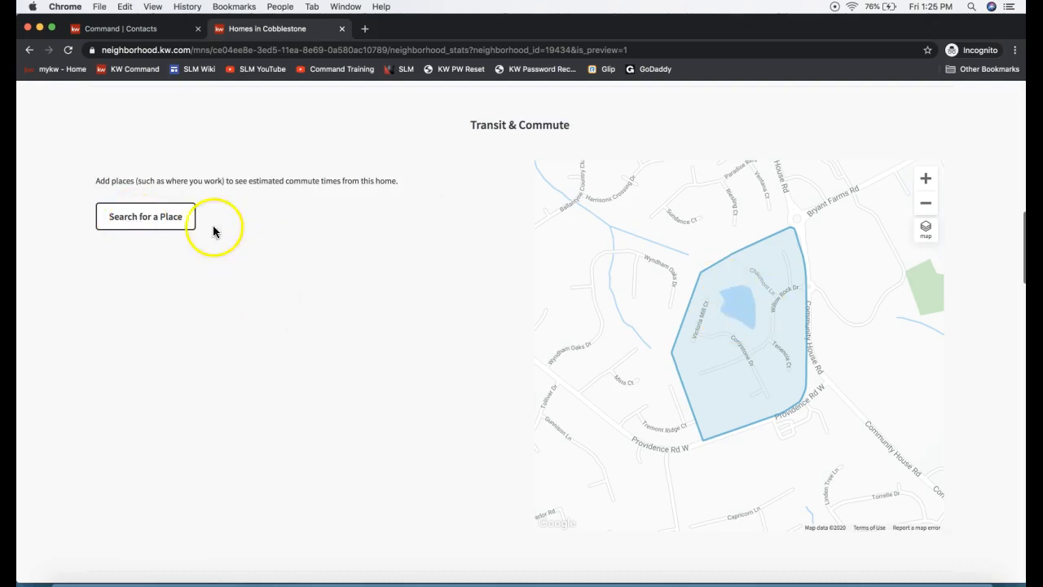
{"action": "left_click", "coordinate": [132, 228]}
{"action": "left_click", "coordinate": [487, 237]}
{"action": "type", "text": "Bank of Am"}
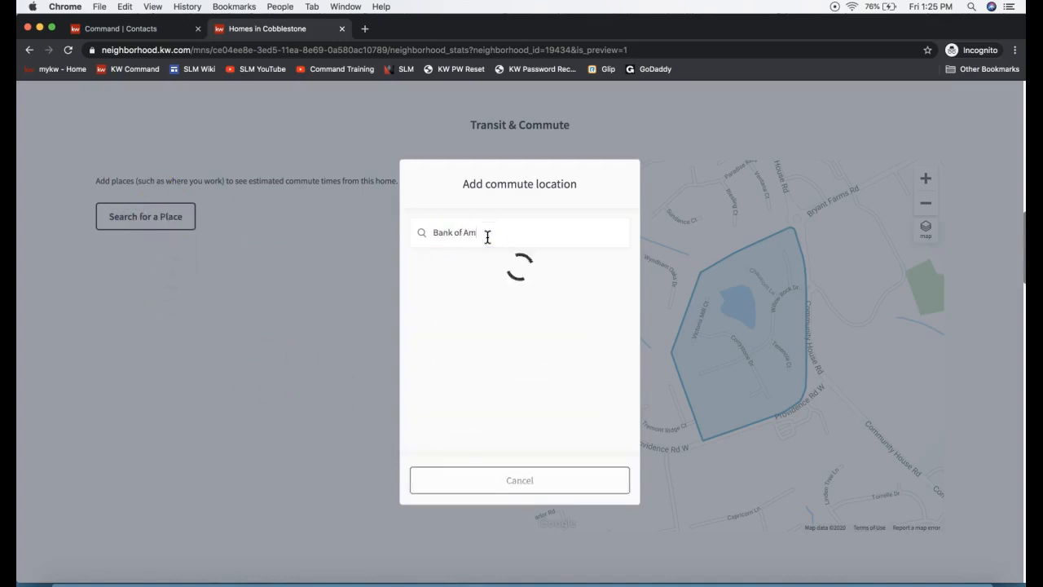
{"action": "left_click", "coordinate": [490, 299]}
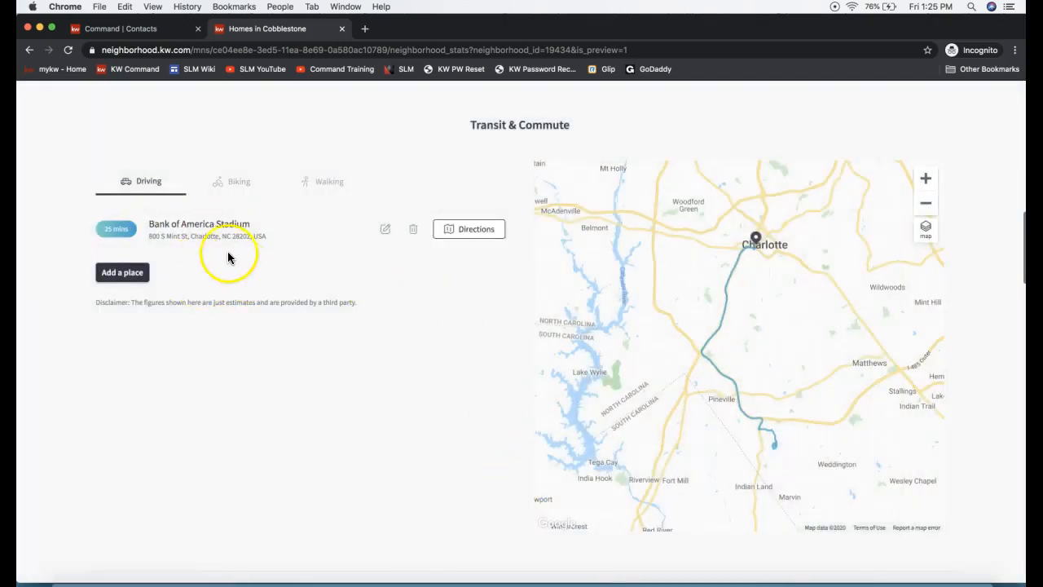
{"action": "left_click_drag", "start_coordinate": [101, 229], "coordinate": [138, 227]}
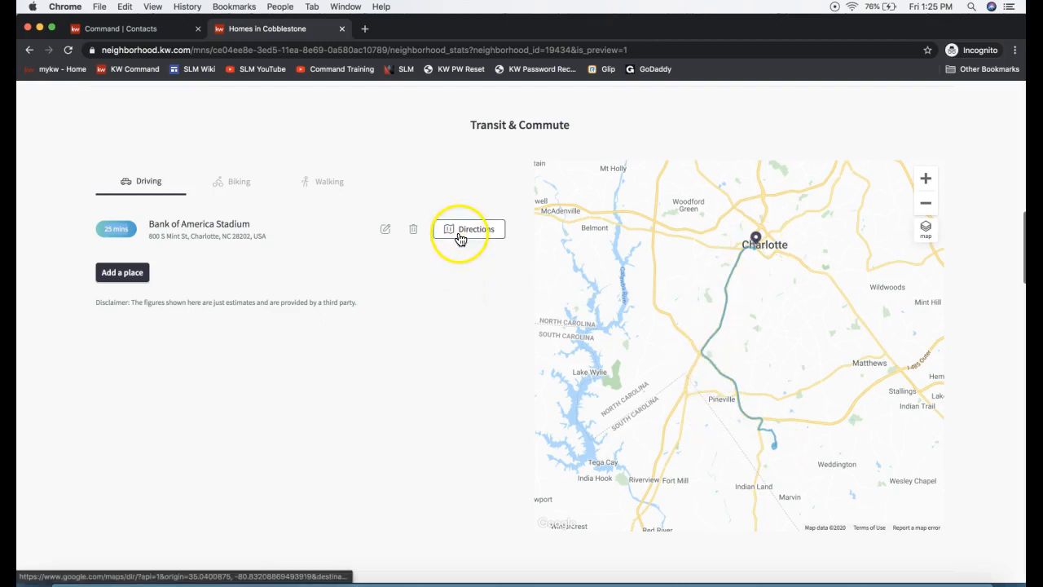
Step: Look over Cobblestone's Places categories and map, and deny Viewer 123's request to present
{"action": "scroll", "coordinate": [429, 345], "scroll_direction": "down", "scroll_amount": 2}
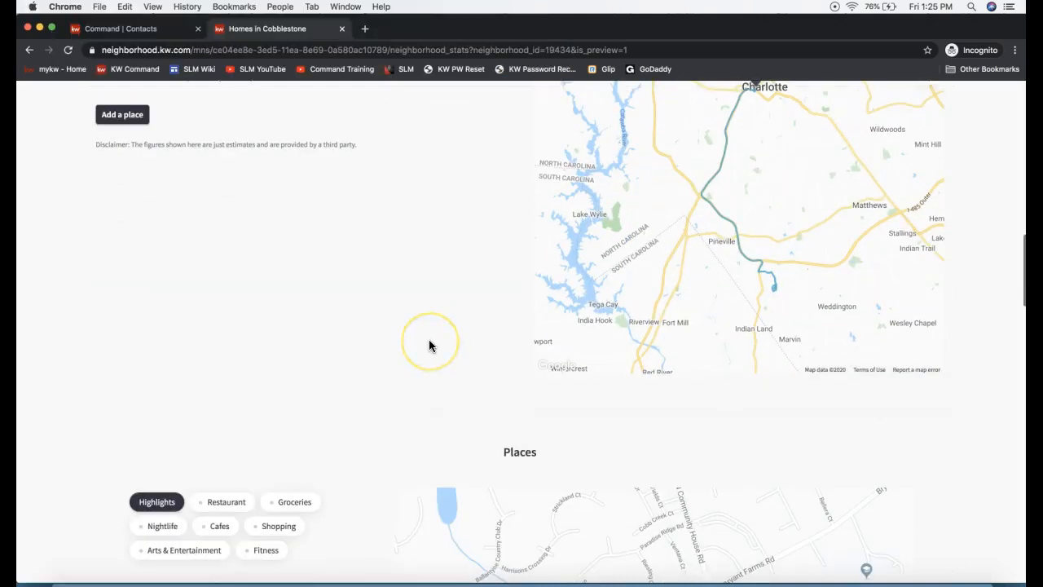
{"action": "scroll", "coordinate": [429, 345], "scroll_direction": "down", "scroll_amount": 3}
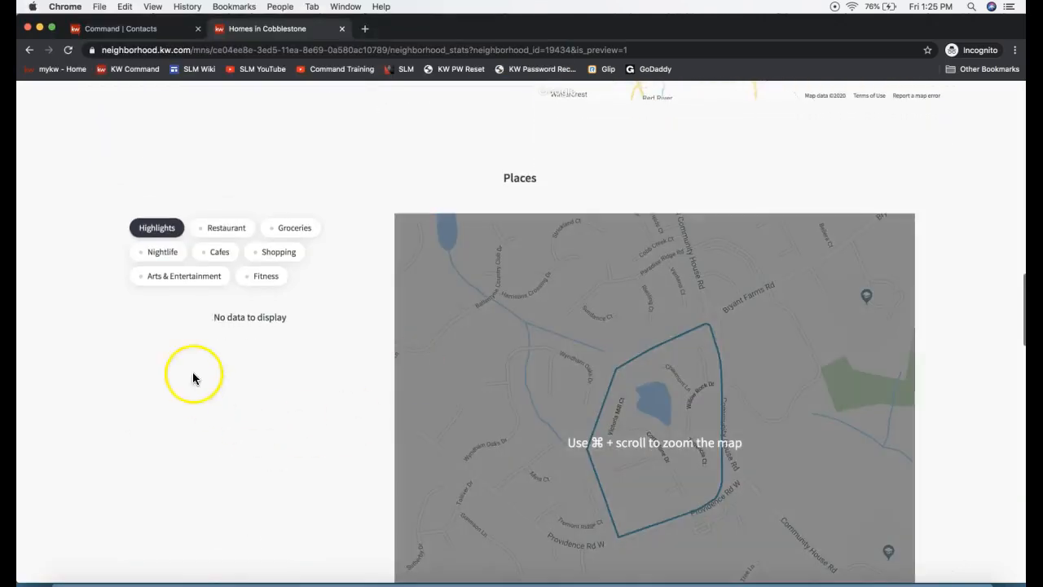
{"action": "scroll", "coordinate": [209, 349], "scroll_direction": "down", "scroll_amount": 1}
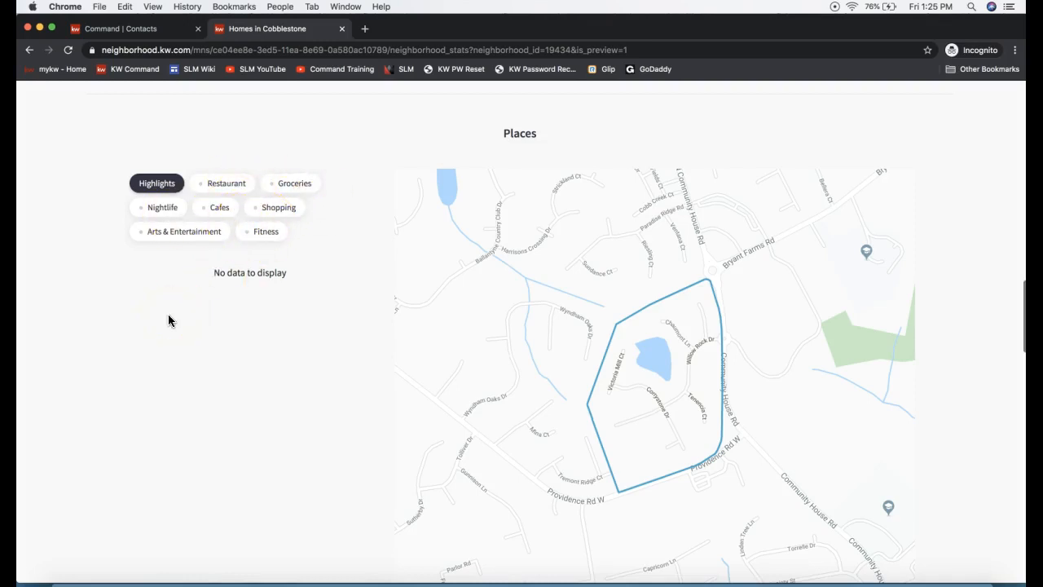
{"action": "scroll", "coordinate": [834, 350], "scroll_direction": "down", "scroll_amount": 1}
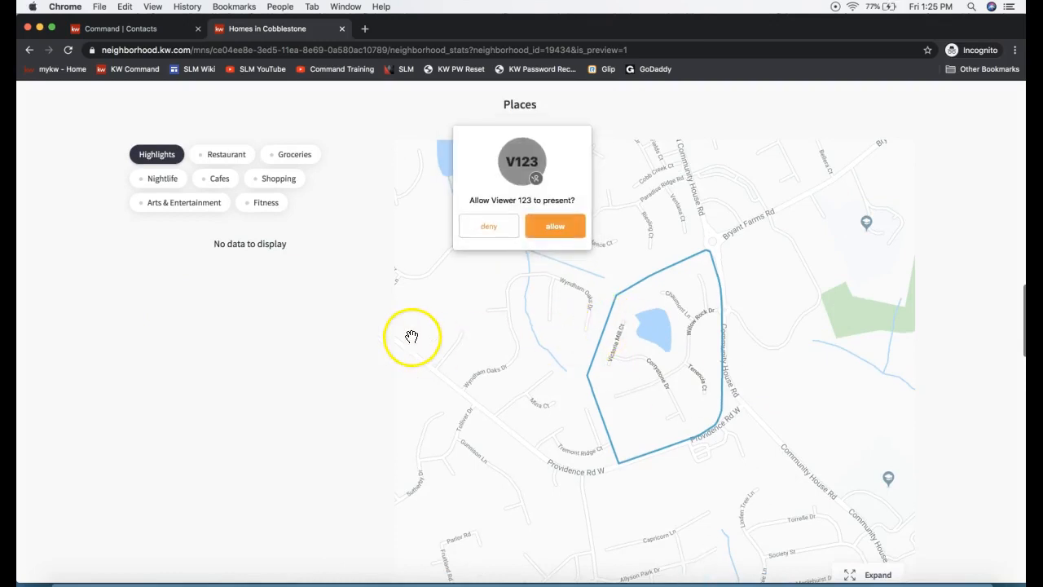
{"action": "left_click", "coordinate": [488, 226]}
Step: Review Cobblestone's homes for sale, recently sold homes, nearby neighborhoods and agent contact form
{"action": "scroll", "coordinate": [175, 364], "scroll_direction": "down", "scroll_amount": 3}
{"action": "scroll", "coordinate": [176, 367], "scroll_direction": "down", "scroll_amount": 20}
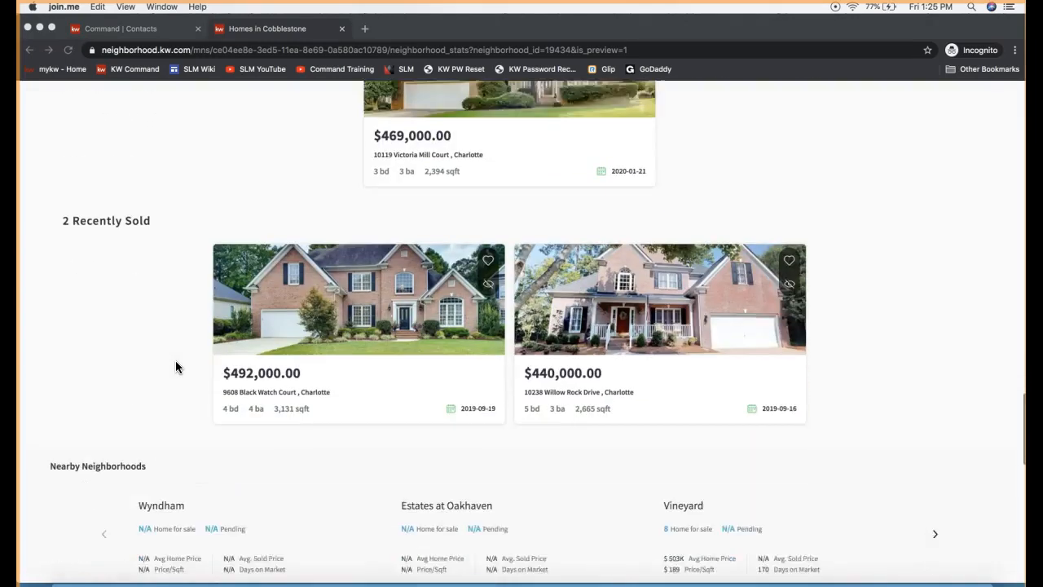
{"action": "scroll", "coordinate": [175, 366], "scroll_direction": "up", "scroll_amount": 5}
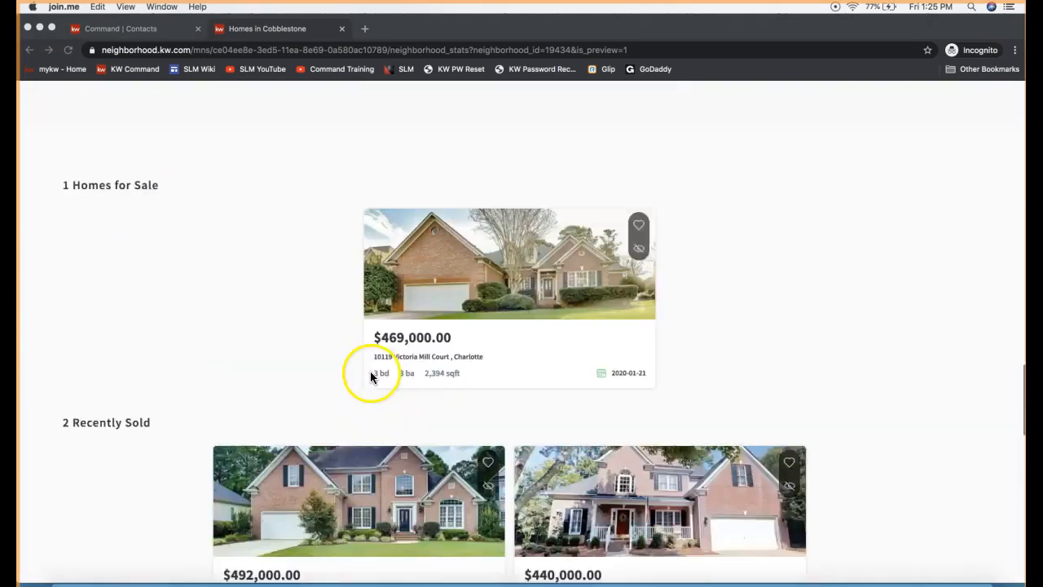
{"action": "scroll", "coordinate": [370, 375], "scroll_direction": "up", "scroll_amount": 1}
{"action": "scroll", "coordinate": [426, 366], "scroll_direction": "down", "scroll_amount": 4}
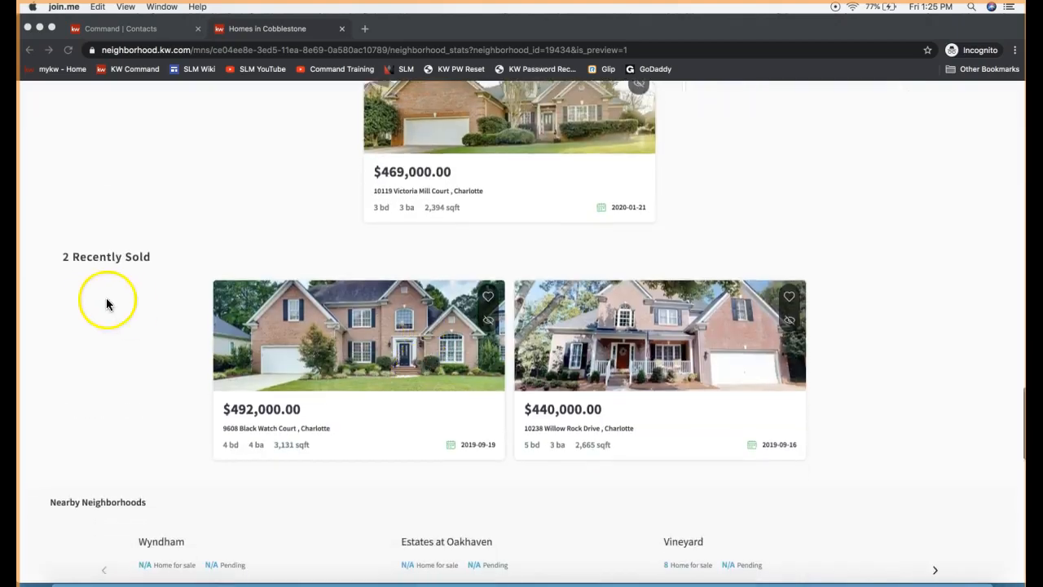
{"action": "scroll", "coordinate": [106, 304], "scroll_direction": "down", "scroll_amount": 4}
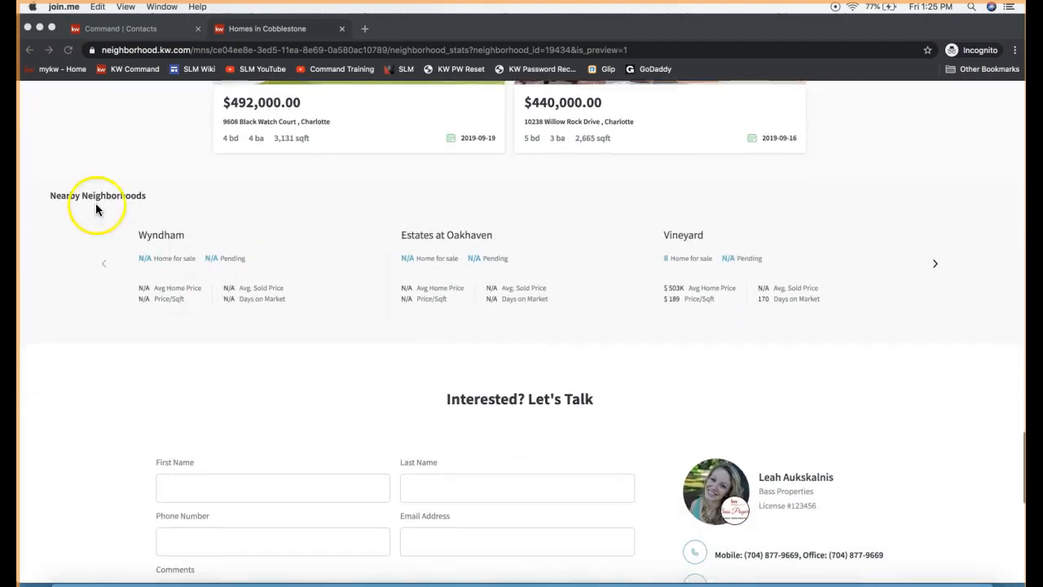
{"action": "triple_click", "coordinate": [95, 203]}
{"action": "scroll", "coordinate": [372, 440], "scroll_direction": "down", "scroll_amount": 1}
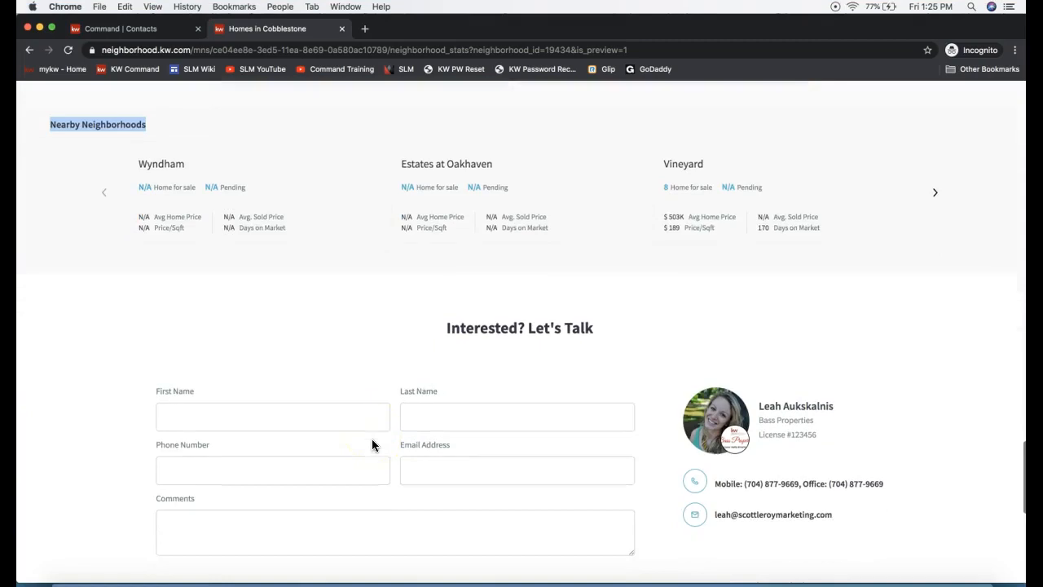
{"action": "scroll", "coordinate": [417, 440], "scroll_direction": "down", "scroll_amount": 5}
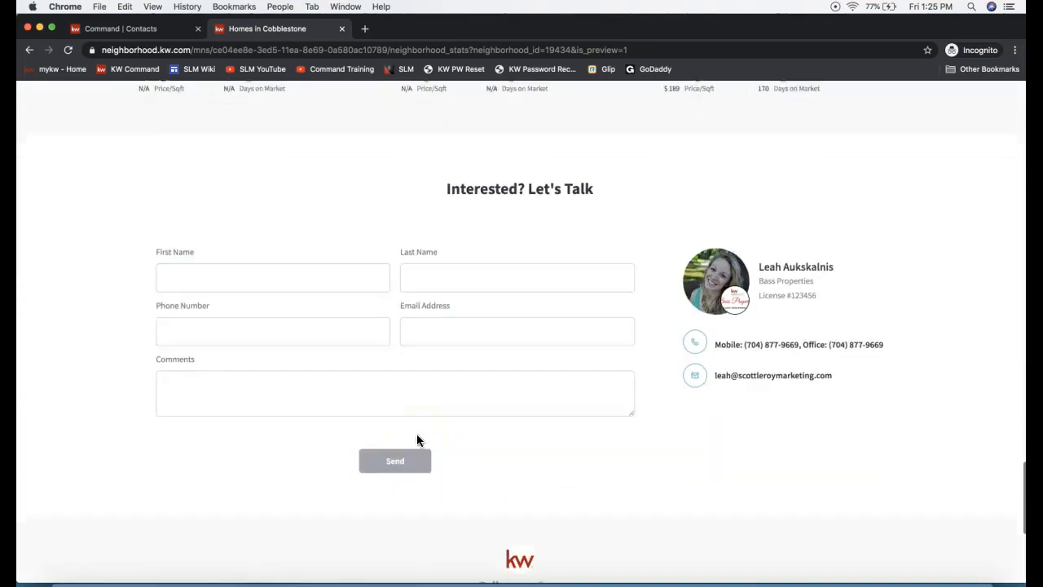
{"action": "scroll", "coordinate": [416, 440], "scroll_direction": "up", "scroll_amount": 15}
{"action": "scroll", "coordinate": [417, 440], "scroll_direction": "up", "scroll_amount": 10}
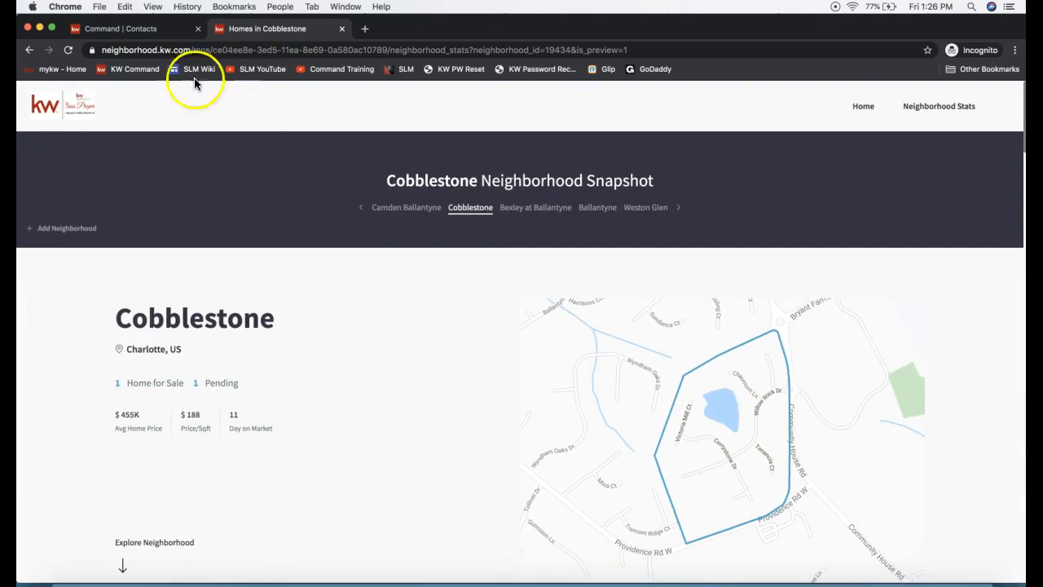
Step: Return to the contact in Command and copy the Camden Ballantyne neighborhood snapshot link
{"action": "left_click", "coordinate": [140, 32]}
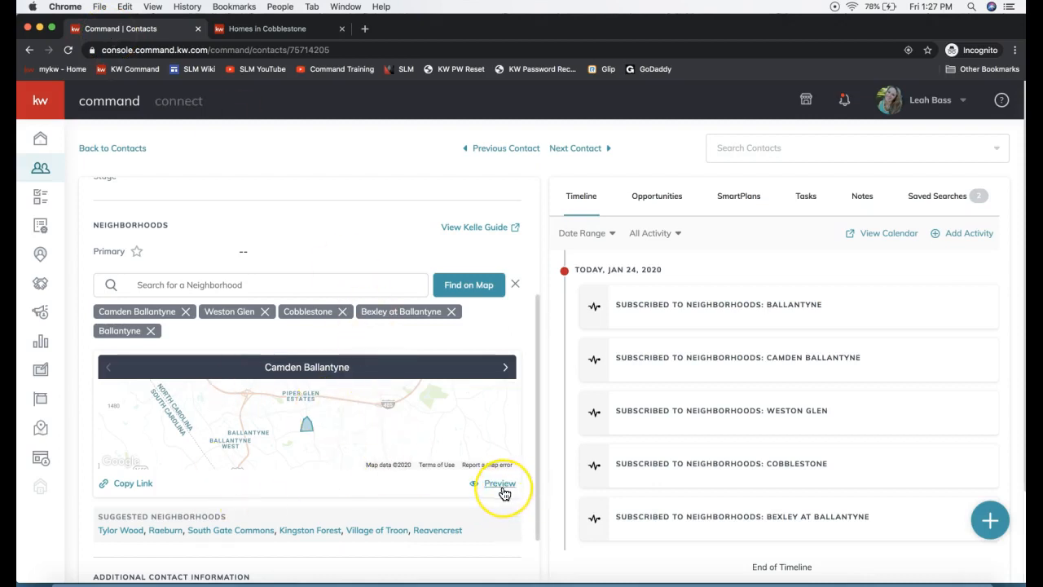
{"action": "left_click", "coordinate": [122, 487]}
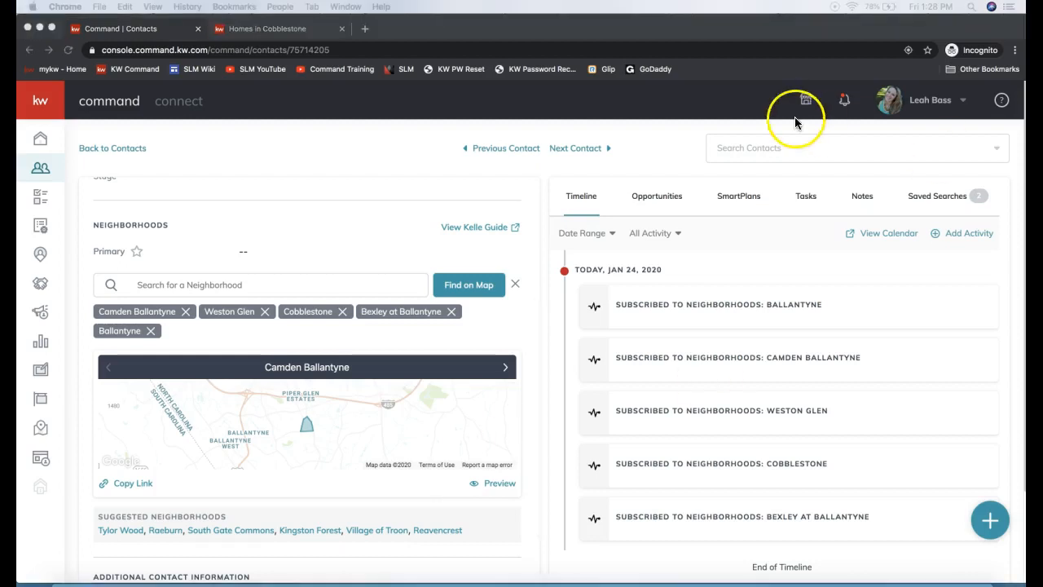
Step: Switch to join.me, send everyone in the chat "Smartplans:" followed by the copied YouTube link, and put the meeting windows away
{"action": "left_click", "coordinate": [699, 580]}
{"action": "left_click", "coordinate": [491, 50]}
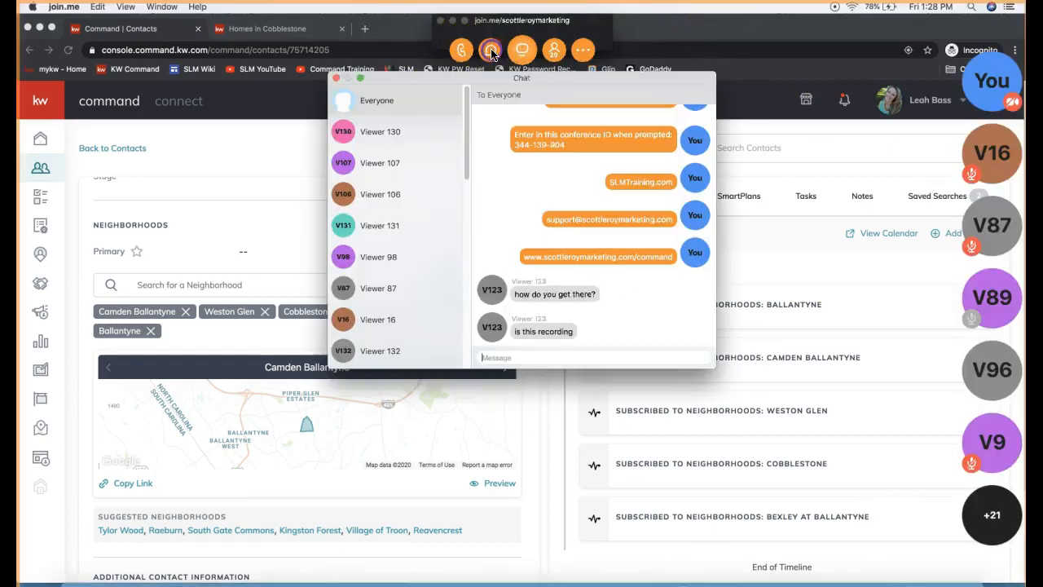
{"action": "type", "text": "Smartplans:"}
{"action": "type", "text": "https://www.youtube.com/watch?v=2Wo0Qwxd8Vk"}
{"action": "key", "text": "Return"}
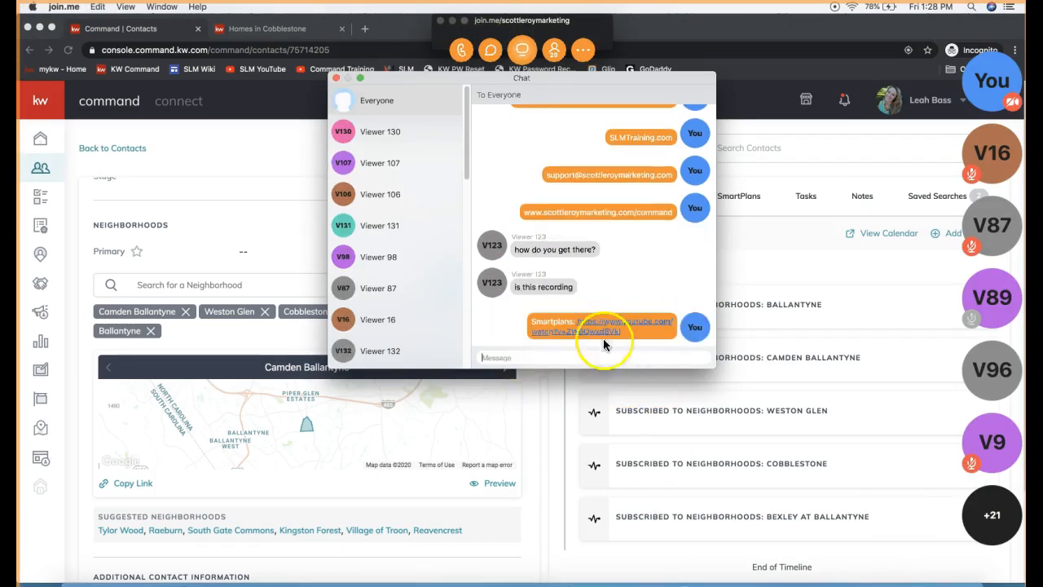
{"action": "left_click", "coordinate": [335, 79]}
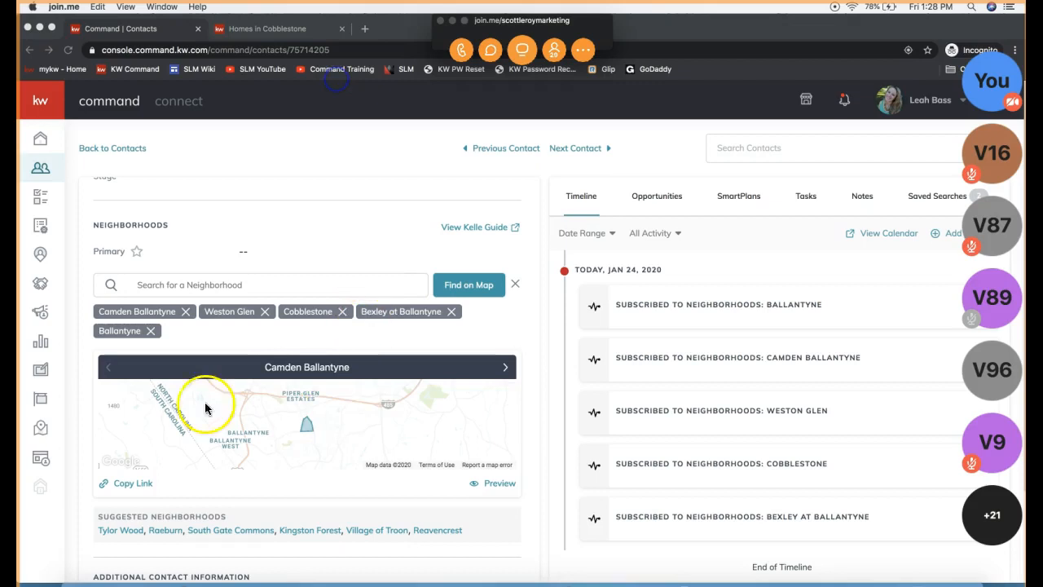
{"action": "left_click", "coordinate": [453, 21]}
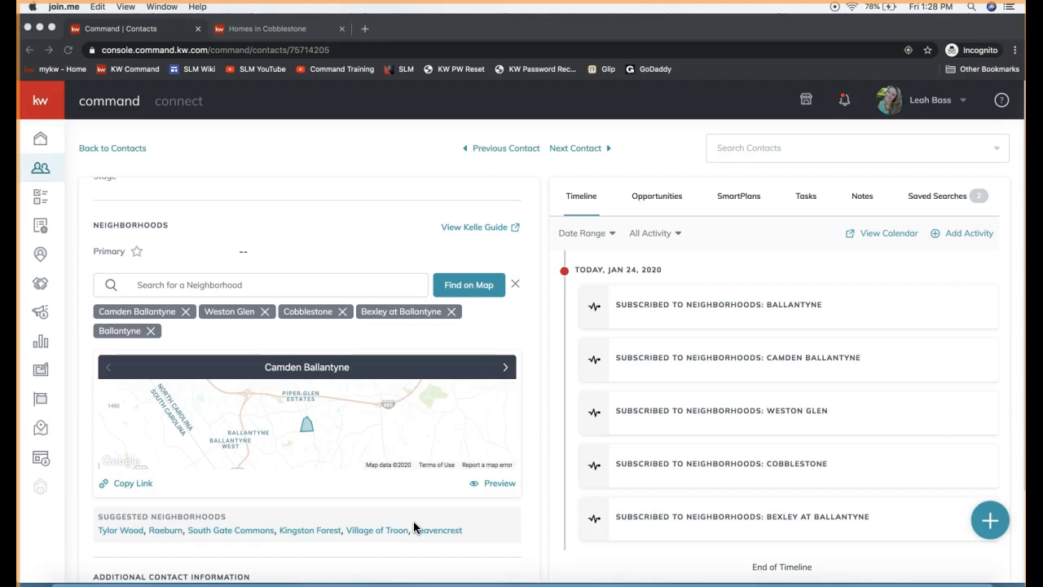
Step: Leave the contact's record and go to the Sites applet in Command
{"action": "scroll", "coordinate": [414, 527], "scroll_direction": "up", "scroll_amount": 3}
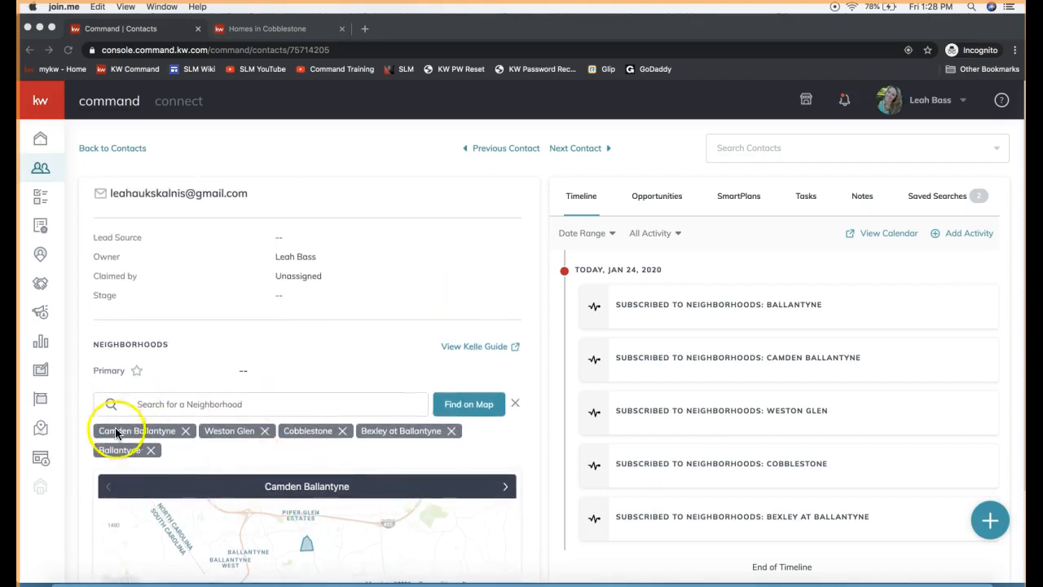
{"action": "scroll", "coordinate": [270, 456], "scroll_direction": "up", "scroll_amount": 3}
{"action": "left_click_drag", "start_coordinate": [274, 317], "coordinate": [107, 313]}
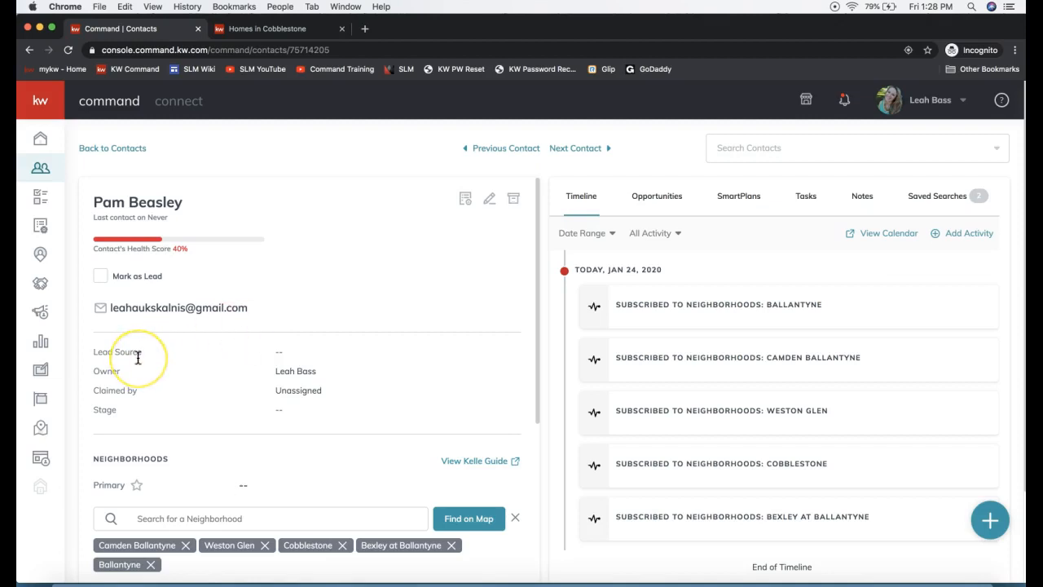
{"action": "left_click", "coordinate": [41, 463]}
{"action": "left_click", "coordinate": [38, 104]}
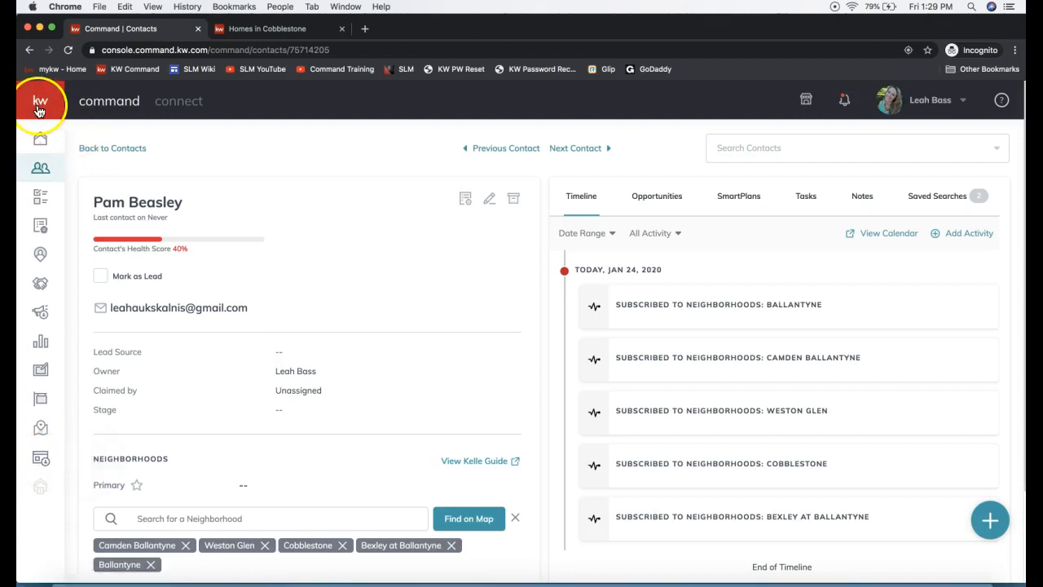
{"action": "left_click", "coordinate": [42, 107]}
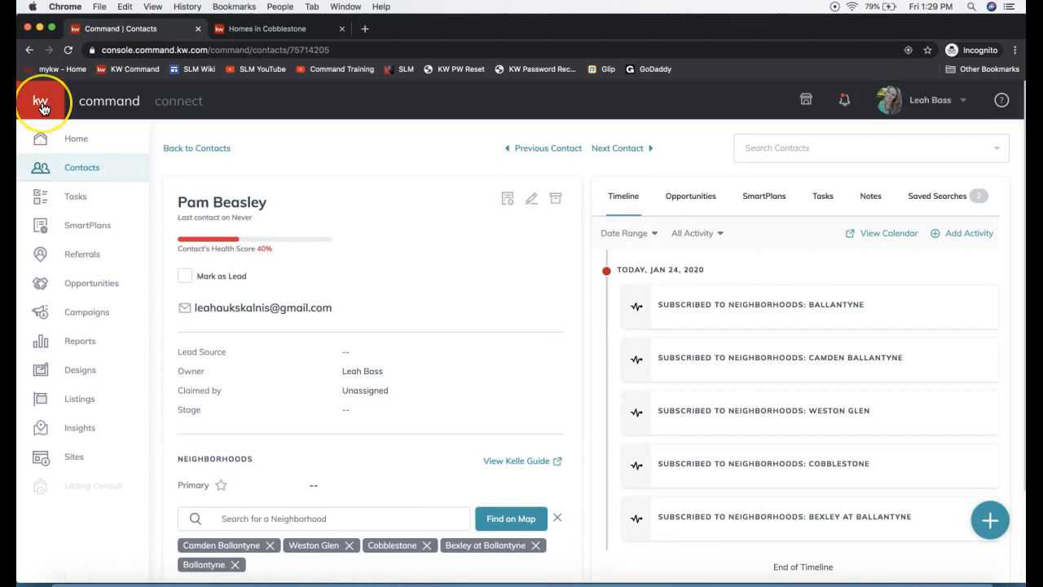
{"action": "left_click", "coordinate": [82, 464]}
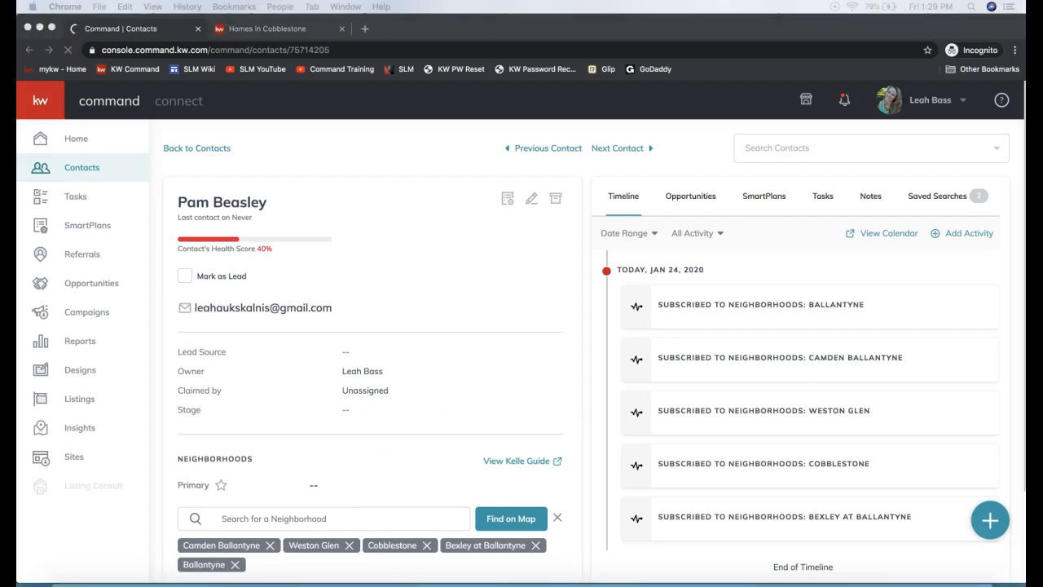
{"action": "left_click", "coordinate": [115, 540]}
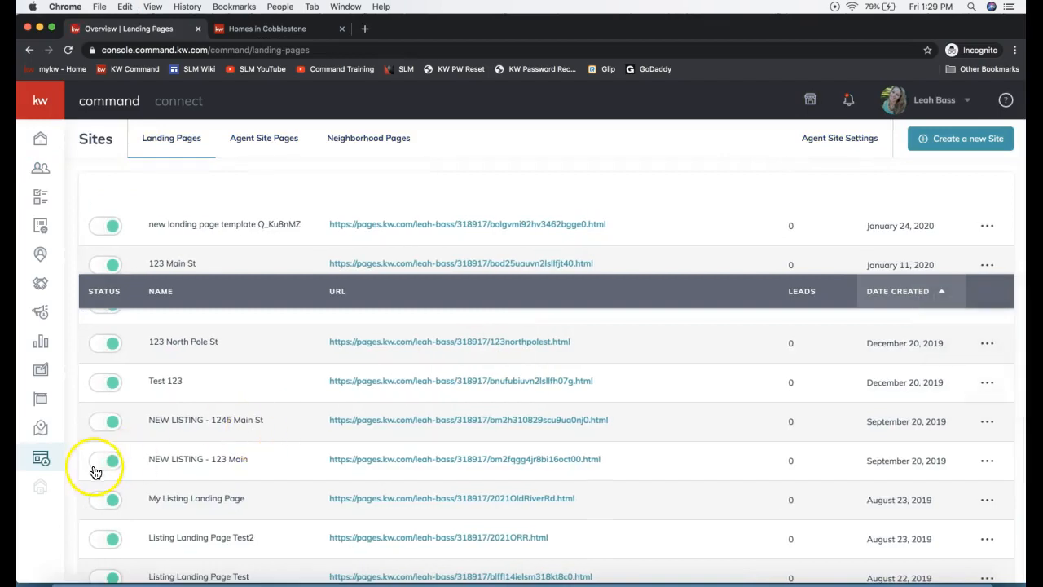
{"action": "left_click", "coordinate": [37, 457]}
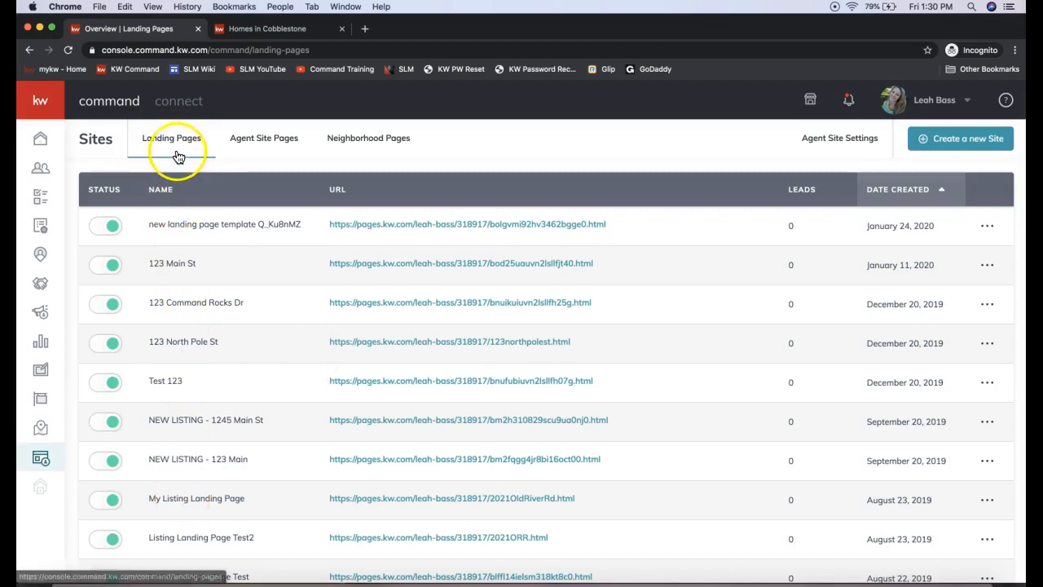
Step: Look over the Agent Site Pages and Neighborhood Pages lists in Sites, and return to Landing Pages
{"action": "left_click", "coordinate": [275, 143]}
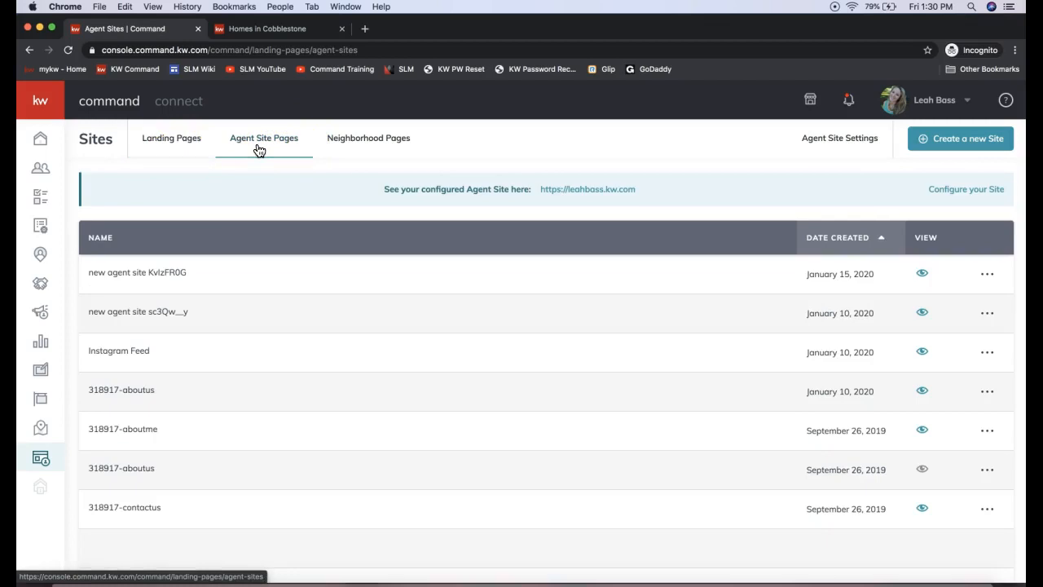
{"action": "left_click", "coordinate": [371, 144]}
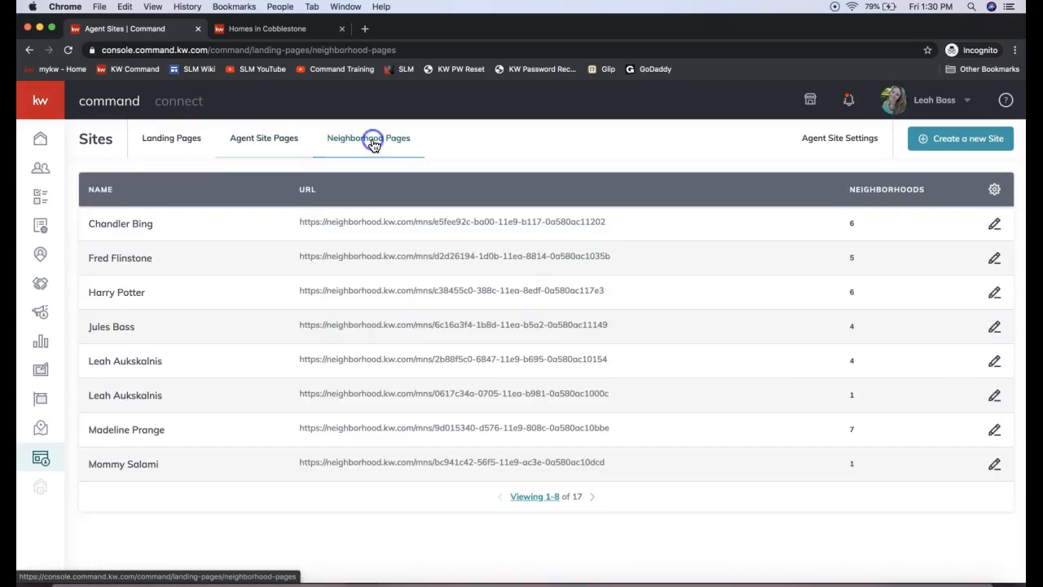
{"action": "left_click", "coordinate": [166, 144]}
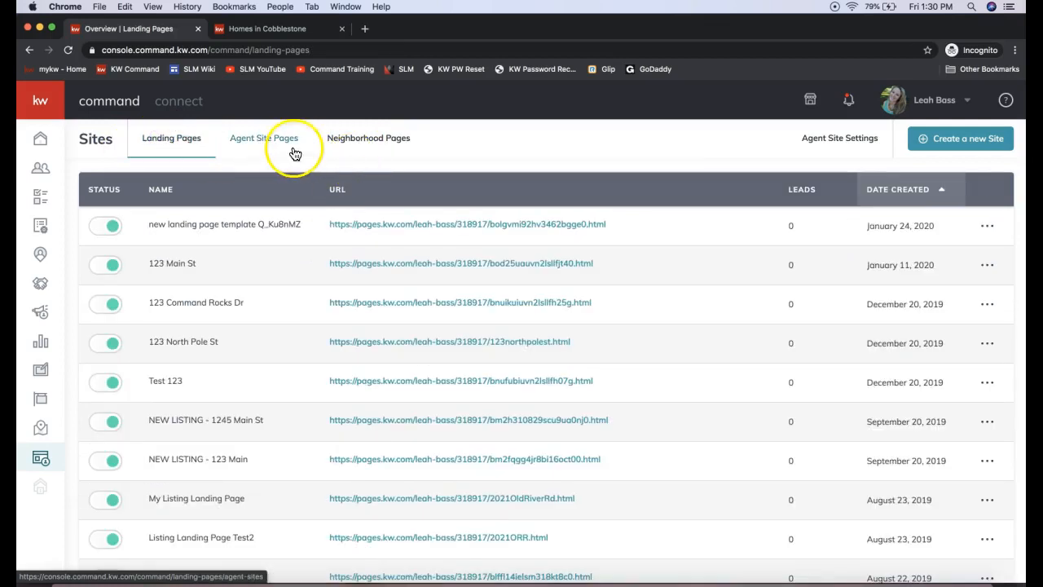
Step: Create a new site page with the page type As A Standalone Page
{"action": "left_click", "coordinate": [951, 149]}
{"action": "left_click", "coordinate": [950, 148]}
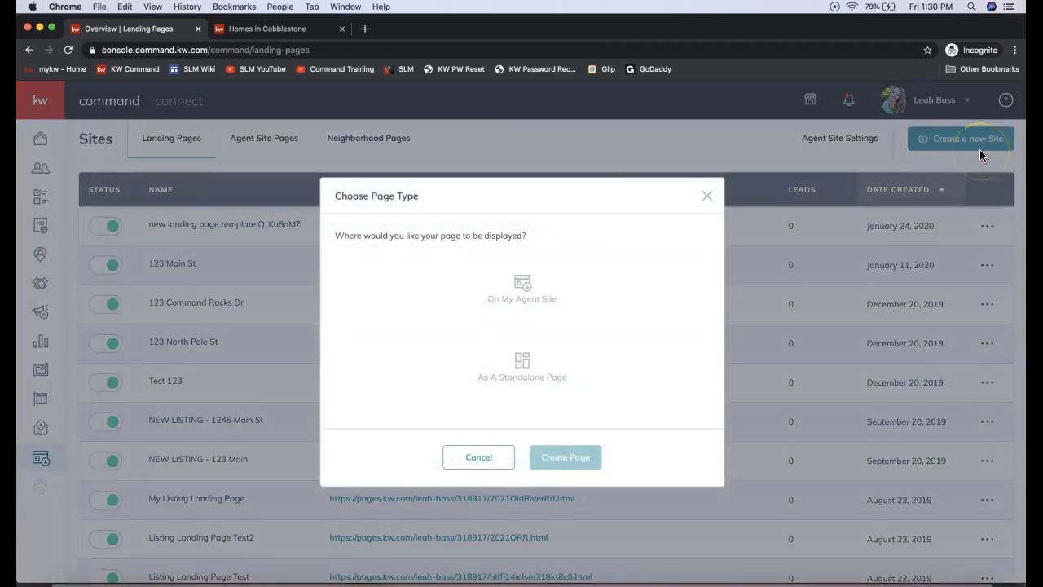
{"action": "left_click", "coordinate": [510, 284]}
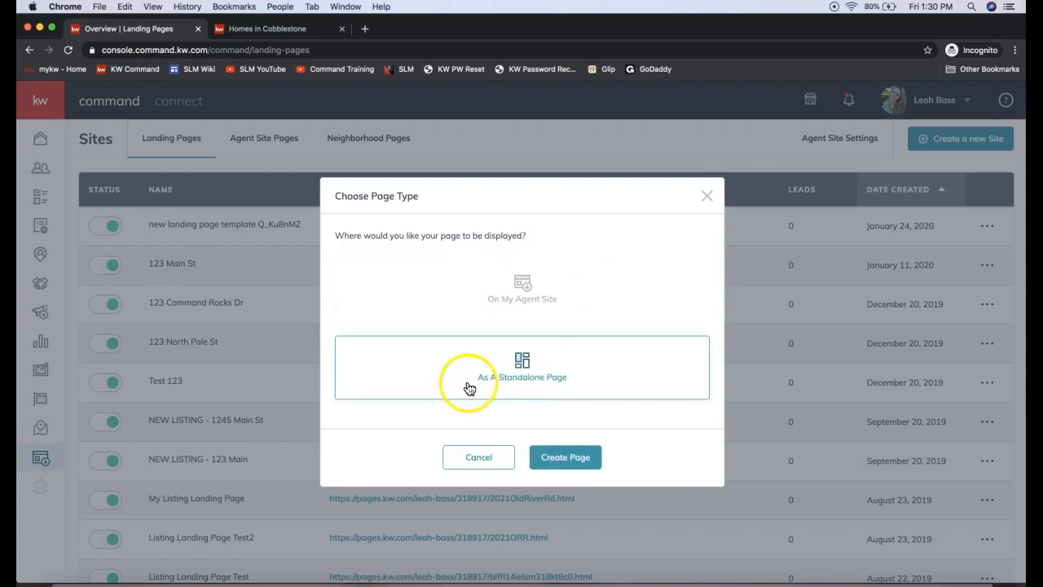
{"action": "left_click", "coordinate": [510, 388]}
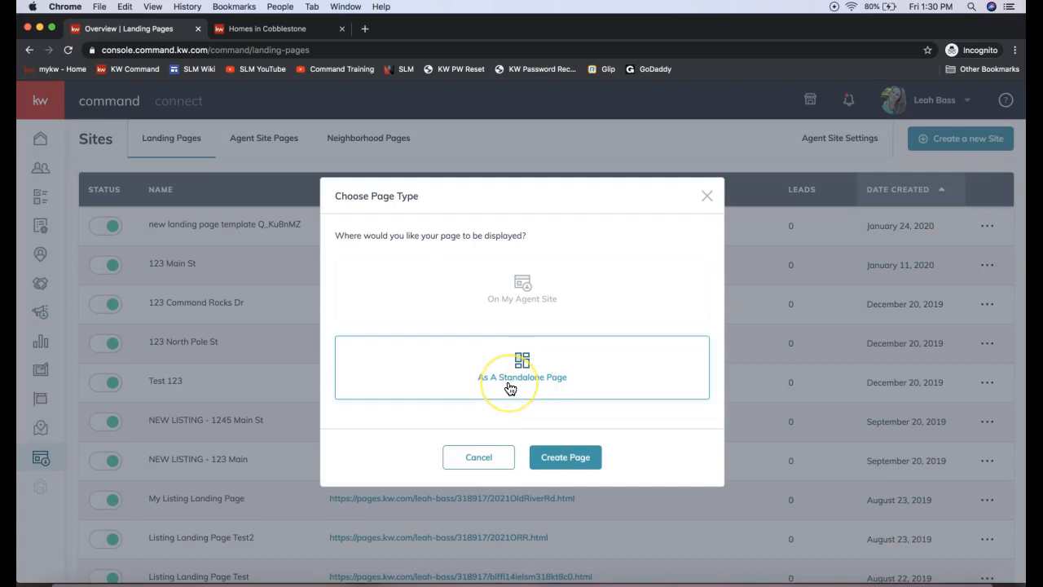
{"action": "left_click", "coordinate": [509, 388]}
{"action": "left_click", "coordinate": [578, 450]}
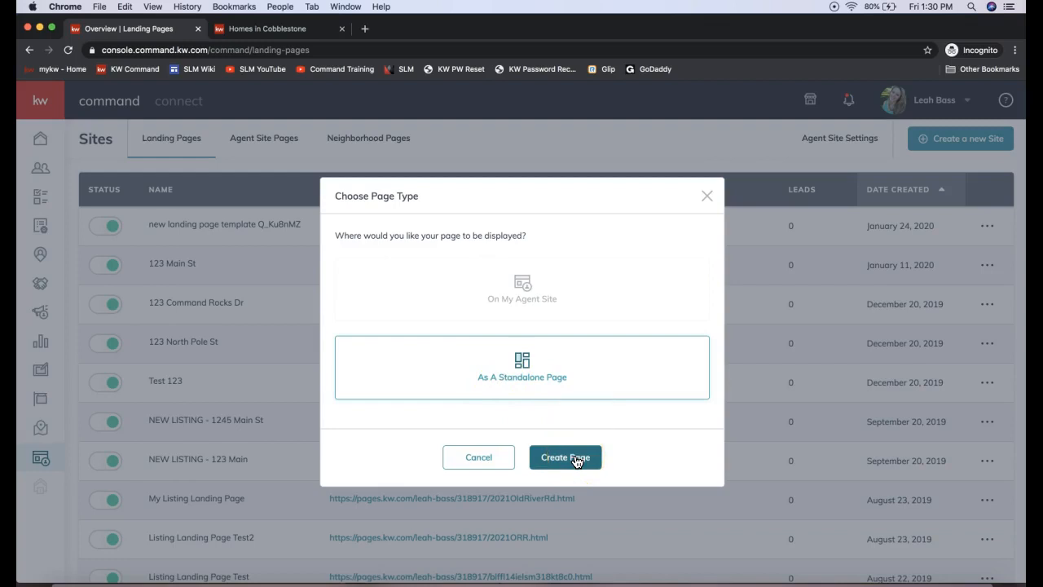
{"action": "left_click", "coordinate": [571, 459]}
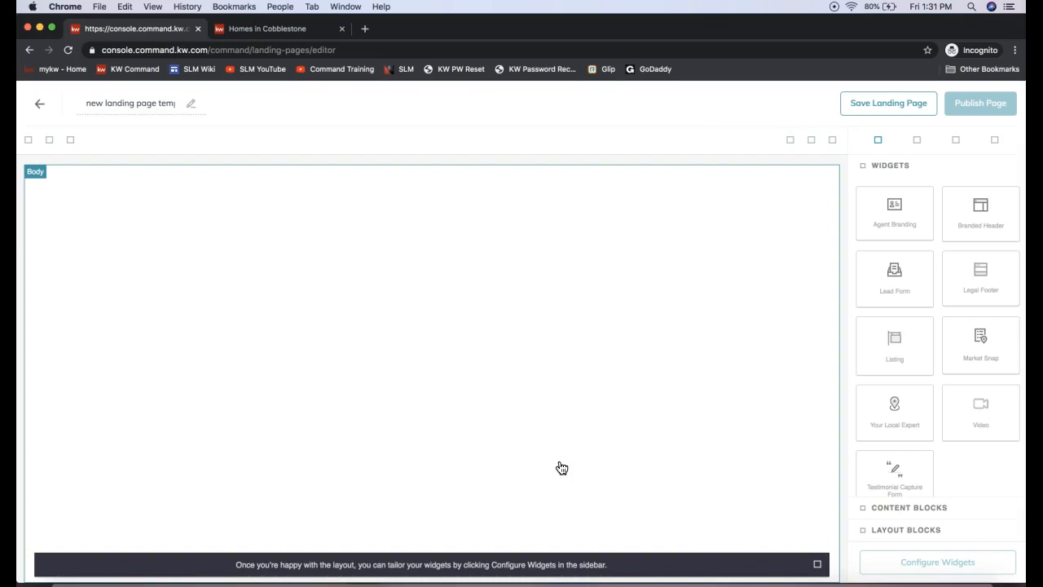
Step: Add a Branded Header widget at the top of the blank landing page
{"action": "left_click", "coordinate": [332, 369]}
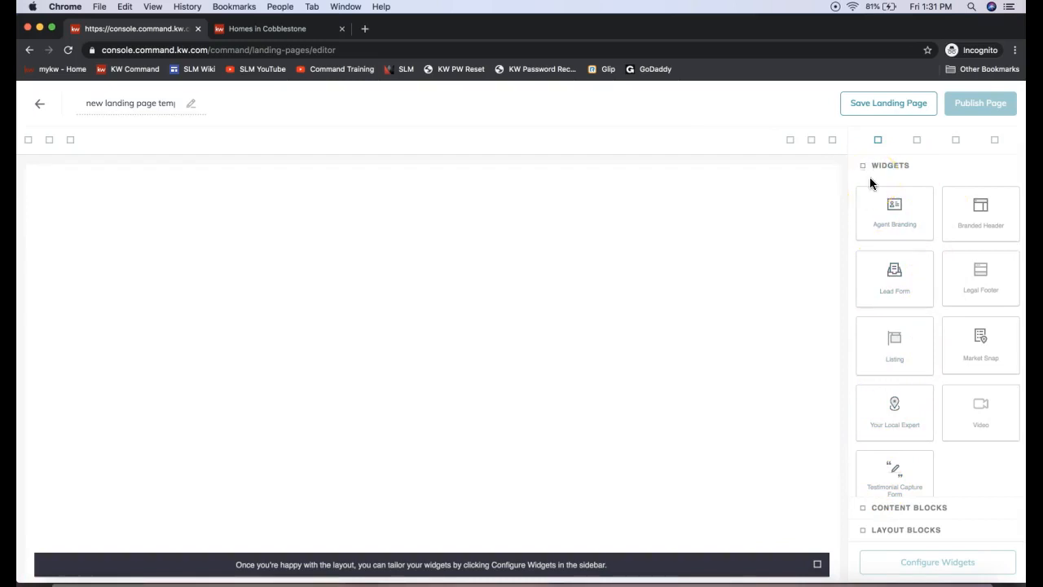
{"action": "left_click_drag", "start_coordinate": [1004, 240], "coordinate": [636, 231]}
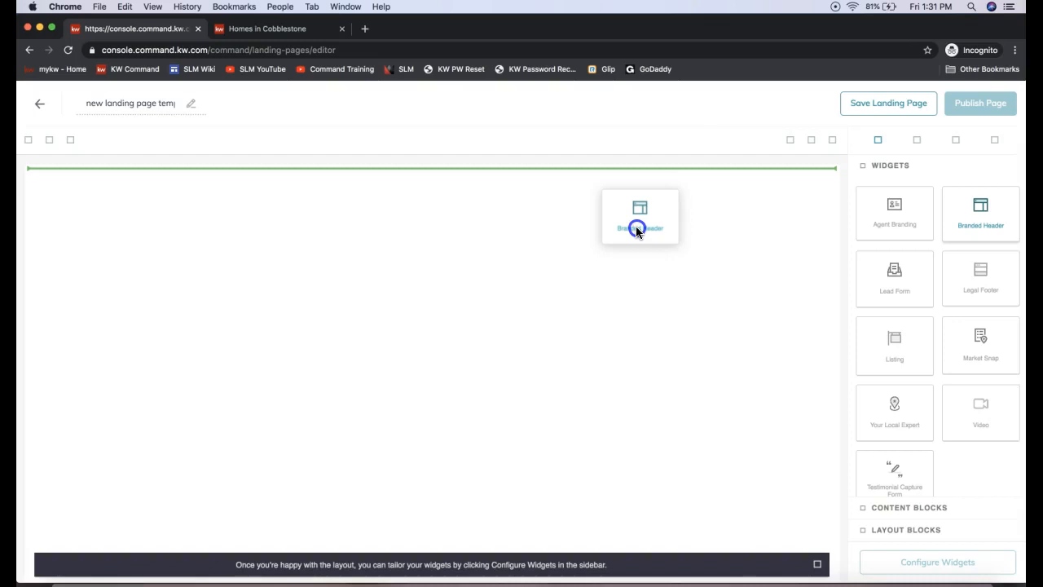
{"action": "left_click_drag", "start_coordinate": [636, 230], "coordinate": [636, 229]}
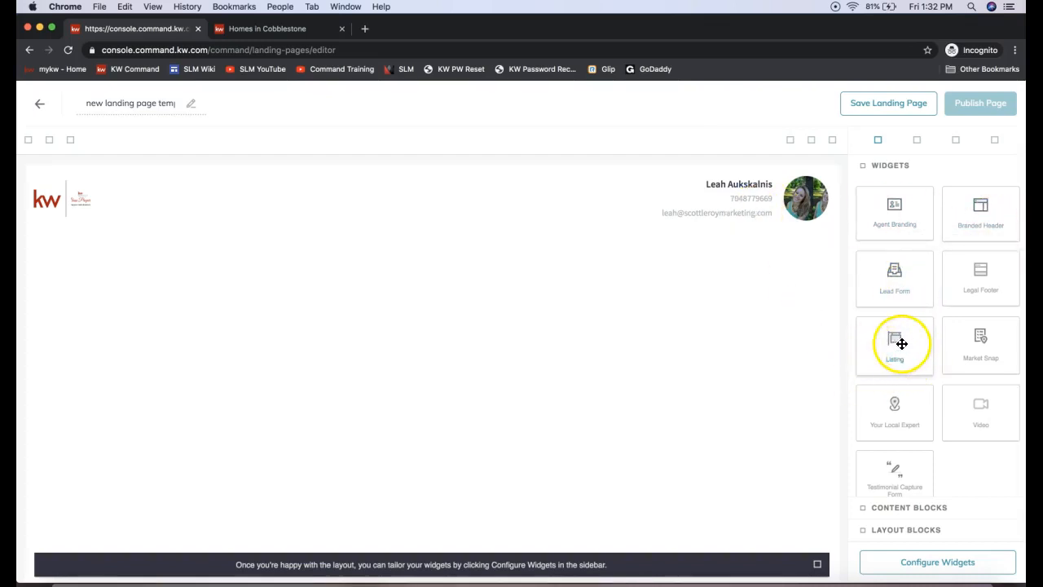
Step: Place a Listing widget directly below the branded header
{"action": "left_click_drag", "start_coordinate": [902, 344], "coordinate": [722, 286]}
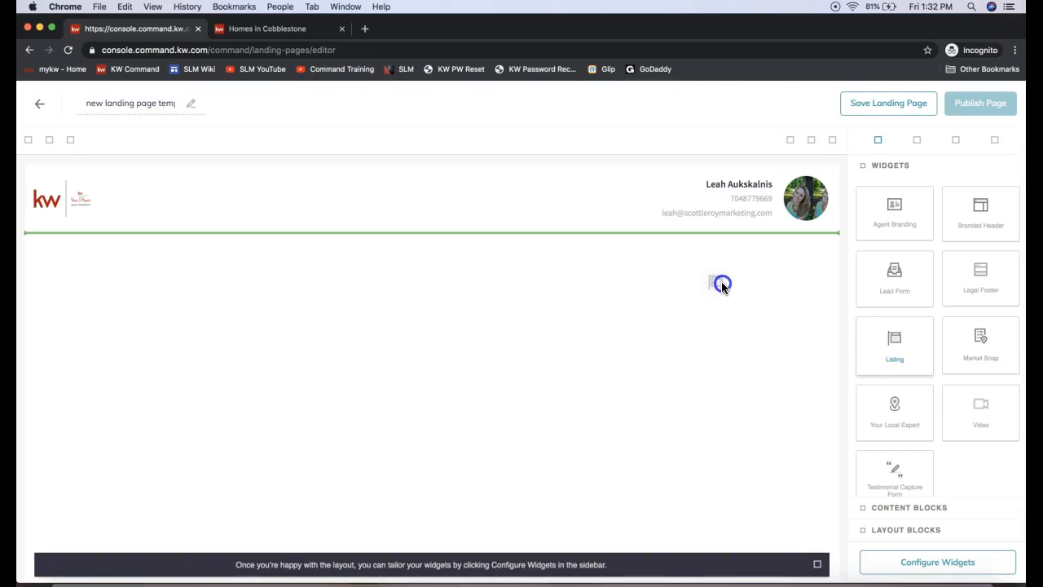
{"action": "left_click_drag", "start_coordinate": [721, 204], "coordinate": [718, 179]}
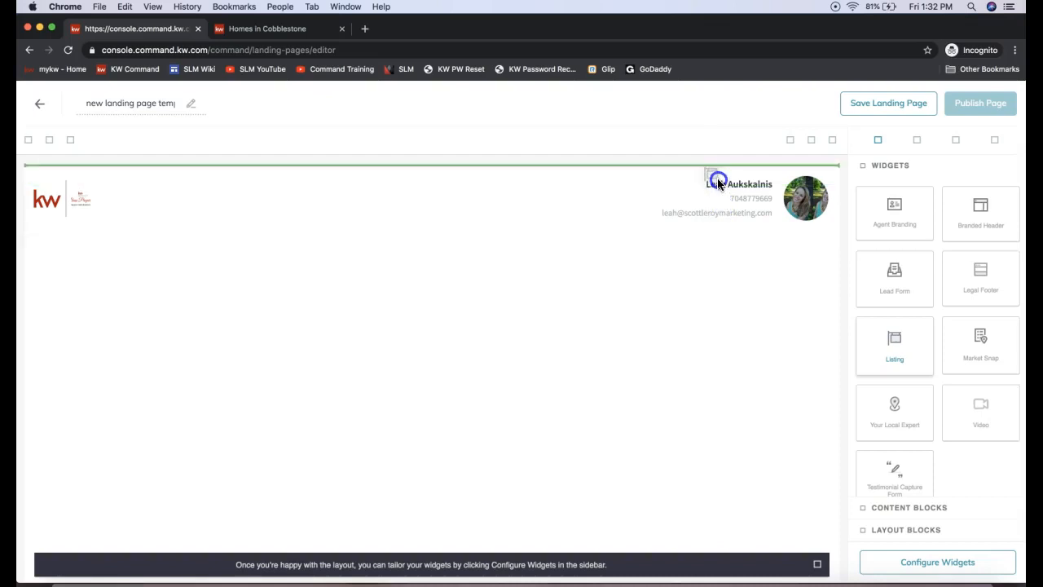
{"action": "left_click_drag", "start_coordinate": [717, 183], "coordinate": [734, 252]}
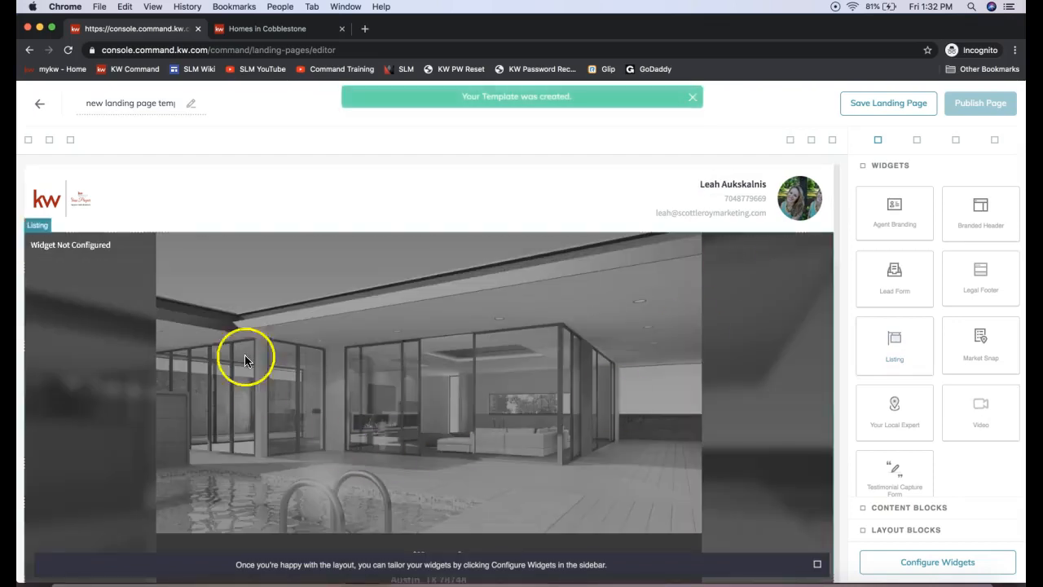
Step: Look over the Listing widget's photos, property description, details and map, and dismiss the layout hint
{"action": "scroll", "coordinate": [361, 310], "scroll_direction": "down", "scroll_amount": 2}
{"action": "scroll", "coordinate": [362, 311], "scroll_direction": "up", "scroll_amount": 2}
{"action": "scroll", "coordinate": [486, 432], "scroll_direction": "down", "scroll_amount": 1}
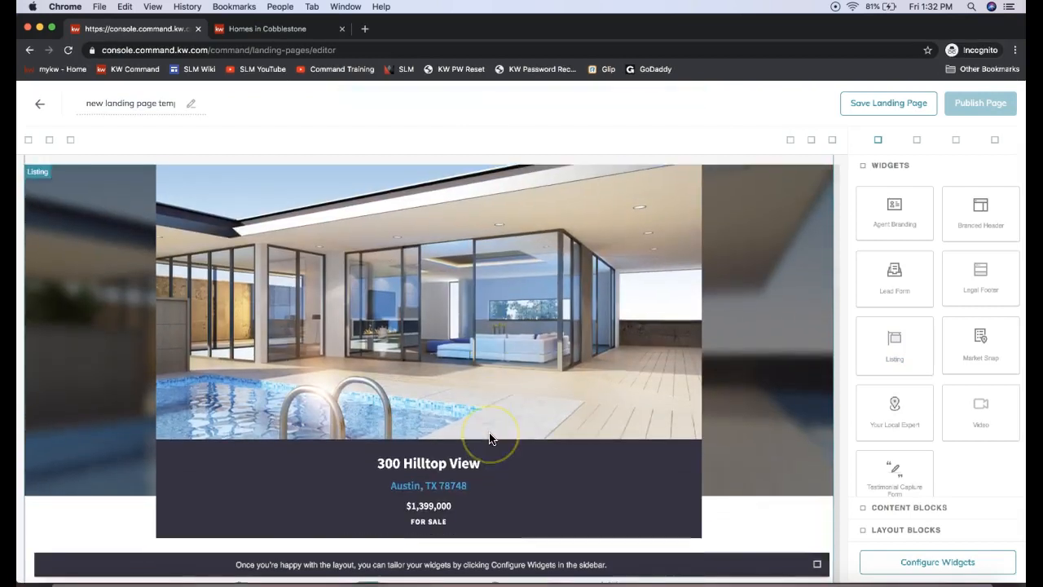
{"action": "scroll", "coordinate": [489, 438], "scroll_direction": "down", "scroll_amount": 5}
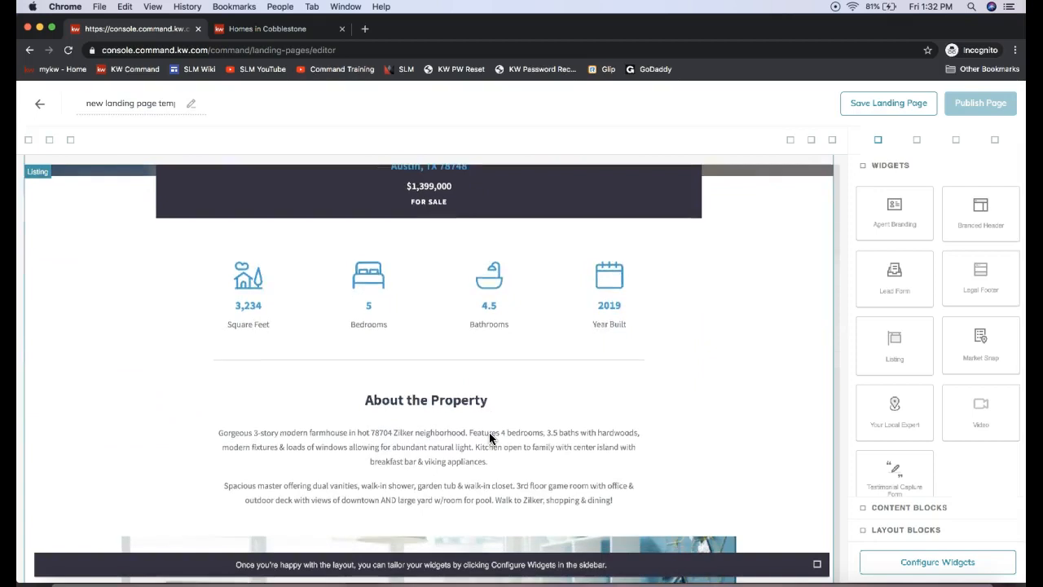
{"action": "scroll", "coordinate": [489, 437], "scroll_direction": "down", "scroll_amount": 9}
{"action": "left_click", "coordinate": [748, 526]}
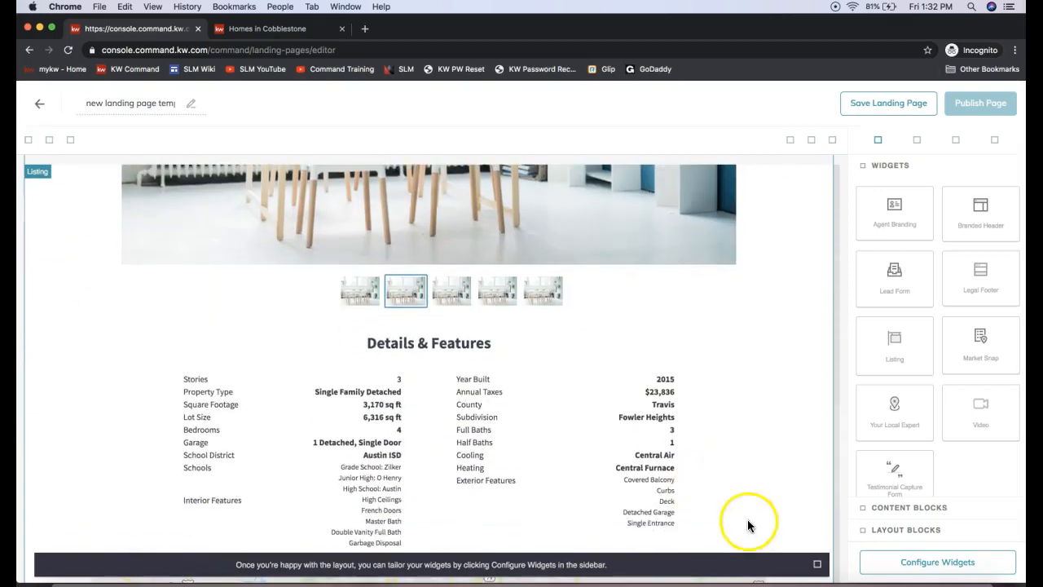
{"action": "left_click", "coordinate": [817, 564]}
{"action": "left_click", "coordinate": [665, 402]}
{"action": "scroll", "coordinate": [640, 372], "scroll_direction": "down", "scroll_amount": 5}
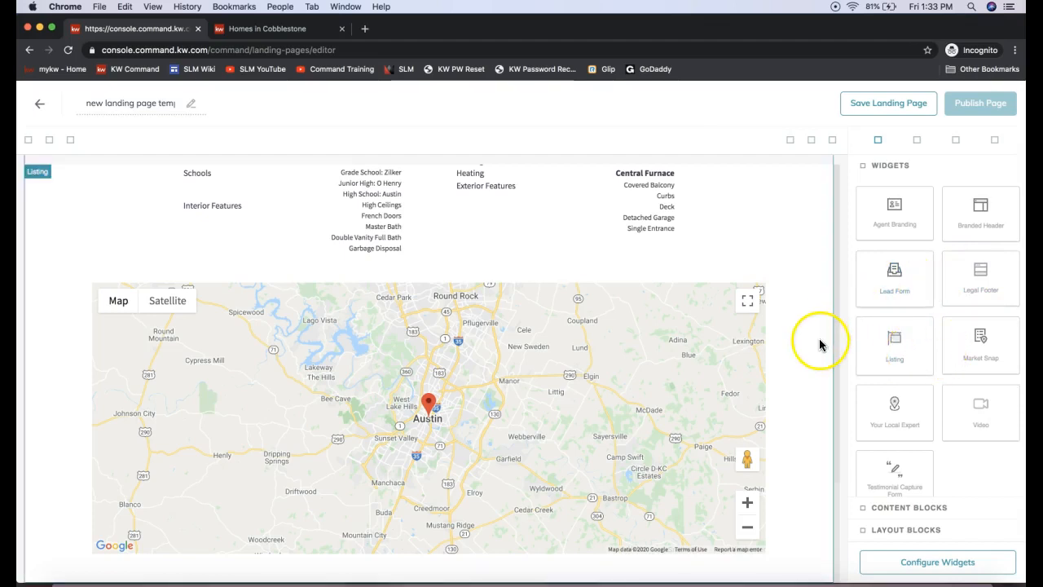
Step: Add a Lead Form widget below the listing and a Market Snap widget beneath the form
{"action": "left_click_drag", "start_coordinate": [912, 283], "coordinate": [781, 472]}
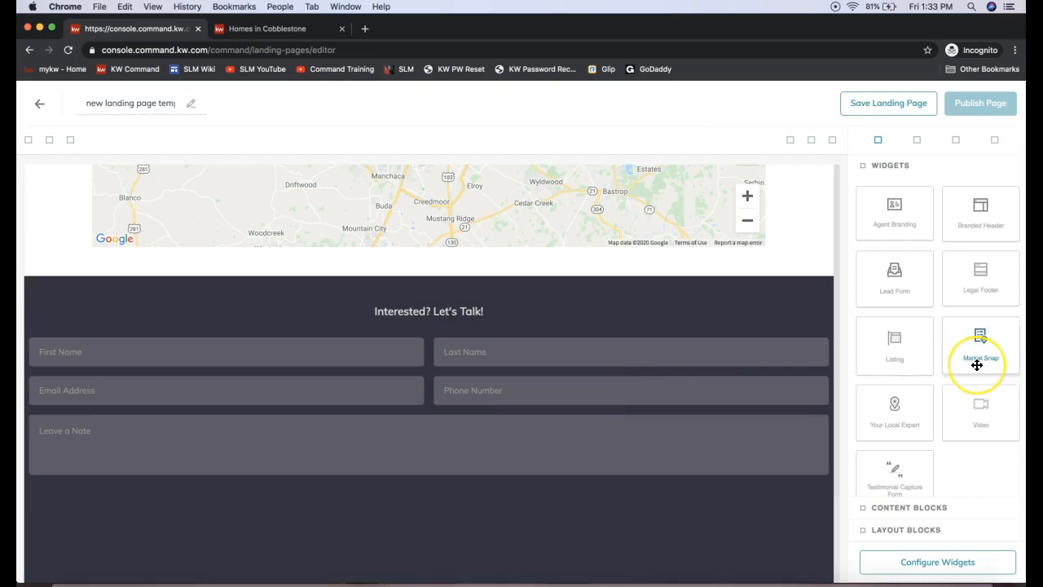
{"action": "left_click_drag", "start_coordinate": [977, 365], "coordinate": [666, 532]}
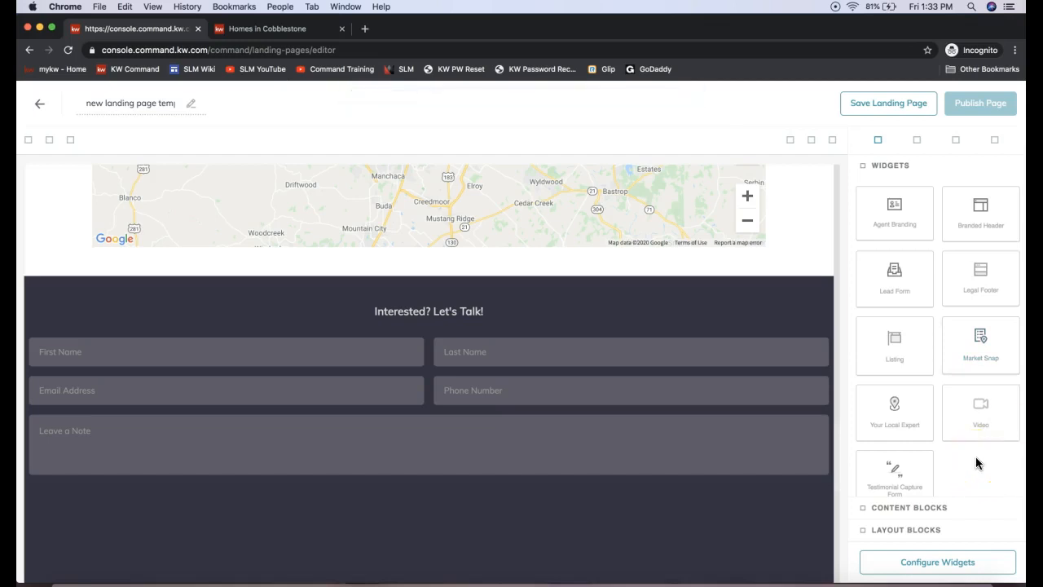
Step: Add a Video widget to the landing page directly beneath the Market Snap widget
{"action": "left_click_drag", "start_coordinate": [933, 470], "coordinate": [886, 496]}
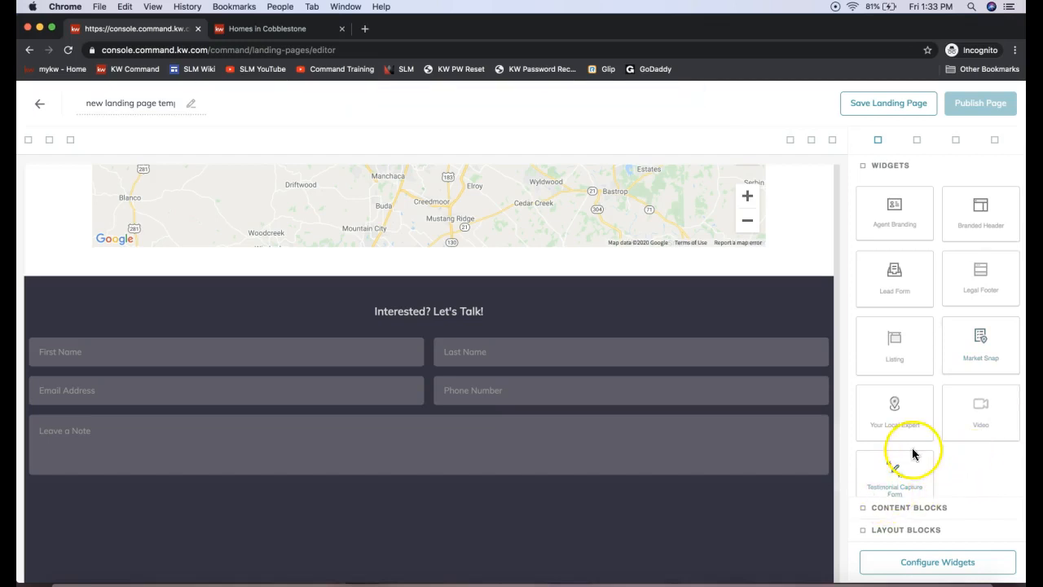
{"action": "scroll", "coordinate": [914, 455], "scroll_direction": "down", "scroll_amount": 1}
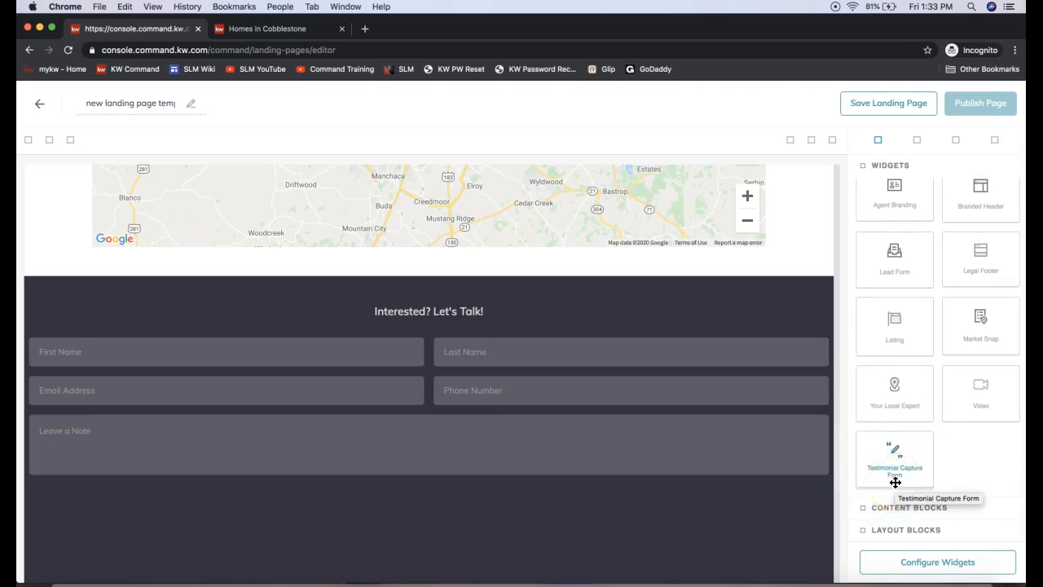
{"action": "left_click_drag", "start_coordinate": [896, 483], "coordinate": [892, 455]}
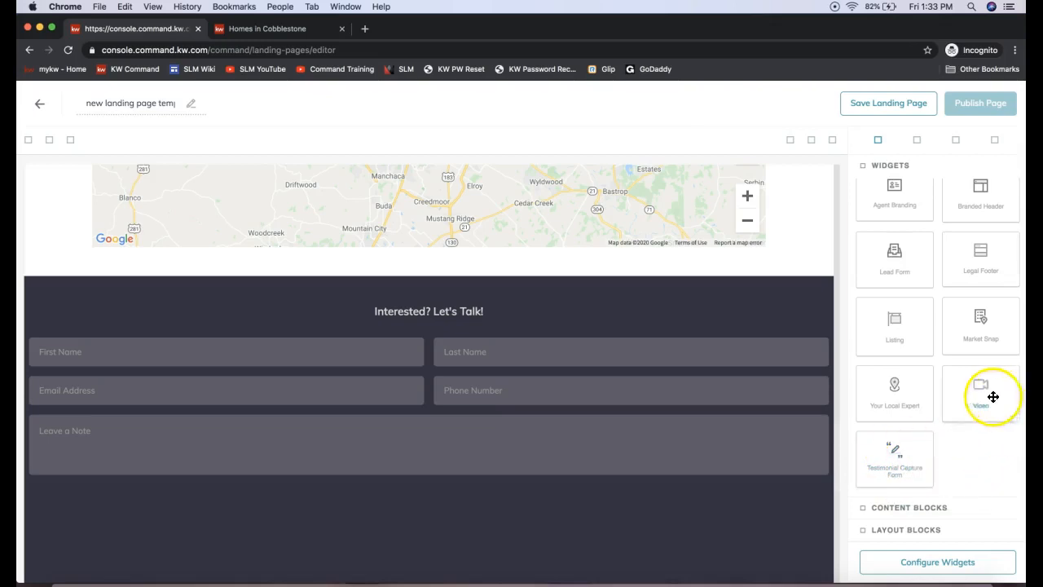
{"action": "scroll", "coordinate": [554, 407], "scroll_direction": "down", "scroll_amount": 6}
{"action": "left_click_drag", "start_coordinate": [1006, 401], "coordinate": [746, 531]}
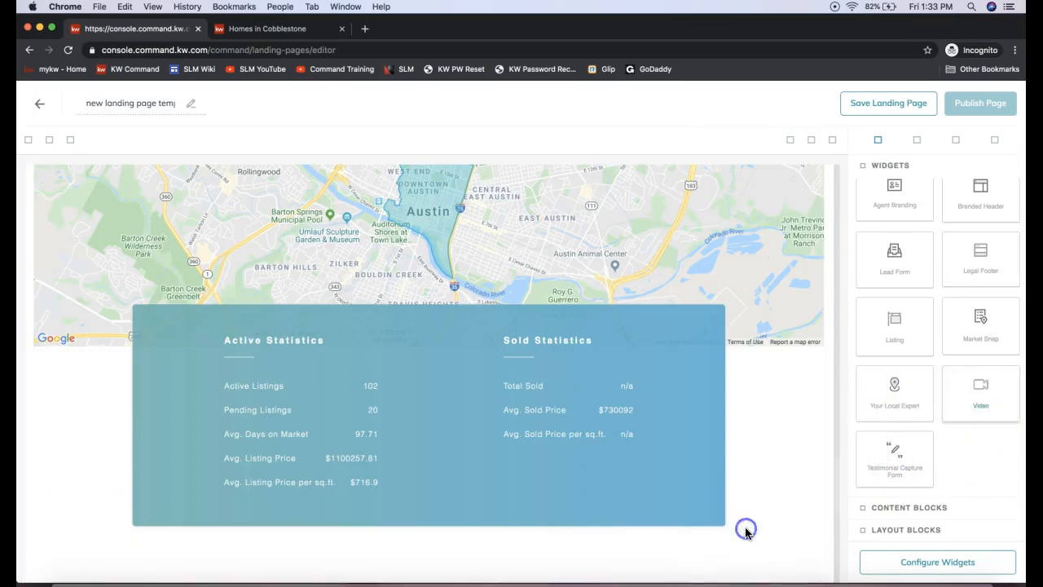
{"action": "scroll", "coordinate": [691, 399], "scroll_direction": "down", "scroll_amount": 2}
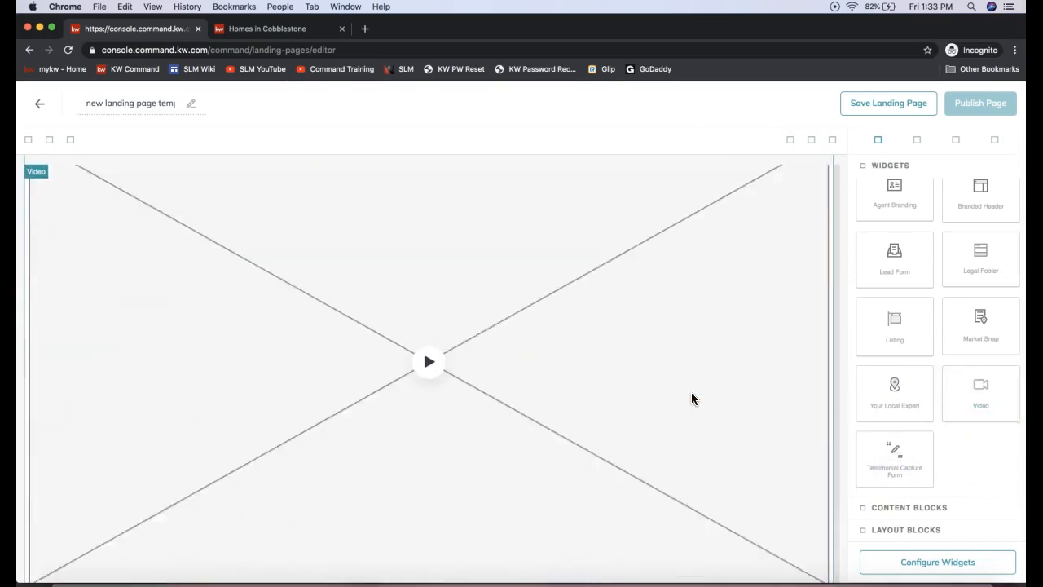
Step: Add a Legal Footer widget at the bottom of the landing page, beneath the video description
{"action": "scroll", "coordinate": [691, 398], "scroll_direction": "up", "scroll_amount": 5}
{"action": "scroll", "coordinate": [691, 398], "scroll_direction": "down", "scroll_amount": 2}
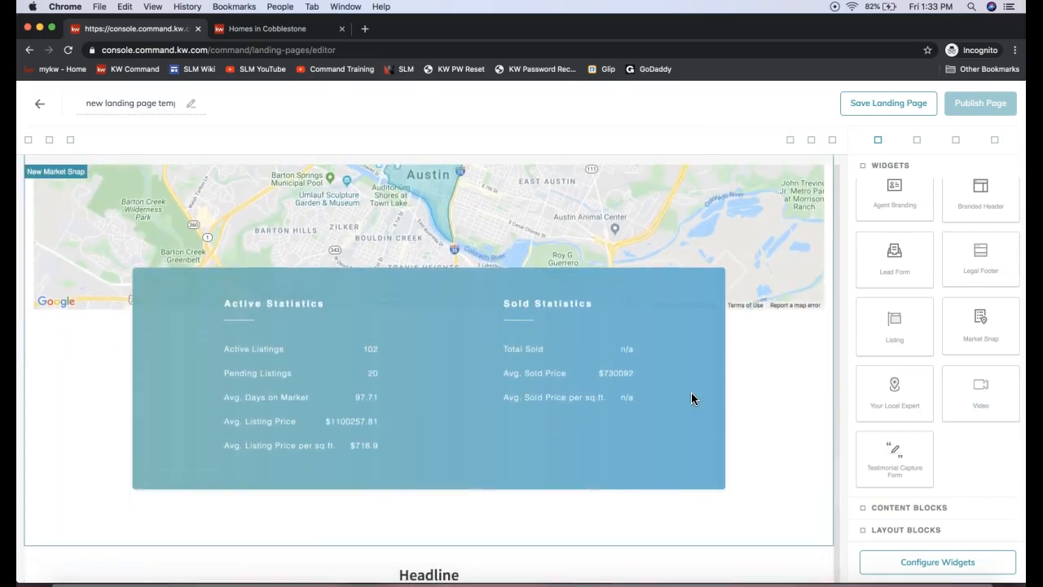
{"action": "scroll", "coordinate": [691, 398], "scroll_direction": "up", "scroll_amount": 1}
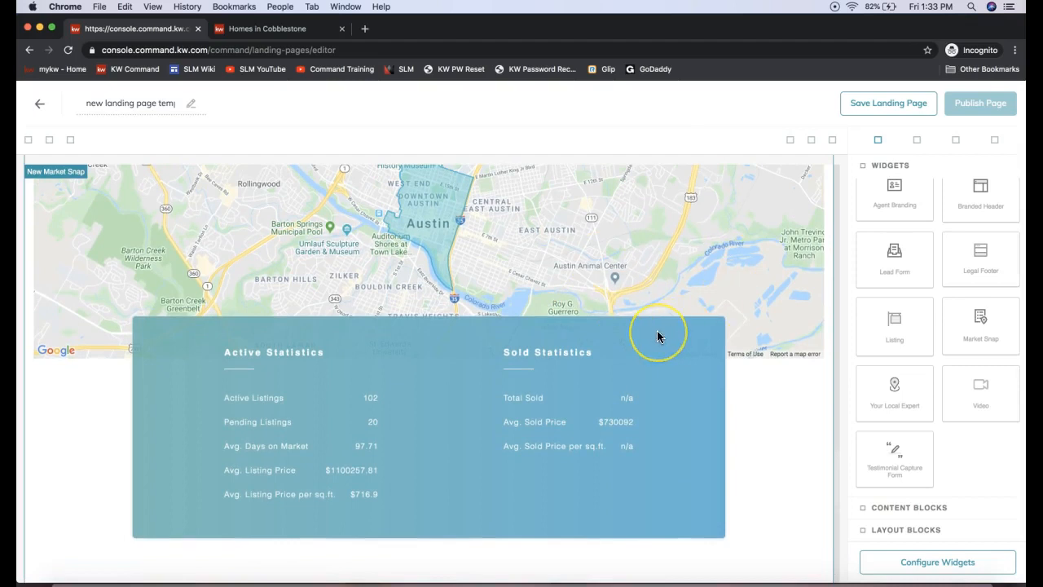
{"action": "scroll", "coordinate": [657, 335], "scroll_direction": "up", "scroll_amount": 5}
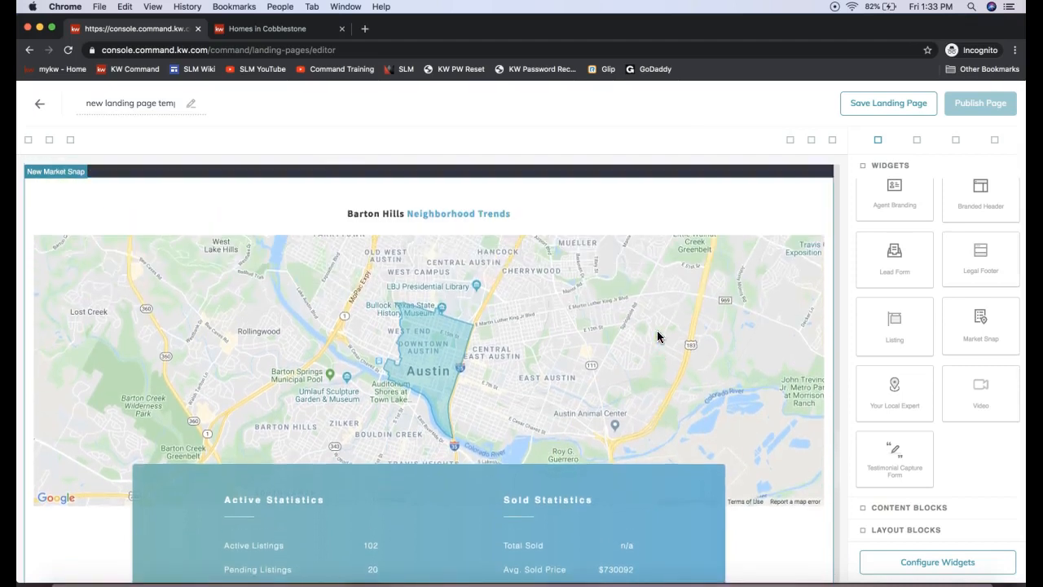
{"action": "left_click_drag", "start_coordinate": [986, 261], "coordinate": [647, 519]}
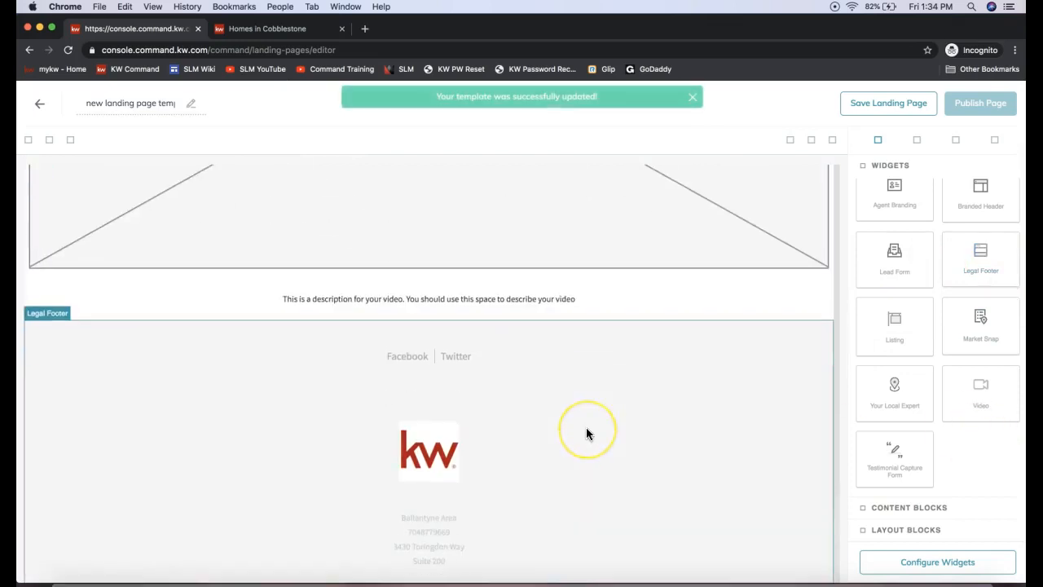
{"action": "scroll", "coordinate": [586, 434], "scroll_direction": "up", "scroll_amount": 5}
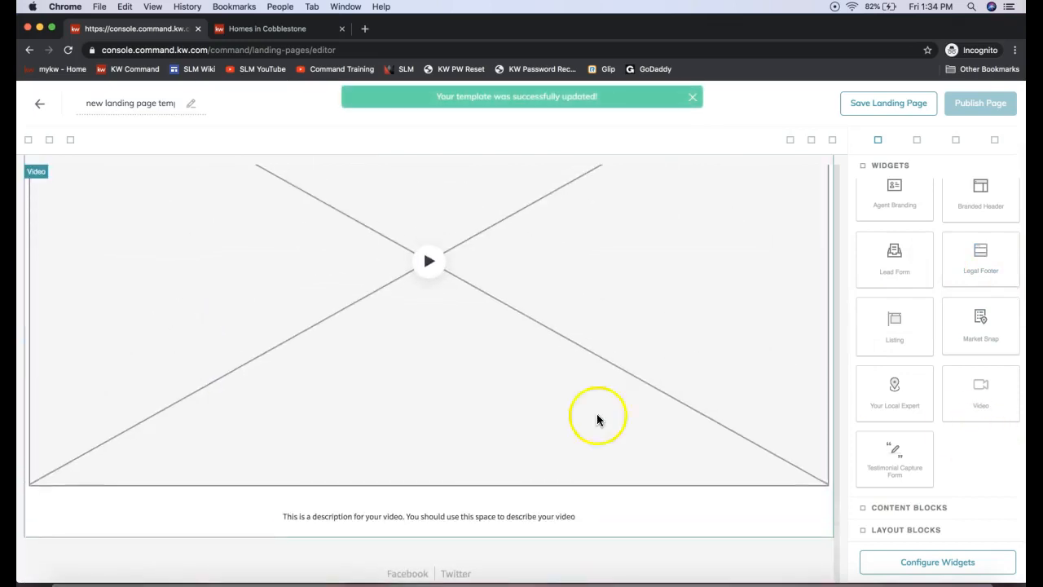
Step: Delete the Branded Header widget from the top of the page and place a new one above the listing
{"action": "left_click_drag", "start_coordinate": [894, 305], "coordinate": [544, 352]}
{"action": "scroll", "coordinate": [545, 352], "scroll_direction": "up", "scroll_amount": 15}
{"action": "left_click", "coordinate": [546, 191]}
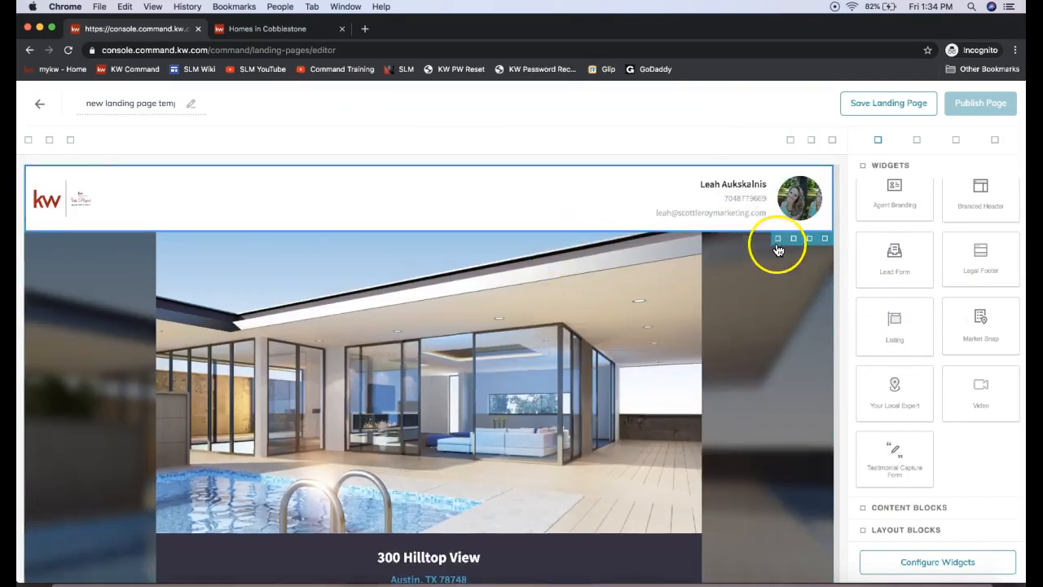
{"action": "left_click", "coordinate": [825, 241]}
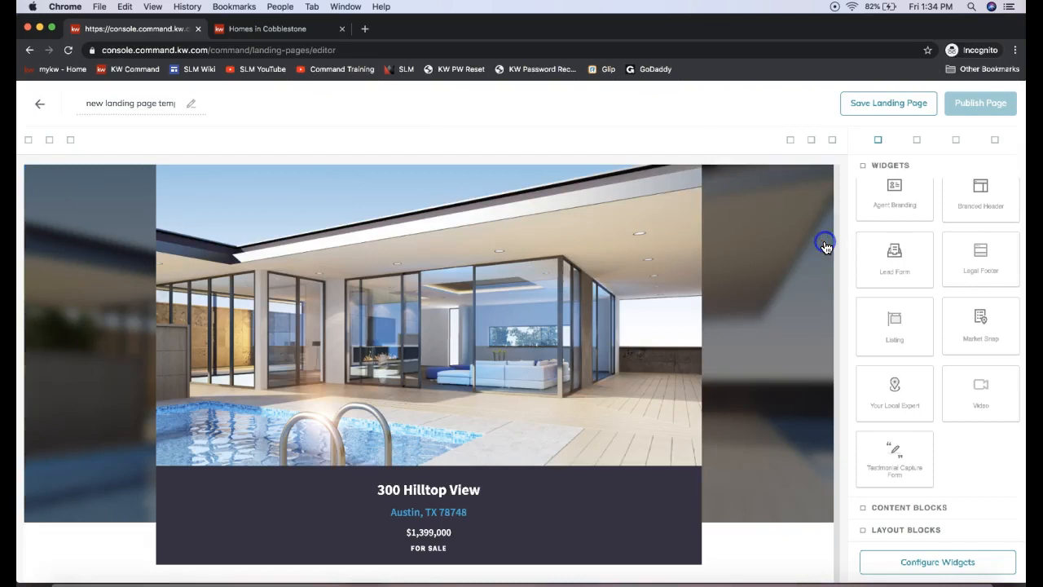
{"action": "left_click_drag", "start_coordinate": [989, 207], "coordinate": [758, 199]}
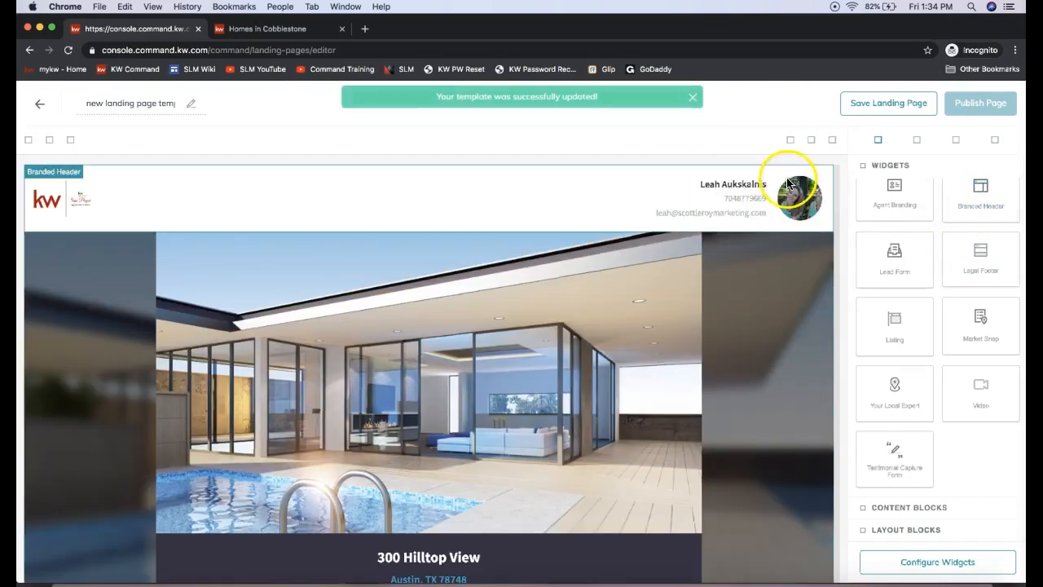
{"action": "left_click", "coordinate": [706, 202]}
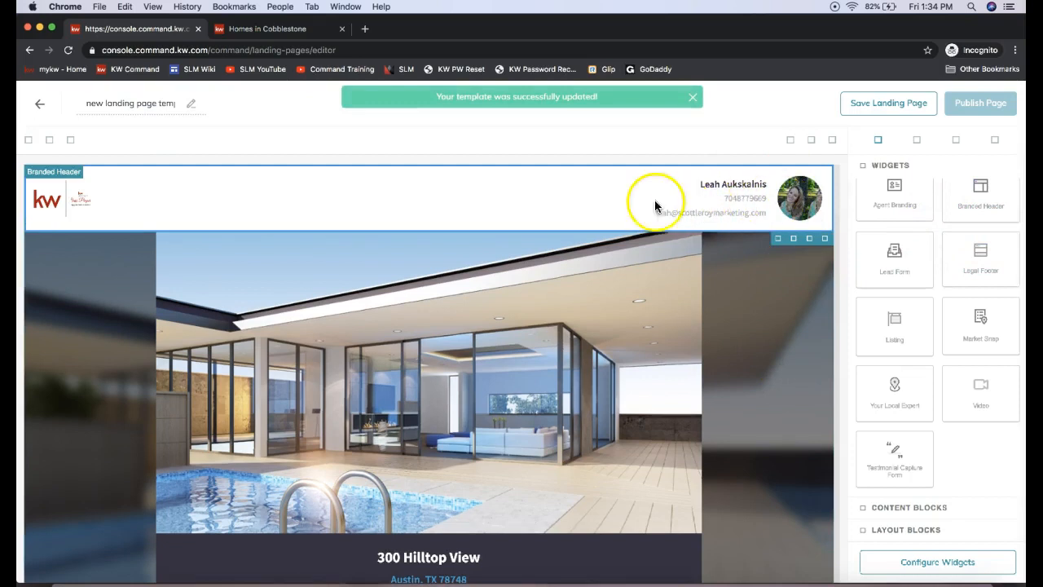
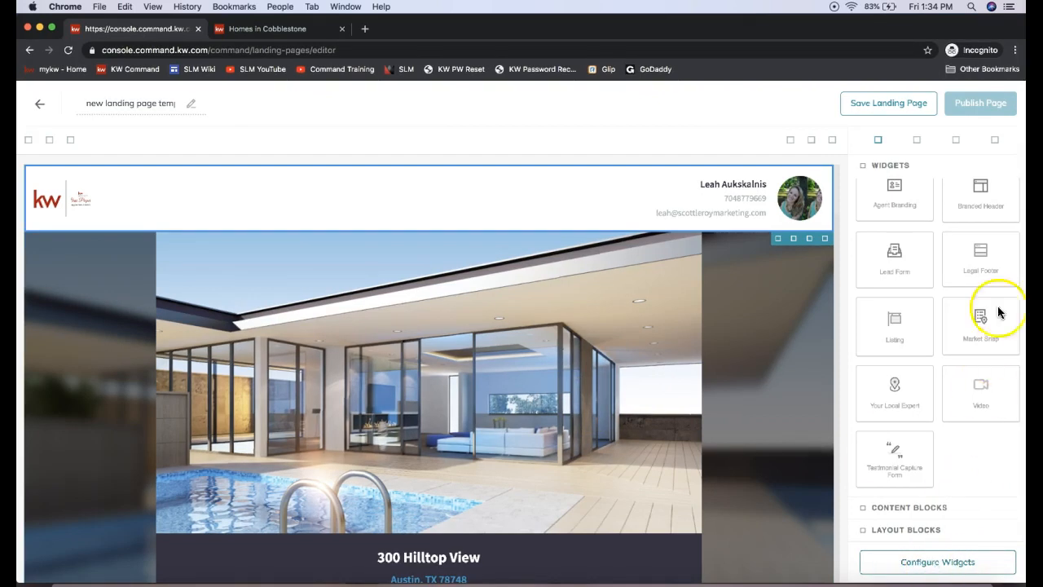
Step: Add a Text Section content block between the listing's map and the lead form
{"action": "mouse_move", "coordinate": [982, 106]}
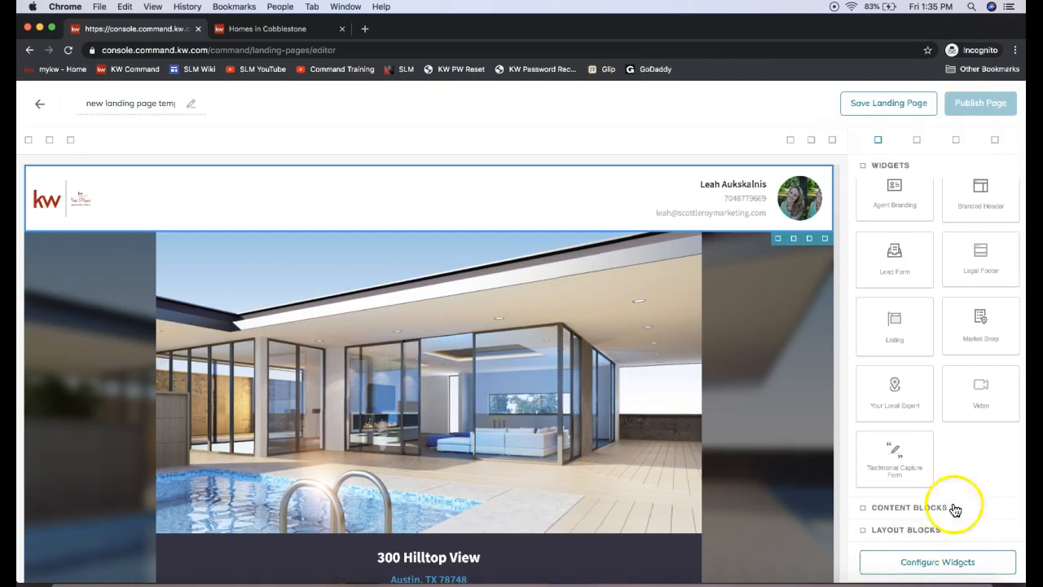
{"action": "left_click", "coordinate": [909, 507]}
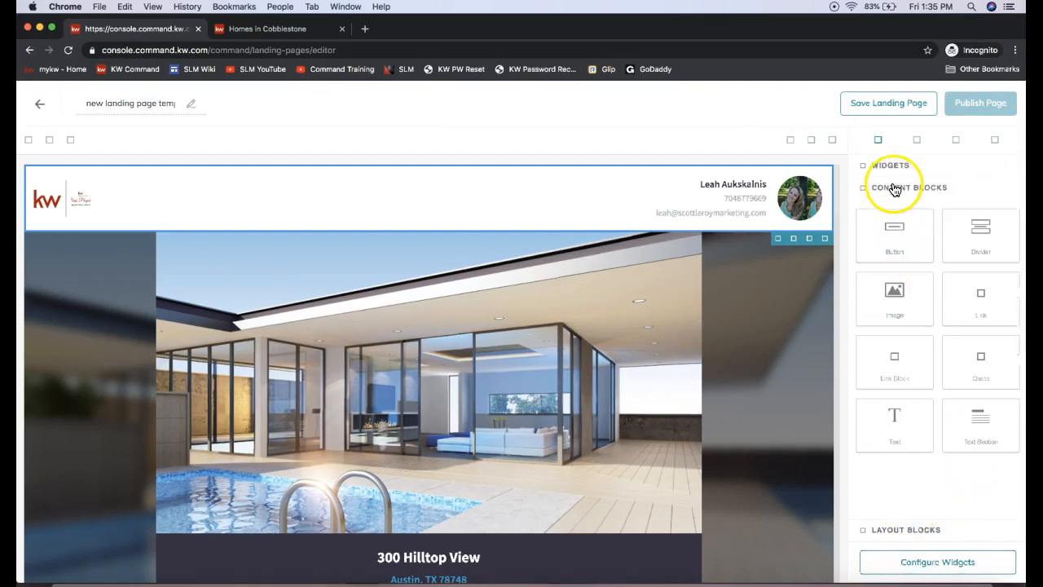
{"action": "left_click", "coordinate": [907, 532]}
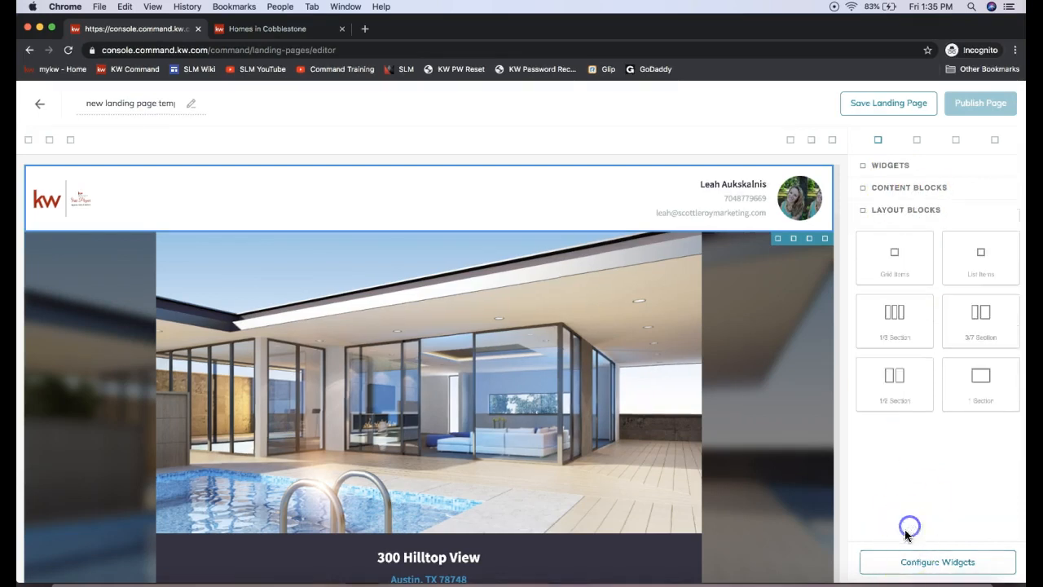
{"action": "left_click", "coordinate": [929, 189]}
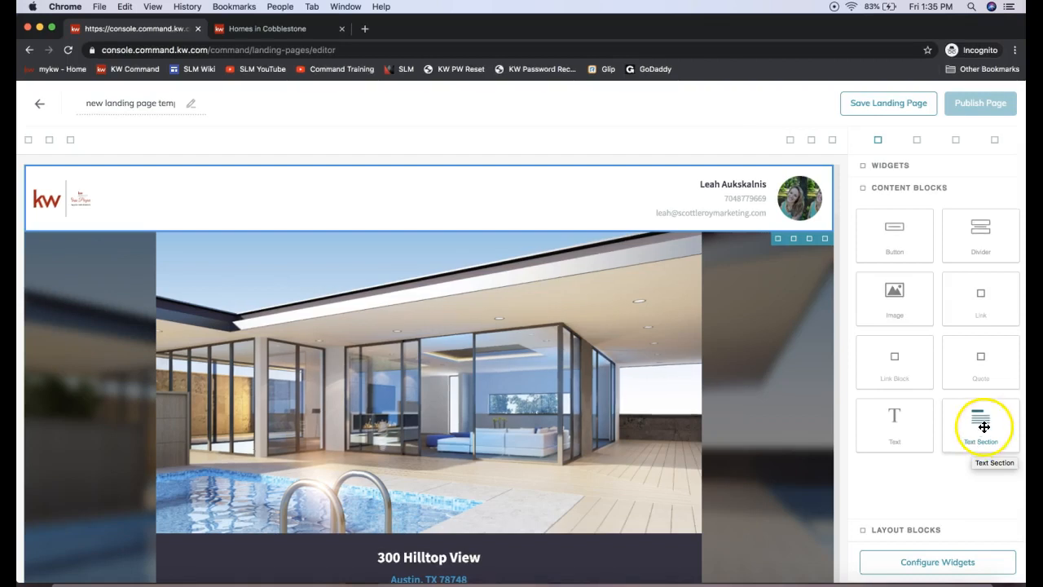
{"action": "scroll", "coordinate": [581, 423], "scroll_direction": "down", "scroll_amount": 2}
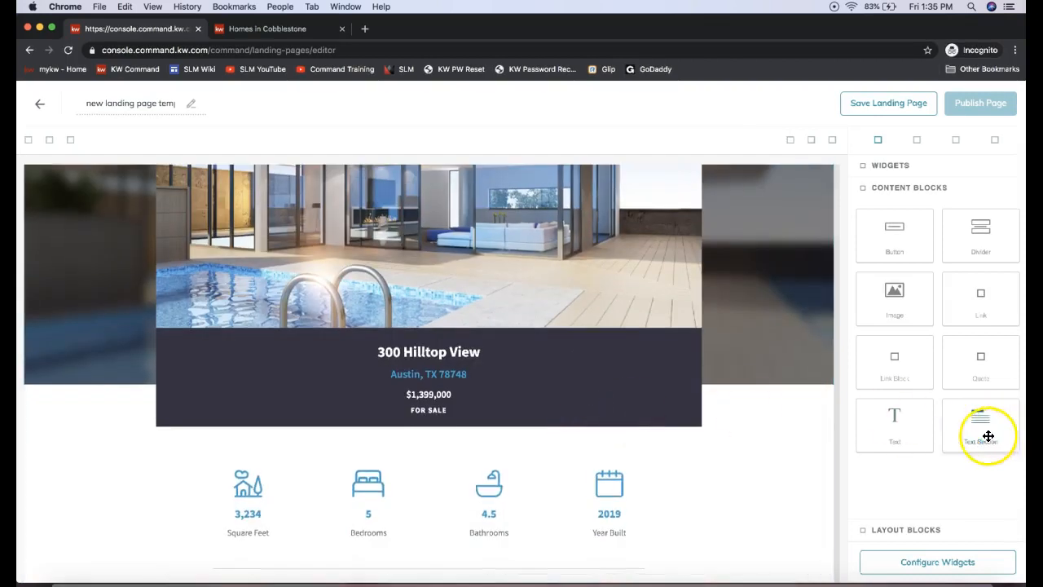
{"action": "scroll", "coordinate": [608, 421], "scroll_direction": "down", "scroll_amount": 2}
{"action": "scroll", "coordinate": [597, 420], "scroll_direction": "down", "scroll_amount": 10}
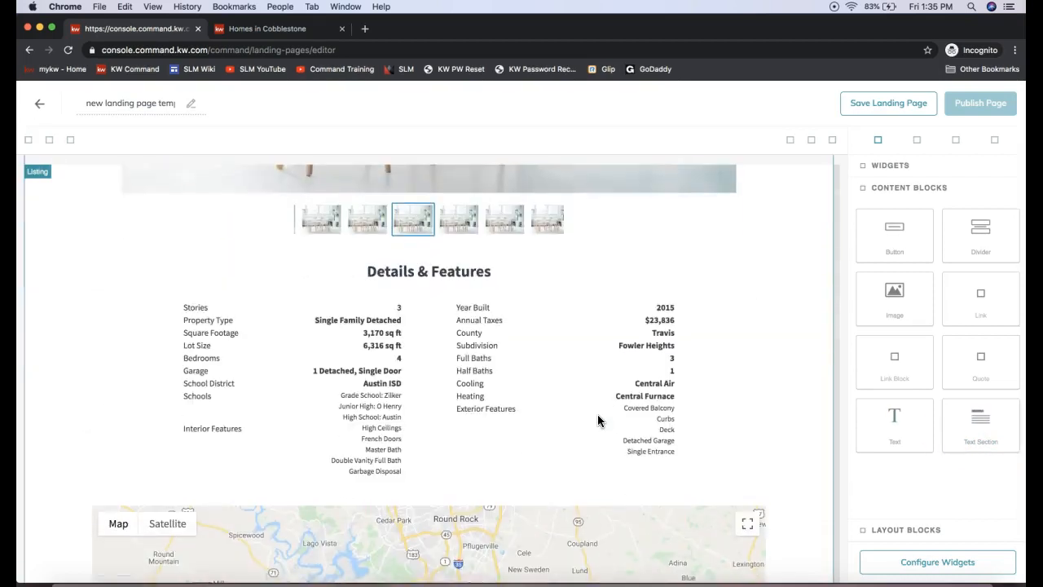
{"action": "scroll", "coordinate": [571, 384], "scroll_direction": "down", "scroll_amount": 5}
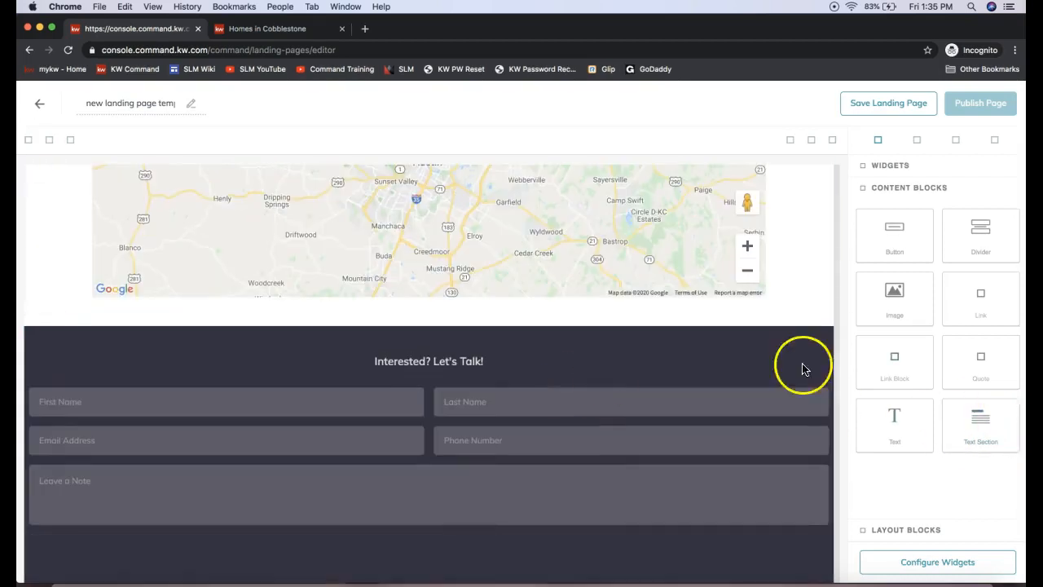
{"action": "left_click_drag", "start_coordinate": [989, 432], "coordinate": [736, 337]}
Step: Delete the title from the new text section above the lead form, keeping its placeholder paragraph
{"action": "left_click", "coordinate": [89, 334]}
{"action": "left_click", "coordinate": [97, 333]}
{"action": "left_click", "coordinate": [98, 353]}
{"action": "left_click", "coordinate": [97, 334]}
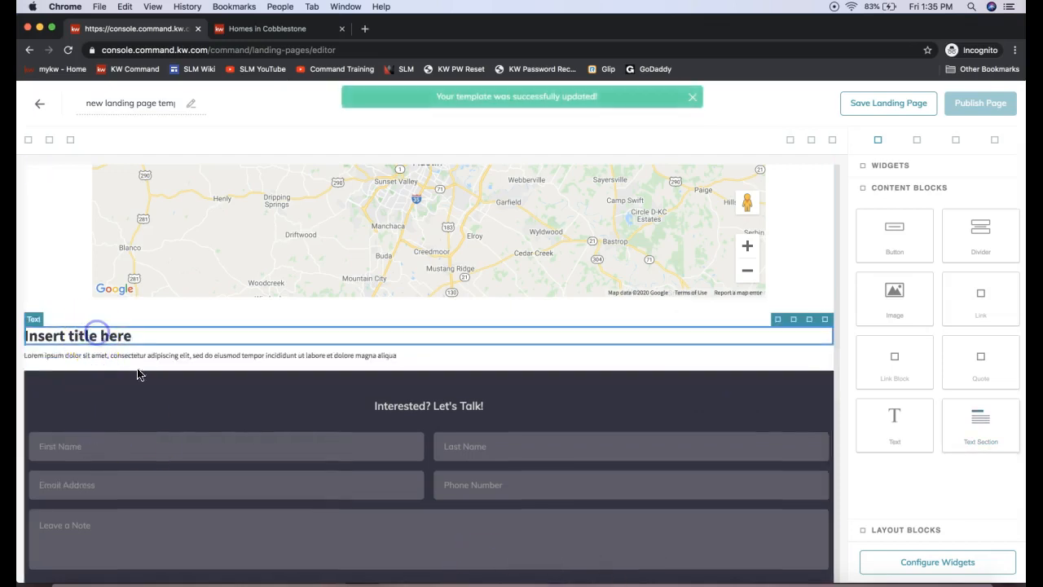
{"action": "left_click", "coordinate": [824, 321]}
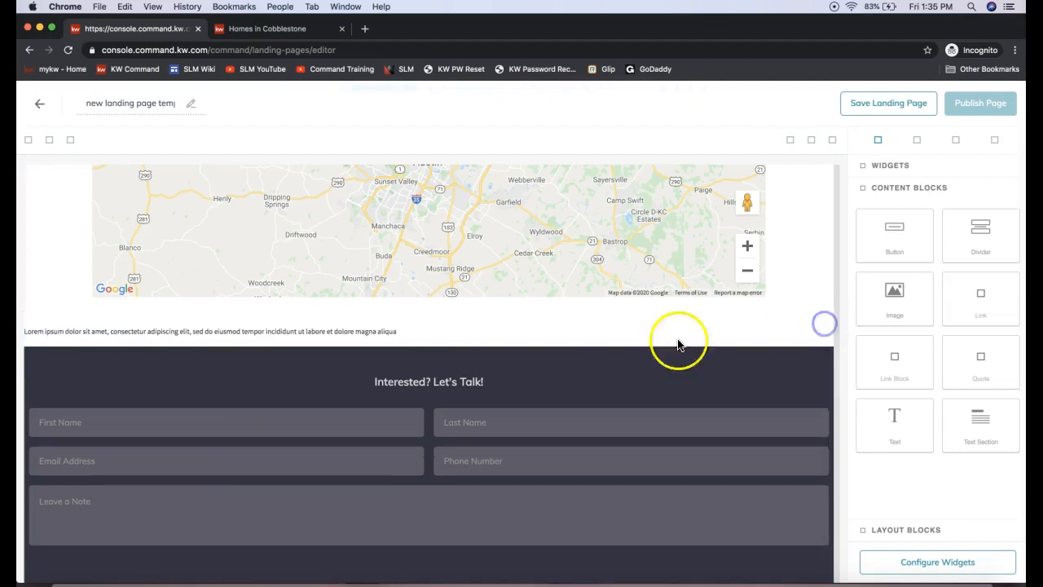
{"action": "left_click", "coordinate": [573, 326]}
{"action": "left_click", "coordinate": [386, 331]}
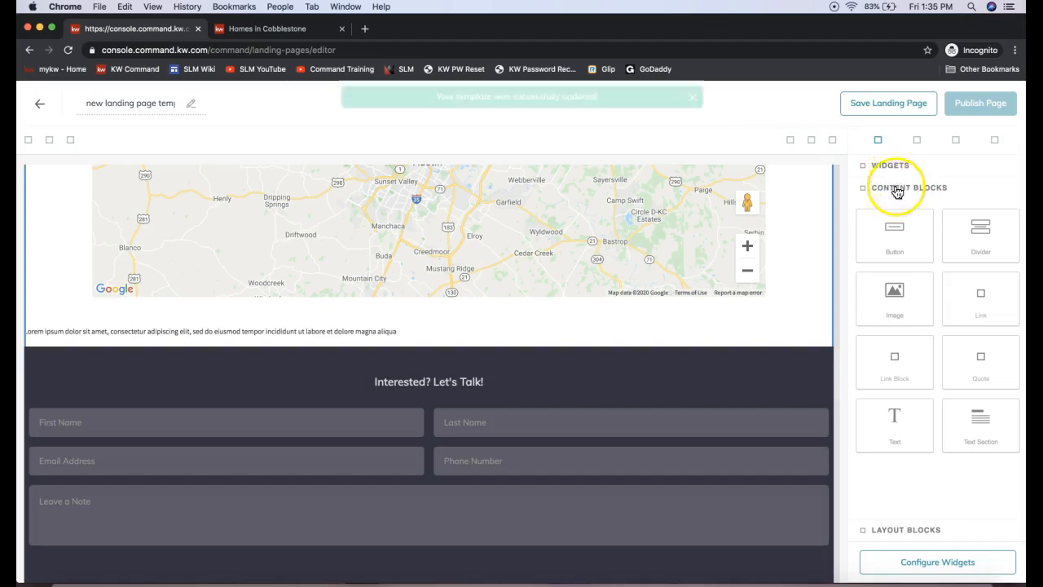
Step: Configure the Branded Header widget with header text "Proudly Presenting" followed by the property's street address, and apply it
{"action": "scroll", "coordinate": [559, 349], "scroll_direction": "up", "scroll_amount": 15}
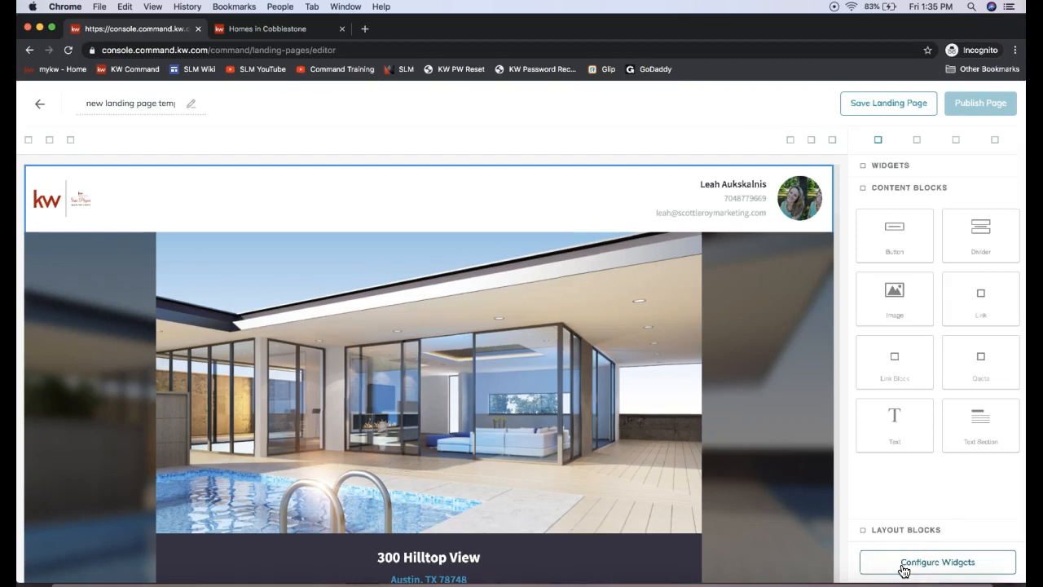
{"action": "left_click", "coordinate": [903, 567]}
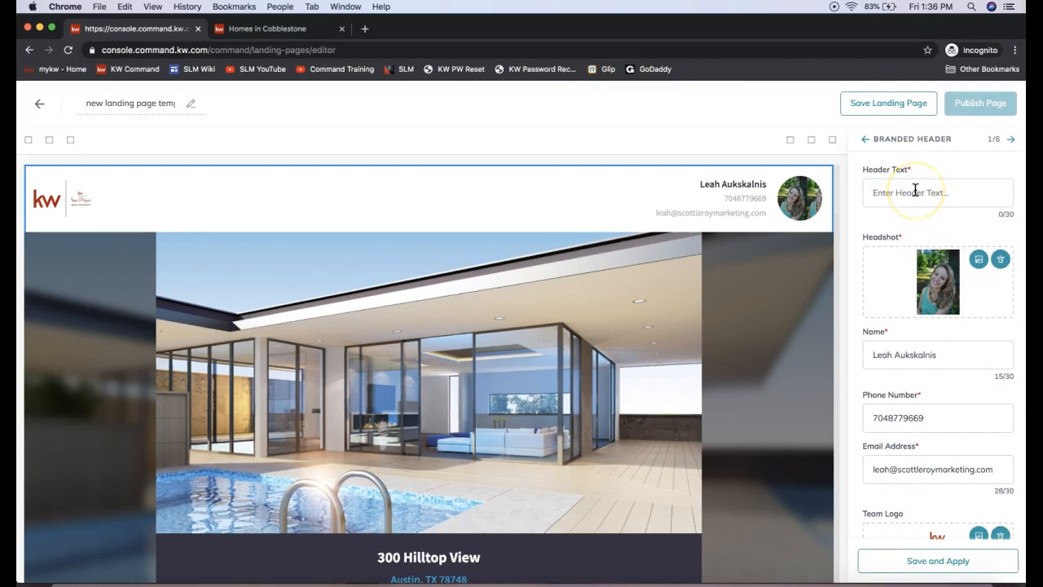
{"action": "left_click", "coordinate": [873, 139]}
{"action": "left_click_drag", "start_coordinate": [874, 138], "coordinate": [994, 155]}
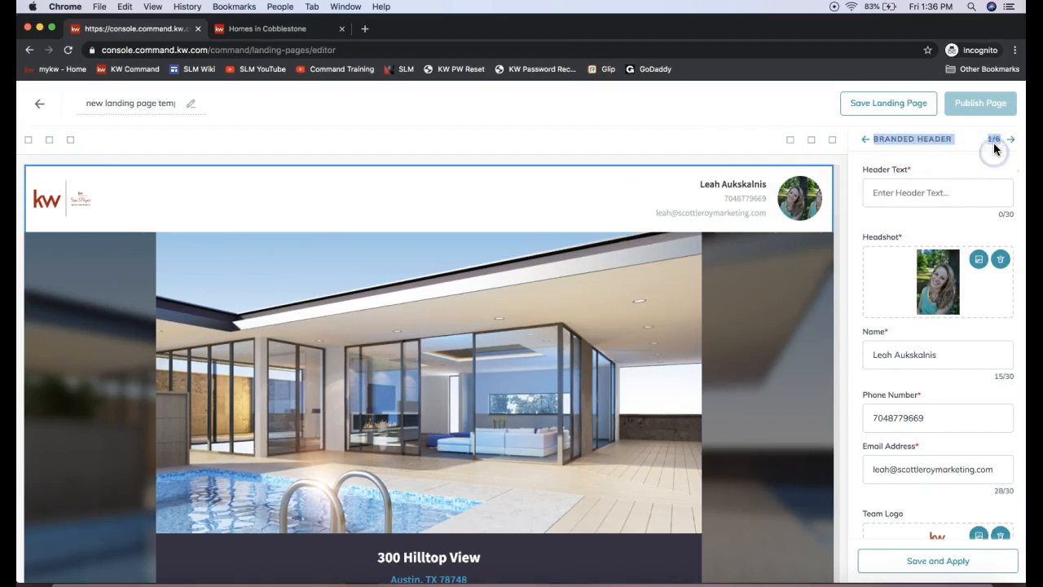
{"action": "left_click", "coordinate": [993, 144]}
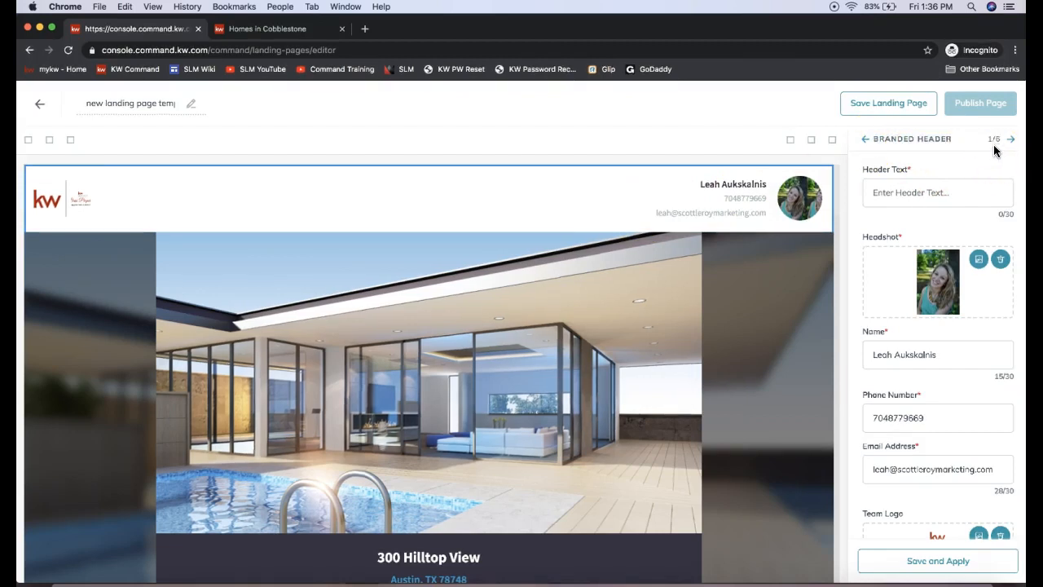
{"action": "left_click_drag", "start_coordinate": [862, 168], "coordinate": [912, 183]}
{"action": "left_click", "coordinate": [902, 196]}
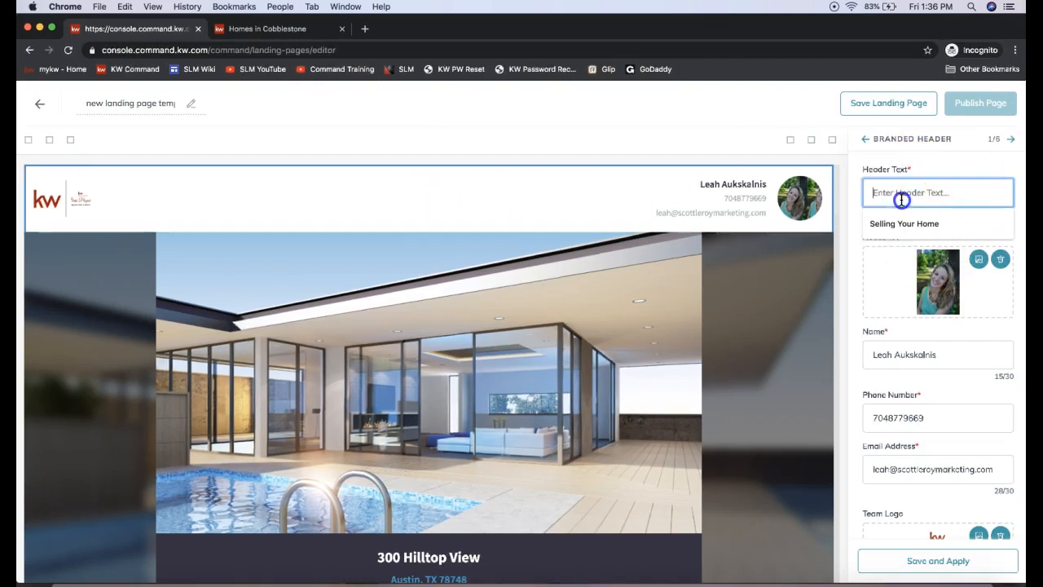
{"action": "type", "text": "Proudly Presenting 123 M"}
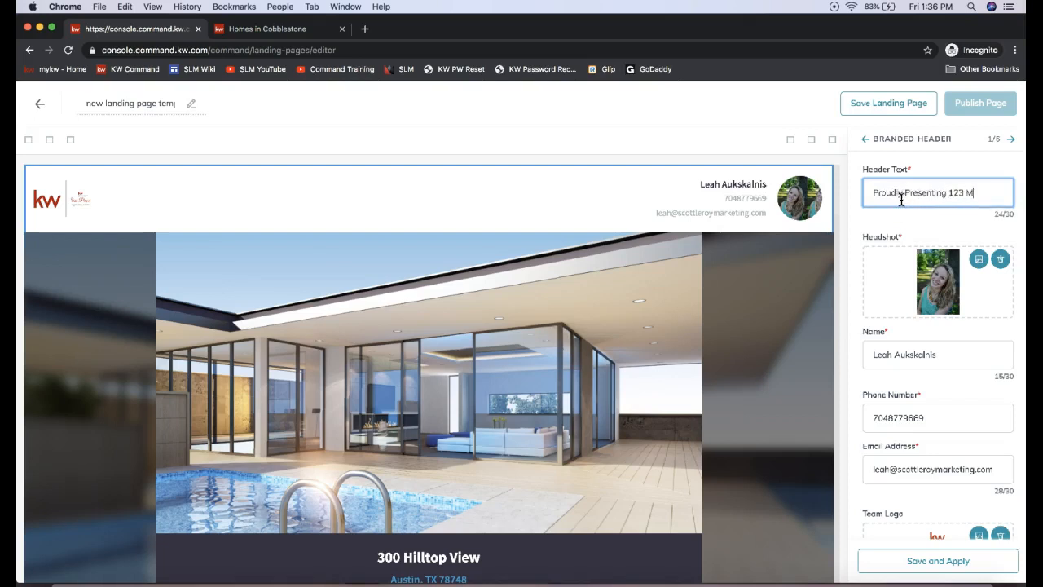
{"action": "left_click", "coordinate": [891, 387]}
{"action": "scroll", "coordinate": [935, 328], "scroll_direction": "down", "scroll_amount": 2}
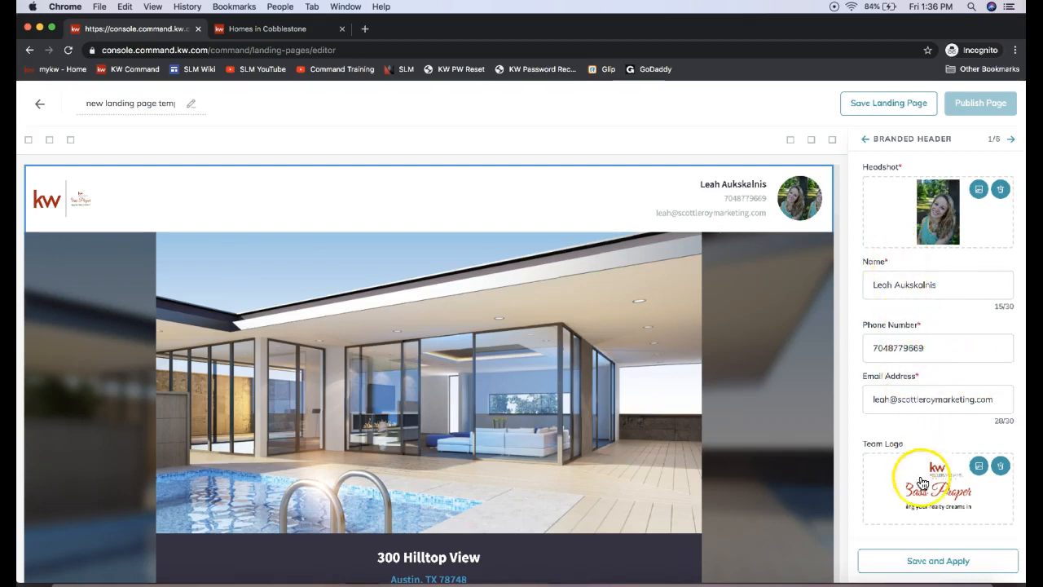
{"action": "left_click", "coordinate": [912, 562]}
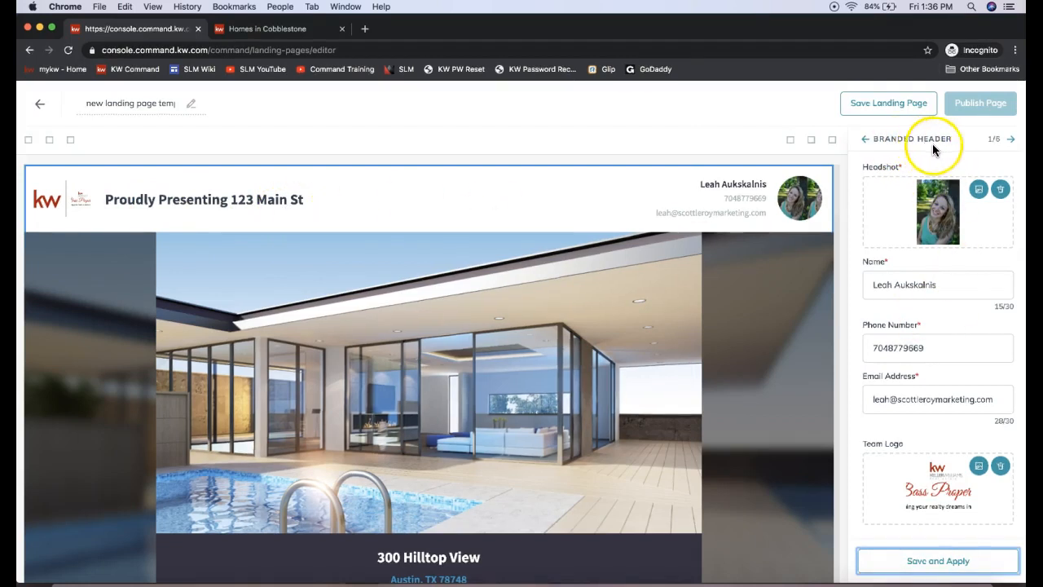
Step: Assign the USD 179500 listing in Tucson, AZ to the Listing widget from the listing search
{"action": "left_click", "coordinate": [1011, 142]}
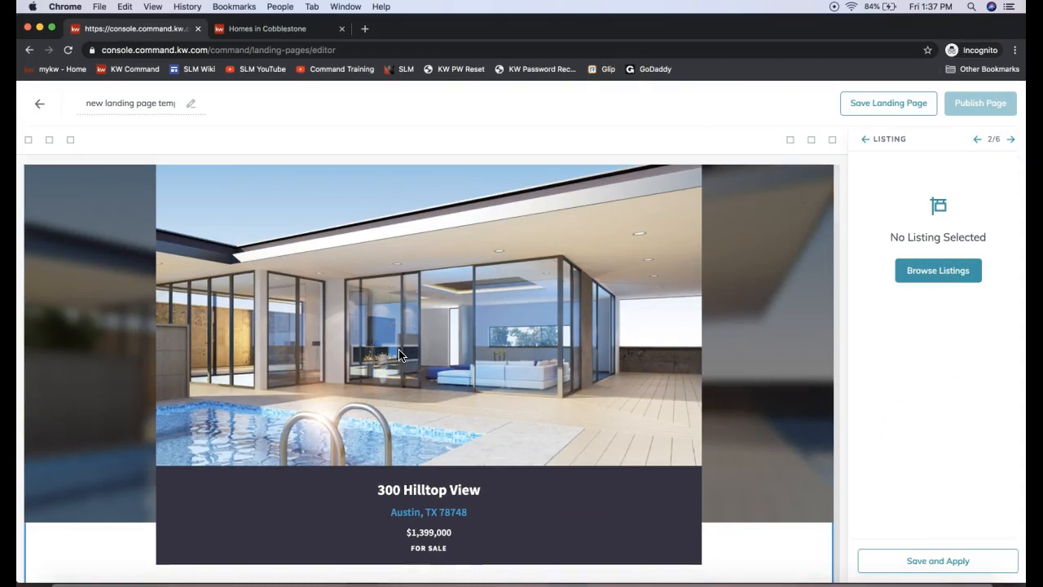
{"action": "left_click", "coordinate": [939, 274]}
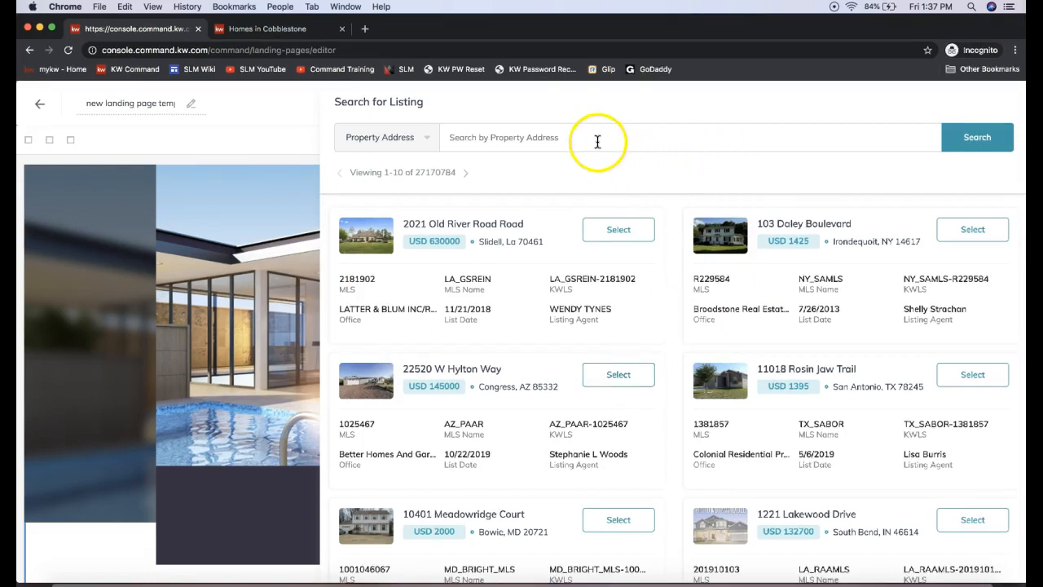
{"action": "left_click", "coordinate": [501, 141]}
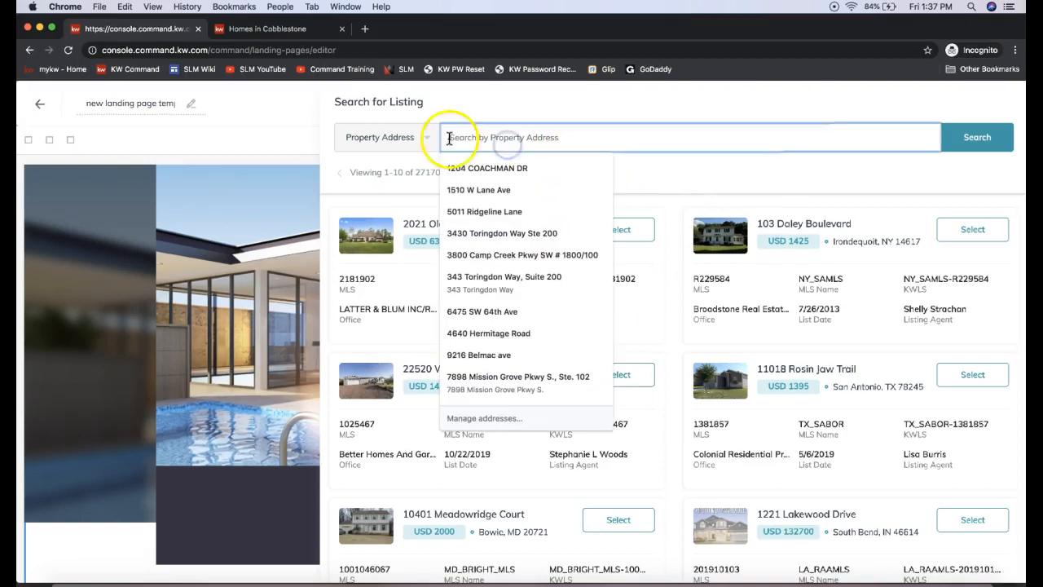
{"action": "left_click", "coordinate": [391, 139]}
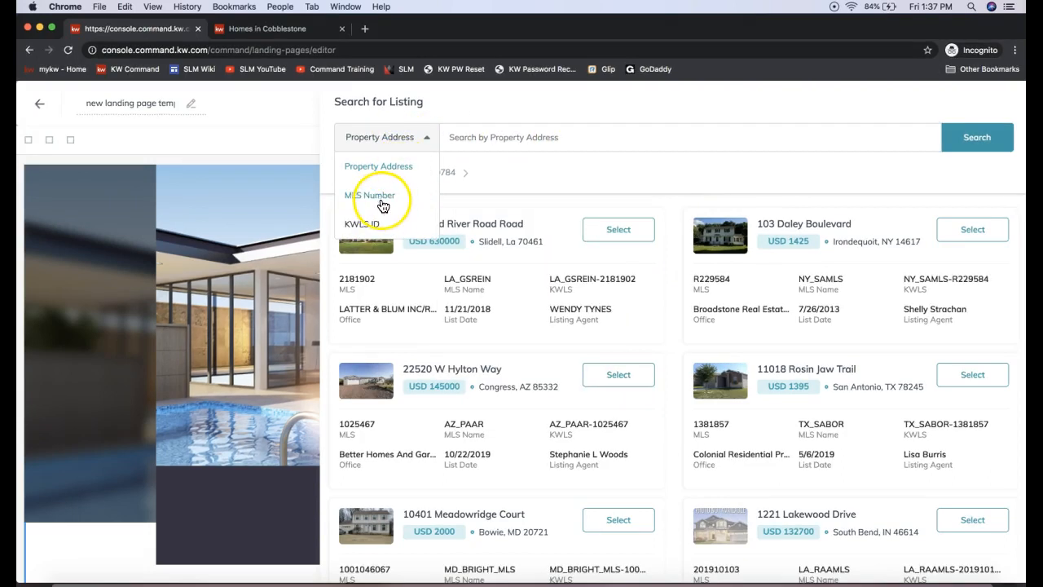
{"action": "left_click", "coordinate": [560, 138]}
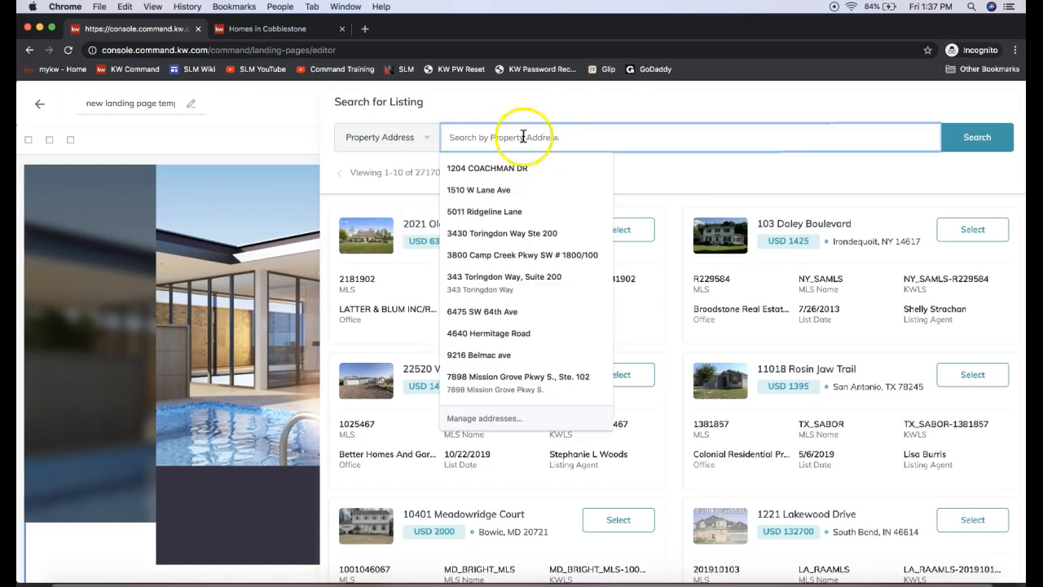
{"action": "left_click", "coordinate": [594, 106]}
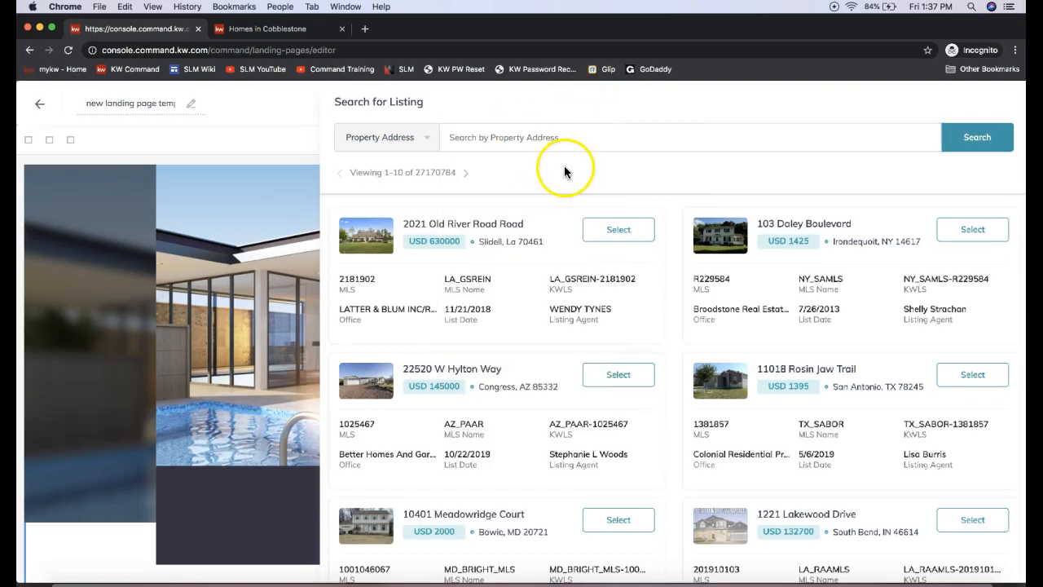
{"action": "scroll", "coordinate": [528, 374], "scroll_direction": "down", "scroll_amount": 1}
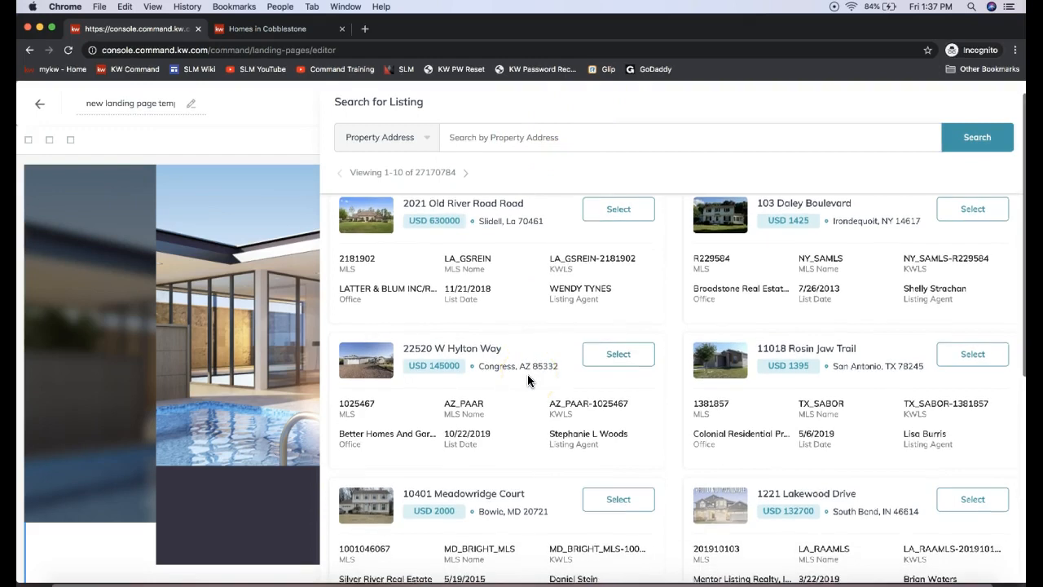
{"action": "scroll", "coordinate": [527, 374], "scroll_direction": "down", "scroll_amount": 4}
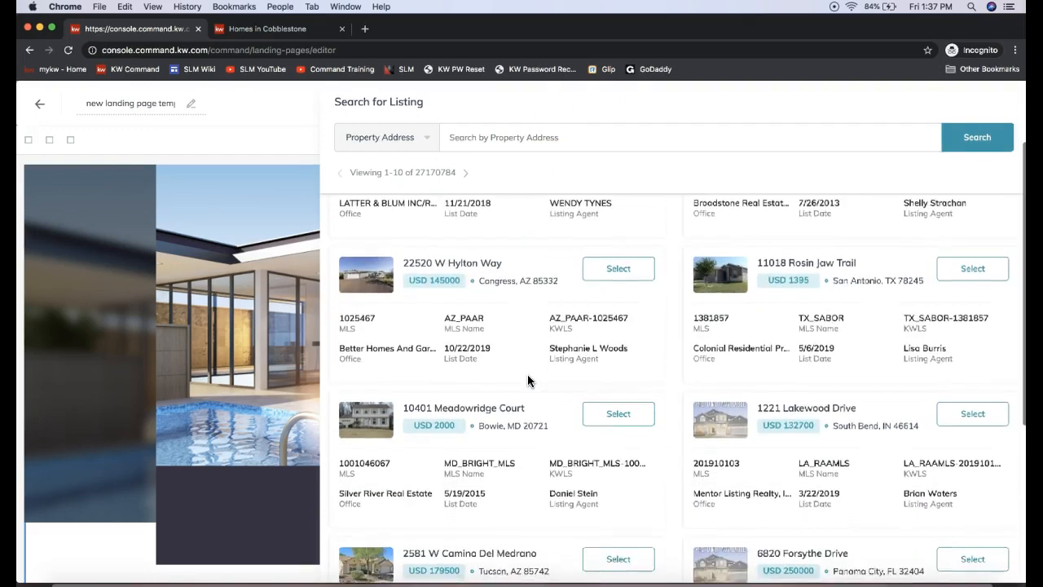
{"action": "scroll", "coordinate": [628, 484], "scroll_direction": "down", "scroll_amount": 2}
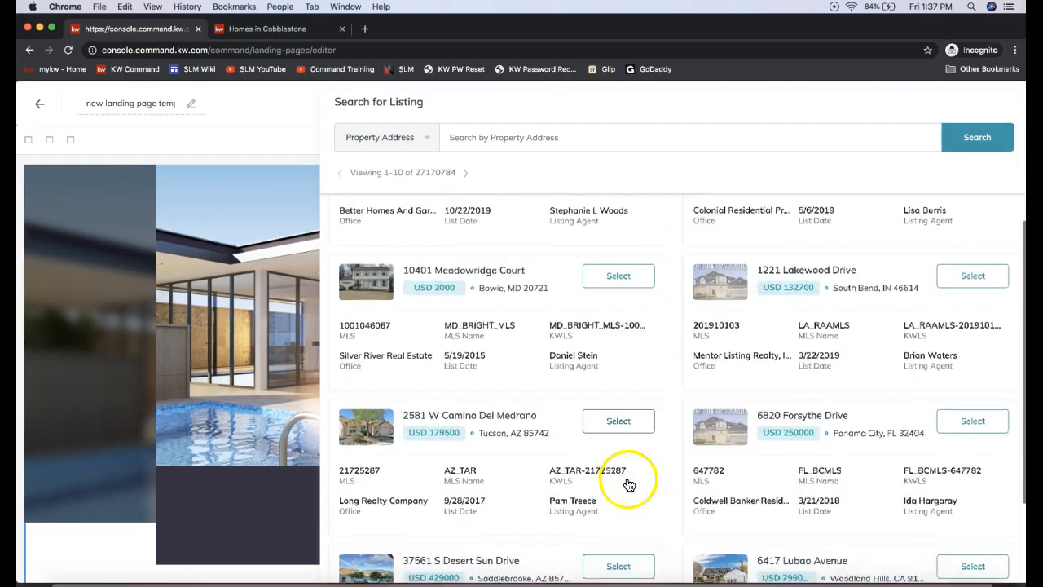
{"action": "left_click", "coordinate": [619, 425]}
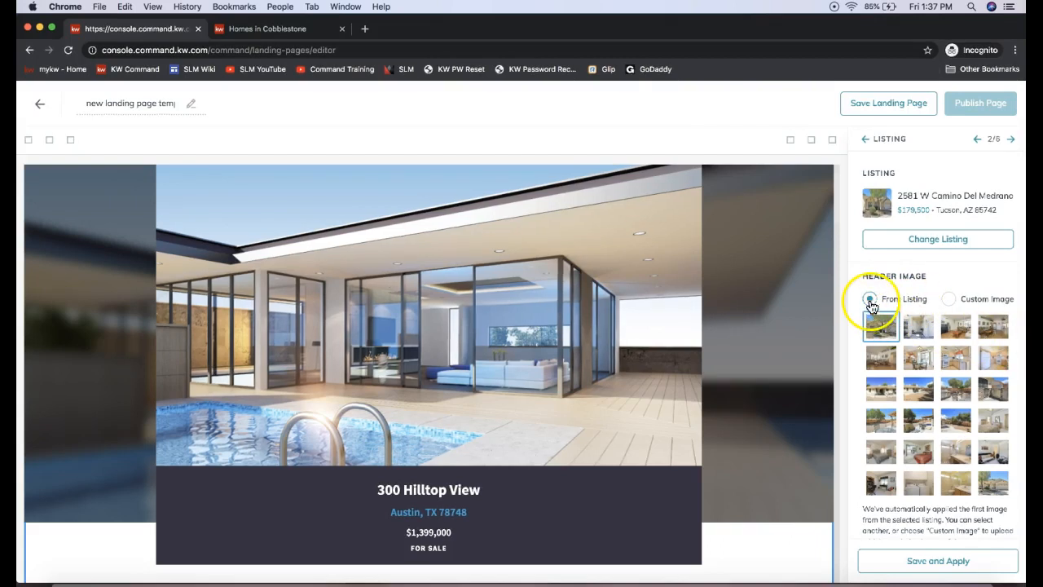
Step: Use the listing's first photo as the header image and apply the Listing widget's settings to the page
{"action": "left_click_drag", "start_coordinate": [927, 276], "coordinate": [863, 275]}
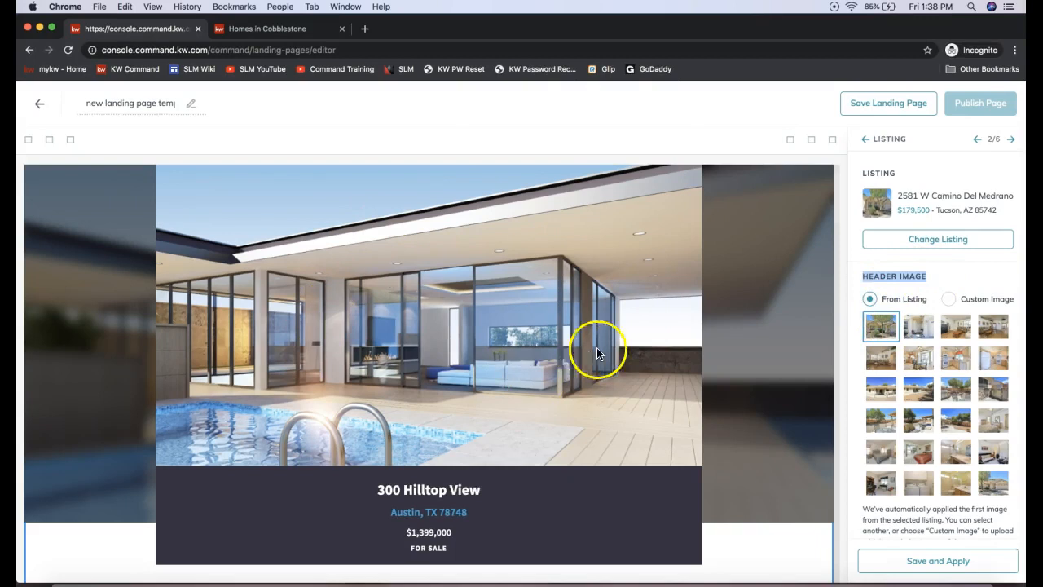
{"action": "left_click", "coordinate": [902, 339]}
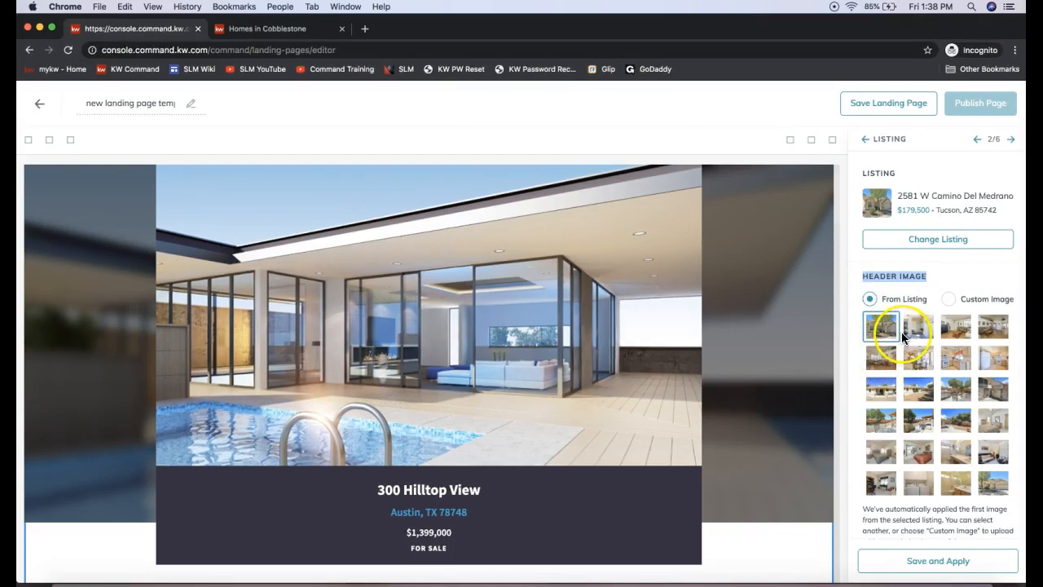
{"action": "left_click", "coordinate": [921, 327]}
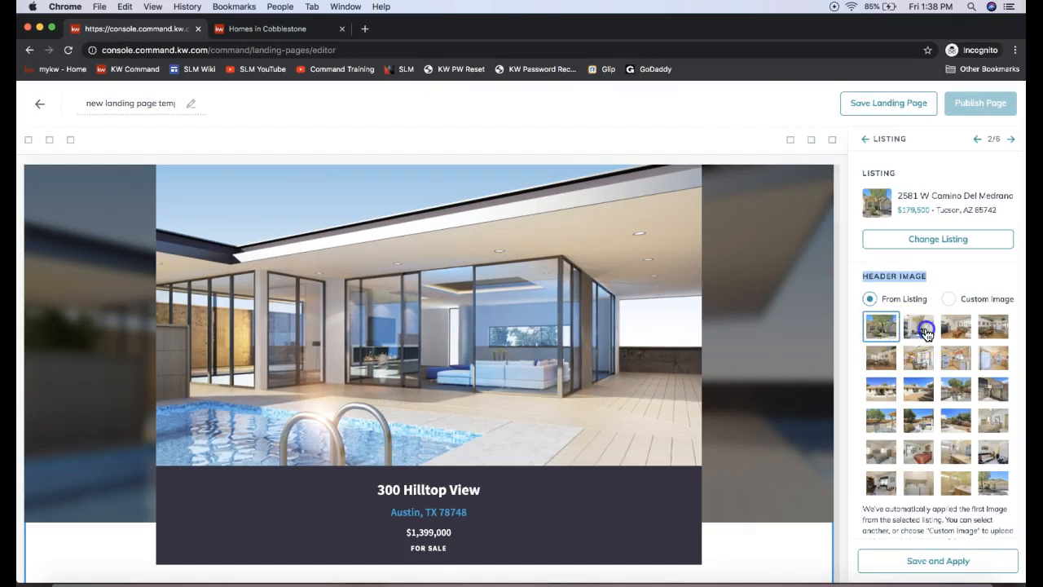
{"action": "left_click", "coordinate": [918, 367]}
{"action": "left_click", "coordinate": [880, 332]}
{"action": "left_click", "coordinate": [950, 300]}
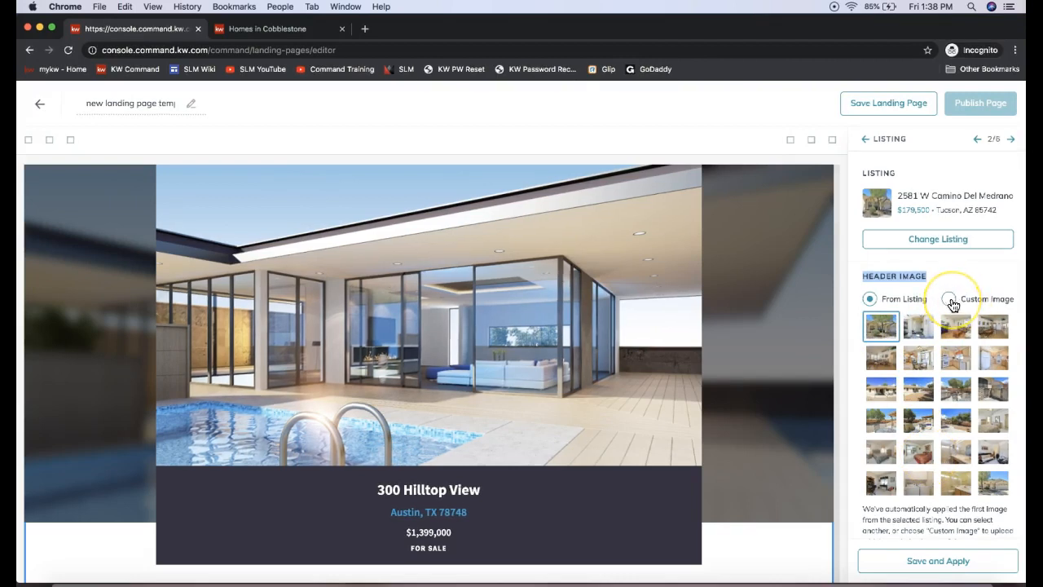
{"action": "scroll", "coordinate": [939, 533], "scroll_direction": "down", "scroll_amount": 1}
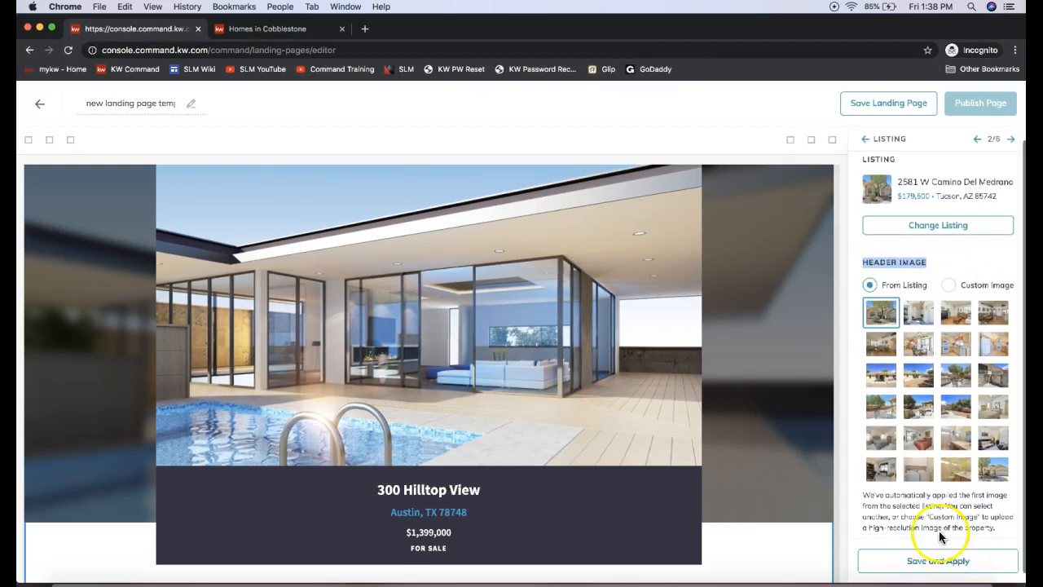
{"action": "scroll", "coordinate": [938, 530], "scroll_direction": "down", "scroll_amount": 1}
{"action": "left_click", "coordinate": [922, 561]}
{"action": "left_click", "coordinate": [453, 434]}
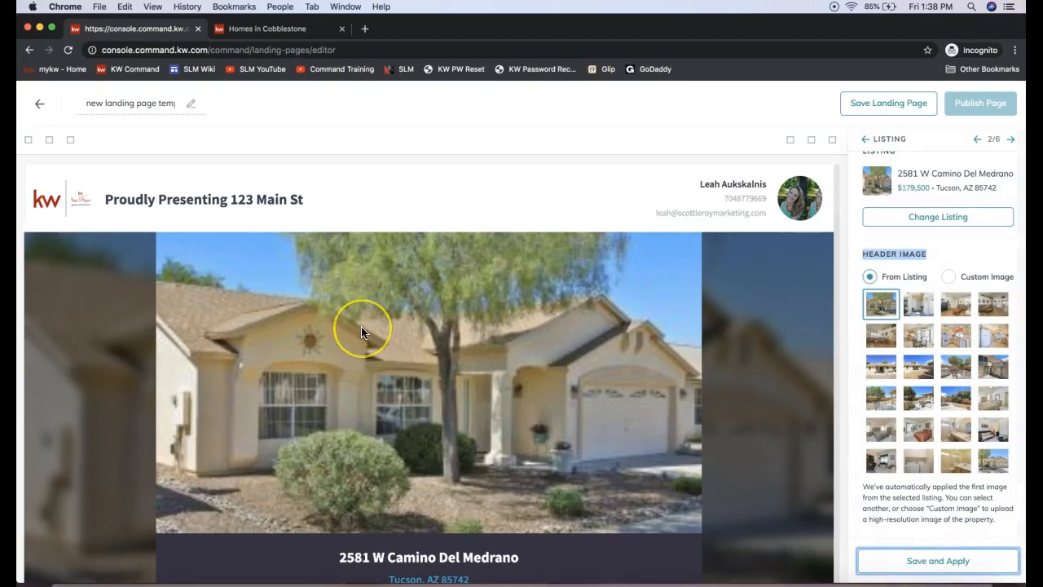
{"action": "scroll", "coordinate": [361, 326], "scroll_direction": "down", "scroll_amount": 1}
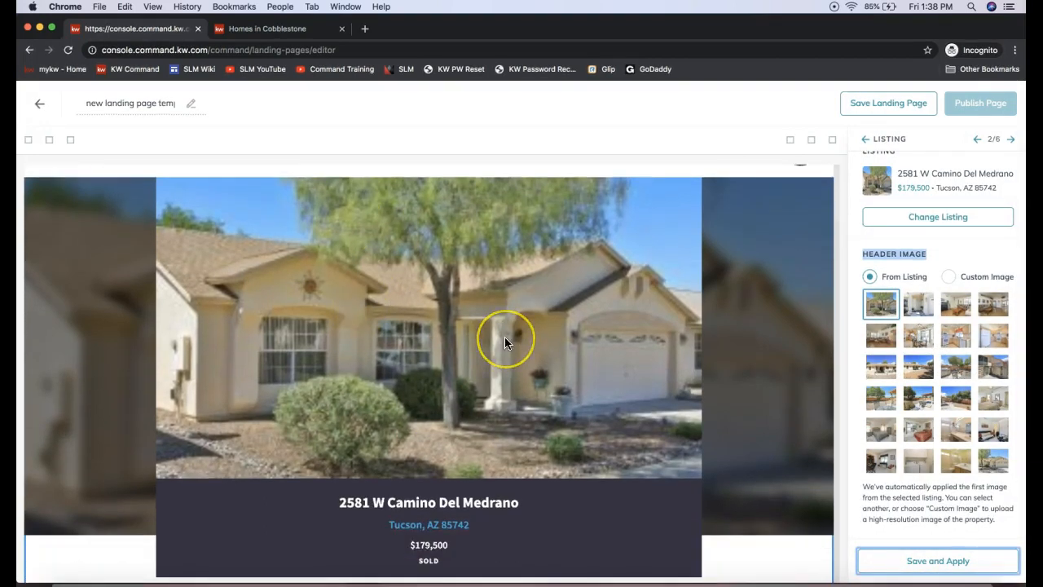
Step: Review the applied listing down the page, examining its property facts, photo gallery, details and features, and location map
{"action": "scroll", "coordinate": [505, 337], "scroll_direction": "down", "scroll_amount": 3}
{"action": "scroll", "coordinate": [482, 366], "scroll_direction": "down", "scroll_amount": 1}
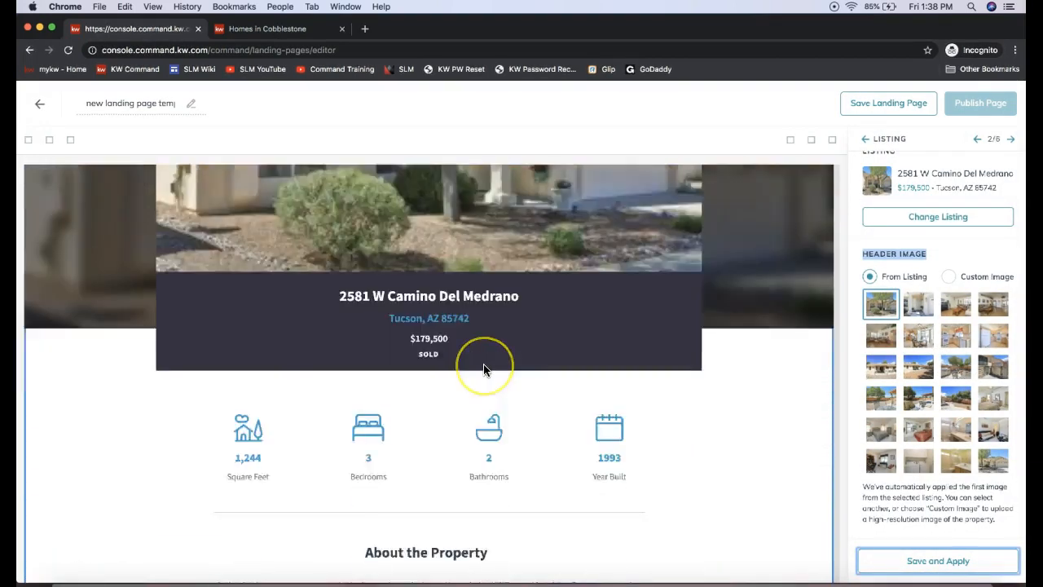
{"action": "scroll", "coordinate": [483, 369], "scroll_direction": "down", "scroll_amount": 10}
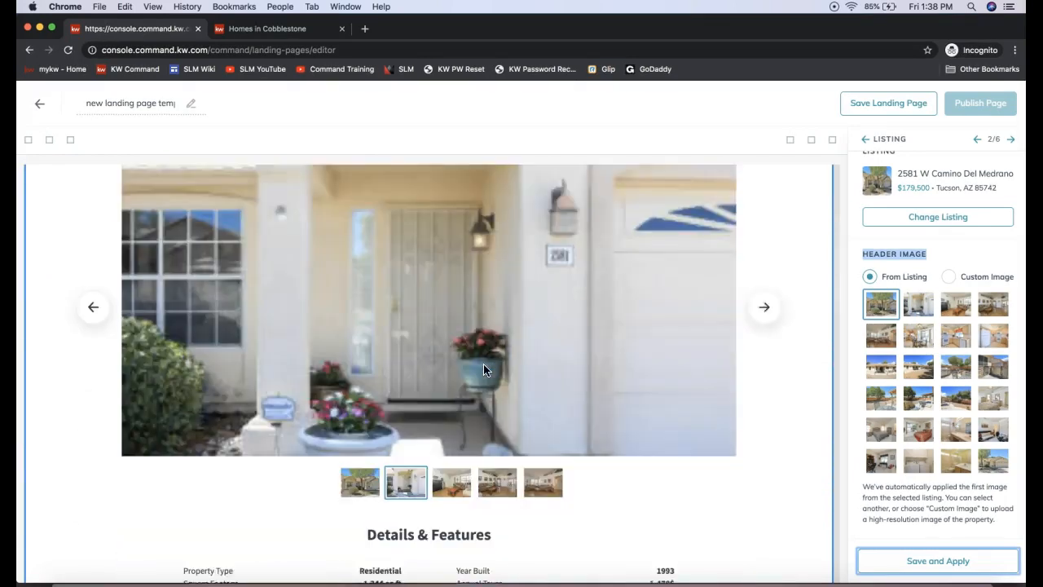
{"action": "scroll", "coordinate": [483, 367], "scroll_direction": "down", "scroll_amount": 6}
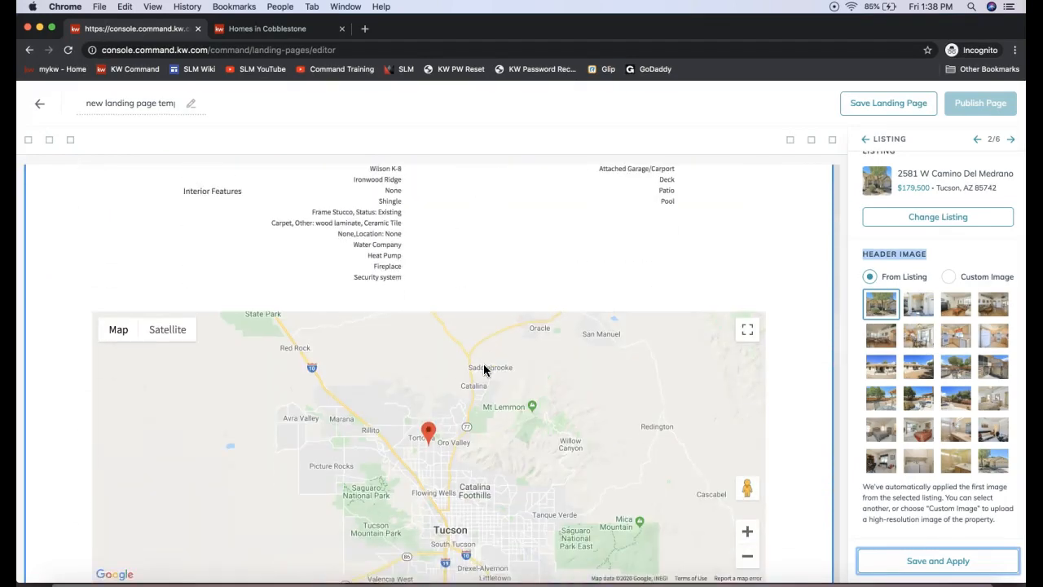
{"action": "scroll", "coordinate": [484, 369], "scroll_direction": "down", "scroll_amount": 3}
{"action": "scroll", "coordinate": [483, 369], "scroll_direction": "up", "scroll_amount": 4}
{"action": "scroll", "coordinate": [483, 365], "scroll_direction": "up", "scroll_amount": 15}
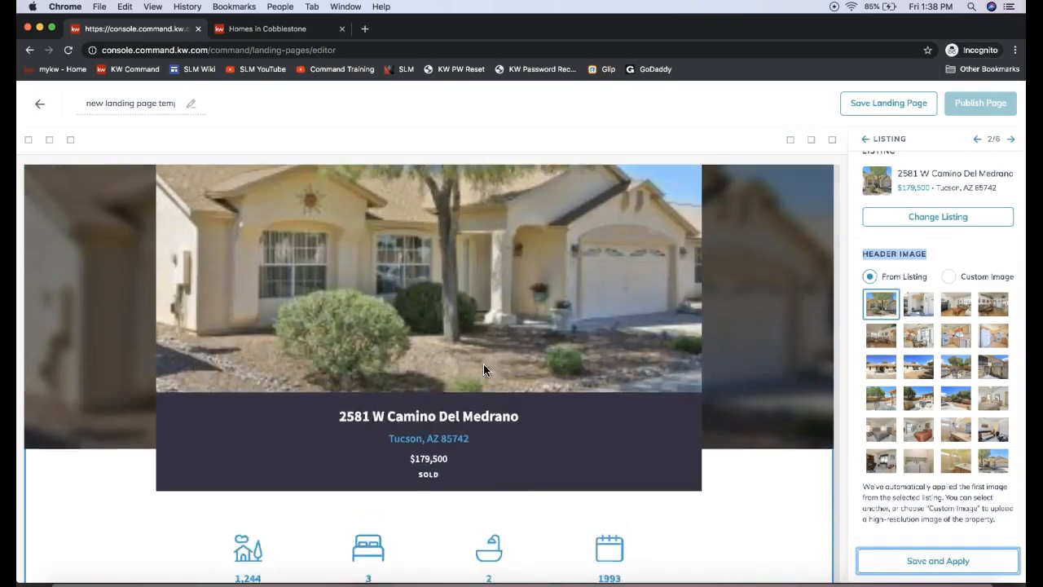
{"action": "scroll", "coordinate": [483, 370], "scroll_direction": "up", "scroll_amount": 3}
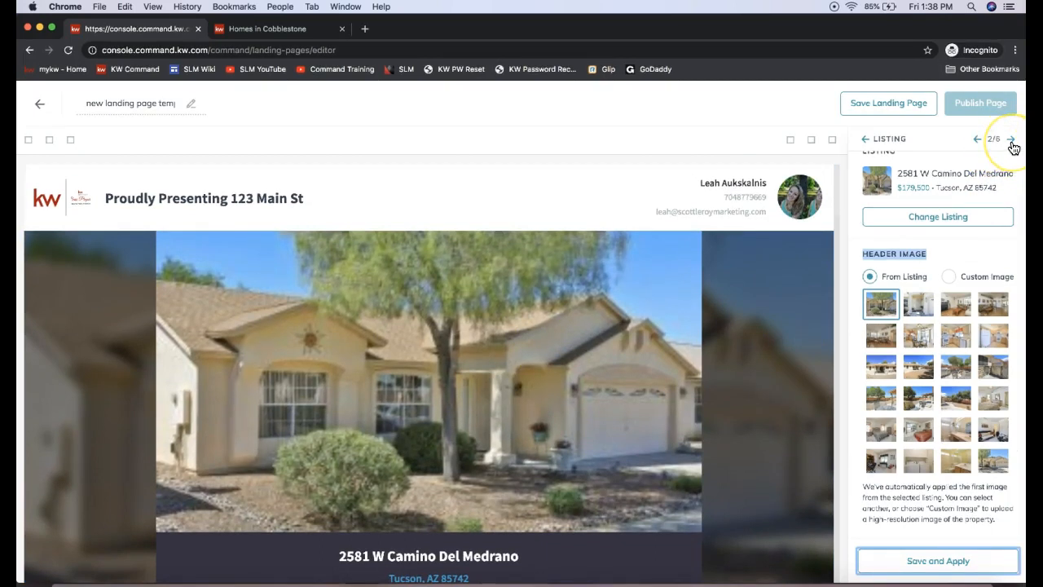
Step: Set the Lead Form widget's header text to "Schedule a Private Showing!" and apply it to the page
{"action": "left_click", "coordinate": [1011, 142]}
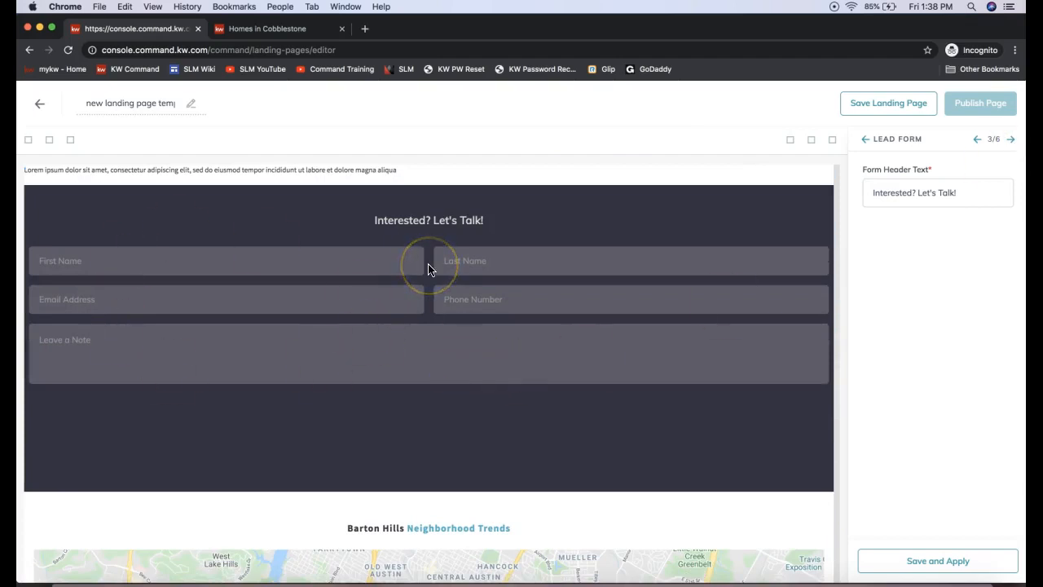
{"action": "triple_click", "coordinate": [932, 191]}
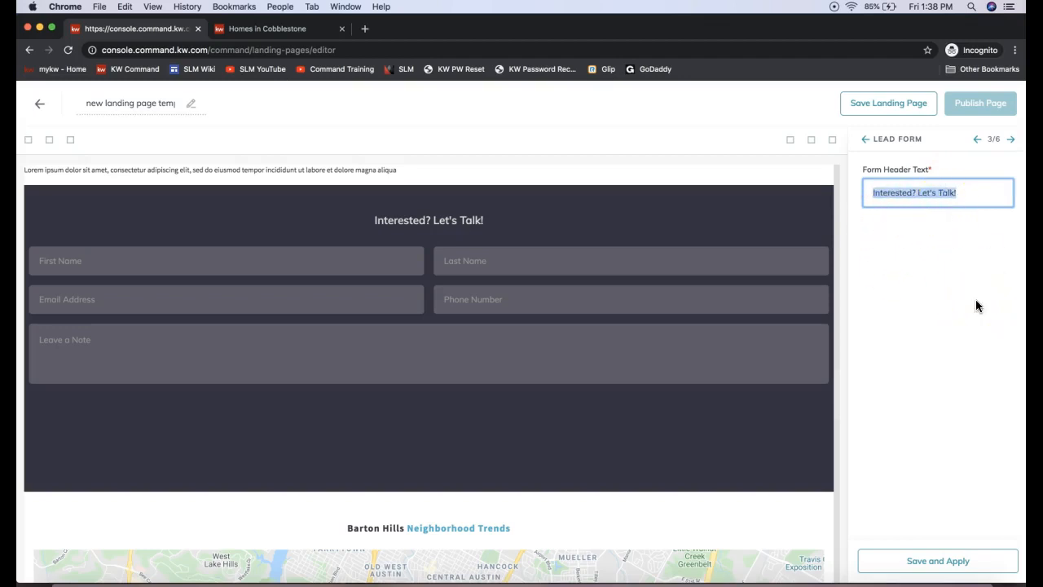
{"action": "type", "text": "Schedule a Pri"}
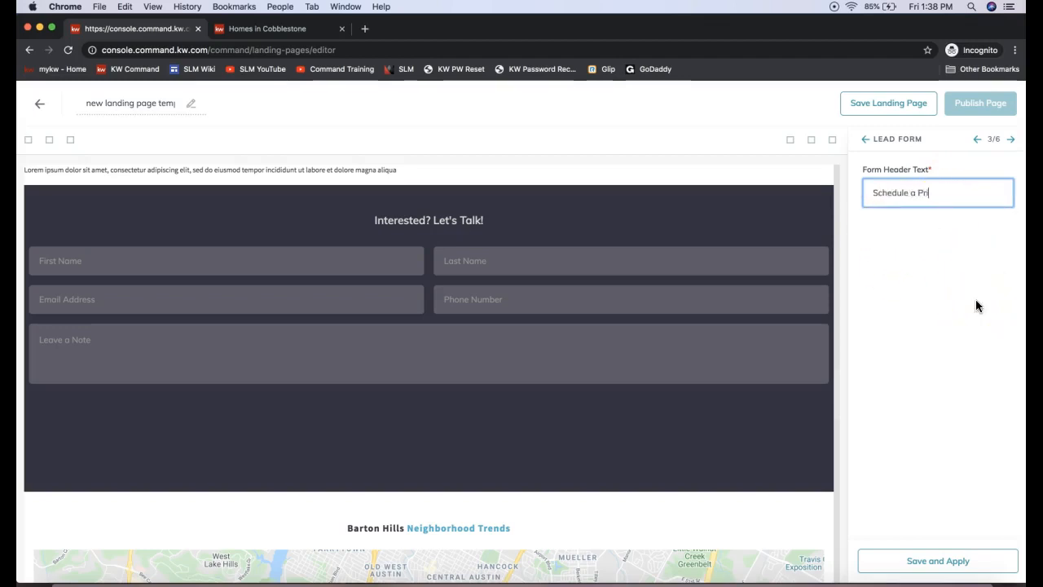
{"action": "type", "text": "vate Showing!"}
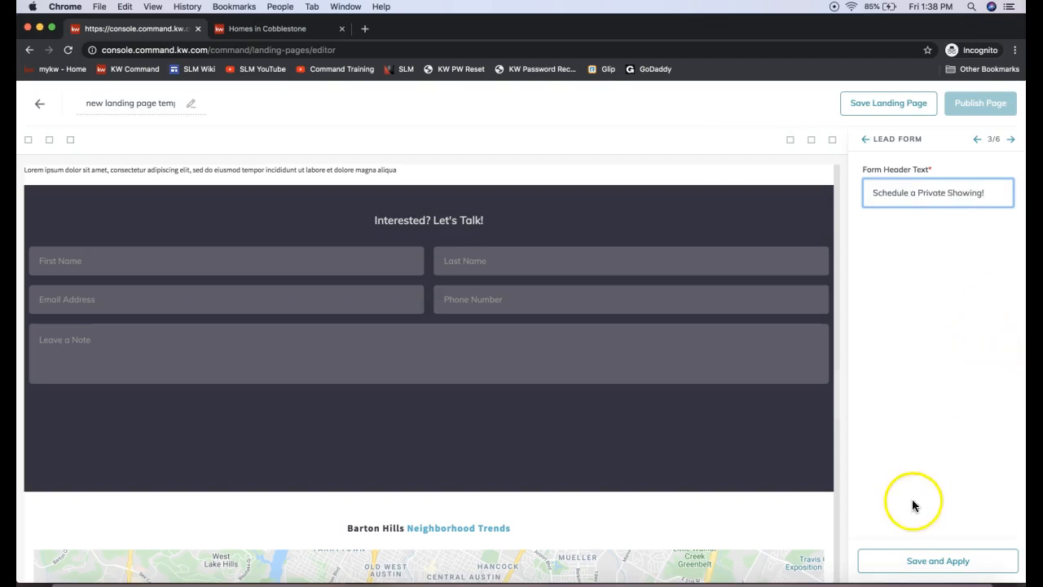
{"action": "left_click", "coordinate": [916, 562]}
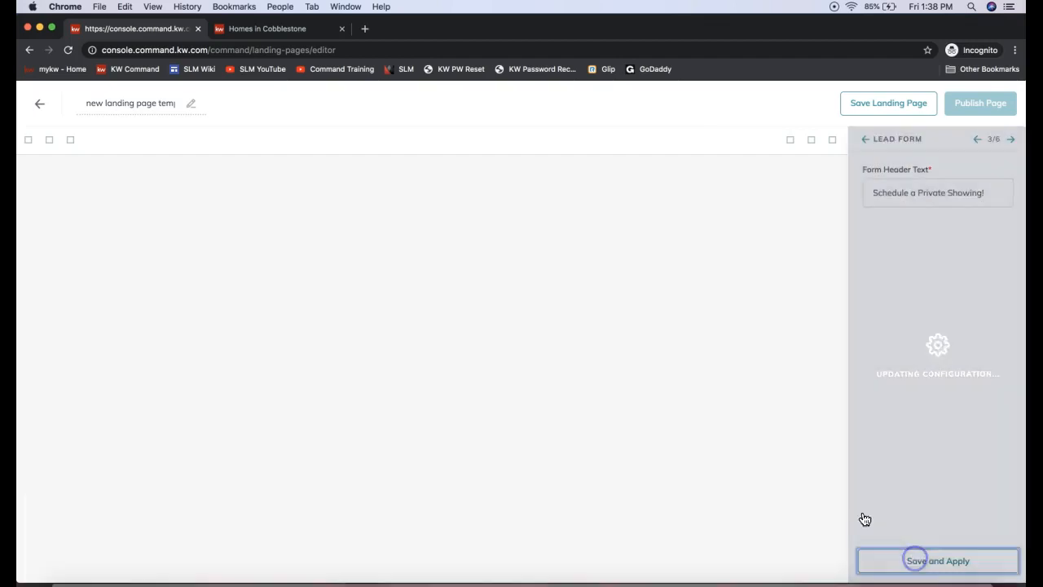
{"action": "scroll", "coordinate": [468, 342], "scroll_direction": "down", "scroll_amount": 20}
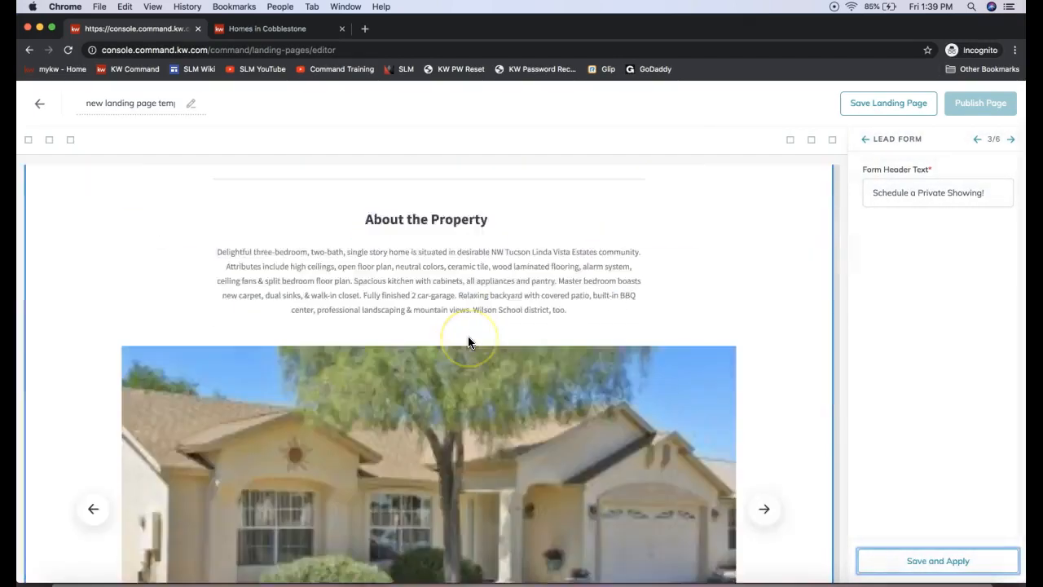
{"action": "scroll", "coordinate": [468, 342], "scroll_direction": "up", "scroll_amount": 5}
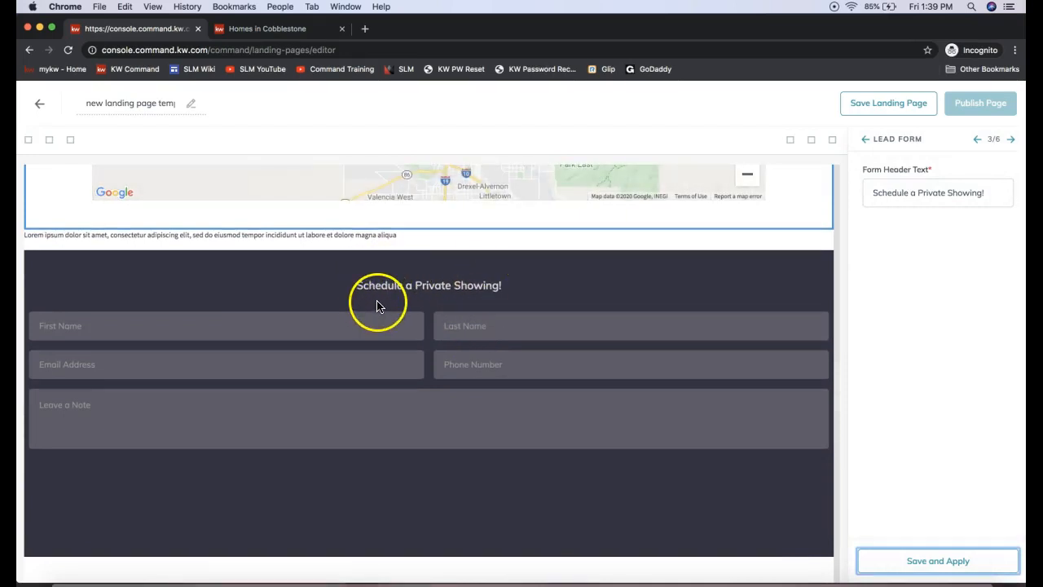
Step: Enter "Hunter Oaks Neighborhood Trends" as the header of the New Market Snap widget
{"action": "left_click", "coordinate": [1010, 143]}
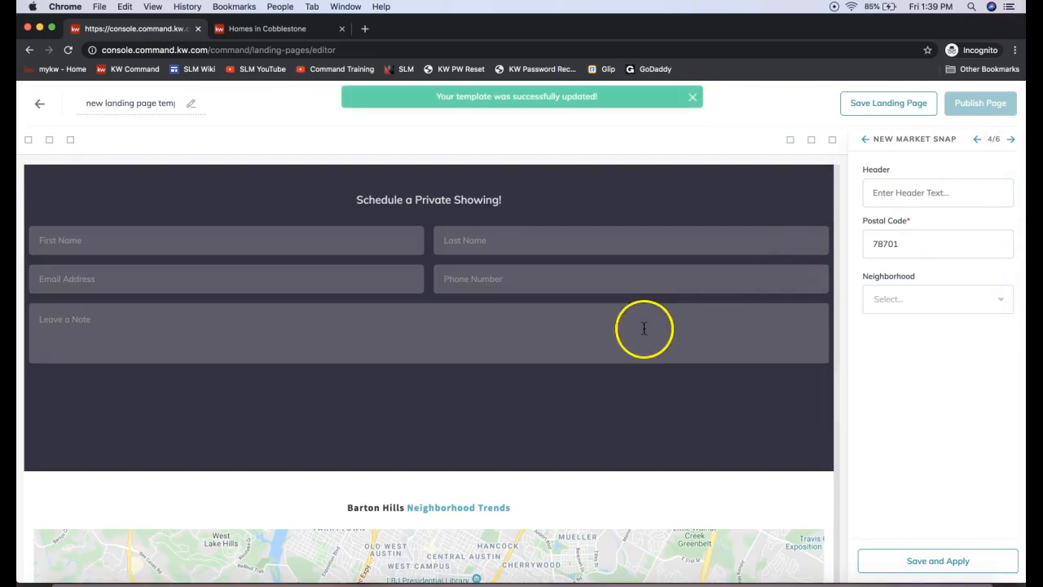
{"action": "scroll", "coordinate": [644, 328], "scroll_direction": "down", "scroll_amount": 3}
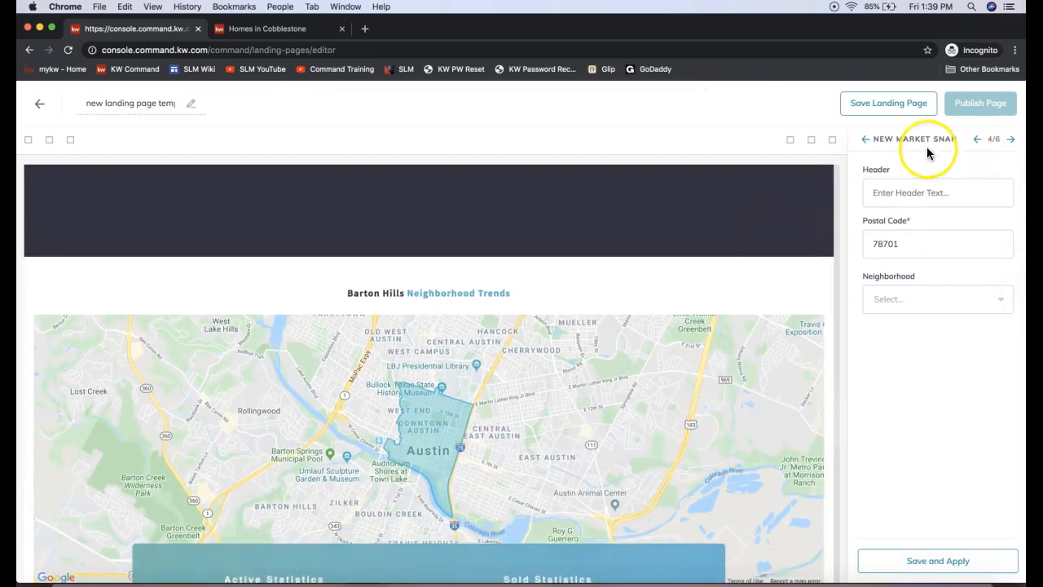
{"action": "left_click_drag", "start_coordinate": [872, 139], "coordinate": [958, 144]}
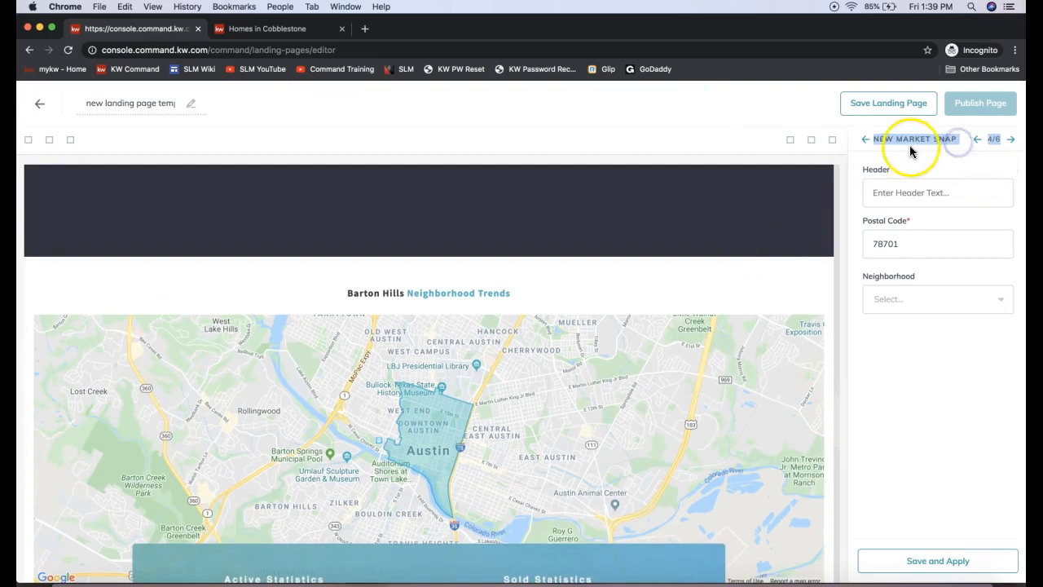
{"action": "scroll", "coordinate": [775, 307], "scroll_direction": "down", "scroll_amount": 2}
{"action": "scroll", "coordinate": [774, 301], "scroll_direction": "down", "scroll_amount": 2}
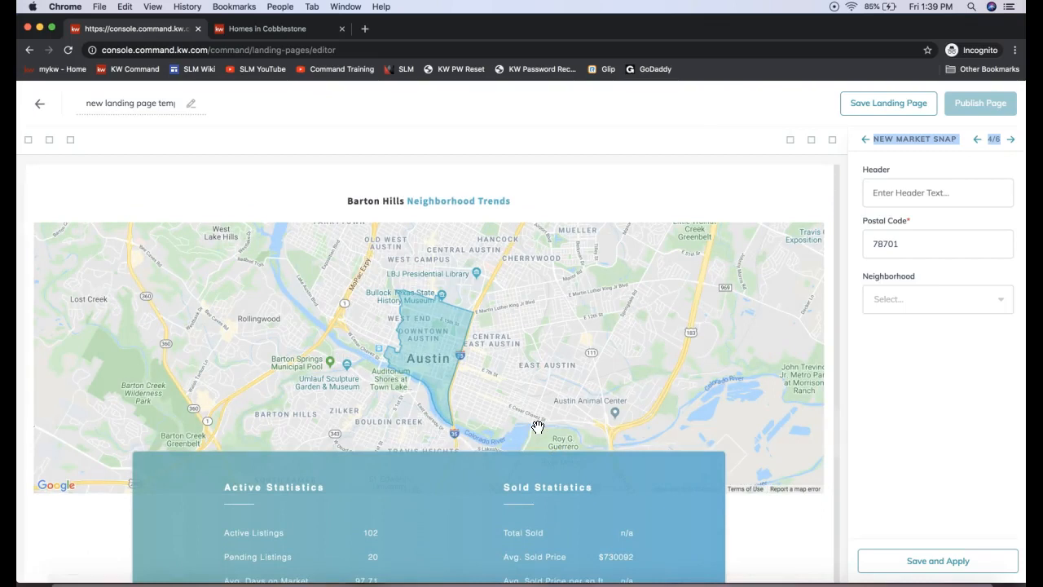
{"action": "left_click", "coordinate": [885, 193]}
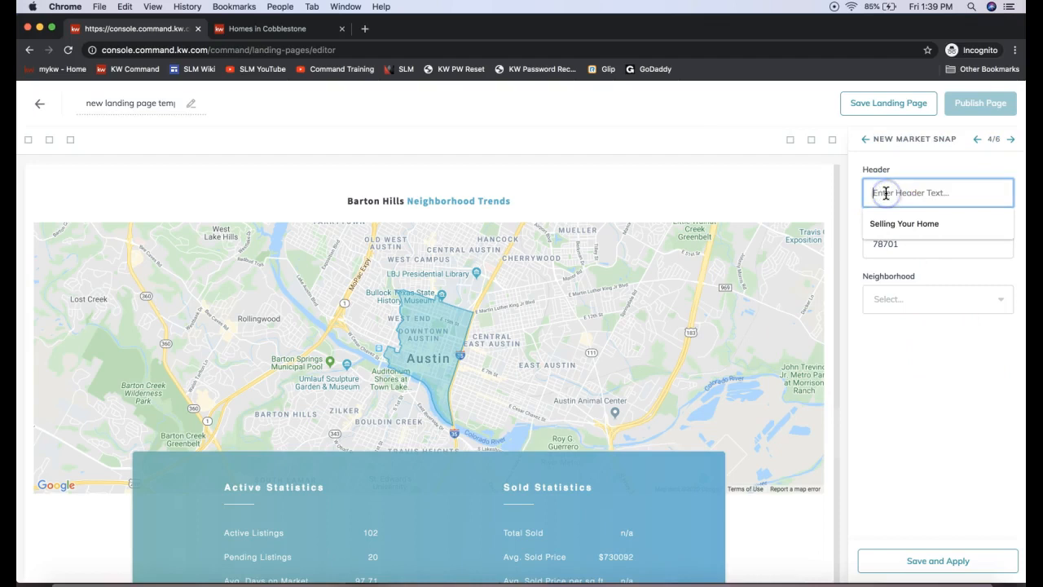
{"action": "type", "text": "Hunter Oaks Neighborhood ren"}
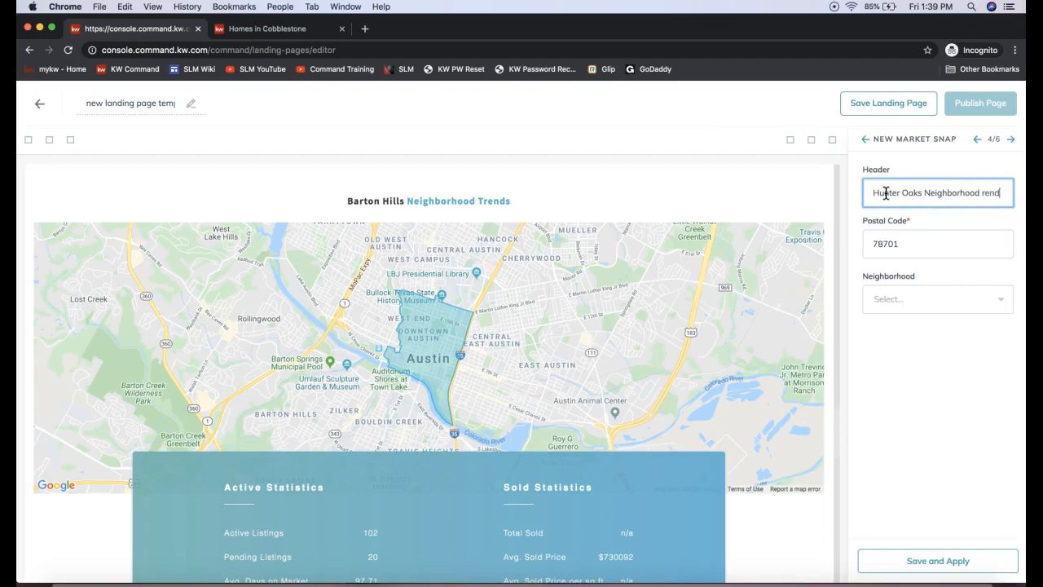
{"action": "type", "text": "ds"}
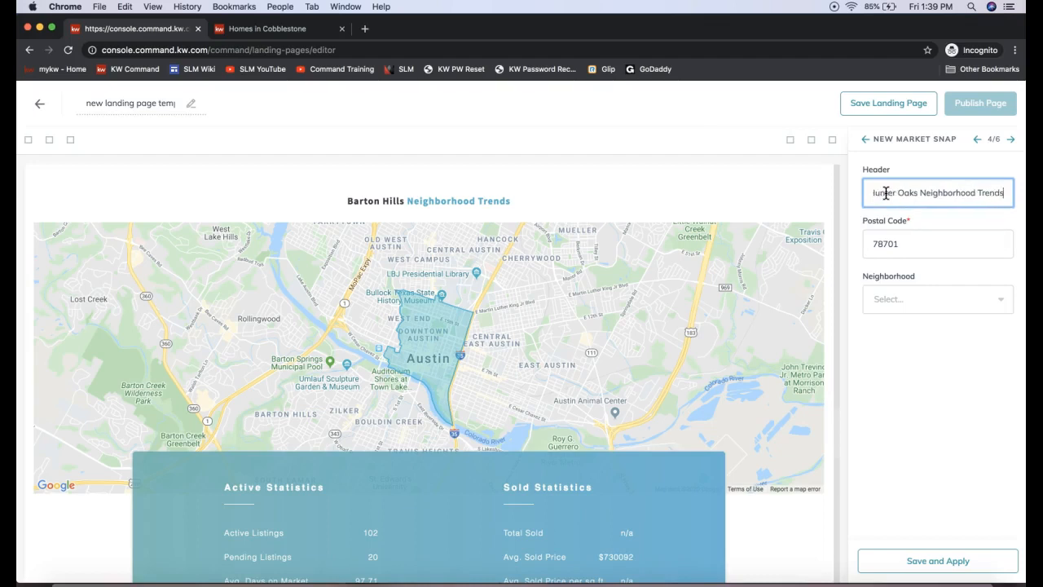
Step: Set the New Market Snap widget's postal code to 28173
{"action": "double_click", "coordinate": [893, 243]}
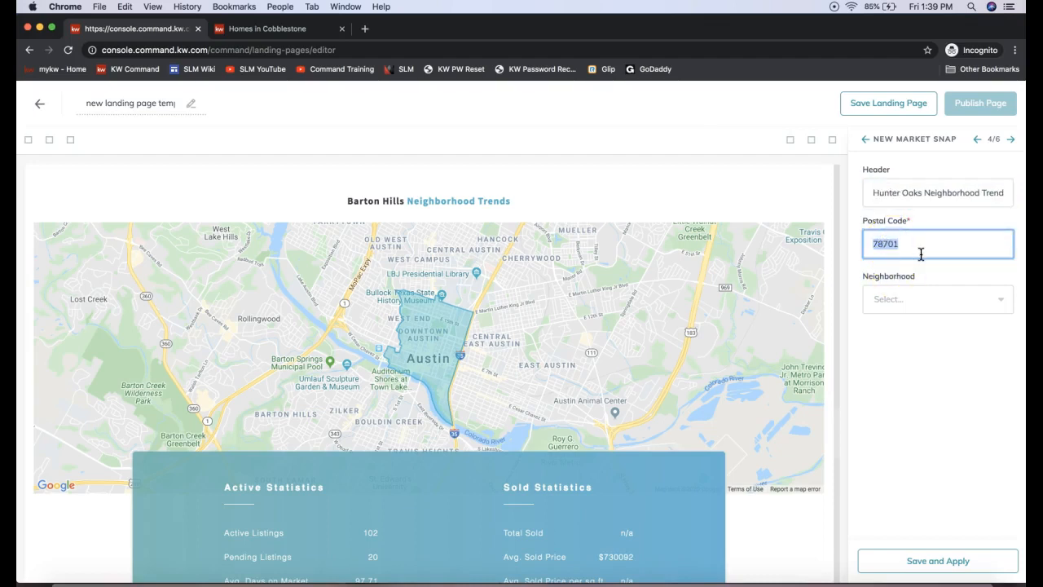
{"action": "type", "text": "28173"}
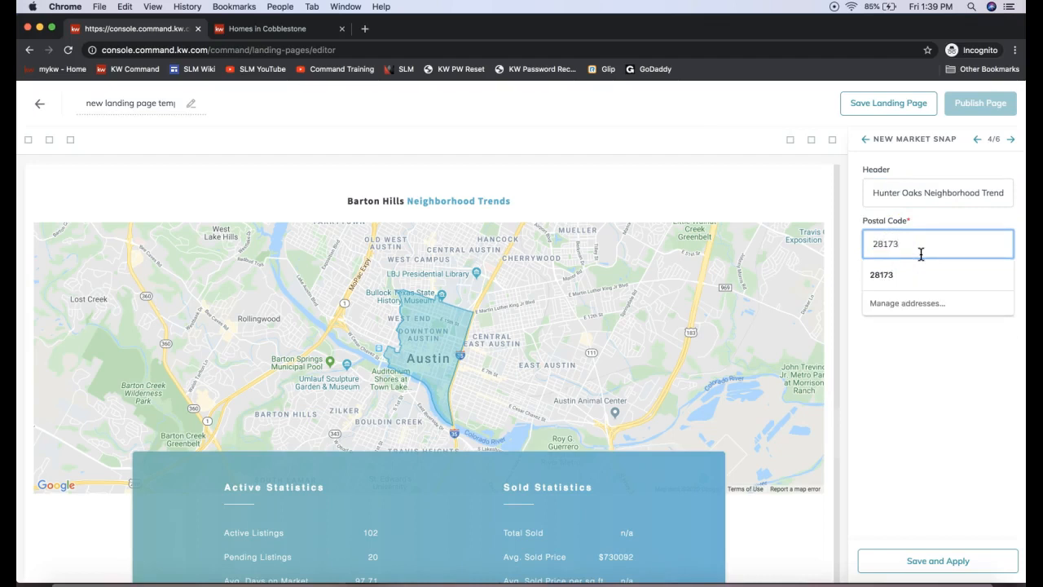
{"action": "left_click", "coordinate": [922, 277]}
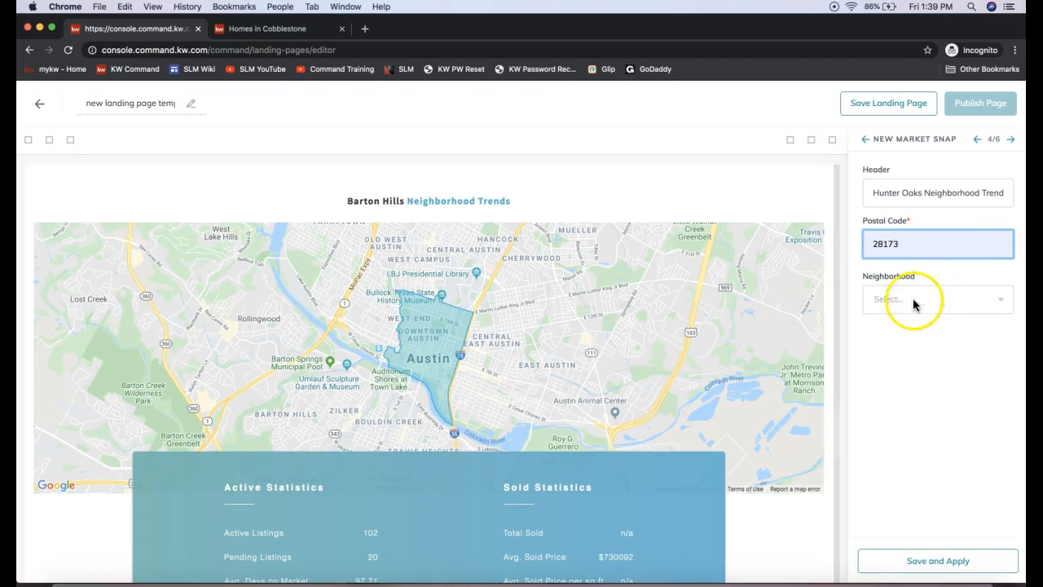
Step: Browse the neighborhoods for the postal code and choose Ardrey for the New Market Snap widget
{"action": "left_click", "coordinate": [914, 305]}
{"action": "scroll", "coordinate": [919, 355], "scroll_direction": "down", "scroll_amount": 1}
{"action": "scroll", "coordinate": [908, 334], "scroll_direction": "up", "scroll_amount": 1}
{"action": "left_click", "coordinate": [892, 299]}
{"action": "left_click", "coordinate": [892, 302]}
{"action": "scroll", "coordinate": [915, 380], "scroll_direction": "down", "scroll_amount": 5}
{"action": "scroll", "coordinate": [915, 380], "scroll_direction": "down", "scroll_amount": 7}
{"action": "scroll", "coordinate": [915, 380], "scroll_direction": "down", "scroll_amount": 8}
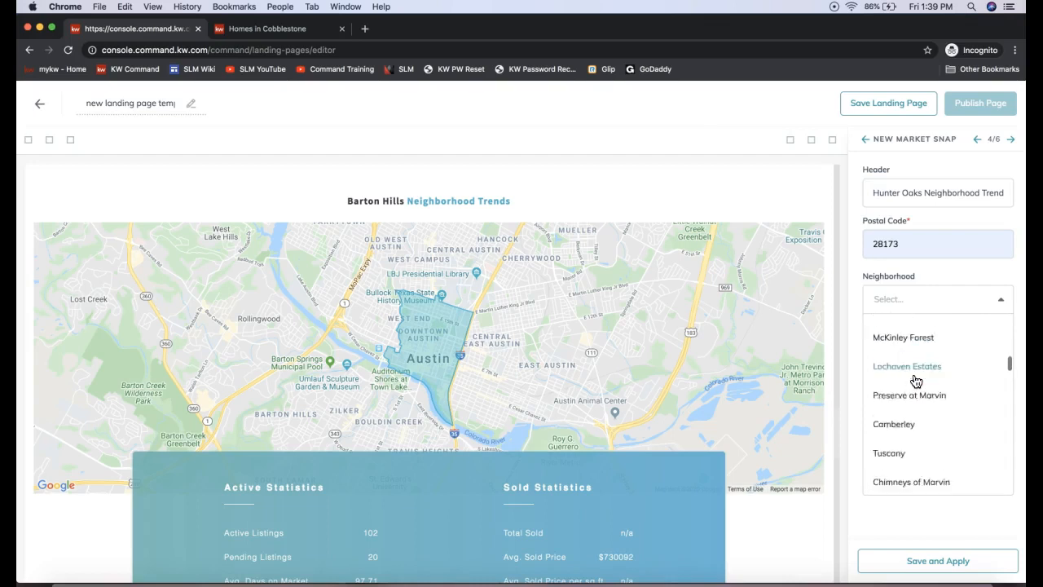
{"action": "scroll", "coordinate": [907, 360], "scroll_direction": "up", "scroll_amount": 3}
{"action": "scroll", "coordinate": [907, 360], "scroll_direction": "up", "scroll_amount": 4}
{"action": "left_click", "coordinate": [902, 327]}
{"action": "left_click", "coordinate": [908, 298]}
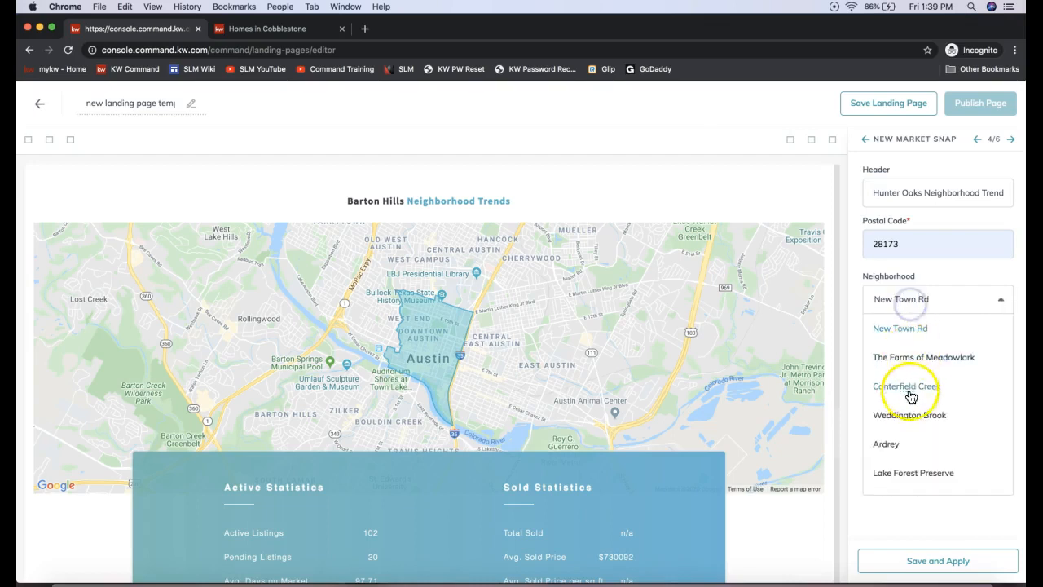
{"action": "left_click", "coordinate": [903, 449]}
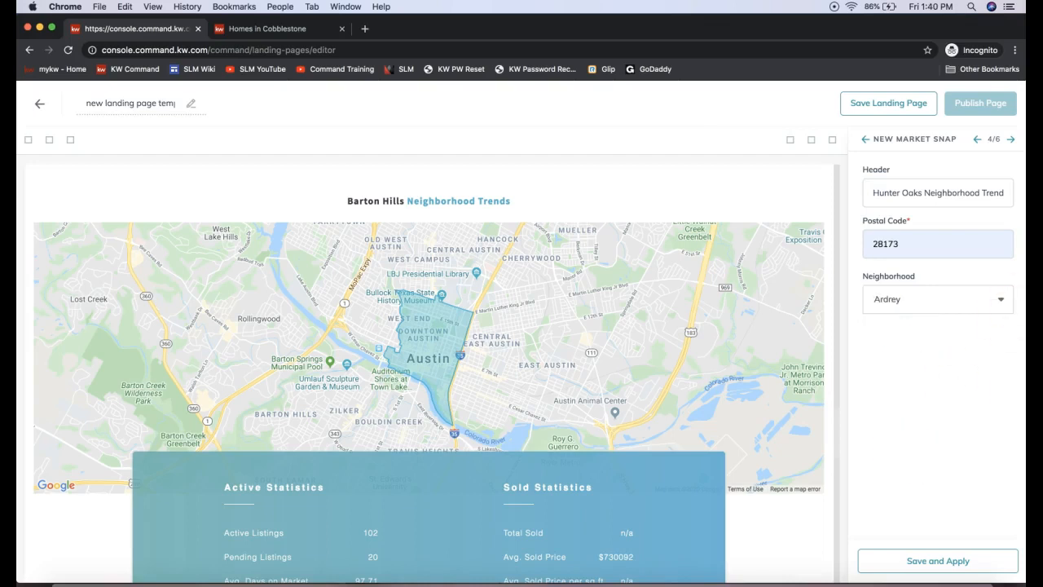
Step: Apply the New Market Snap settings and review the neighborhood heading, map, and active and sold statistics on the page
{"action": "left_click", "coordinate": [910, 556]}
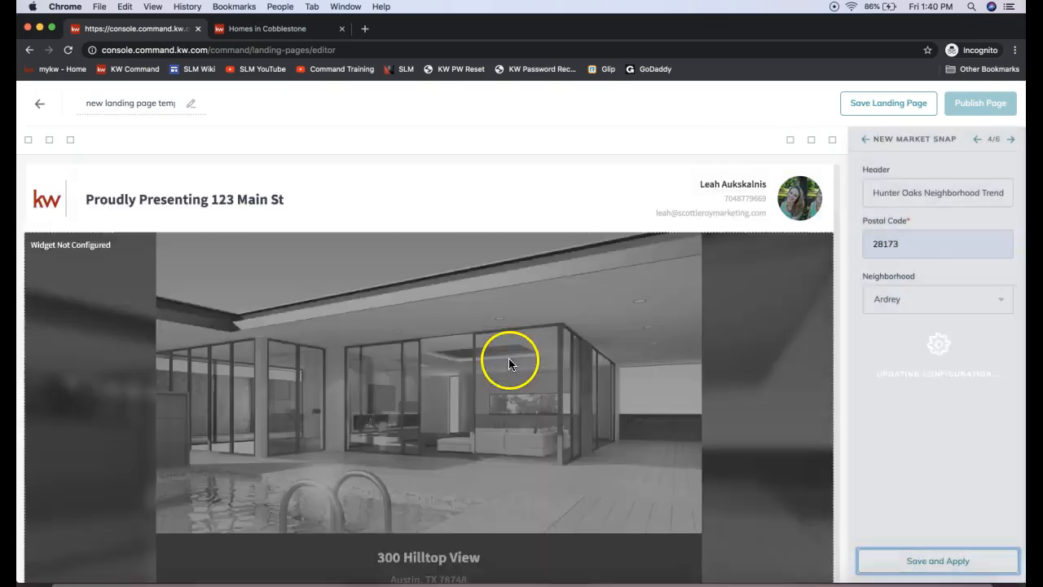
{"action": "scroll", "coordinate": [511, 360], "scroll_direction": "down", "scroll_amount": 8}
{"action": "scroll", "coordinate": [512, 364], "scroll_direction": "down", "scroll_amount": 15}
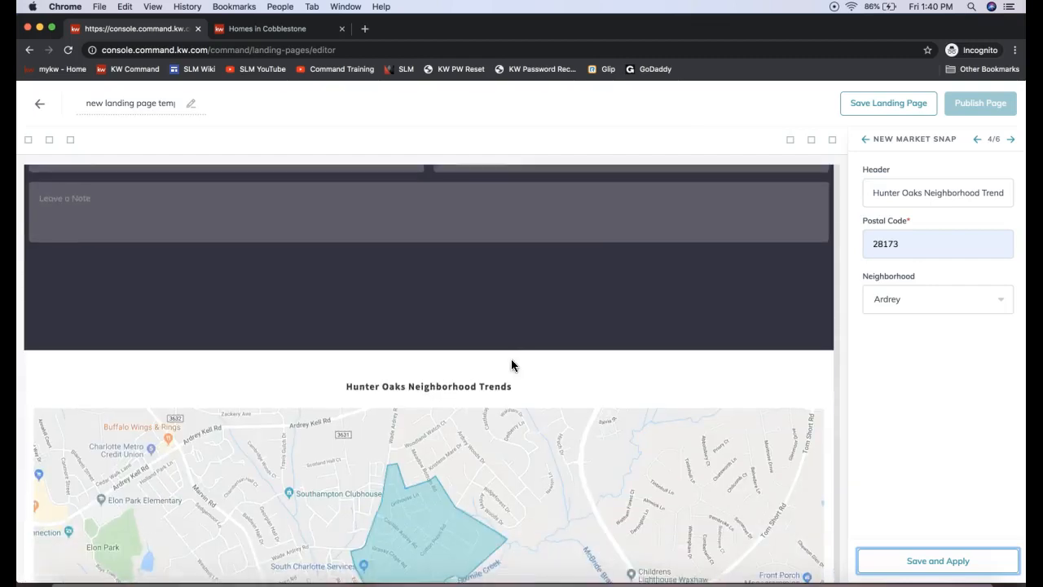
{"action": "scroll", "coordinate": [511, 365], "scroll_direction": "down", "scroll_amount": 4}
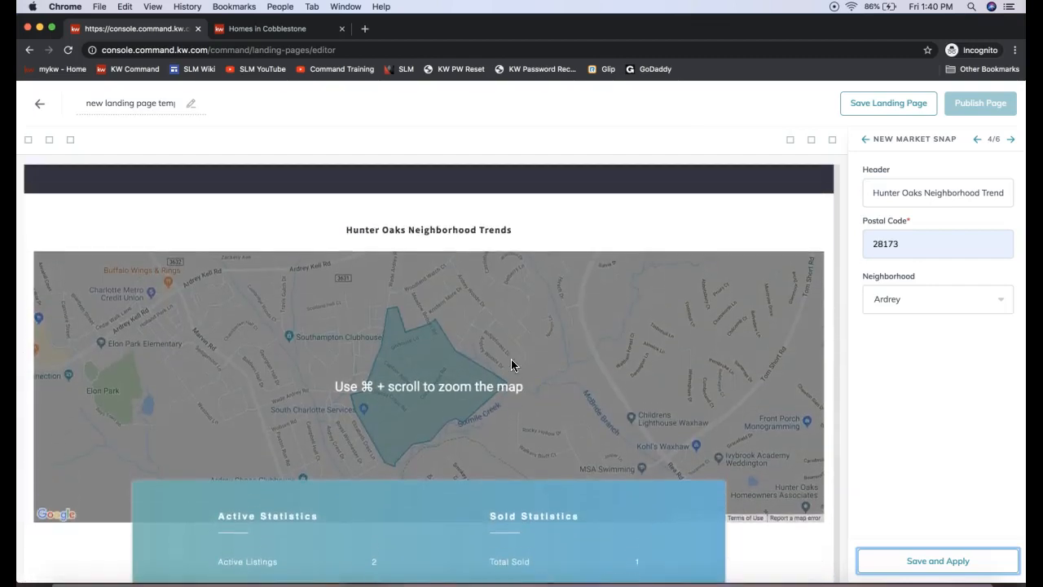
{"action": "left_click_drag", "start_coordinate": [530, 233], "coordinate": [349, 229]}
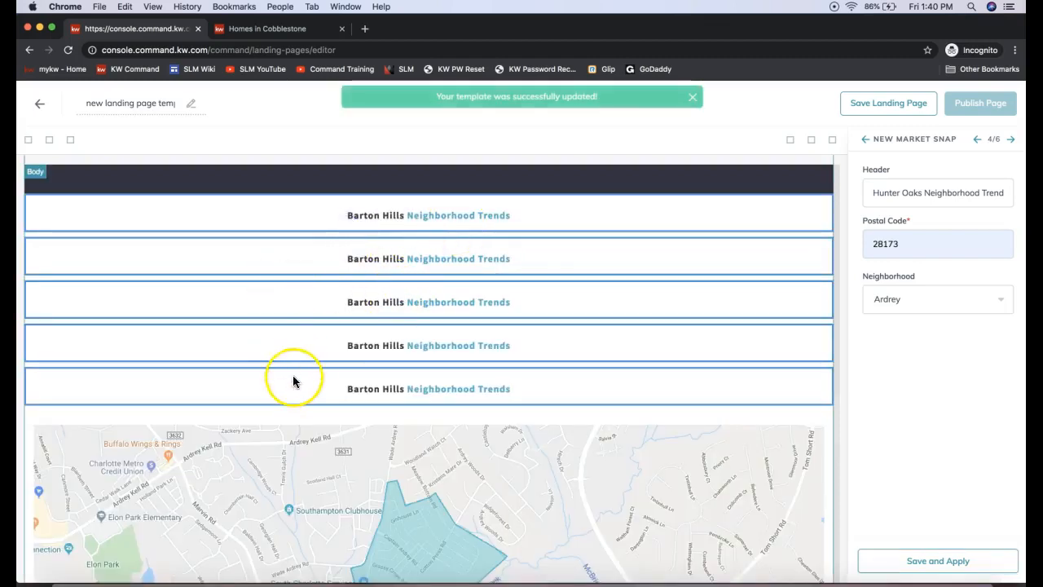
{"action": "scroll", "coordinate": [437, 372], "scroll_direction": "down", "scroll_amount": 3}
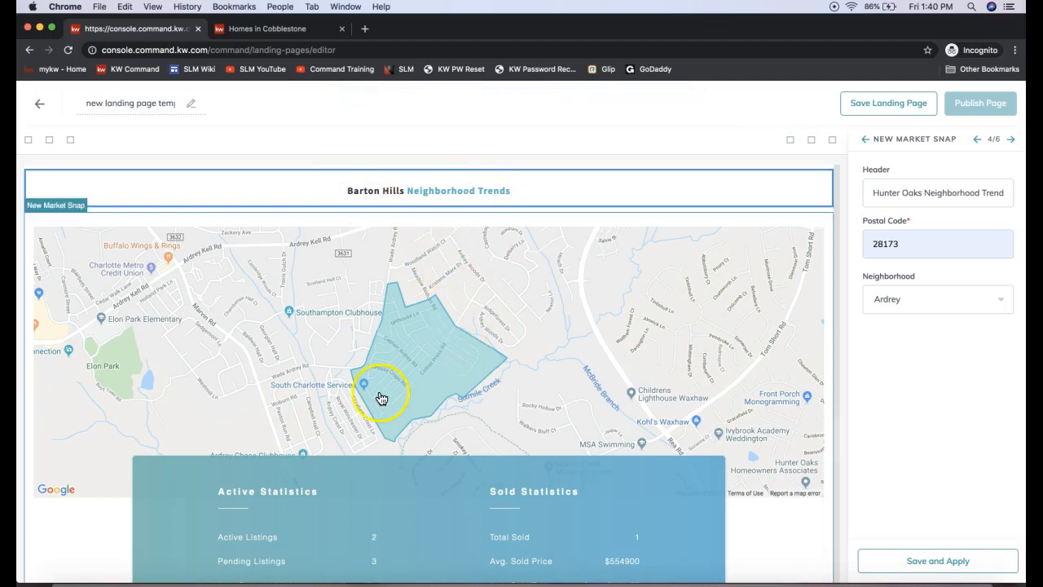
{"action": "scroll", "coordinate": [380, 398], "scroll_direction": "down", "scroll_amount": 3}
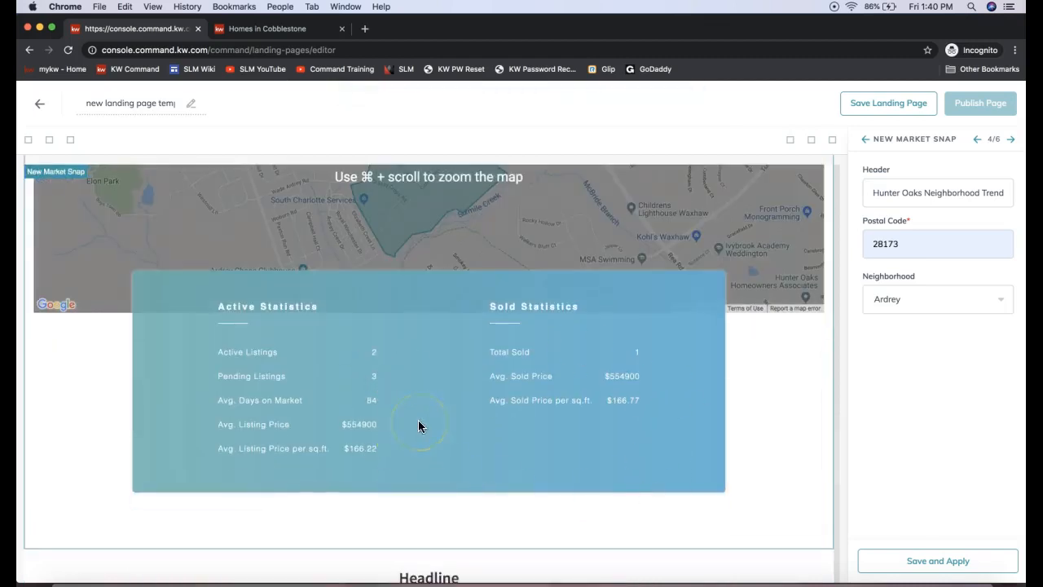
Step: Set the Video widget's headline to "Virtual Tour", leaving the description blank and a video URL as the source
{"action": "left_click", "coordinate": [1010, 143]}
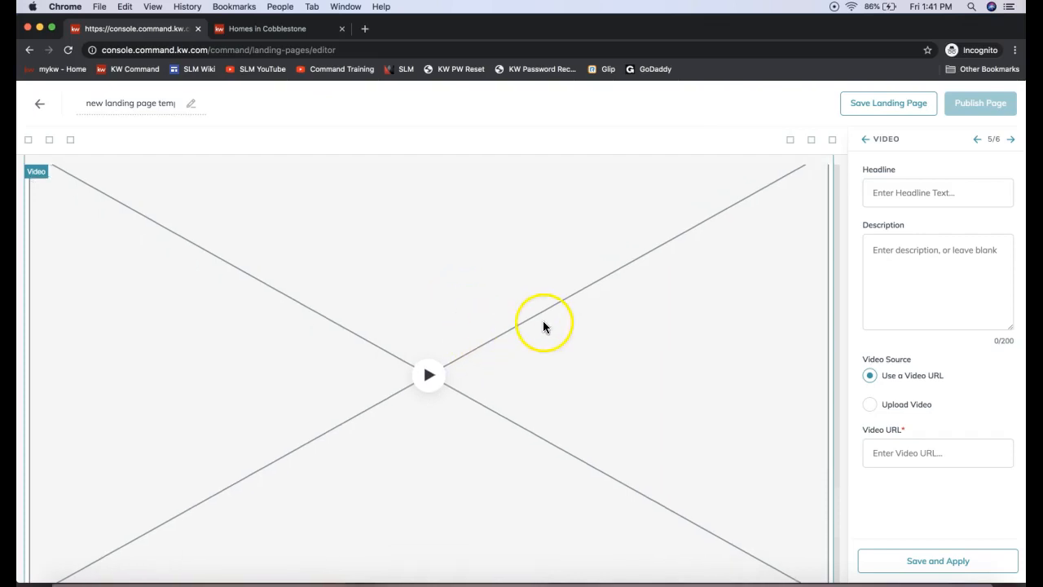
{"action": "left_click", "coordinate": [900, 193]}
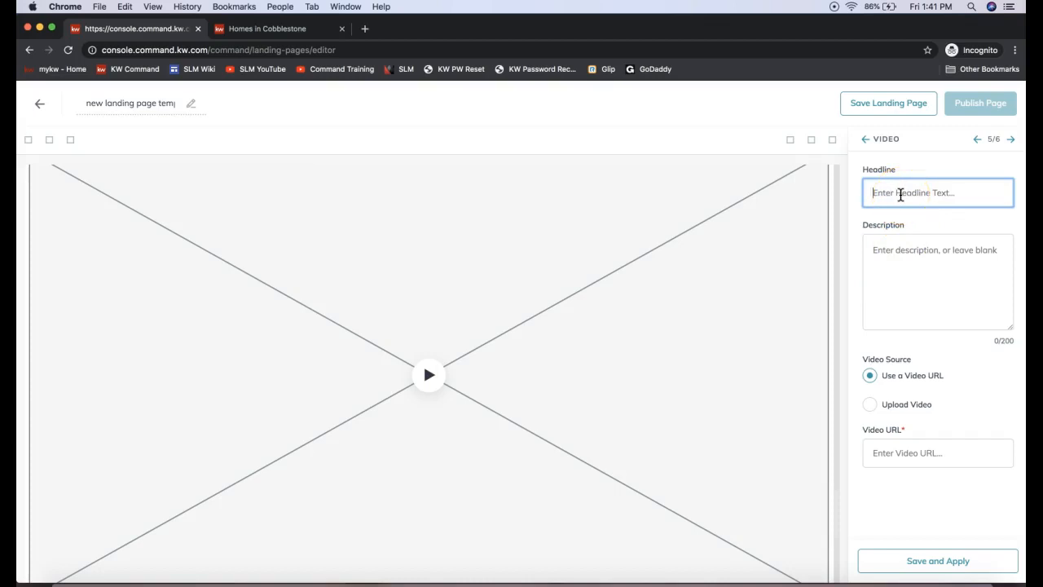
{"action": "type", "text": "Virtual Tour"}
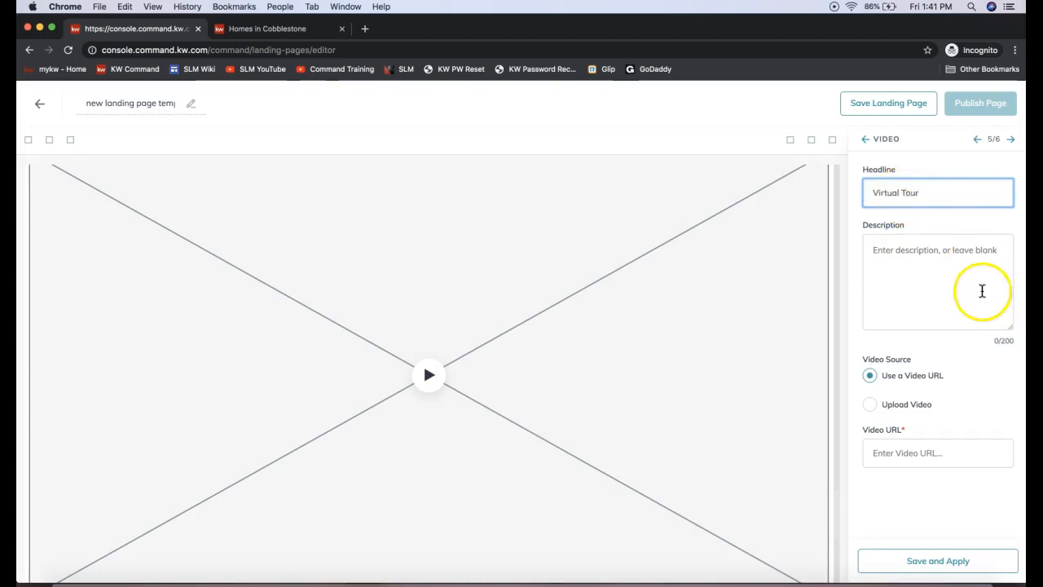
{"action": "left_click", "coordinate": [929, 261]}
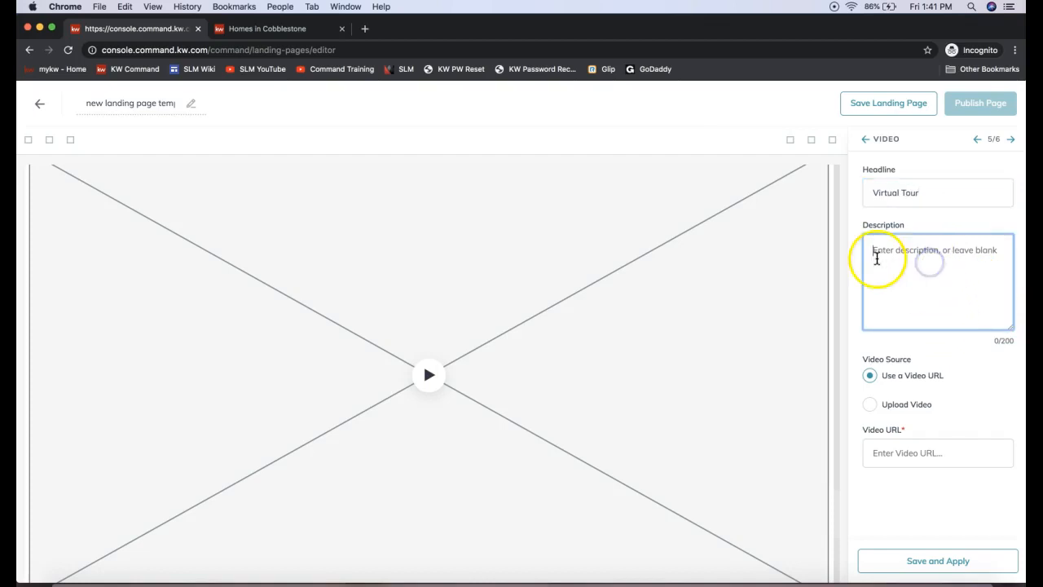
{"action": "left_click", "coordinate": [866, 362]}
{"action": "left_click_drag", "start_coordinate": [865, 362], "coordinate": [916, 364]}
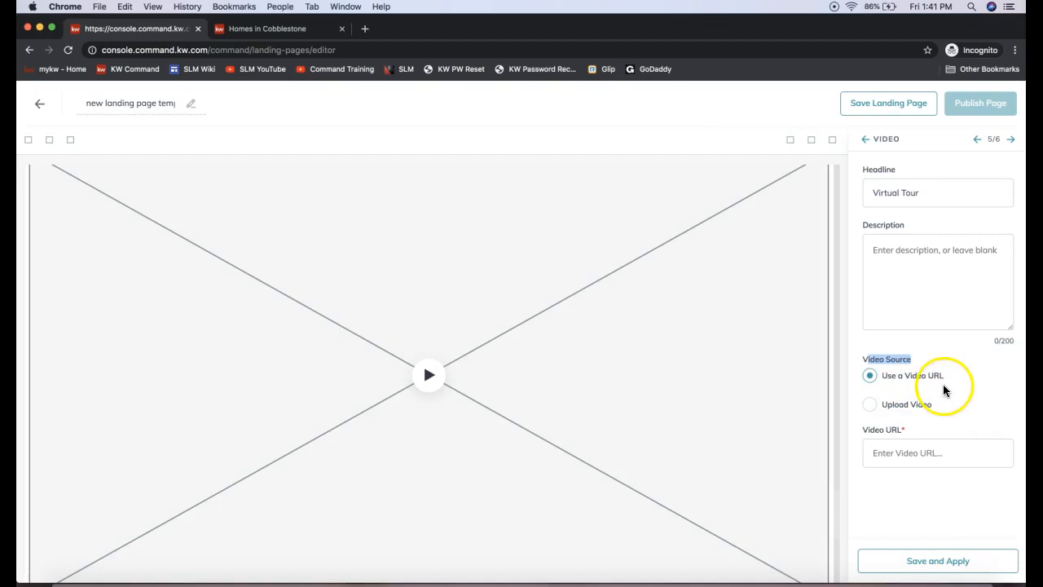
{"action": "triple_click", "coordinate": [899, 405]}
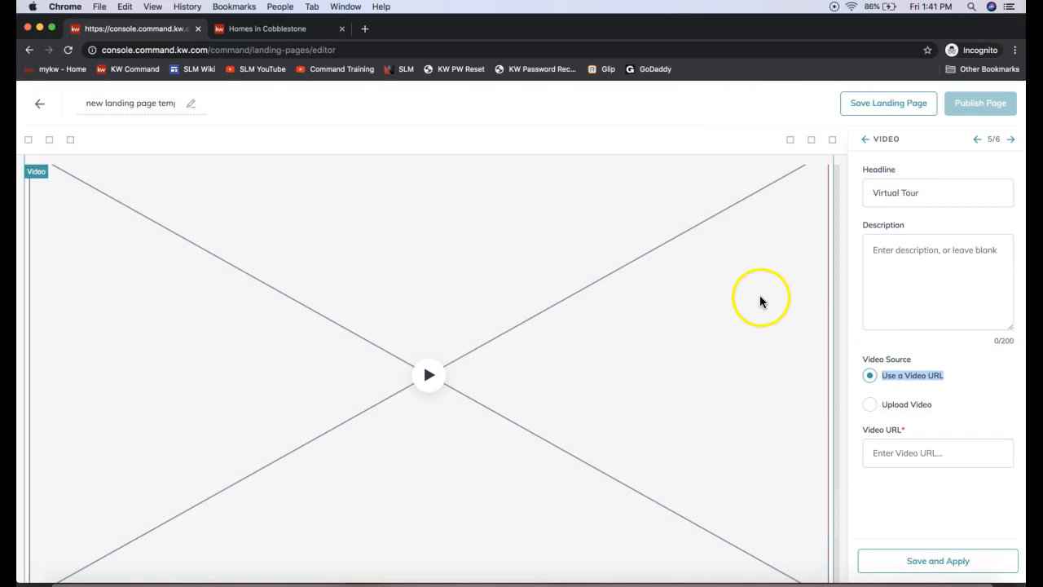
Step: Open the SLM YouTube channel in a new browser tab, pause its intro video and look through the uploads
{"action": "left_click", "coordinate": [365, 33]}
{"action": "left_click", "coordinate": [276, 74]}
{"action": "left_click", "coordinate": [328, 348]}
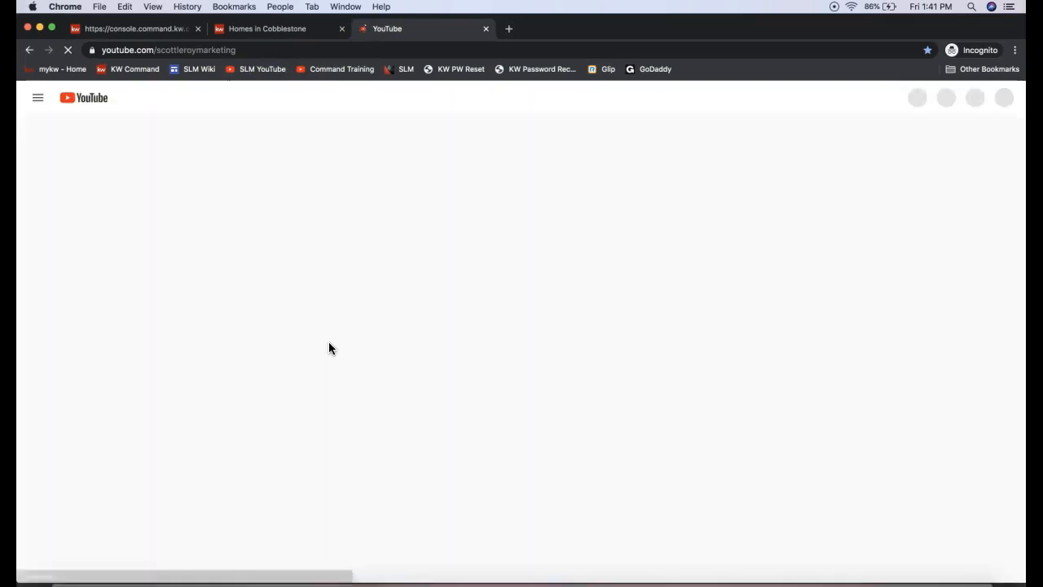
{"action": "scroll", "coordinate": [483, 314], "scroll_direction": "down", "scroll_amount": 3}
{"action": "scroll", "coordinate": [483, 312], "scroll_direction": "down", "scroll_amount": 3}
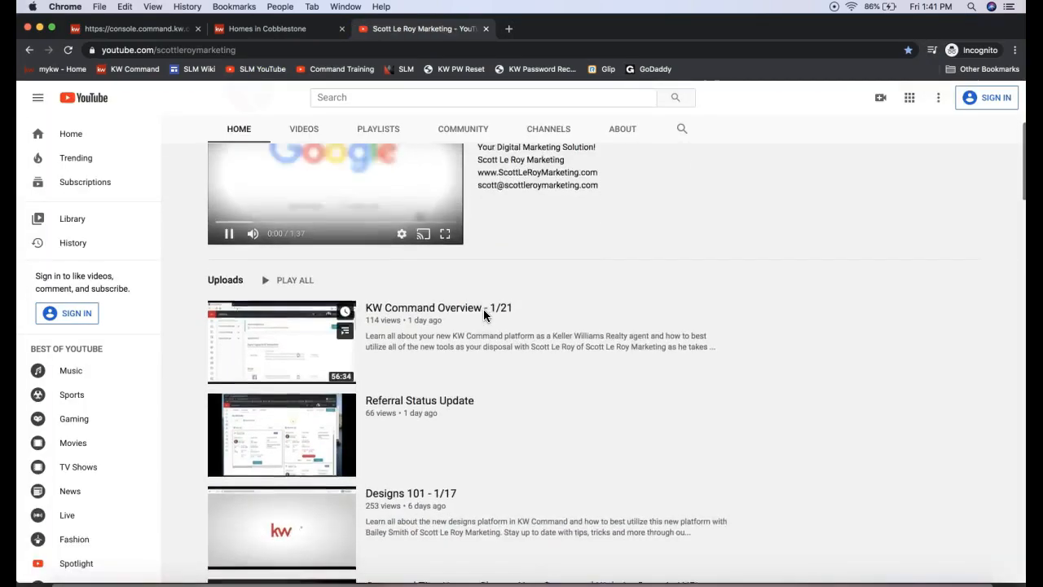
{"action": "scroll", "coordinate": [484, 314], "scroll_direction": "up", "scroll_amount": 3}
{"action": "left_click", "coordinate": [337, 260]}
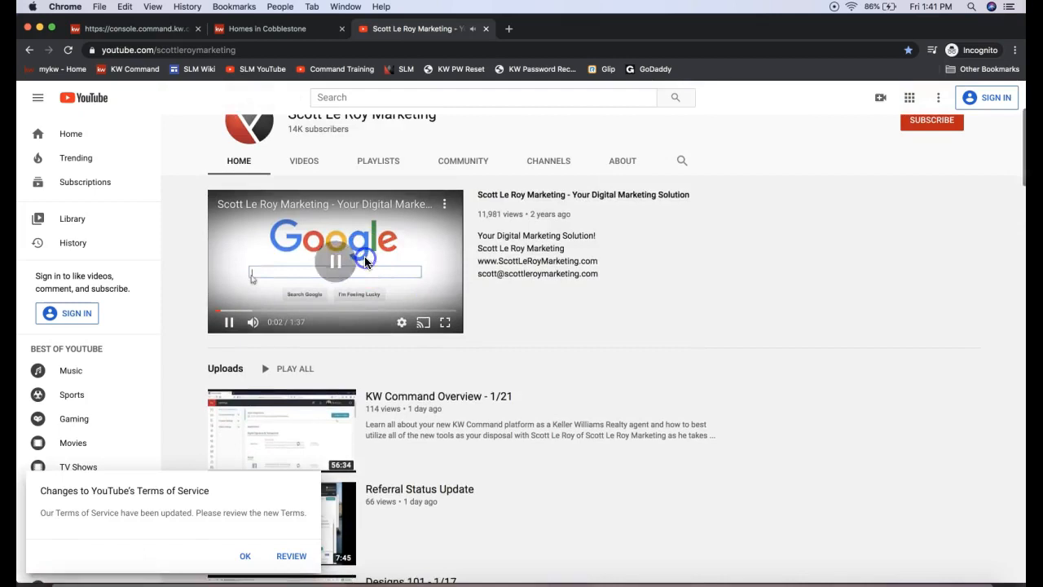
{"action": "scroll", "coordinate": [302, 408], "scroll_direction": "down", "scroll_amount": 3}
Step: Open the "KW Command Overview - 1/21" video, dismiss the terms of service notice and pause playback
{"action": "left_click", "coordinate": [289, 298]}
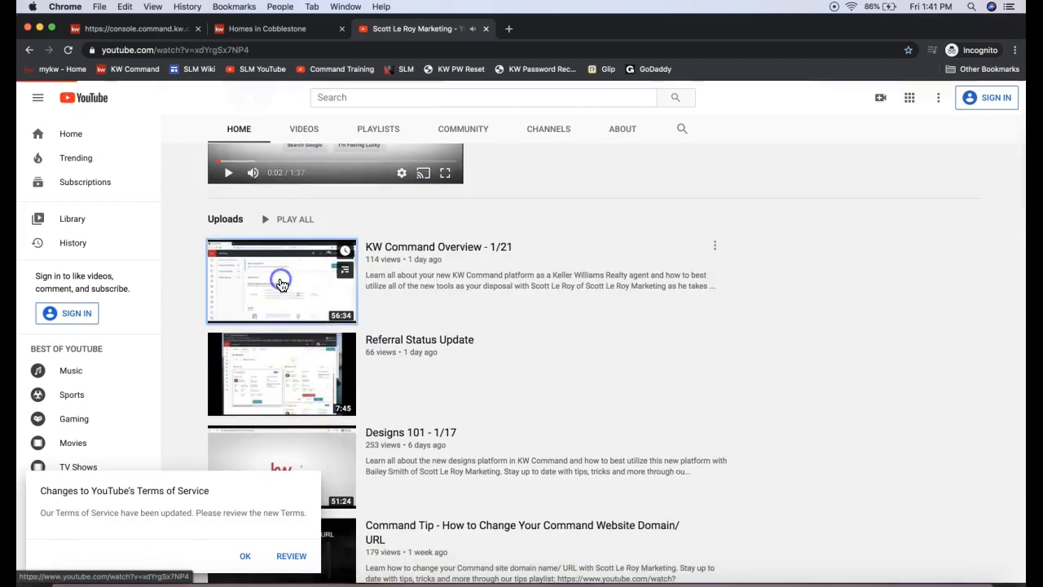
{"action": "left_click", "coordinate": [243, 556]}
{"action": "left_click", "coordinate": [268, 334]}
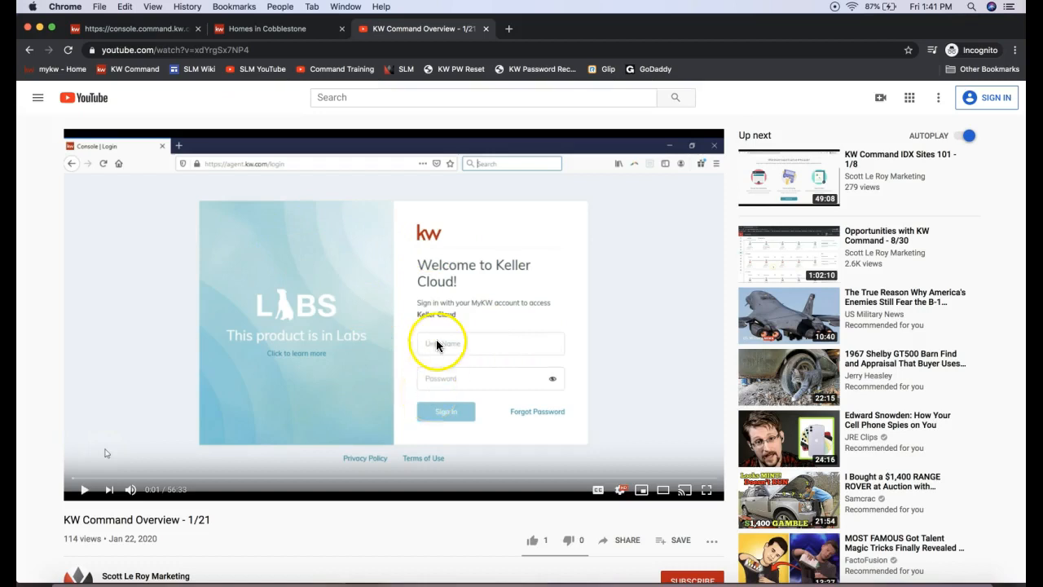
Step: Copy the share link of the "KW Command Overview - 1/21" video
{"action": "left_click", "coordinate": [623, 548]}
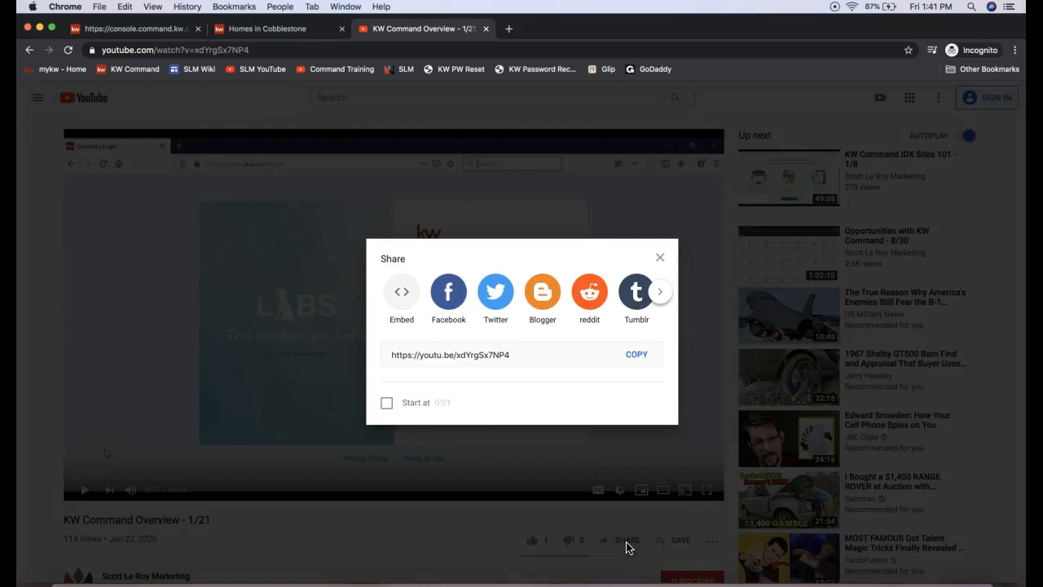
{"action": "left_click", "coordinate": [637, 354]}
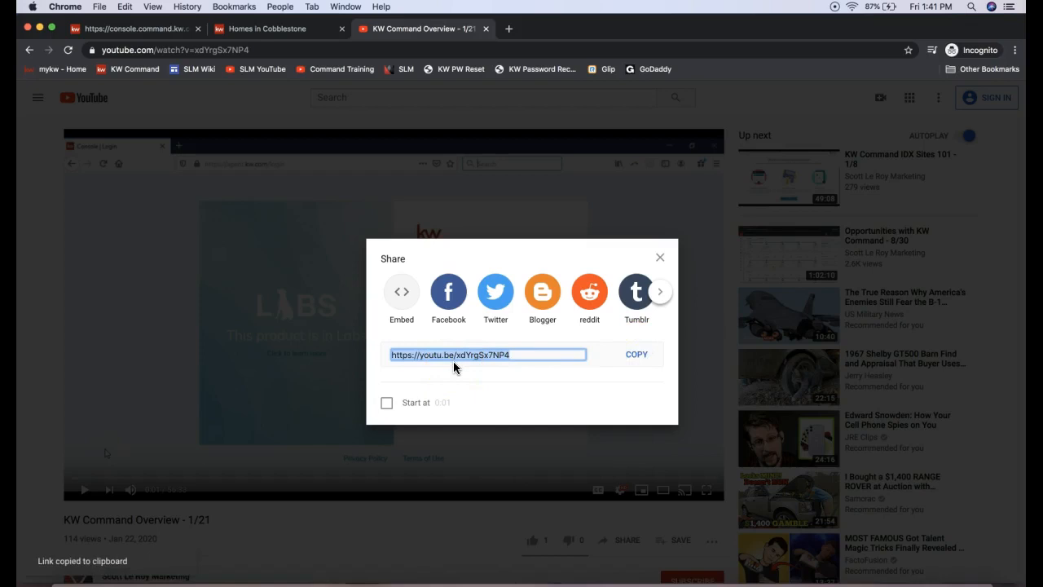
{"action": "left_click", "coordinate": [575, 538]}
{"action": "left_click", "coordinate": [628, 542]}
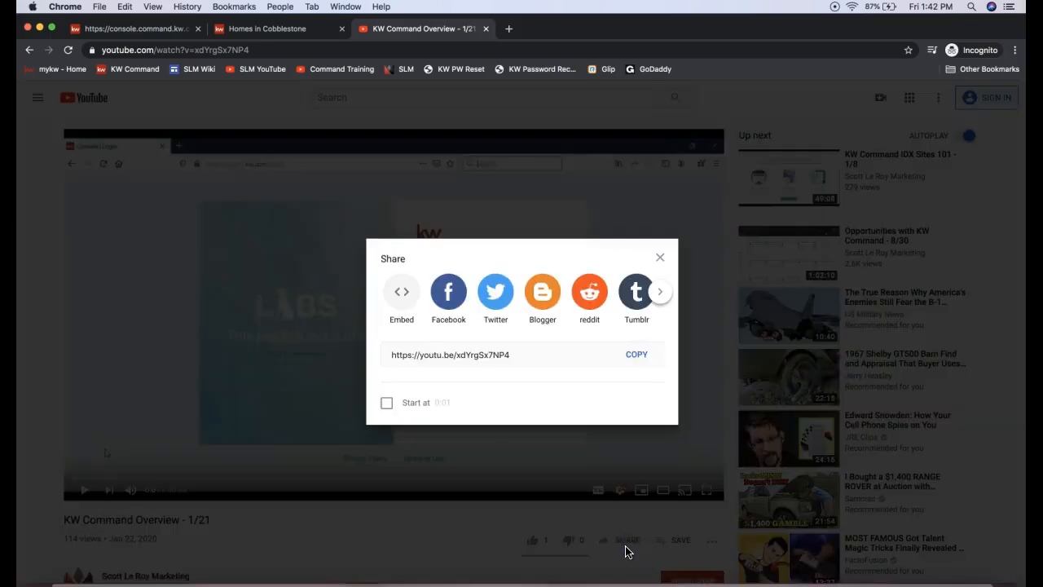
{"action": "left_click", "coordinate": [641, 361]}
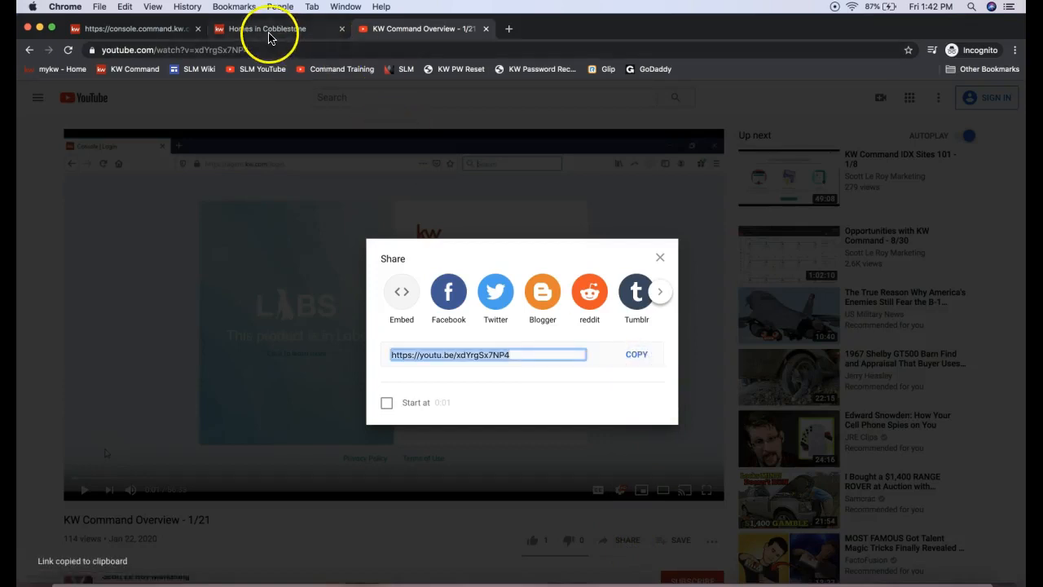
{"action": "left_click", "coordinate": [163, 30]}
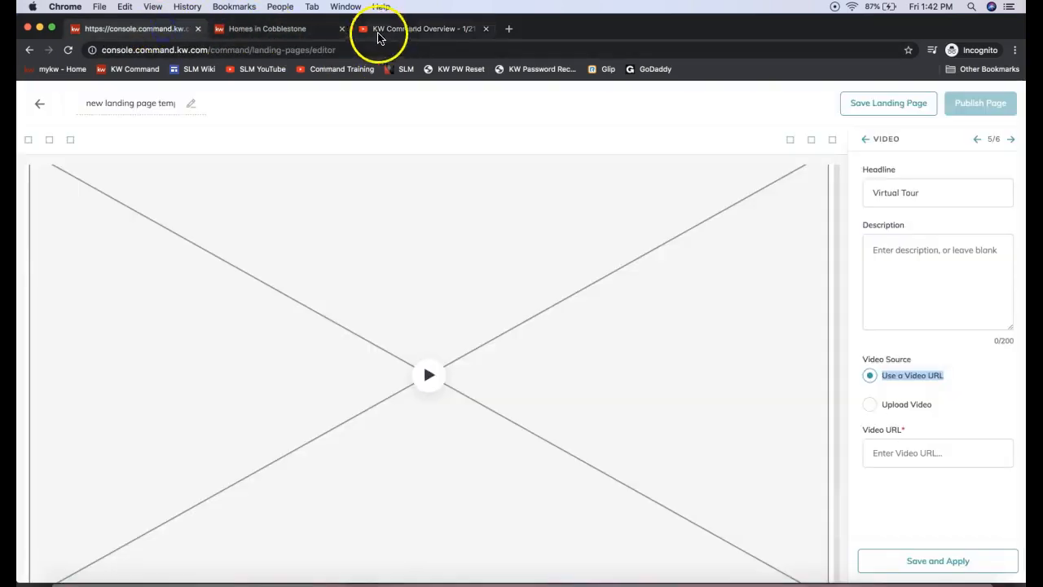
{"action": "left_click", "coordinate": [342, 29]}
{"action": "left_click", "coordinate": [904, 452]}
{"action": "key", "text": "super+v"}
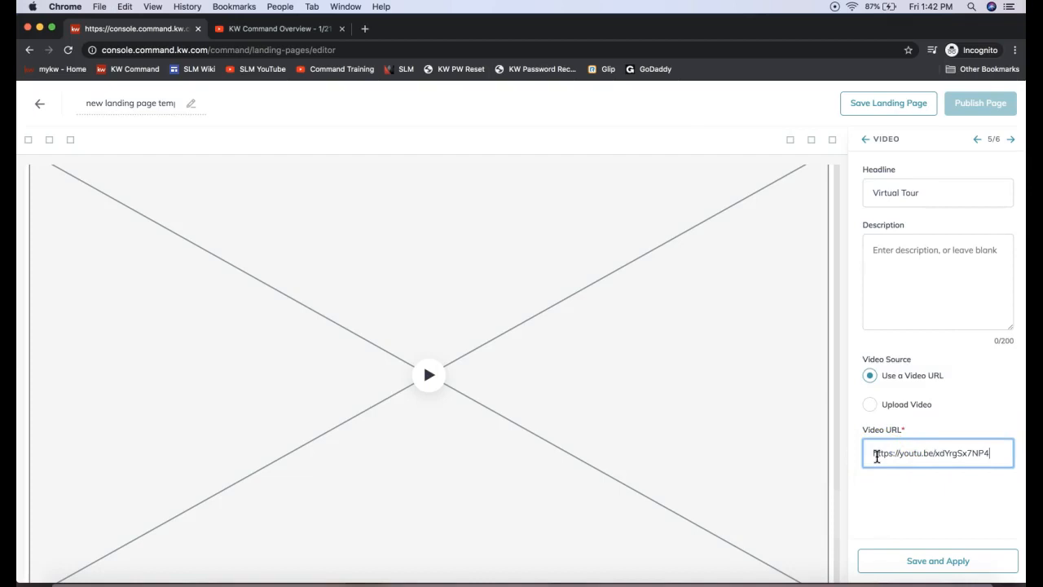
{"action": "left_click", "coordinate": [894, 562]}
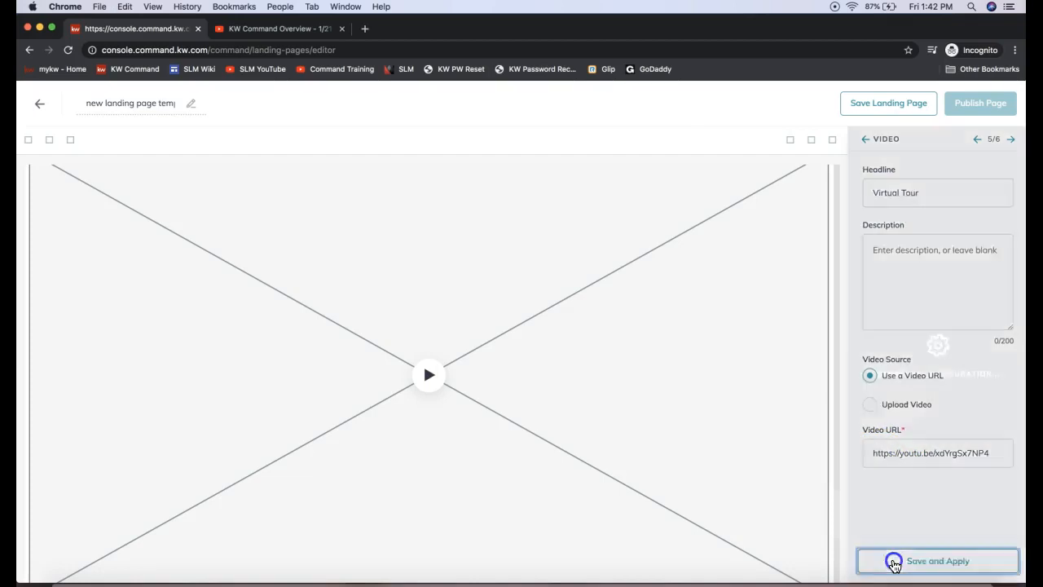
Step: Examine the Virtual Tour heading, the embedded video and its description text on the landing page
{"action": "scroll", "coordinate": [615, 383], "scroll_direction": "down", "scroll_amount": 15}
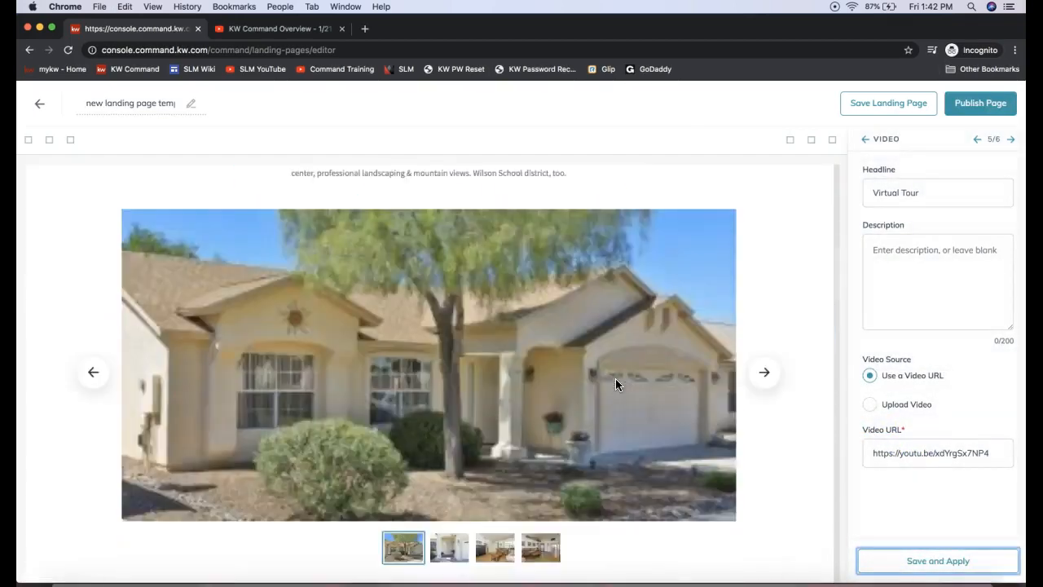
{"action": "scroll", "coordinate": [615, 384], "scroll_direction": "down", "scroll_amount": 10}
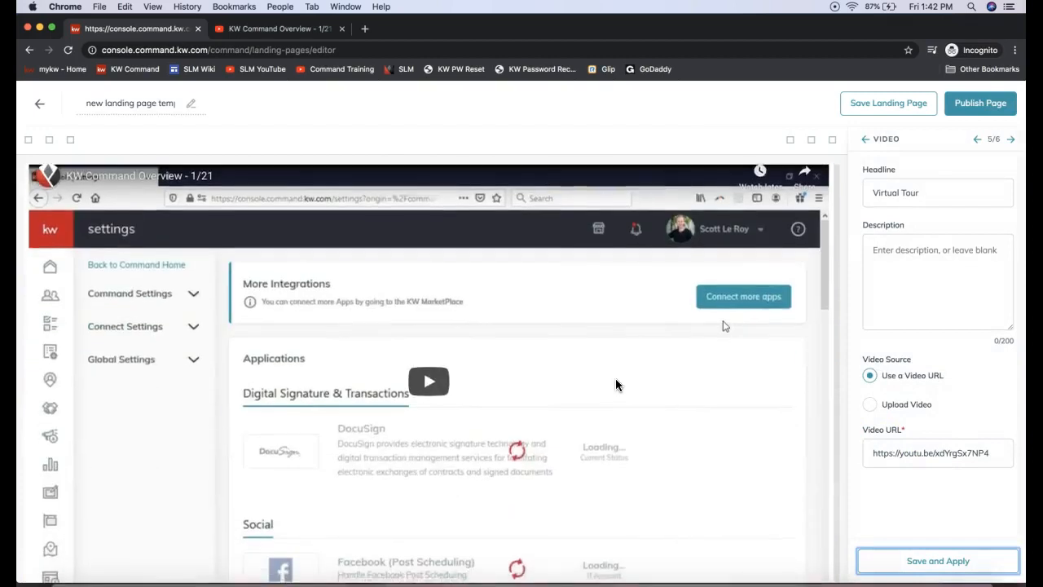
{"action": "scroll", "coordinate": [617, 384], "scroll_direction": "up", "scroll_amount": 3}
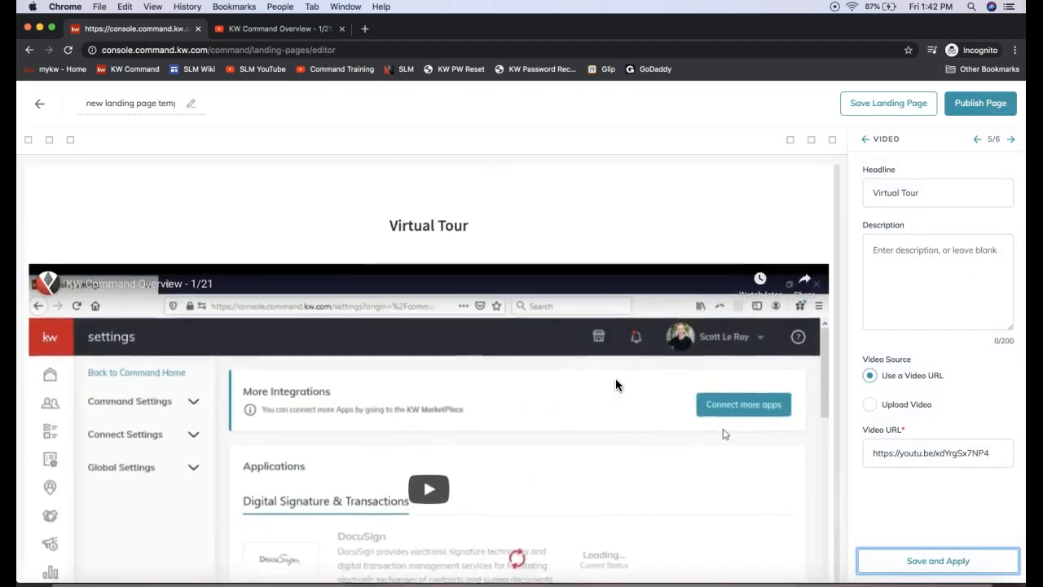
{"action": "left_click", "coordinate": [427, 308]}
{"action": "left_click", "coordinate": [378, 308]}
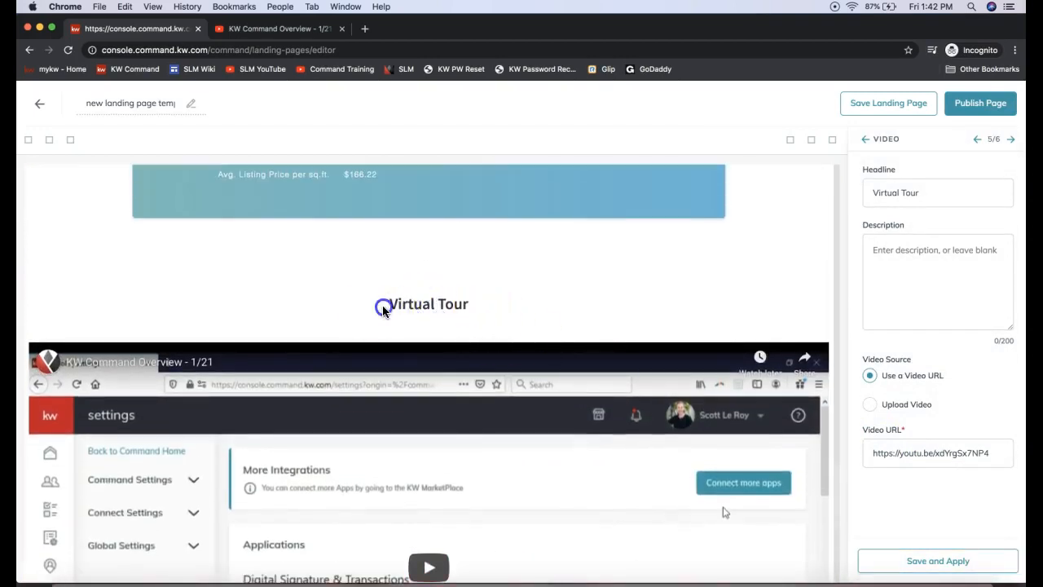
{"action": "scroll", "coordinate": [459, 425], "scroll_direction": "down", "scroll_amount": 4}
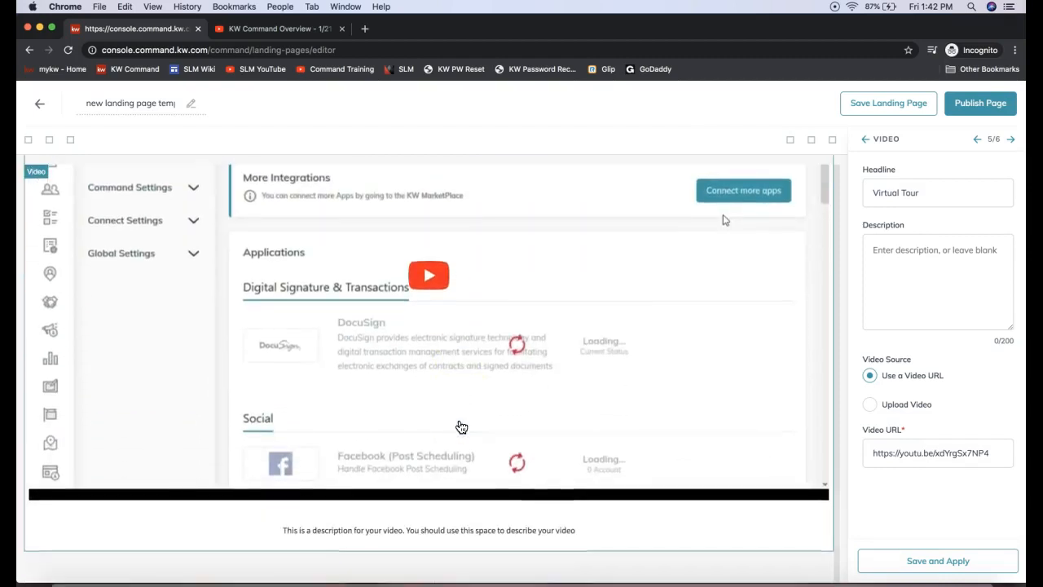
{"action": "scroll", "coordinate": [619, 318], "scroll_direction": "down", "scroll_amount": 1}
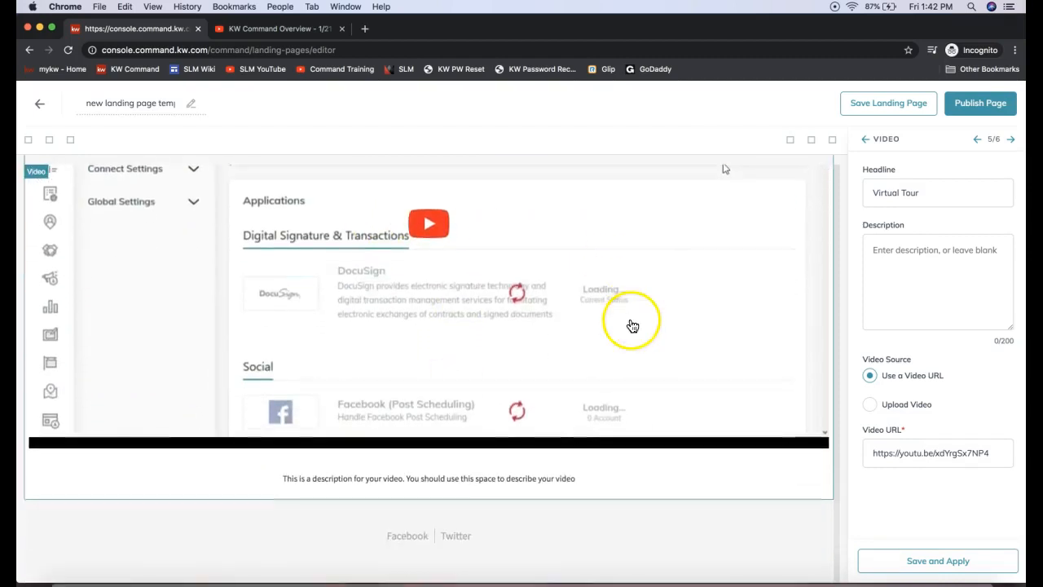
Step: Review the Legal Footer widget's social links and market center details, and apply them without changes
{"action": "left_click", "coordinate": [1010, 139]}
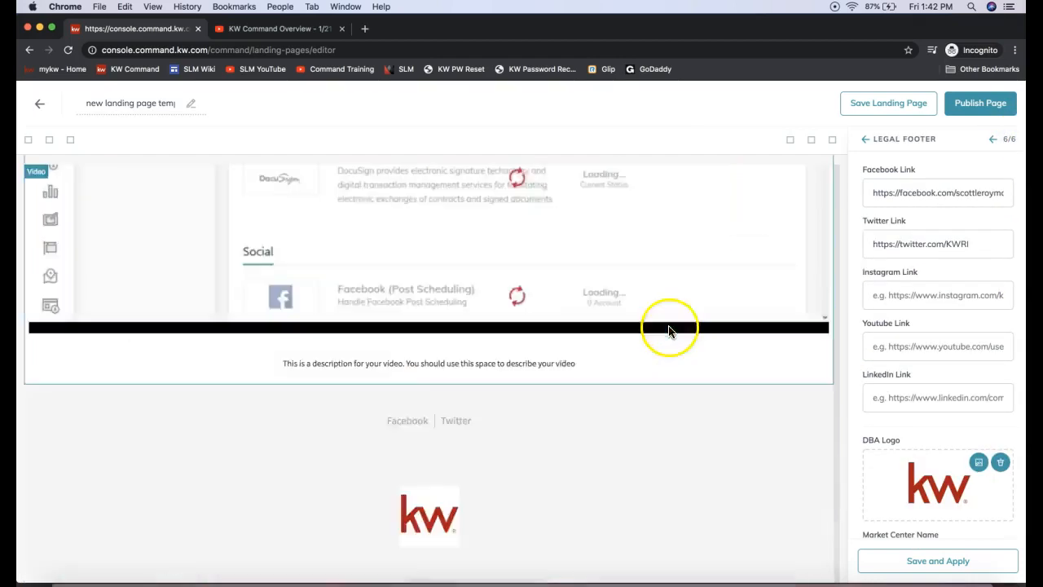
{"action": "scroll", "coordinate": [957, 285], "scroll_direction": "down", "scroll_amount": 5}
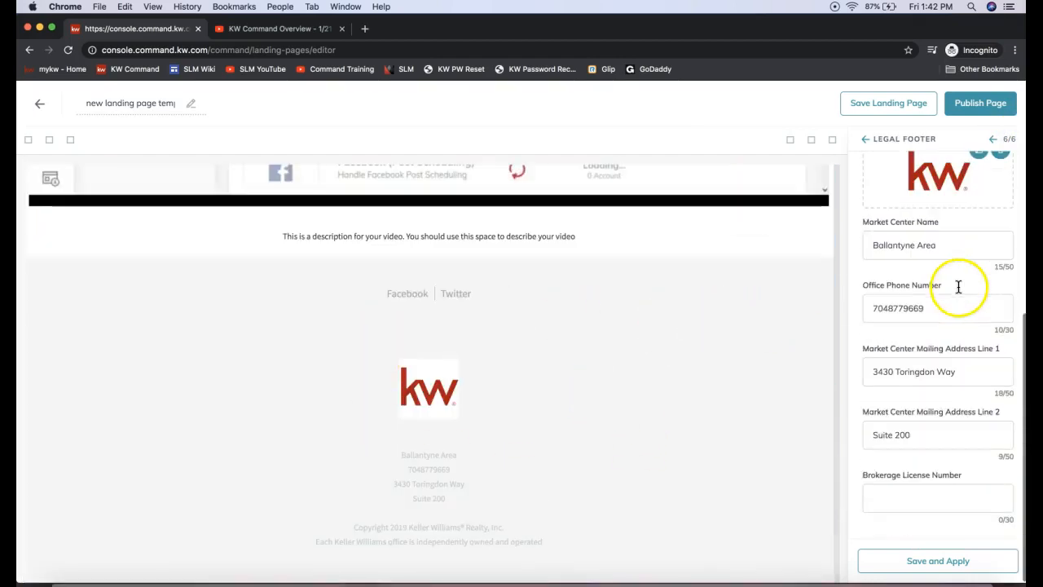
{"action": "left_click", "coordinate": [917, 571]}
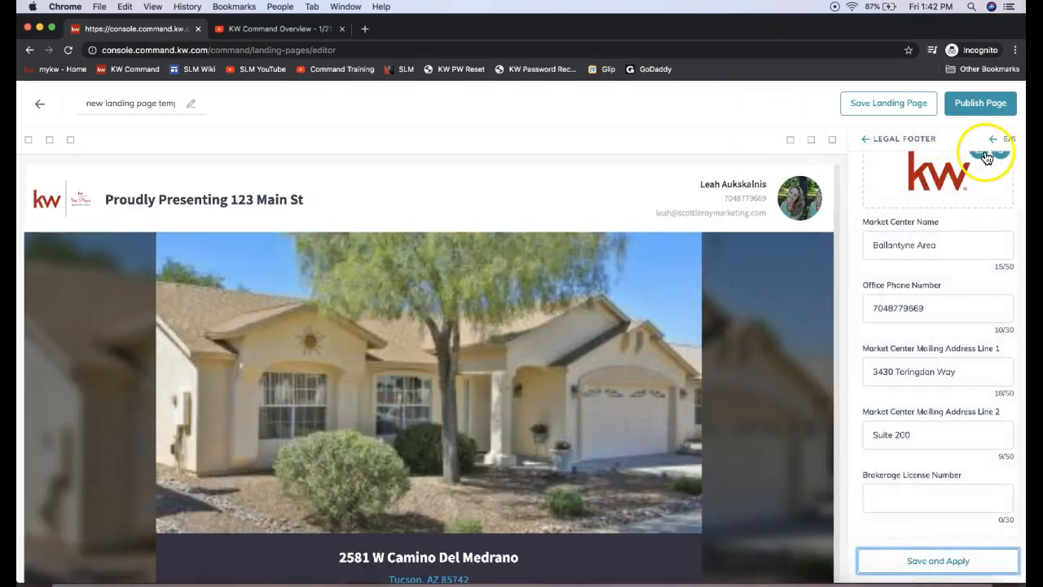
Step: Return to the list of configured widgets and publish the landing page
{"action": "left_click", "coordinate": [866, 140]}
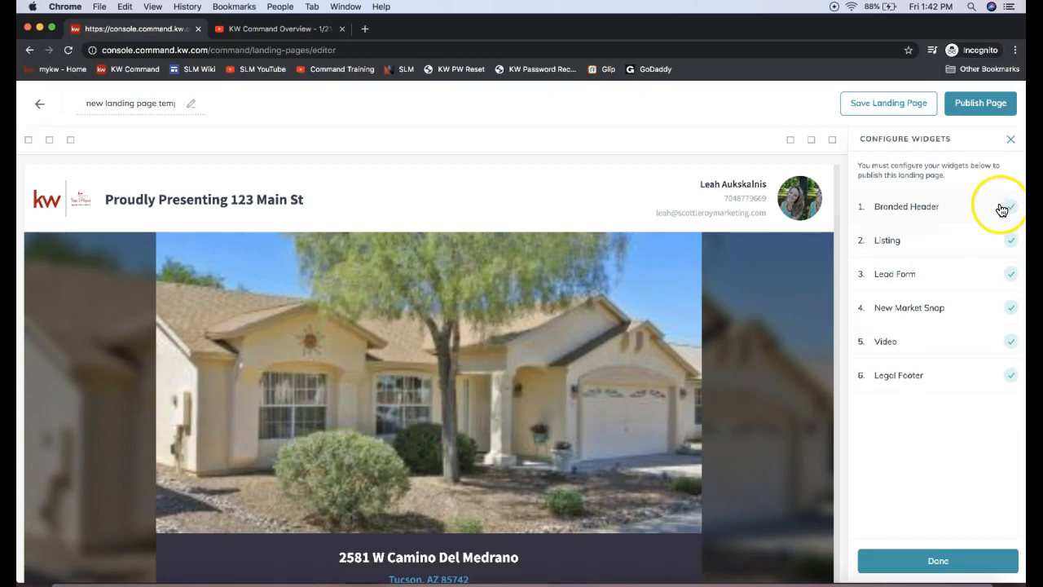
{"action": "left_click", "coordinate": [978, 116]}
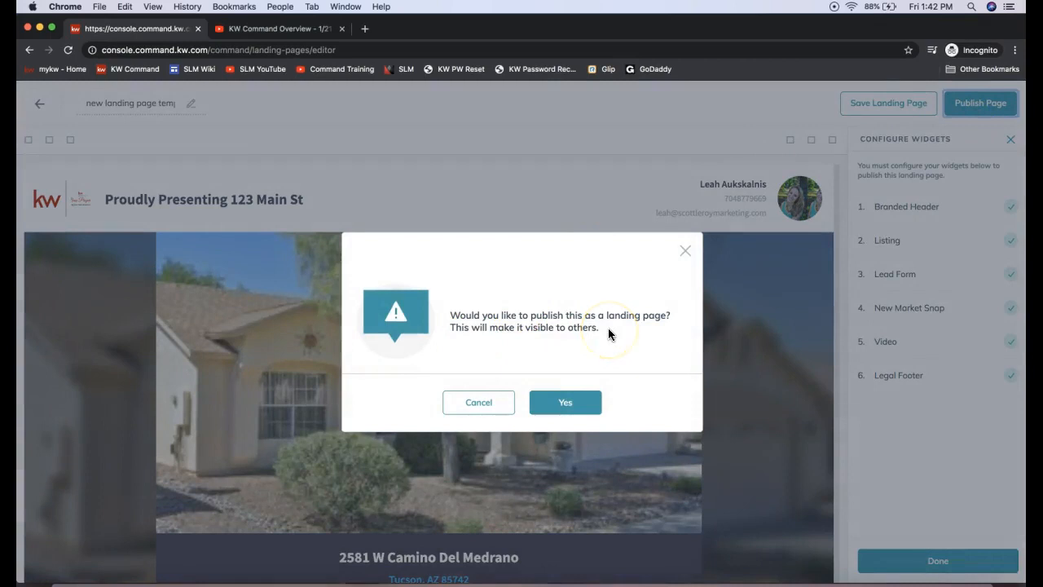
{"action": "left_click", "coordinate": [583, 403]}
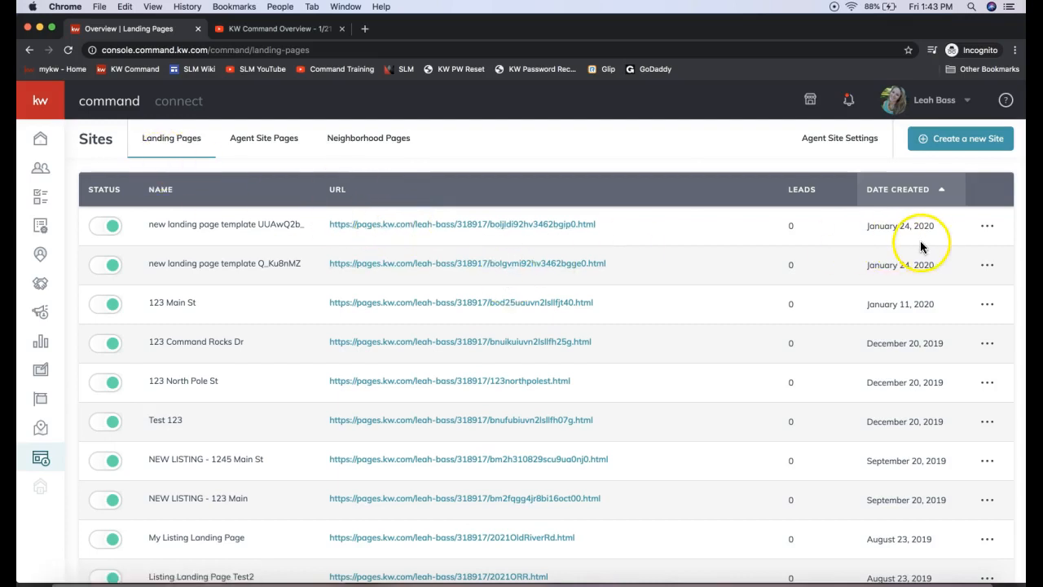
Step: Check the newest landing page's options, creation date and lead count, and look at the notifications
{"action": "left_click", "coordinate": [987, 226]}
{"action": "left_click", "coordinate": [989, 229]}
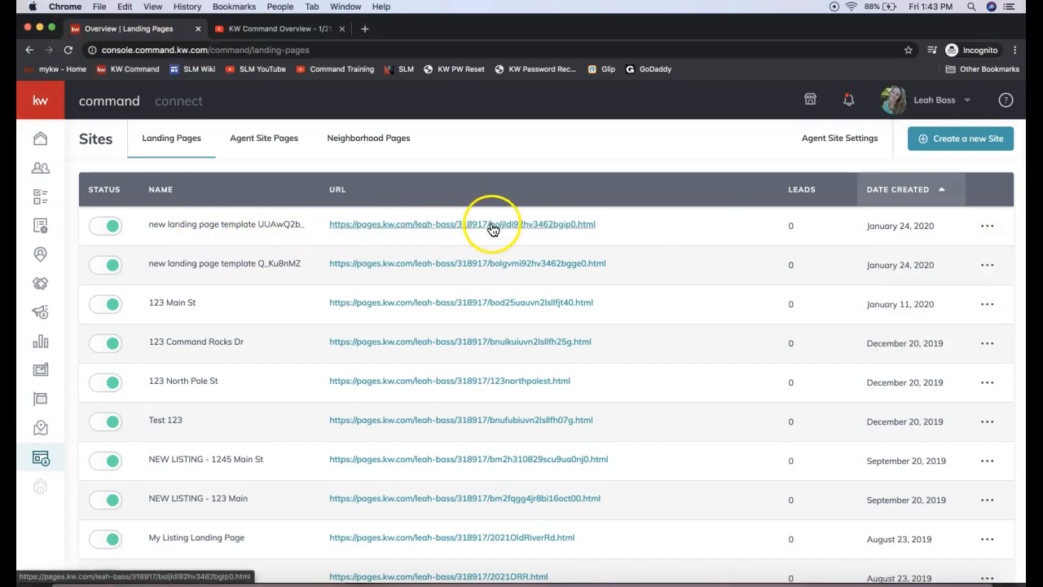
{"action": "left_click_drag", "start_coordinate": [941, 226], "coordinate": [865, 227]}
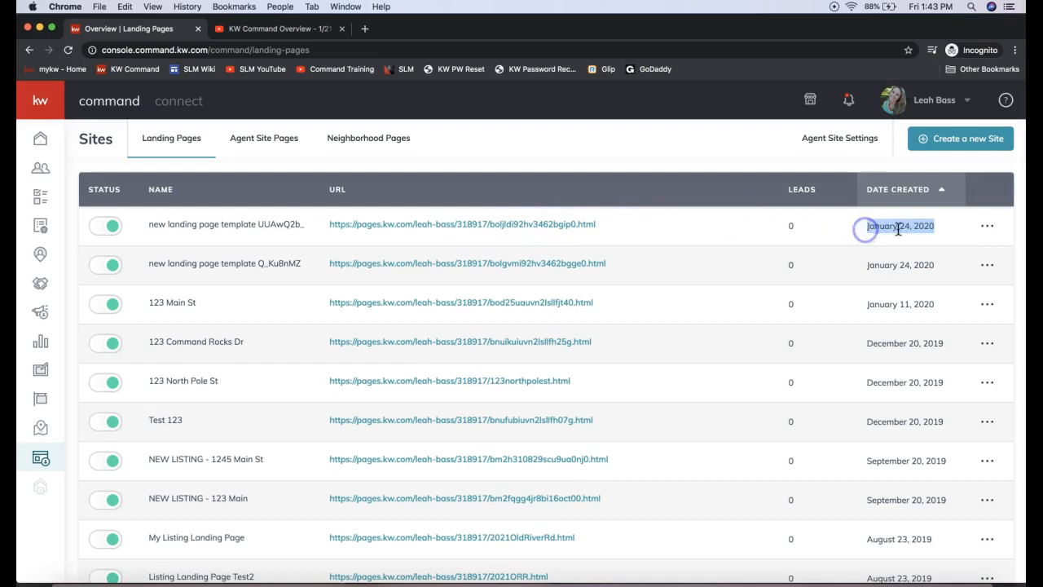
{"action": "double_click", "coordinate": [791, 226]}
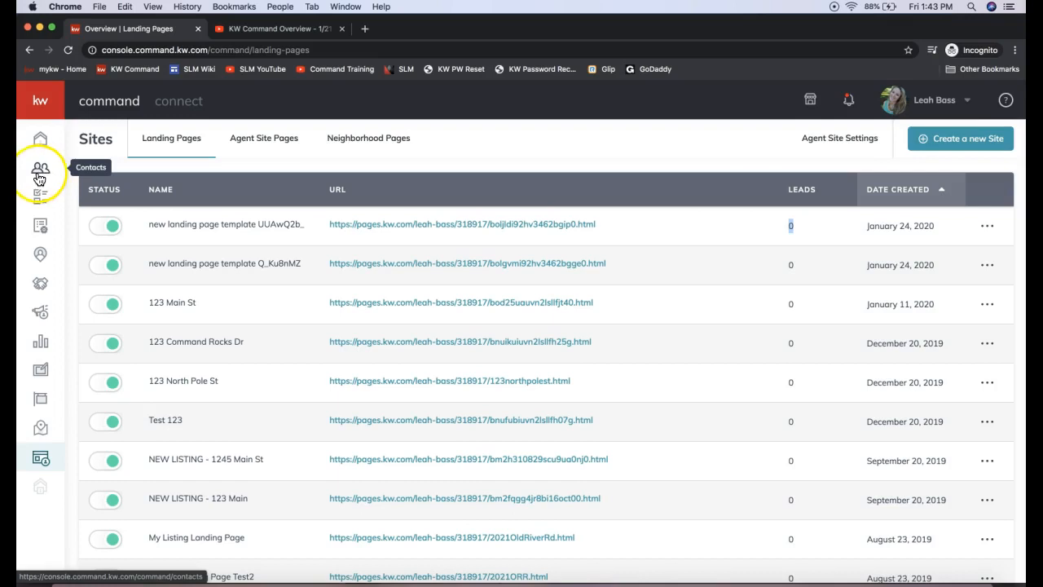
{"action": "left_click", "coordinate": [849, 109]}
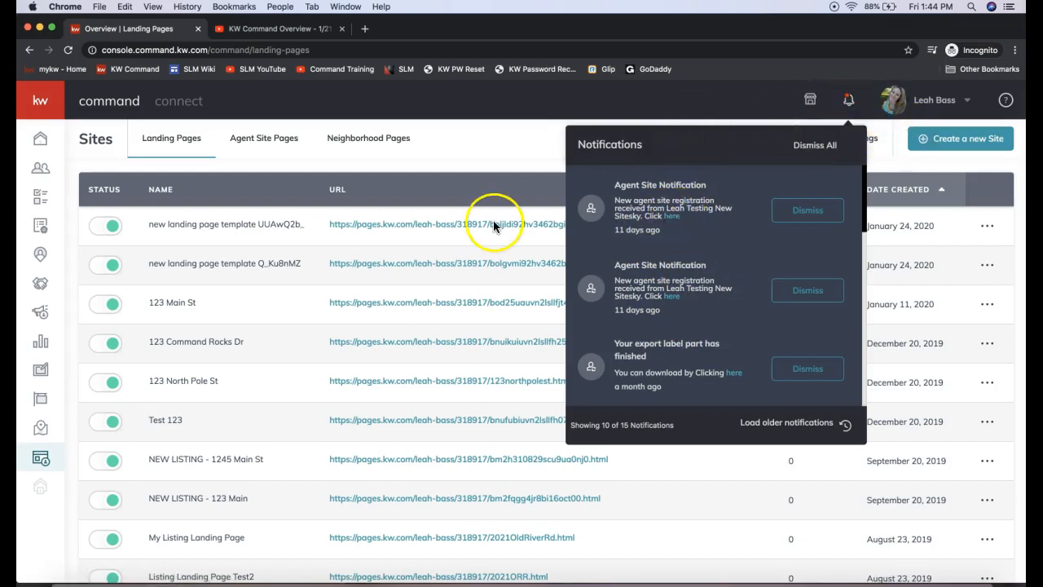
{"action": "left_click", "coordinate": [519, 153]}
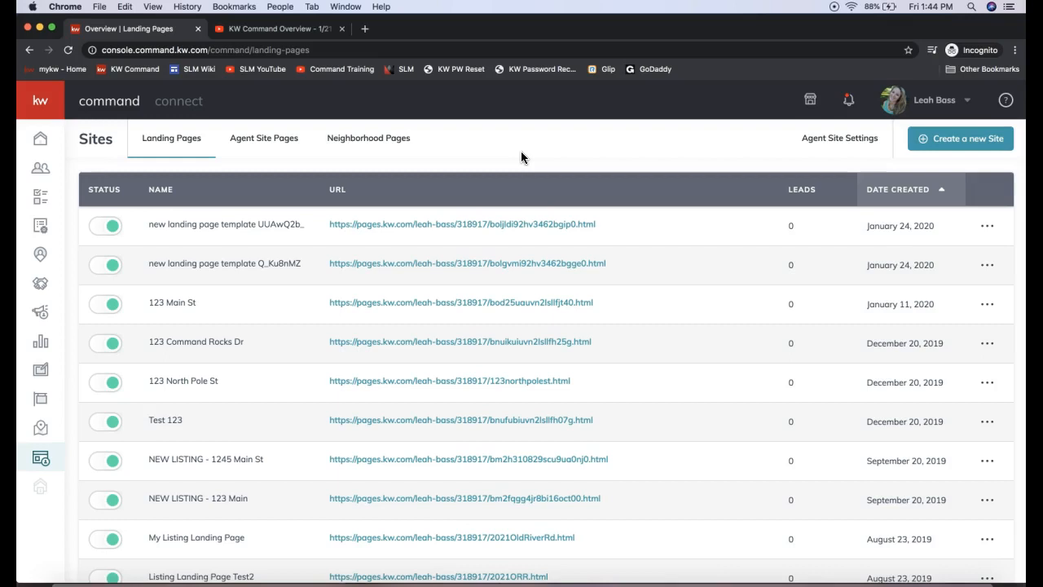
Step: Review the Agent Site notifications and point out the lead count of the newest landing page
{"action": "left_click", "coordinate": [45, 171]}
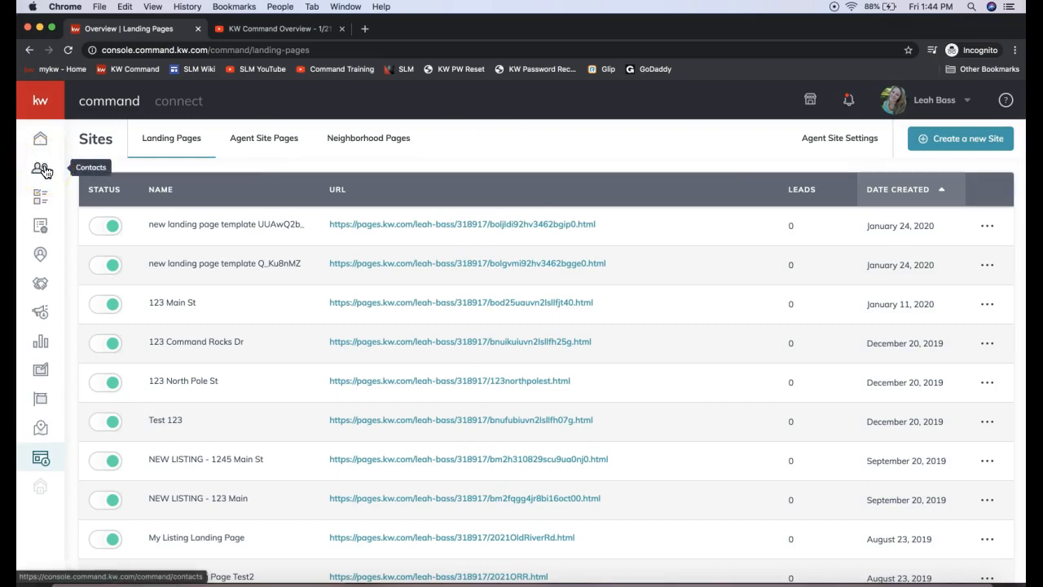
{"action": "left_click", "coordinate": [849, 100]}
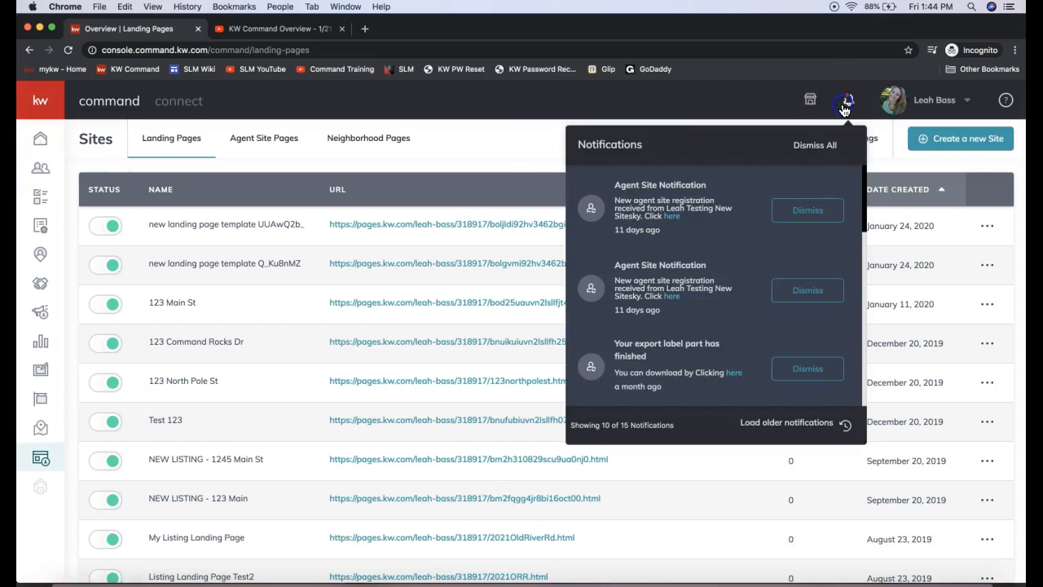
{"action": "left_click", "coordinate": [497, 157]}
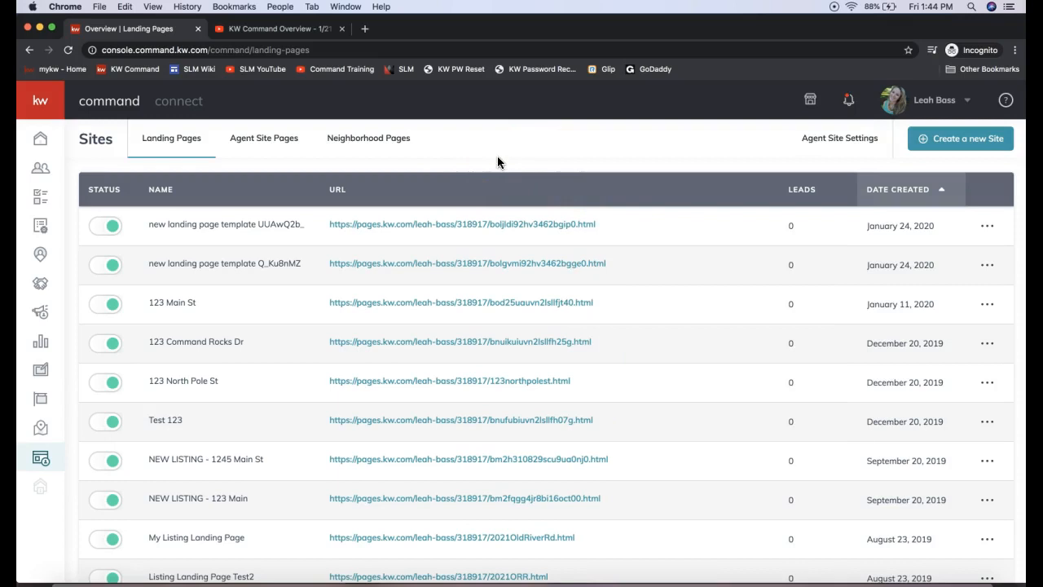
{"action": "double_click", "coordinate": [790, 226]}
Step: Deactivate the newest landing page and activate it again, confirming both status changes
{"action": "left_click", "coordinate": [94, 227]}
{"action": "left_click", "coordinate": [570, 379]}
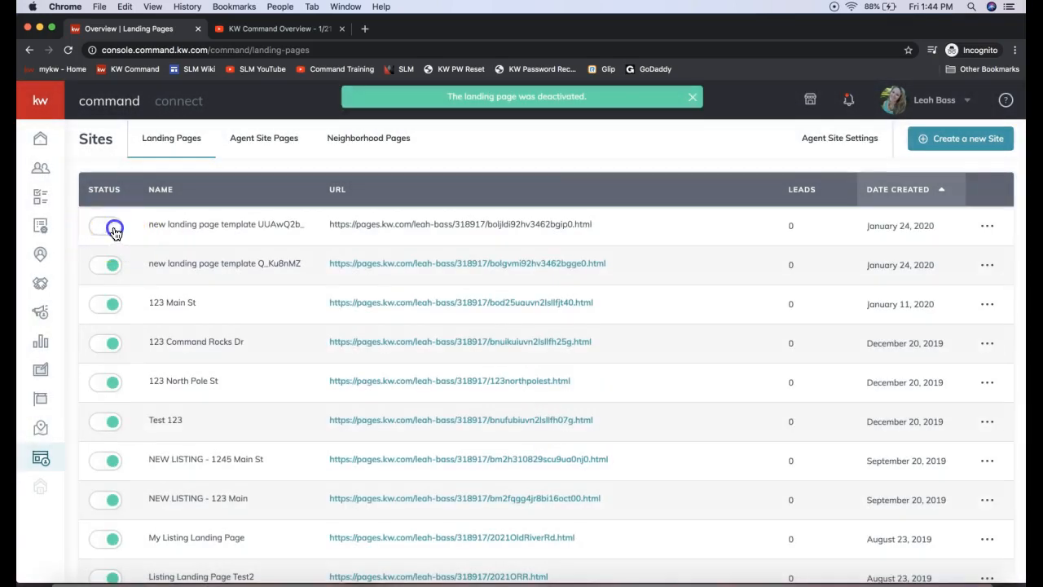
{"action": "left_click", "coordinate": [106, 228]}
{"action": "left_click", "coordinate": [544, 385]}
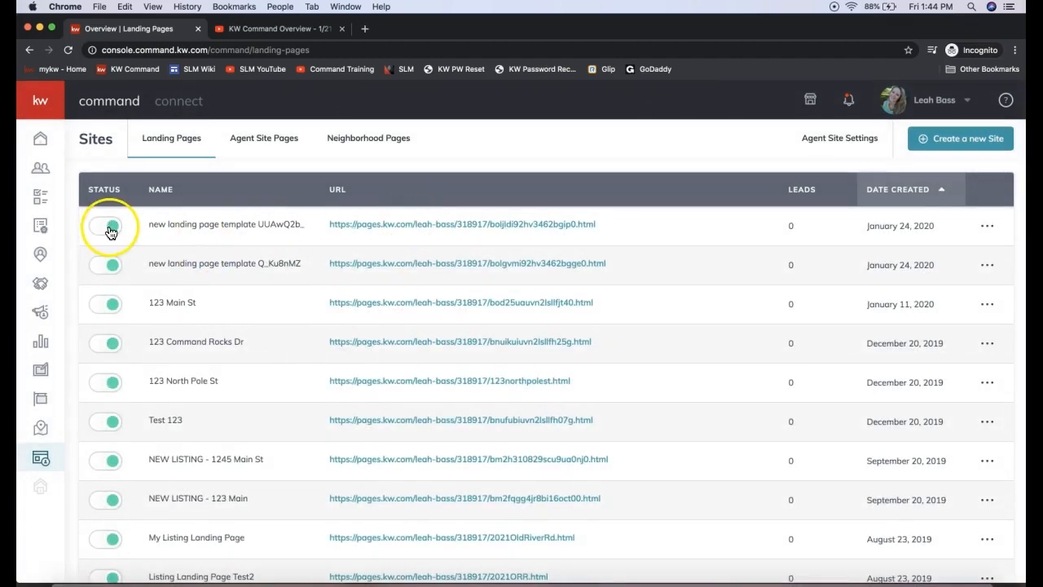
Step: Try to change the ending of the newest landing page's custom URL to 123mainst, and return to the landing pages list
{"action": "left_click", "coordinate": [987, 228]}
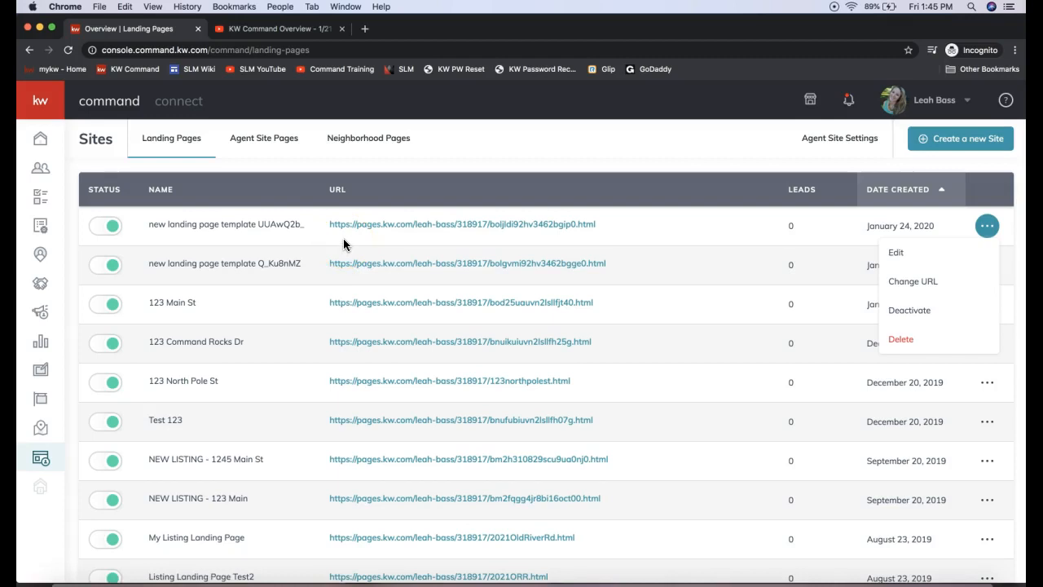
{"action": "left_click", "coordinate": [938, 256]}
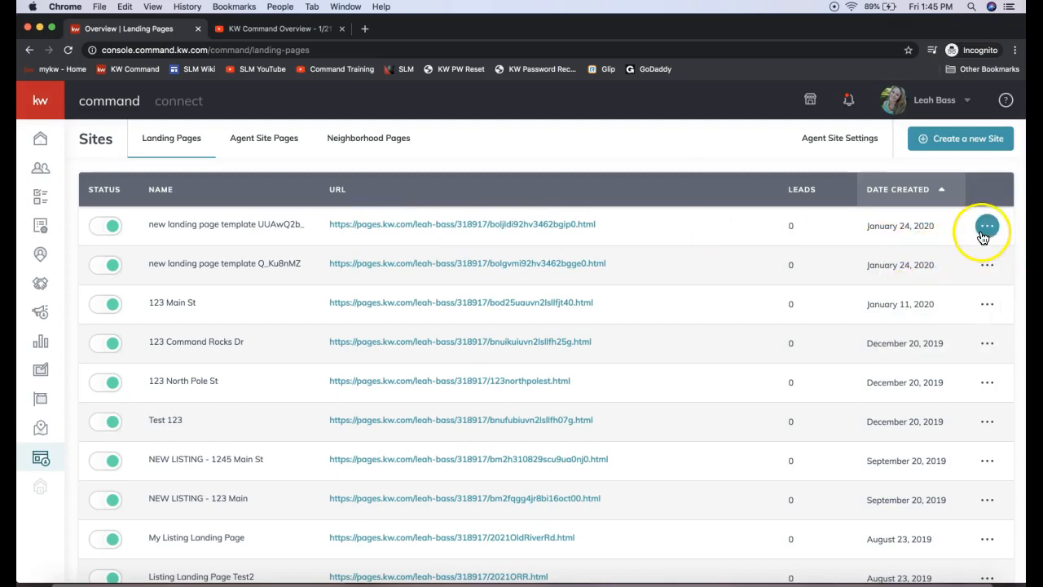
{"action": "left_click", "coordinate": [984, 226]}
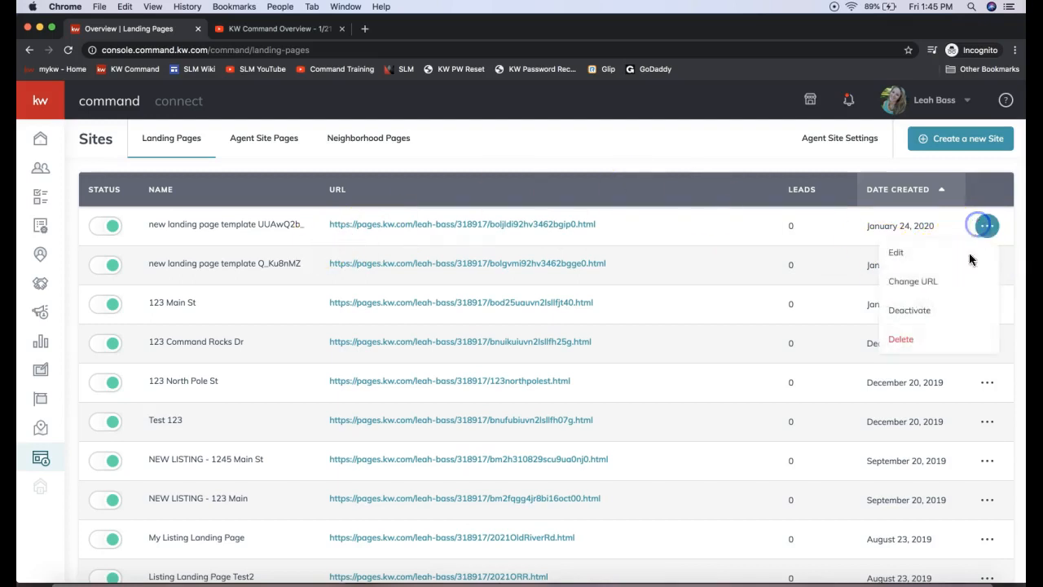
{"action": "left_click", "coordinate": [913, 285]}
{"action": "left_click", "coordinate": [493, 312]}
{"action": "double_click", "coordinate": [524, 309]}
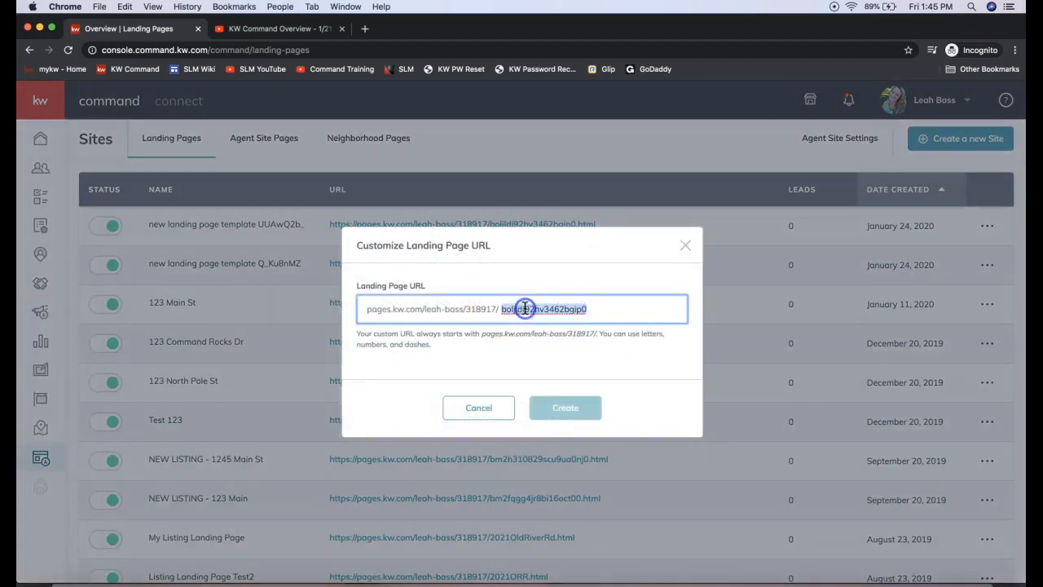
{"action": "type", "text": "123mainst"}
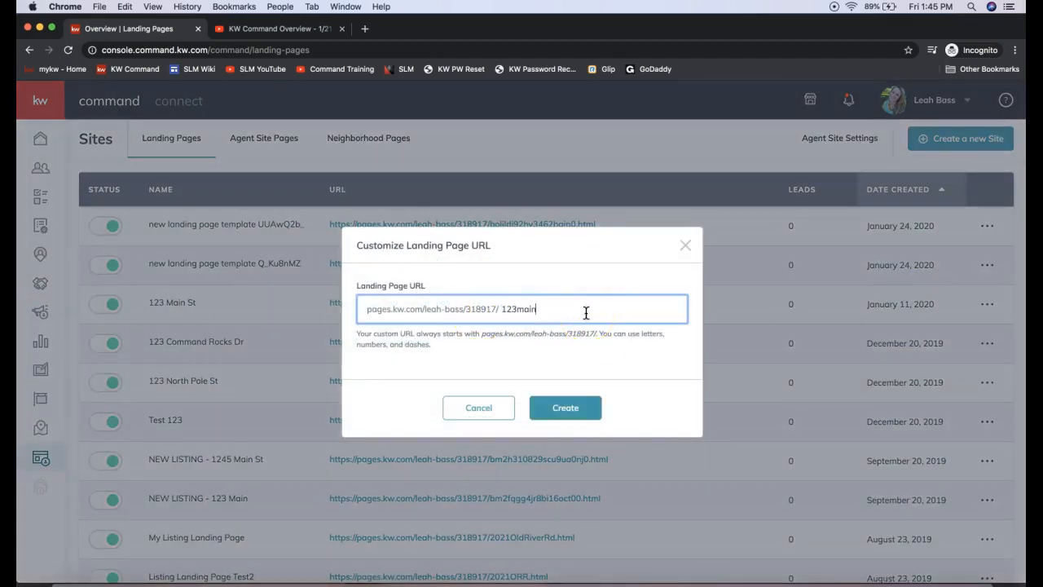
{"action": "left_click", "coordinate": [583, 420]}
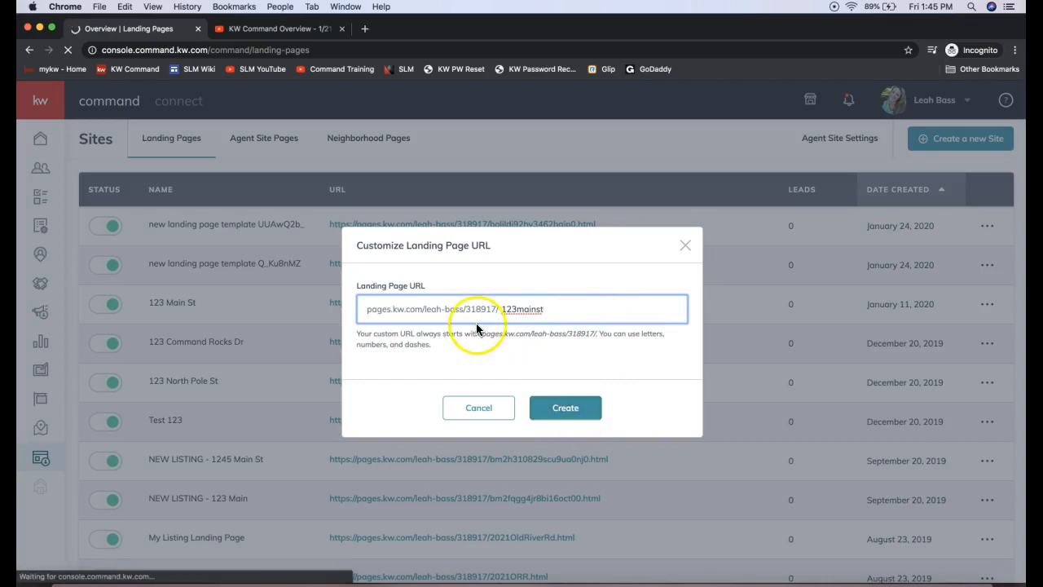
{"action": "left_click_drag", "start_coordinate": [503, 310], "coordinate": [357, 311]}
{"action": "left_click", "coordinate": [580, 409]}
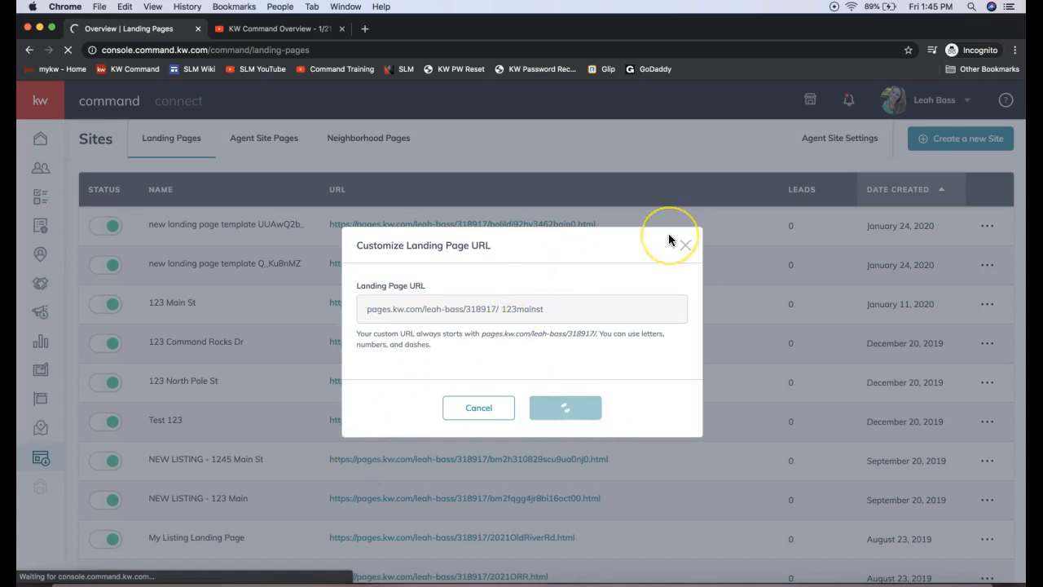
{"action": "left_click", "coordinate": [686, 244]}
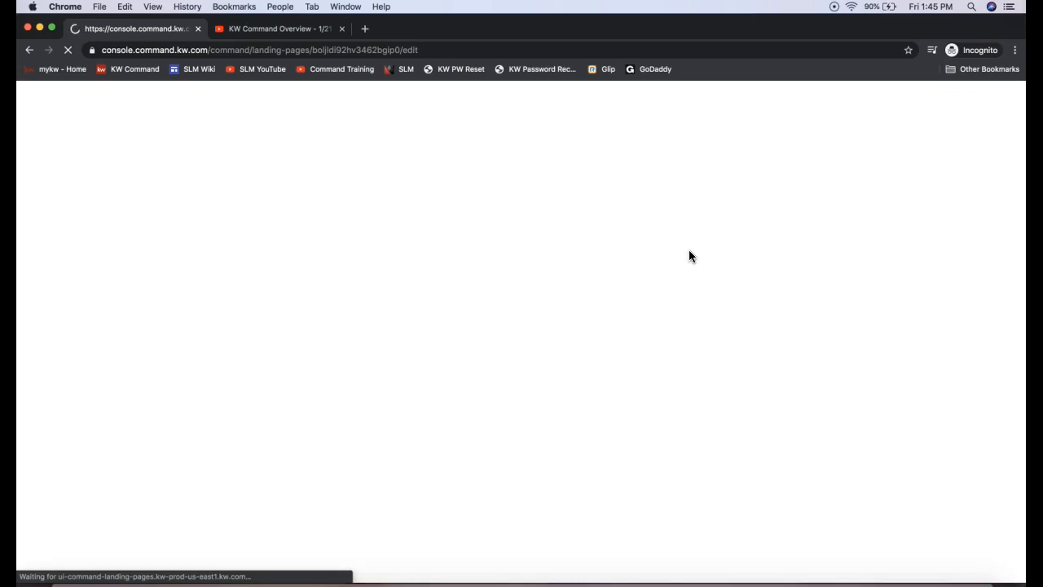
{"action": "left_click", "coordinate": [29, 49]}
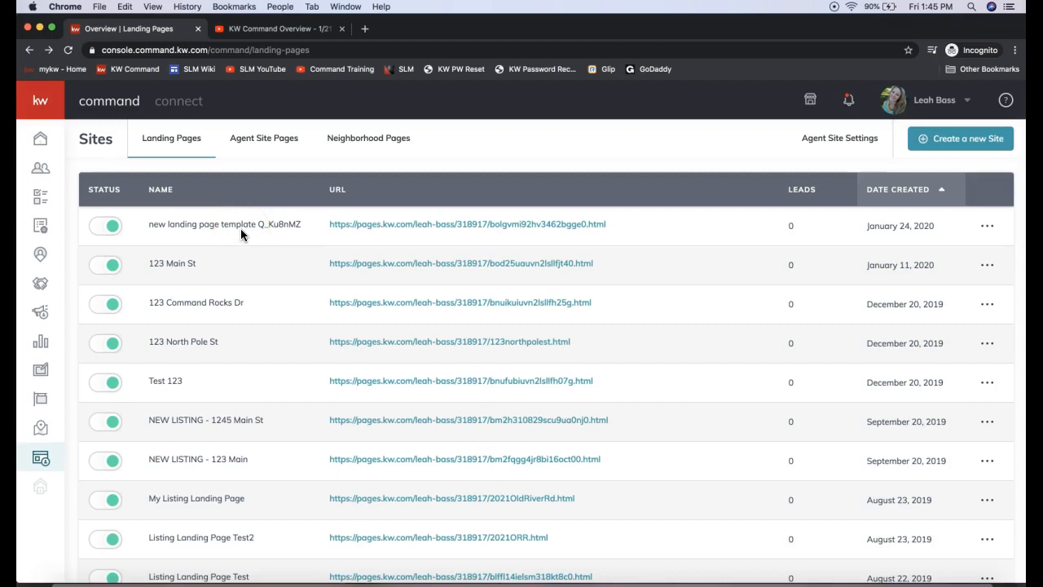
Step: Switch to join.me and send the GoDaddy .99 domain offer link to everyone in the meeting chat
{"action": "left_click", "coordinate": [397, 240]}
{"action": "left_click", "coordinate": [381, 229]}
{"action": "left_click", "coordinate": [699, 580]}
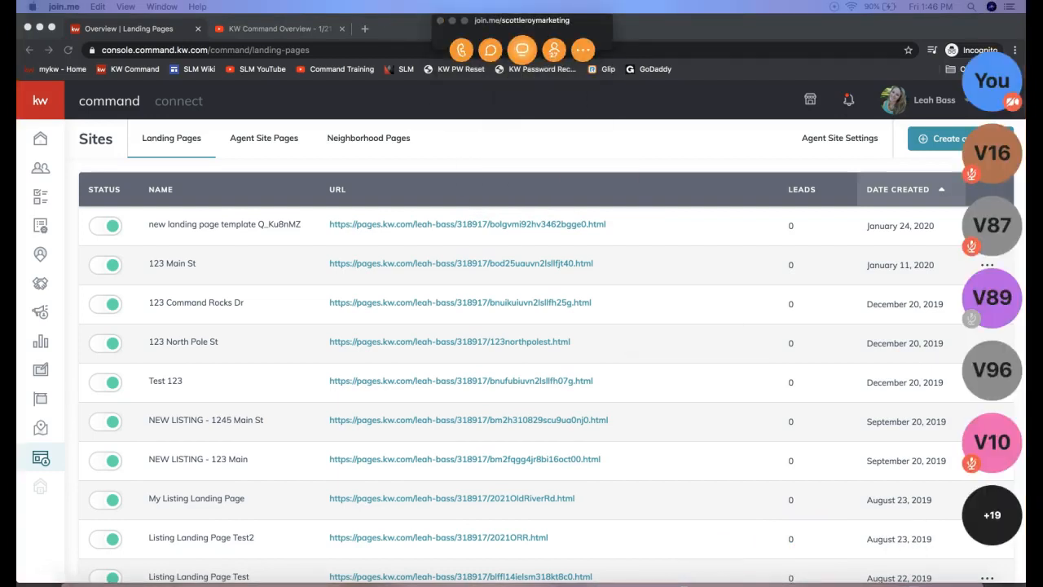
{"action": "left_click", "coordinate": [491, 49]}
{"action": "left_click", "coordinate": [516, 356]}
{"action": "key", "text": "ctrl+v"}
{"action": "key", "text": "Return"}
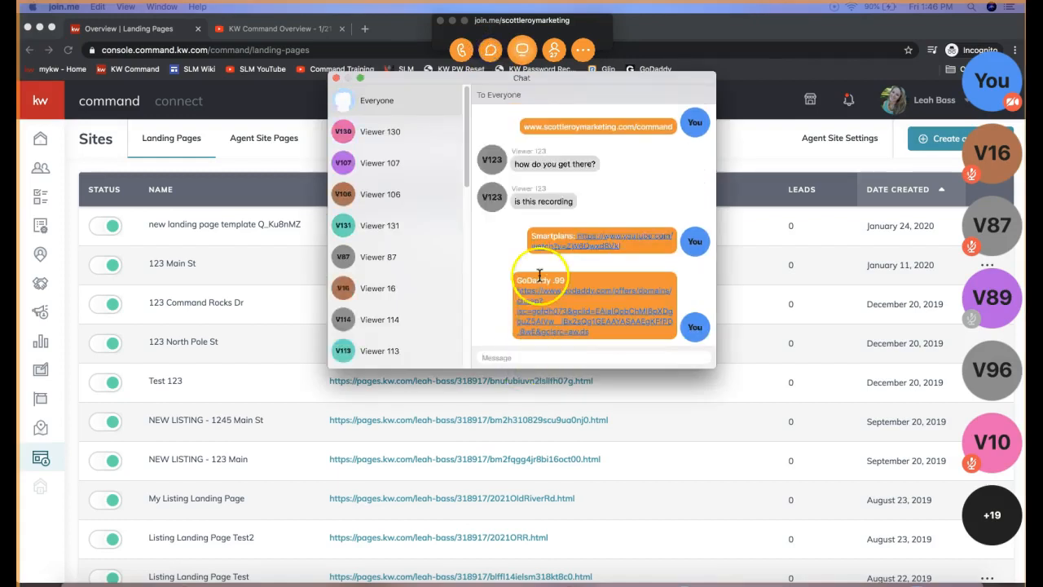
{"action": "left_click", "coordinate": [336, 77]}
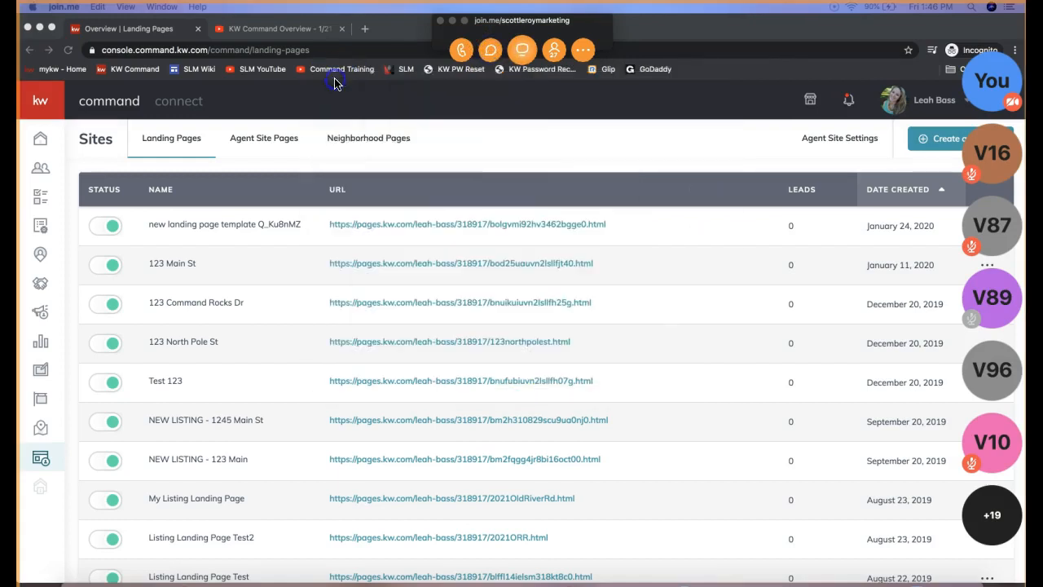
{"action": "left_click", "coordinate": [453, 21]}
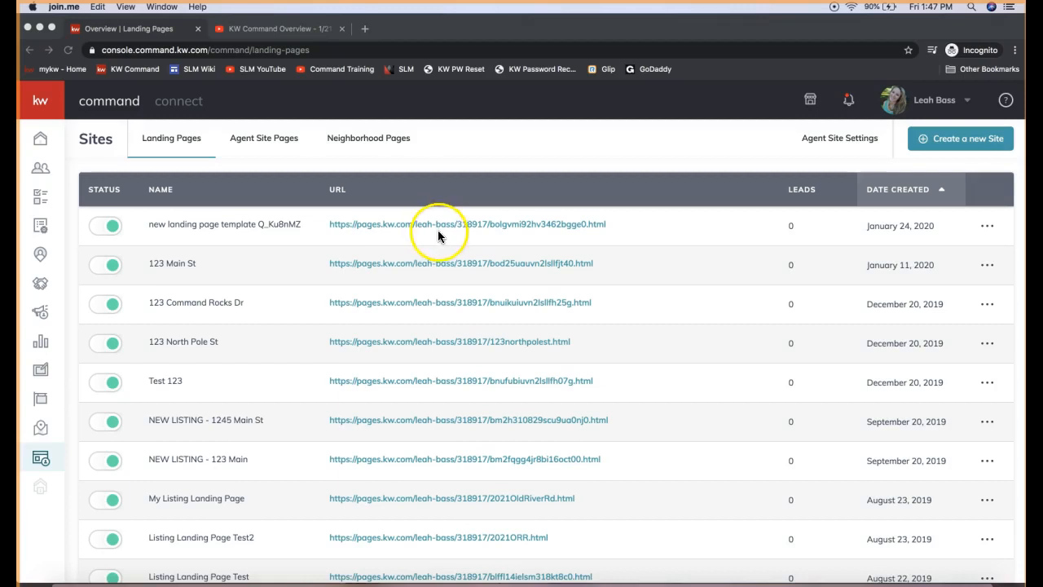
Step: Look at the link options for the newest landing page's URL and dismiss them
{"action": "left_click", "coordinate": [393, 228]}
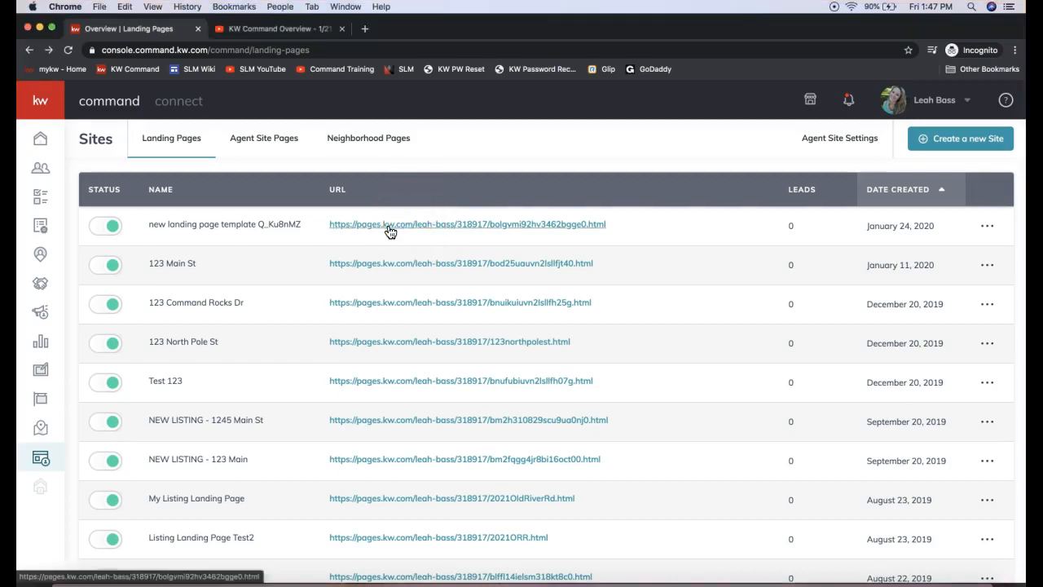
{"action": "right_click", "coordinate": [390, 231]}
{"action": "left_click", "coordinate": [479, 152]}
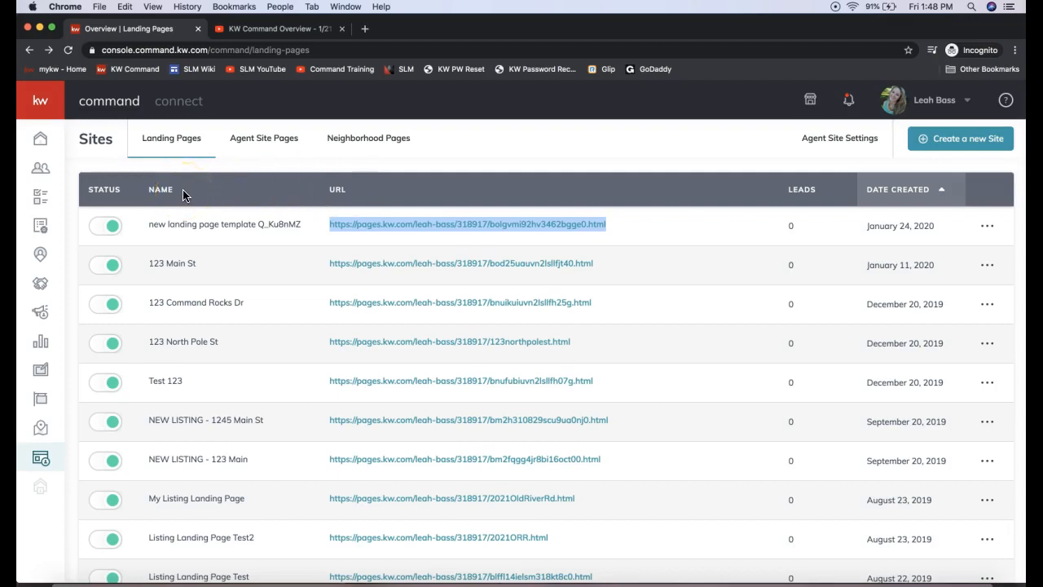
Step: Show the Neighborhood Pages list and open its Landing Pages Settings
{"action": "left_click", "coordinate": [360, 145]}
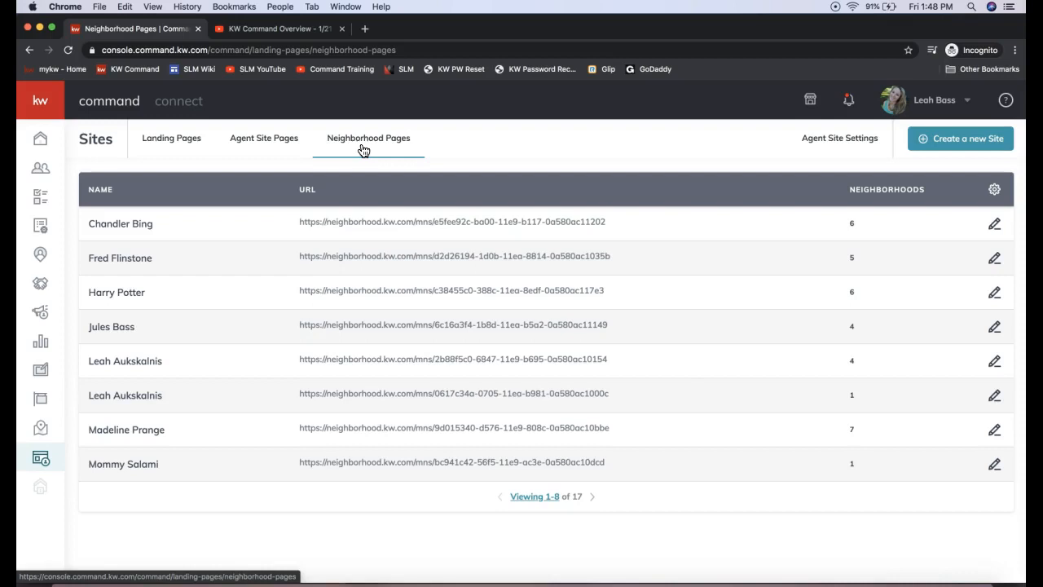
{"action": "left_click", "coordinate": [470, 212]}
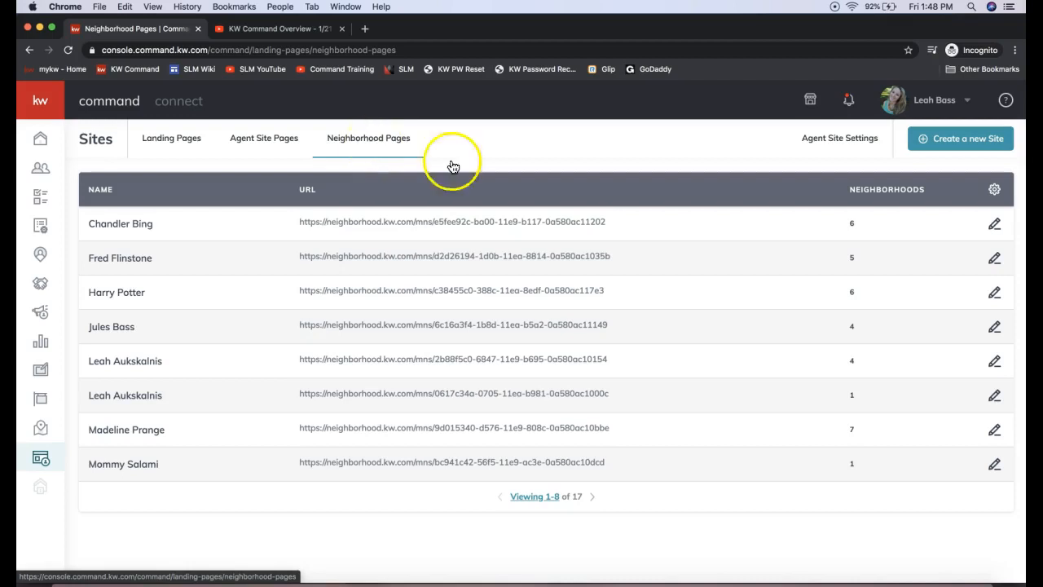
{"action": "left_click", "coordinate": [997, 194]}
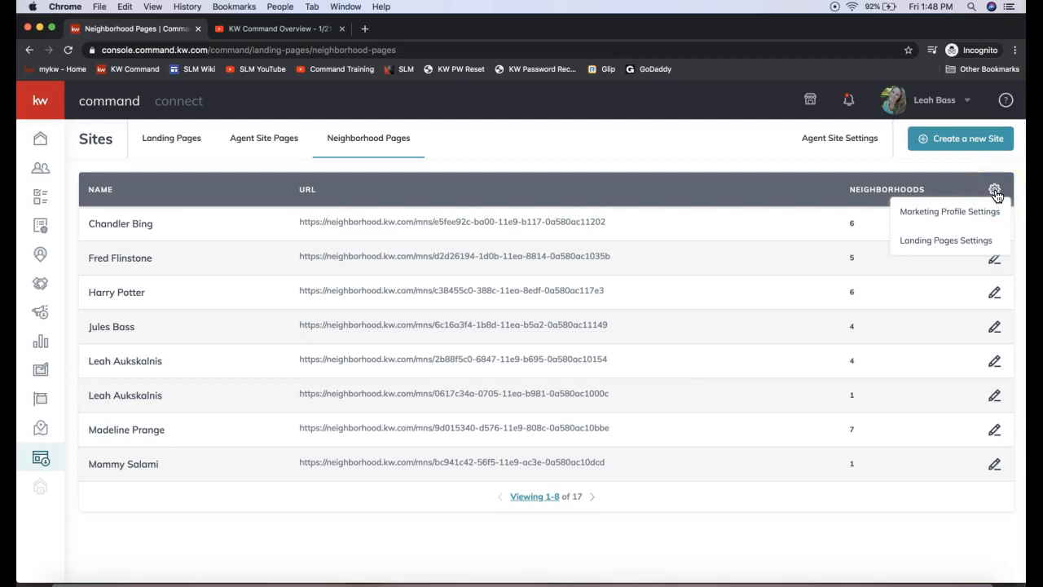
{"action": "left_click", "coordinate": [975, 248]}
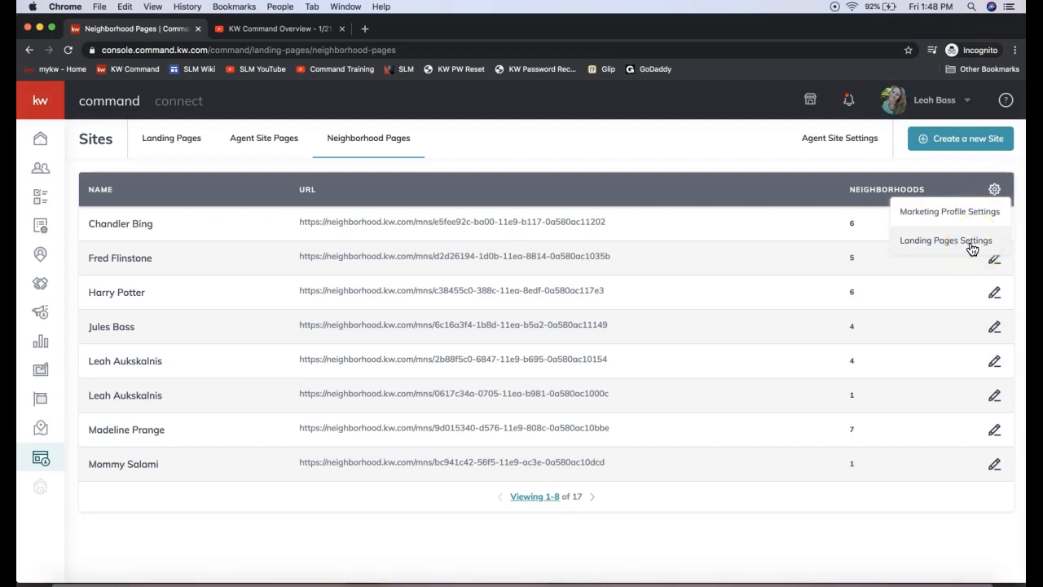
{"action": "left_click", "coordinate": [969, 248]}
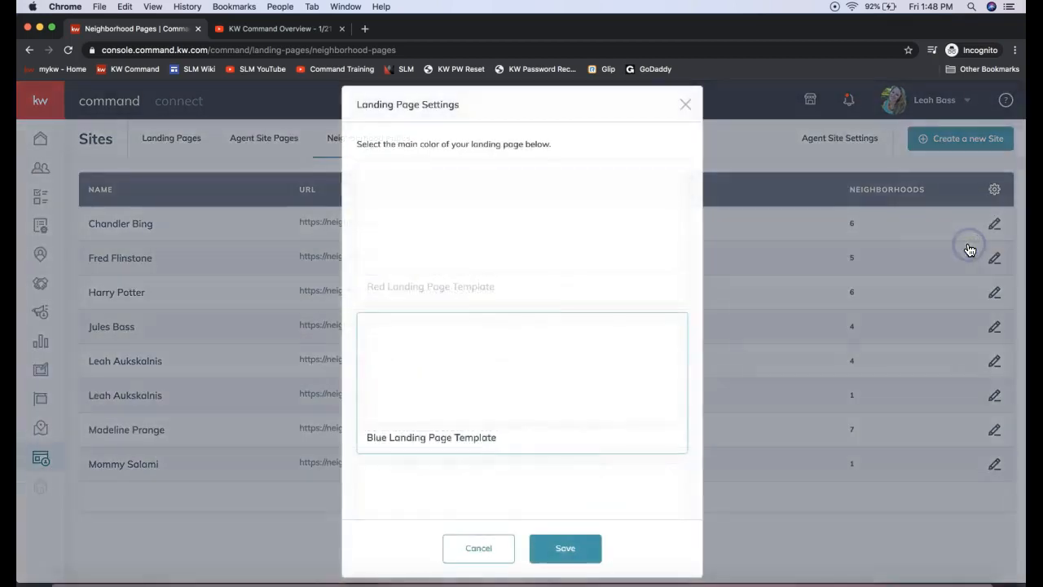
Step: Compare the red, blue and dark templates, and save the Blue Landing Page Template as the main color
{"action": "left_click", "coordinate": [475, 284]}
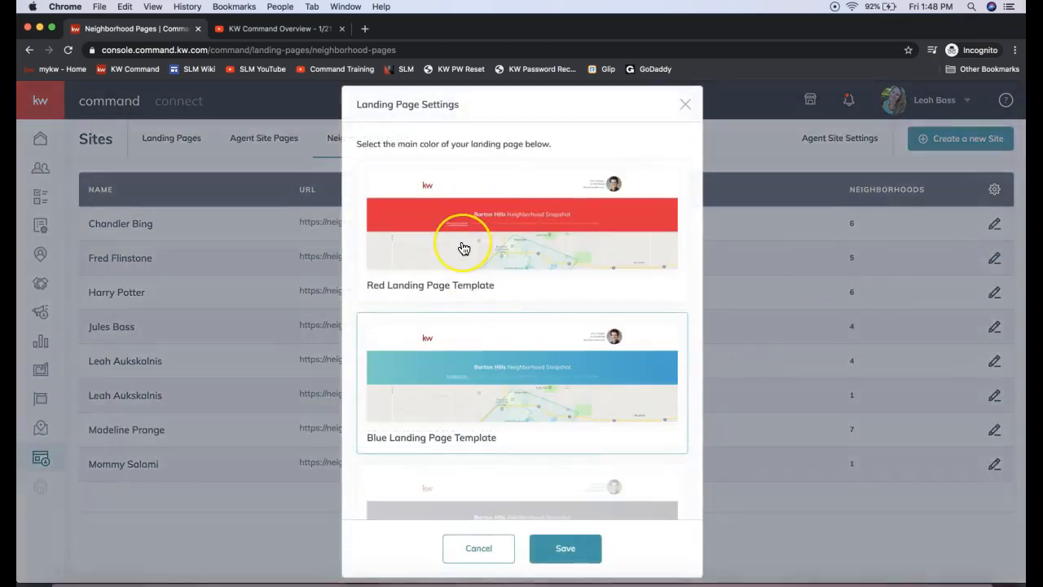
{"action": "scroll", "coordinate": [464, 247], "scroll_direction": "down", "scroll_amount": 3}
{"action": "left_click", "coordinate": [476, 308]}
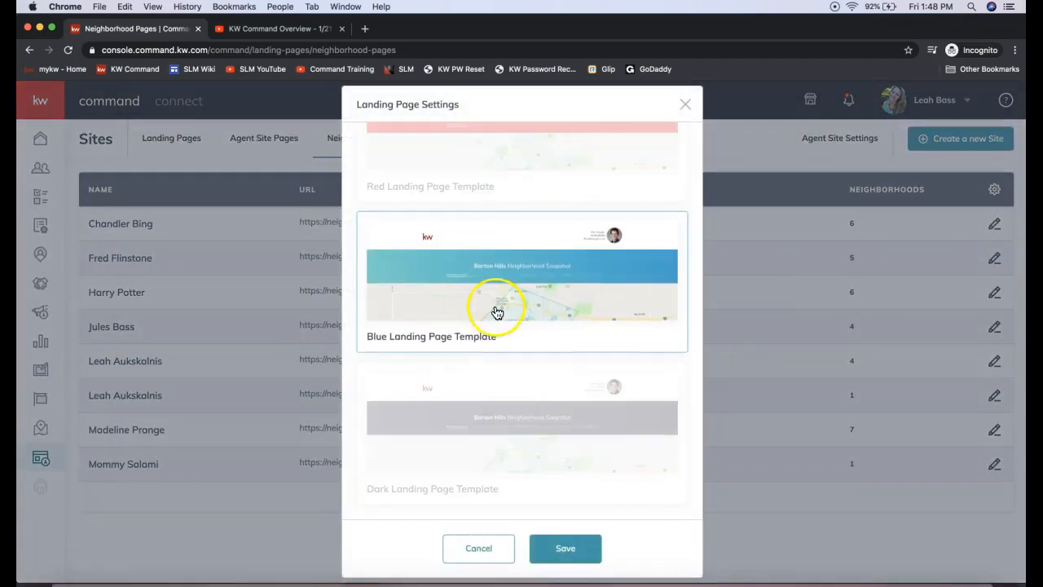
{"action": "scroll", "coordinate": [496, 305], "scroll_direction": "up", "scroll_amount": 3}
{"action": "left_click", "coordinate": [488, 263]}
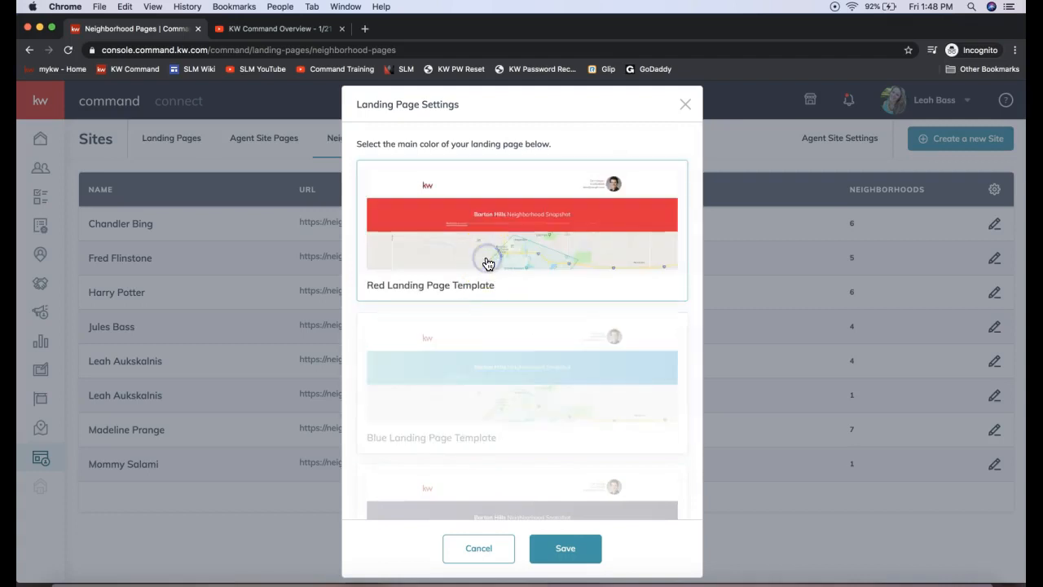
{"action": "left_click", "coordinate": [506, 399]}
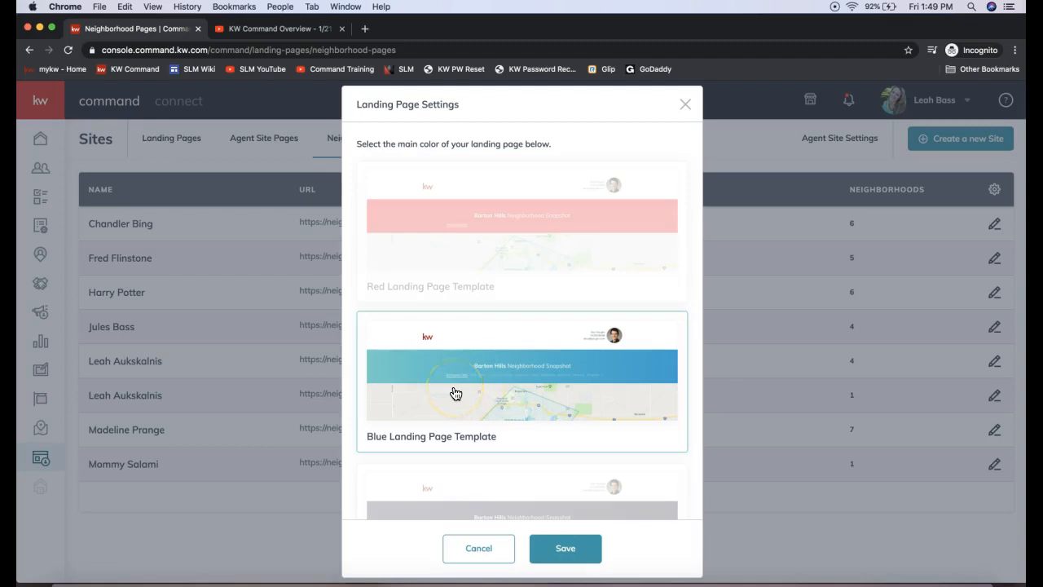
{"action": "scroll", "coordinate": [455, 393], "scroll_direction": "down", "scroll_amount": 2}
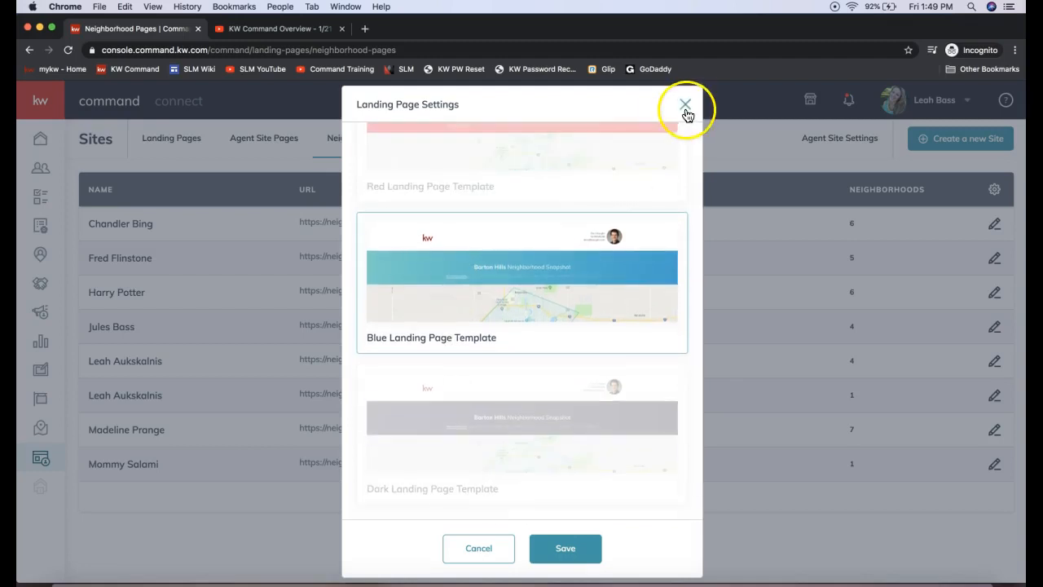
{"action": "left_click", "coordinate": [565, 545]}
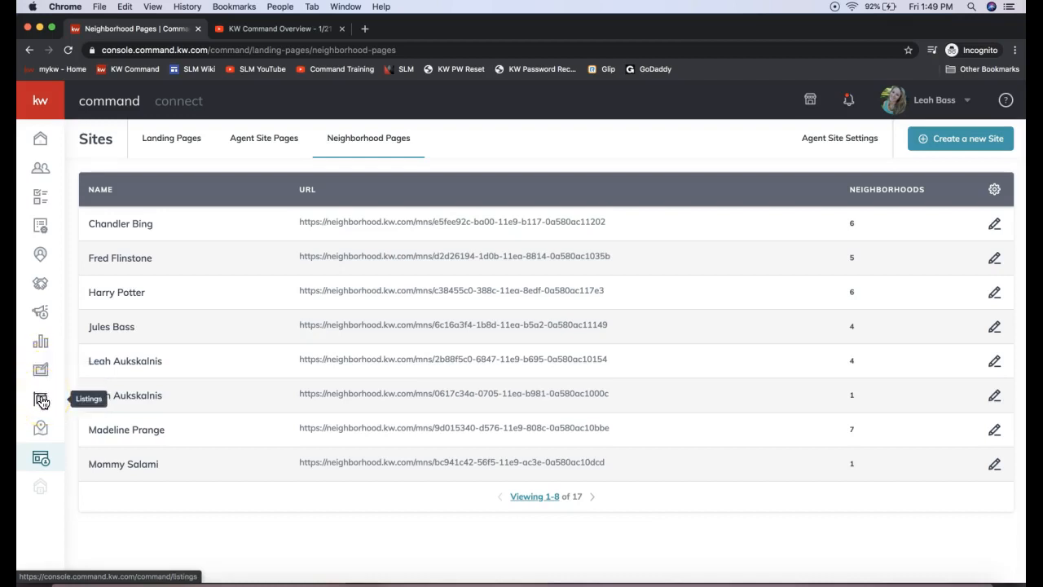
Step: Go to the Listings section and read the KWLS sneak peek welcome text
{"action": "left_click", "coordinate": [41, 401]}
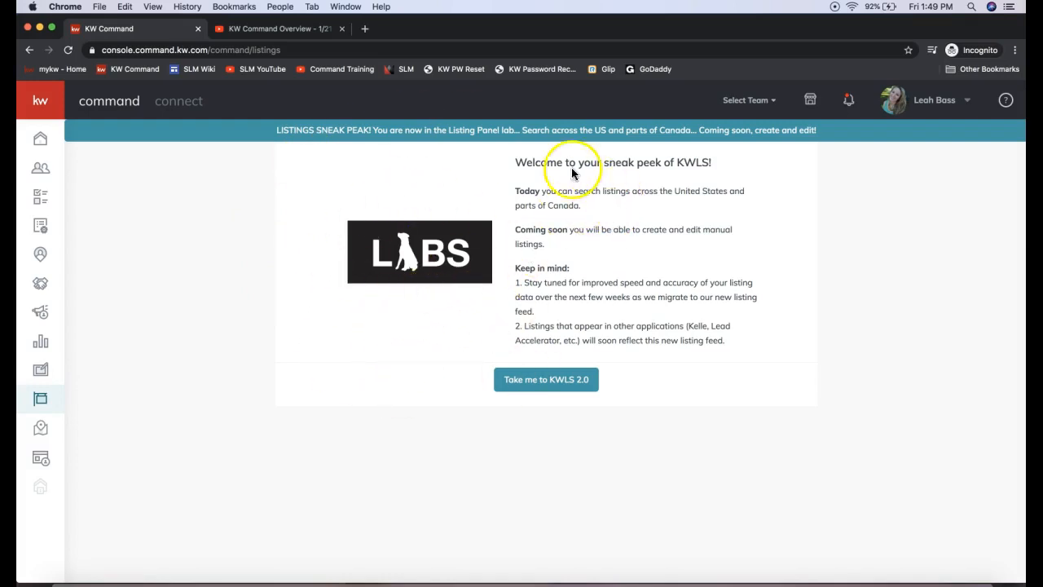
{"action": "triple_click", "coordinate": [542, 163]}
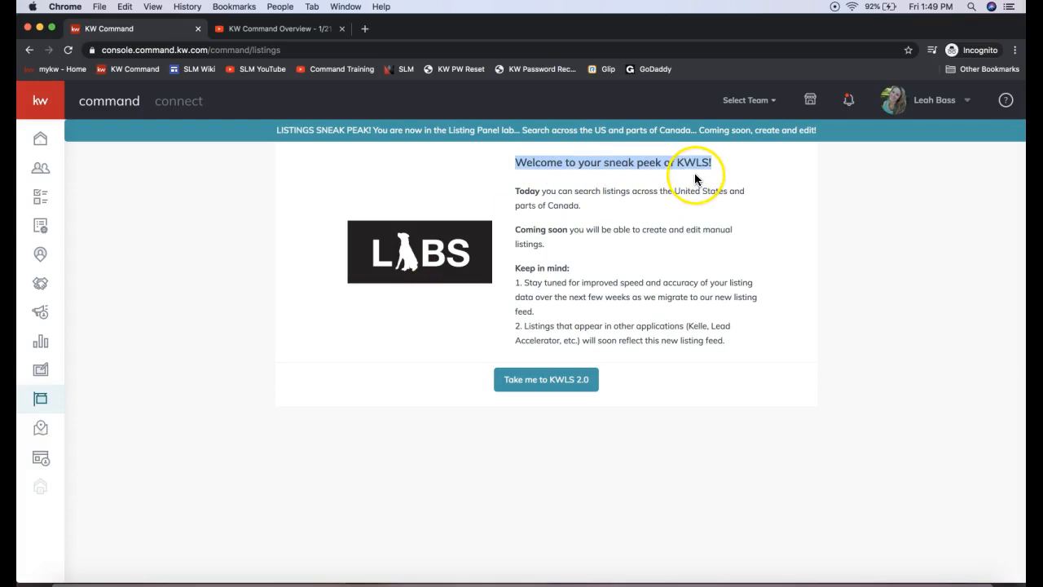
{"action": "left_click", "coordinate": [585, 183]}
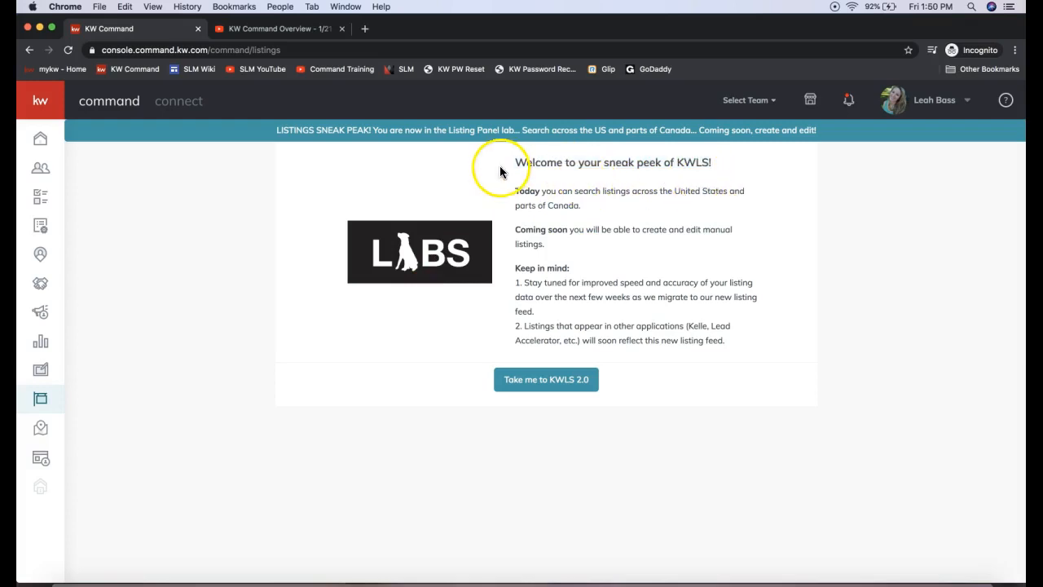
Step: Highlight the banner's "Coming soon, create and edit!" note, clear the highlight, and continue to KWLS 2.0
{"action": "left_click_drag", "start_coordinate": [523, 129], "coordinate": [832, 136]}
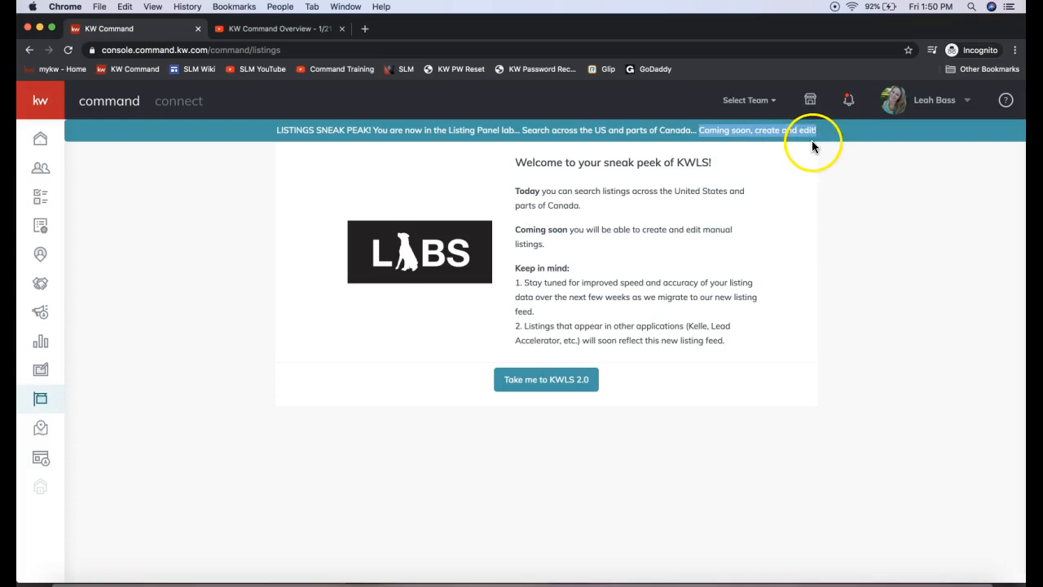
{"action": "left_click", "coordinate": [773, 226]}
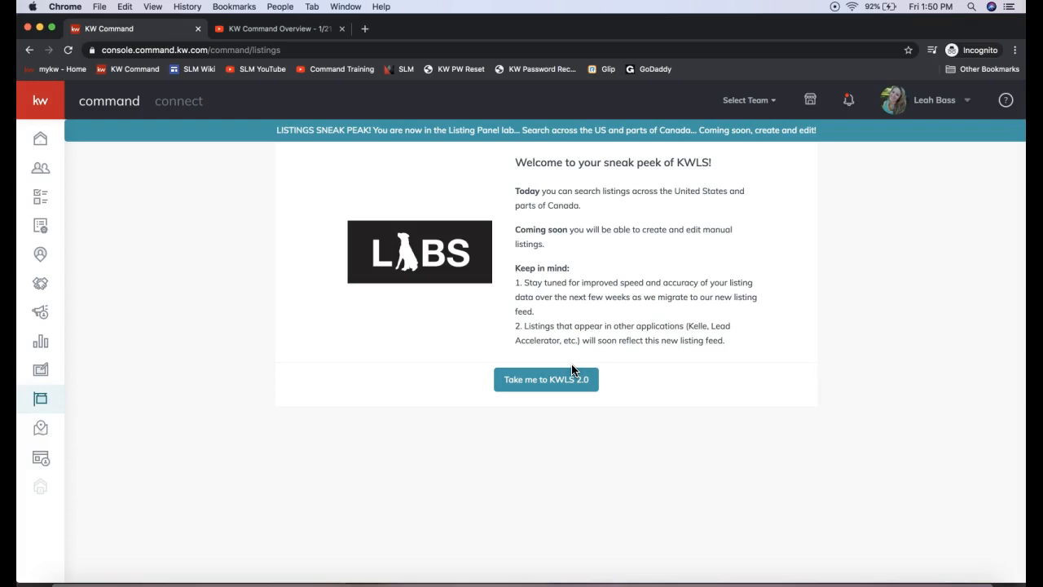
{"action": "left_click", "coordinate": [531, 391]}
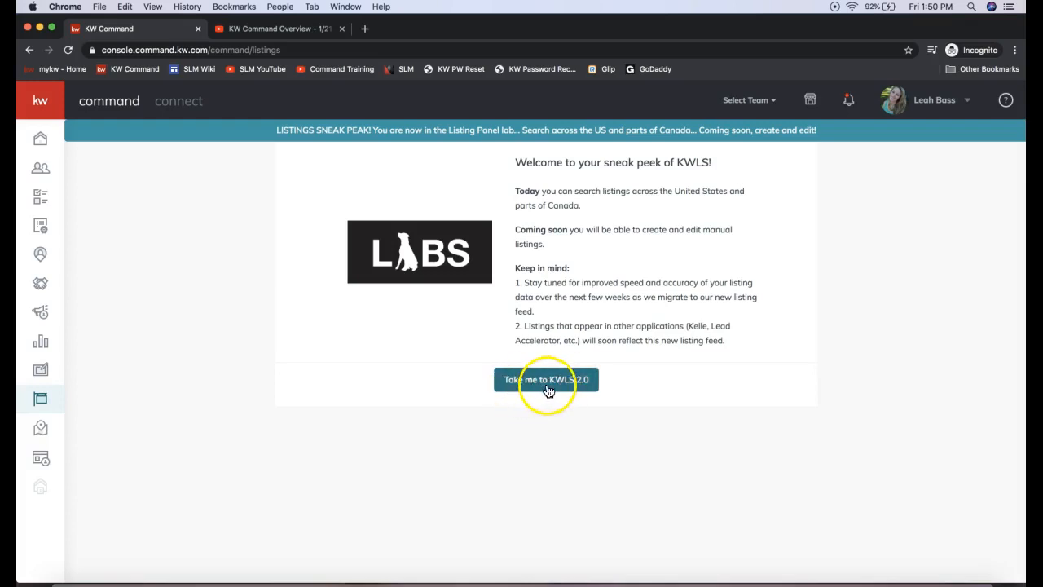
{"action": "left_click", "coordinate": [553, 392]}
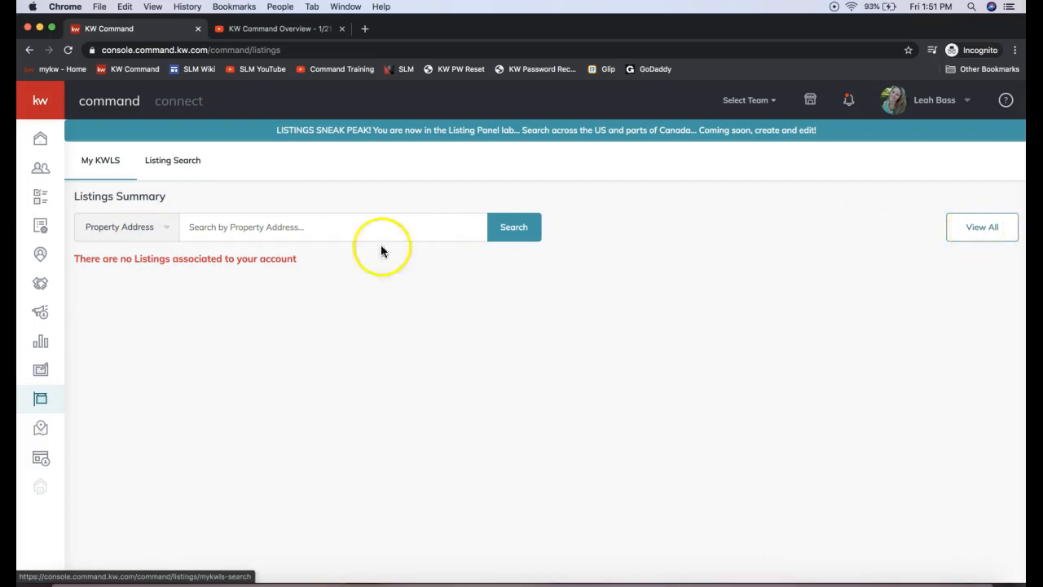
Step: Open Listing Search and look at the search-by choices and the available listing filters, closing both unchanged
{"action": "left_click", "coordinate": [183, 169]}
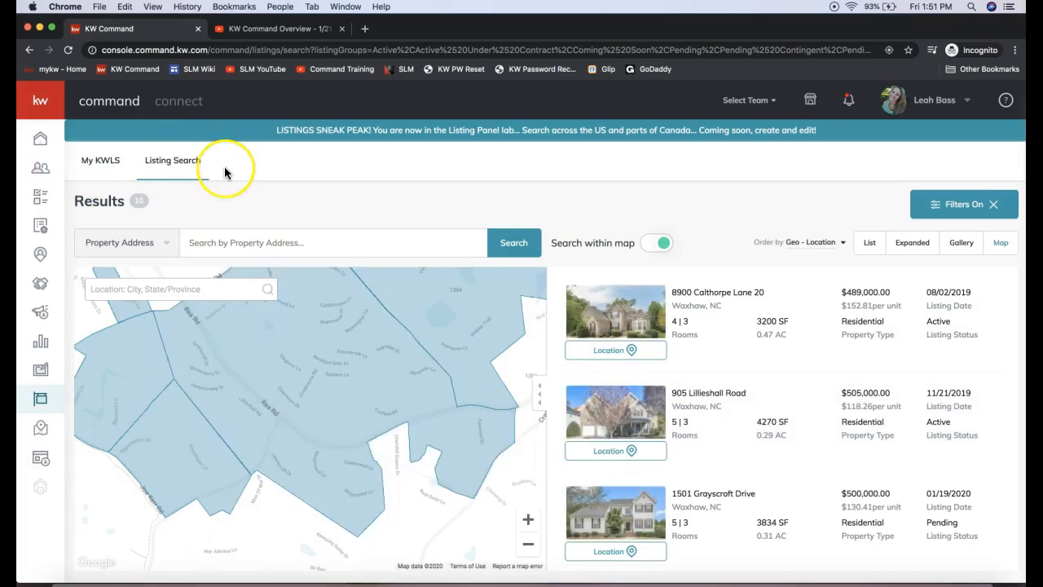
{"action": "left_click", "coordinate": [193, 155]}
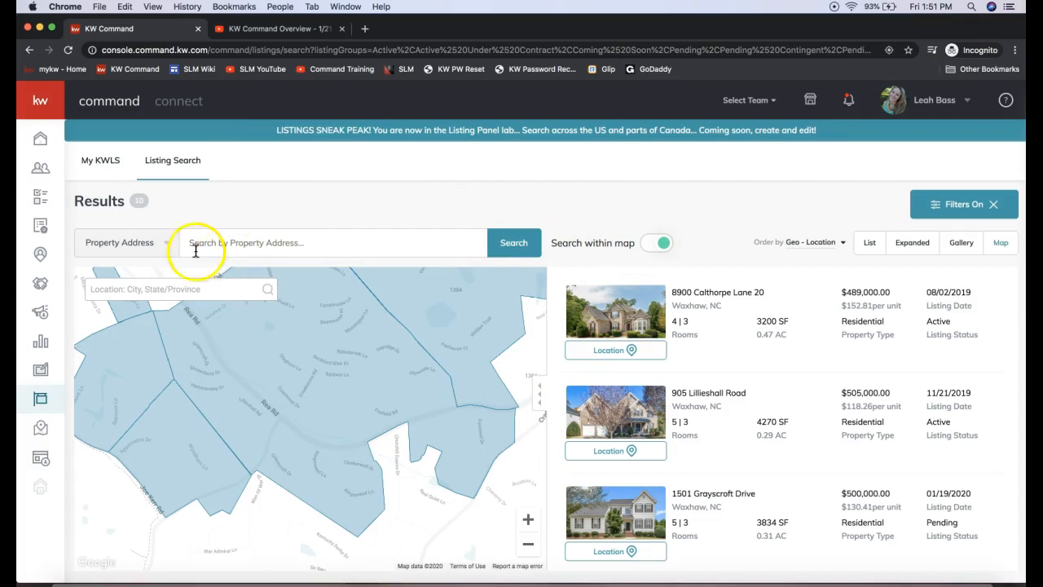
{"action": "left_click", "coordinate": [155, 247]}
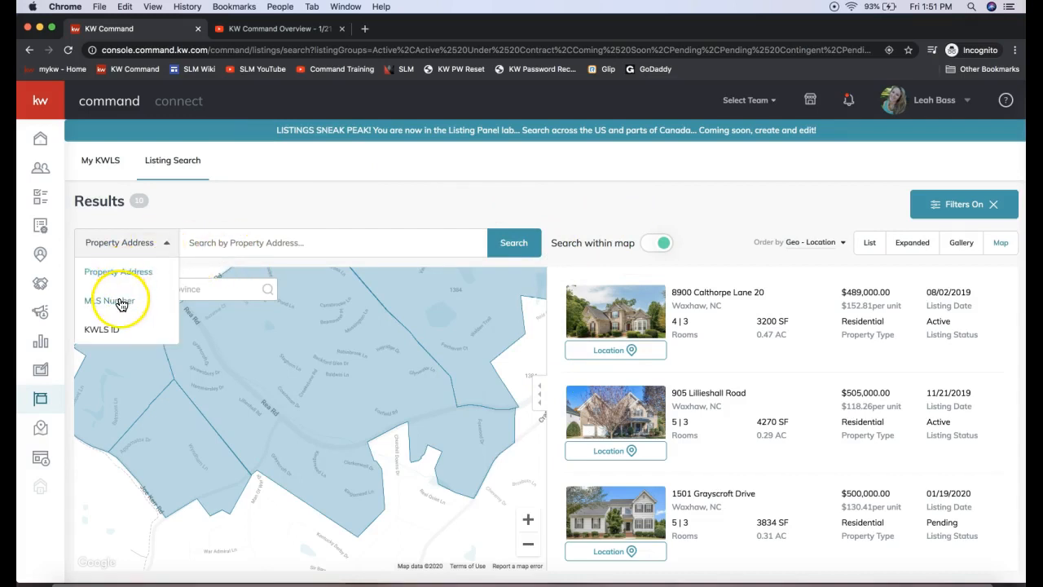
{"action": "left_click", "coordinate": [228, 242]}
{"action": "left_click", "coordinate": [462, 203]}
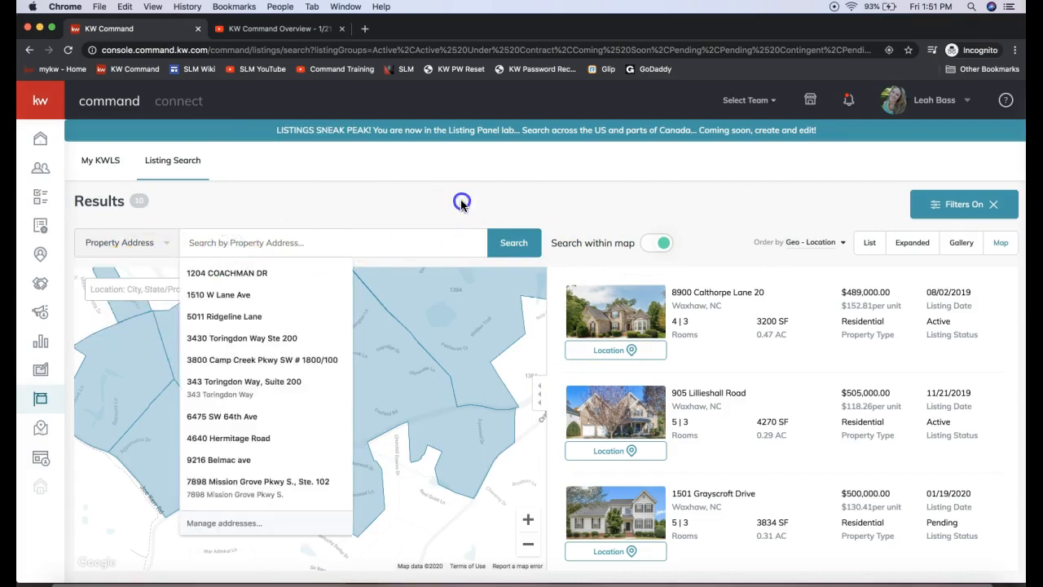
{"action": "left_click", "coordinate": [958, 211]}
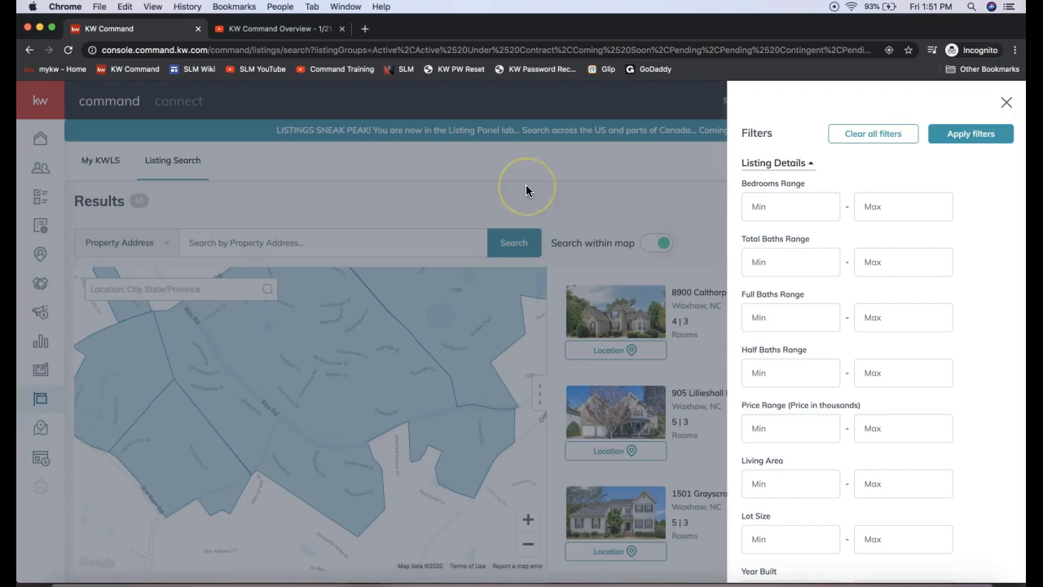
{"action": "left_click", "coordinate": [432, 186]}
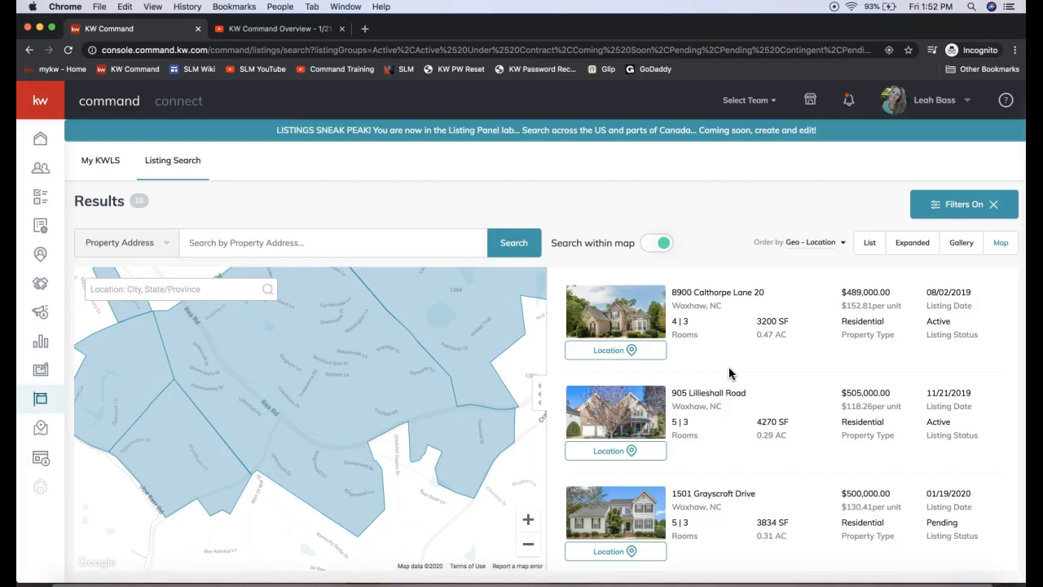
Step: Open Help & Information, look at the Chat with Support option, and close the help information
{"action": "left_click", "coordinate": [1005, 104]}
{"action": "left_click", "coordinate": [1005, 104]}
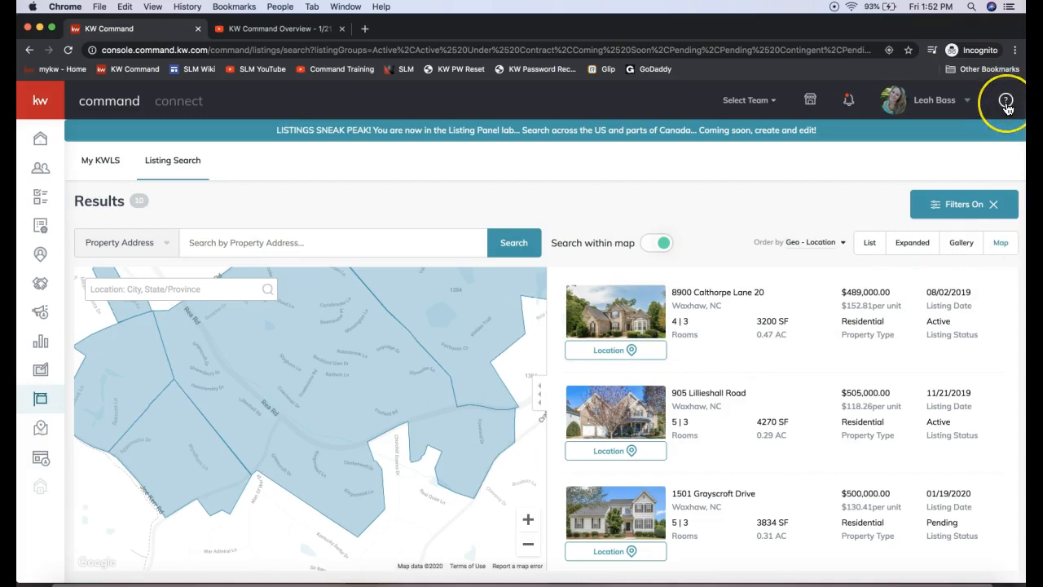
{"action": "left_click", "coordinate": [1007, 104]}
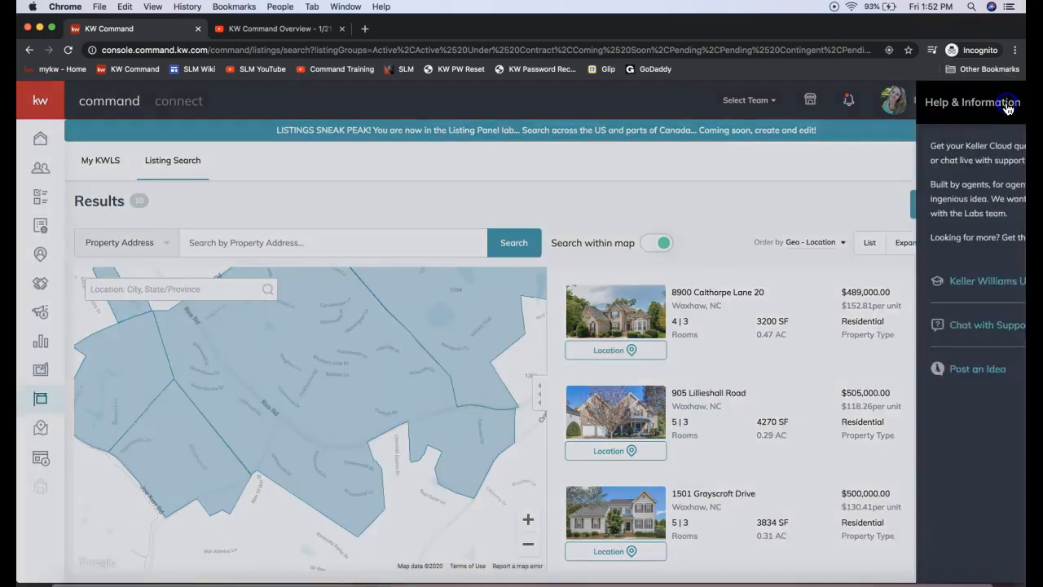
{"action": "left_click", "coordinate": [1008, 106]}
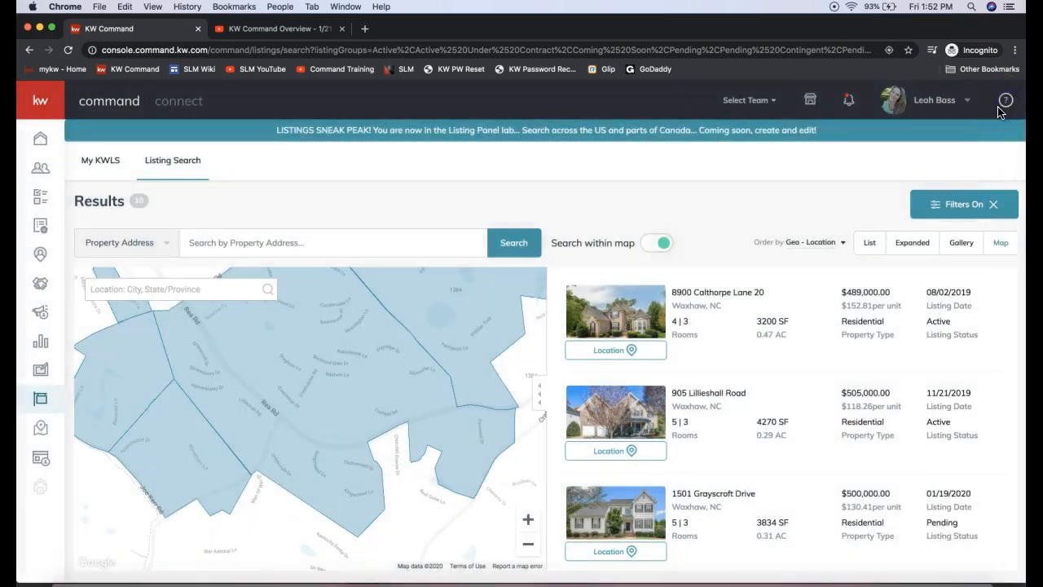
{"action": "left_click", "coordinate": [1006, 105]}
{"action": "left_click", "coordinate": [969, 337]}
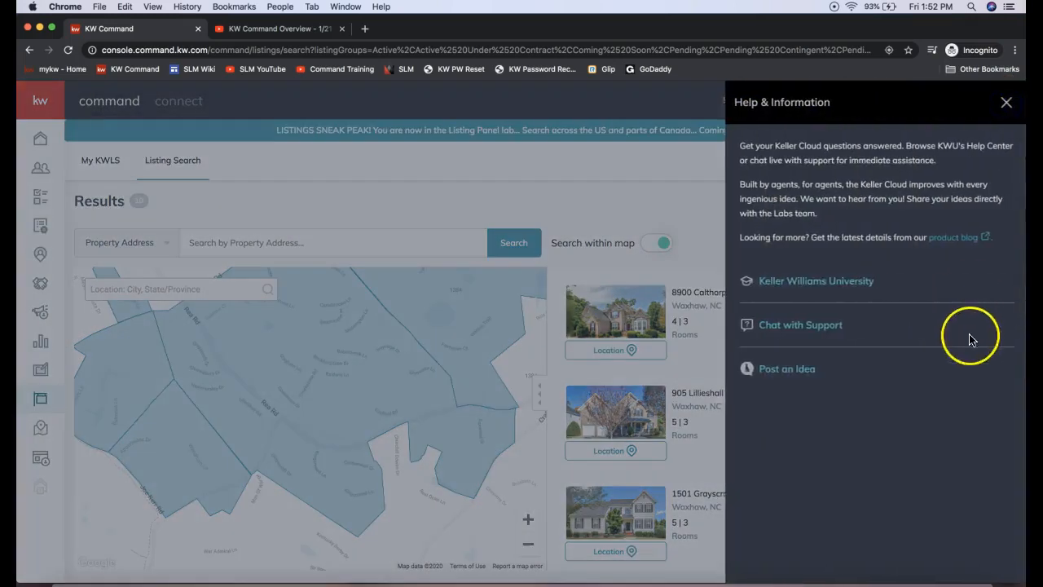
{"action": "left_click", "coordinate": [778, 333]}
{"action": "left_click", "coordinate": [1006, 101]}
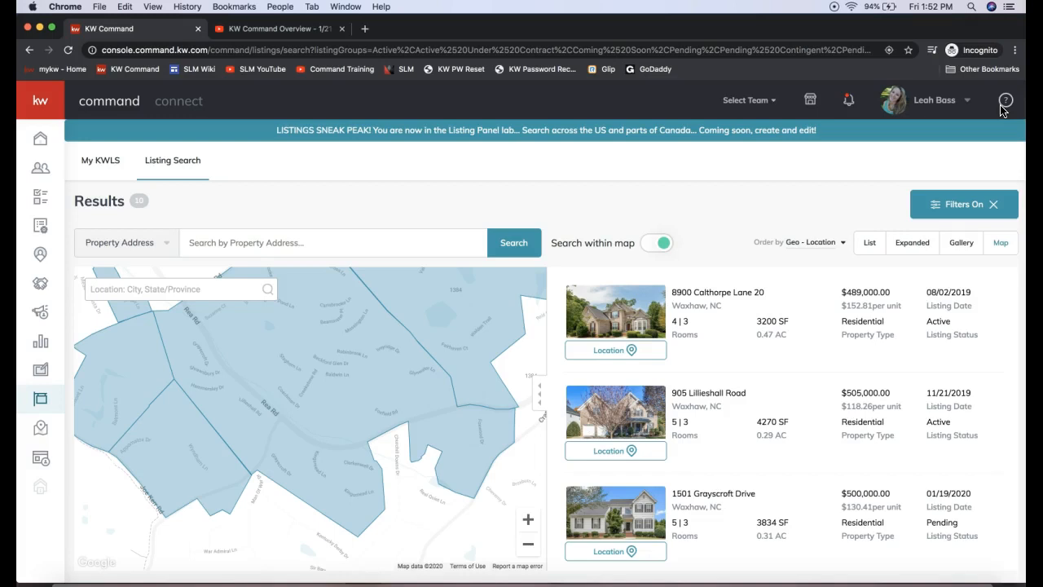
Step: Open the Command ideas portal at ideas.kw.com in a new browser tab
{"action": "left_click", "coordinate": [364, 31]}
{"action": "type", "text": "id"}
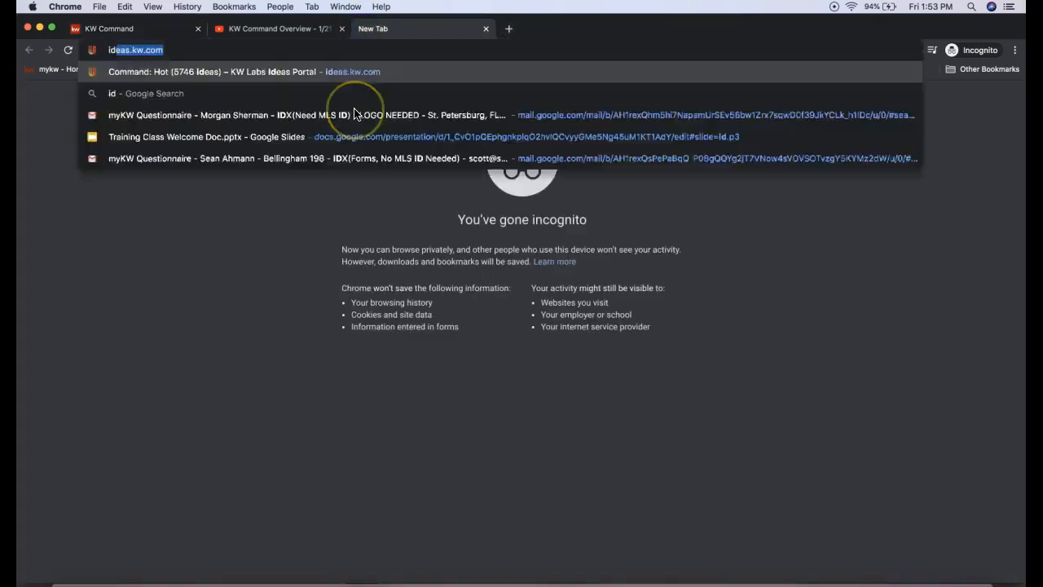
{"action": "type", "text": "eas.kw.c"}
{"action": "key", "text": "Return"}
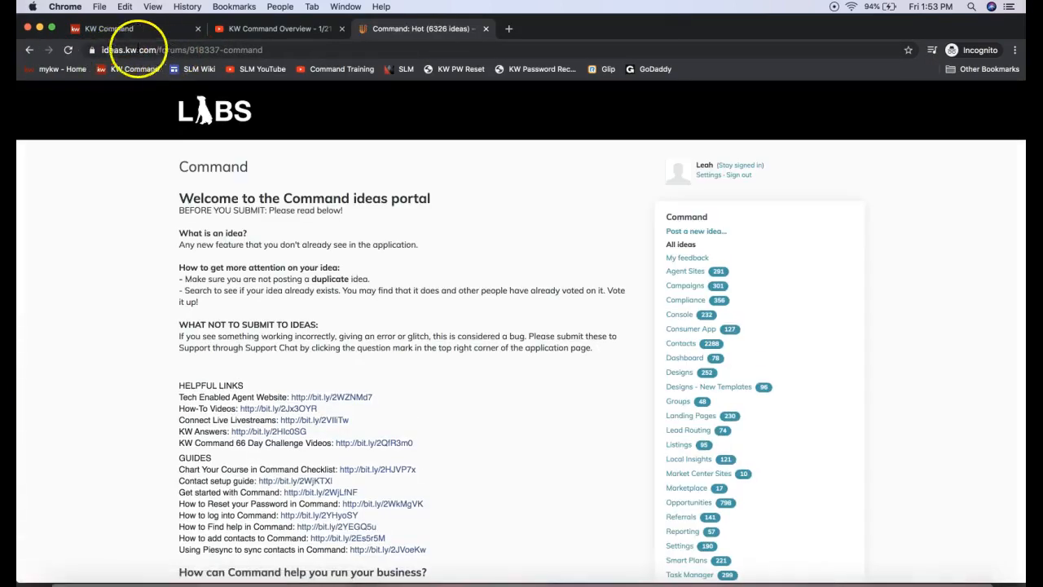
Step: Highlight the ideas.kw.com address and look through the portal's idea entry field, hot ideas and voting options
{"action": "left_click_drag", "start_coordinate": [156, 49], "coordinate": [95, 49]}
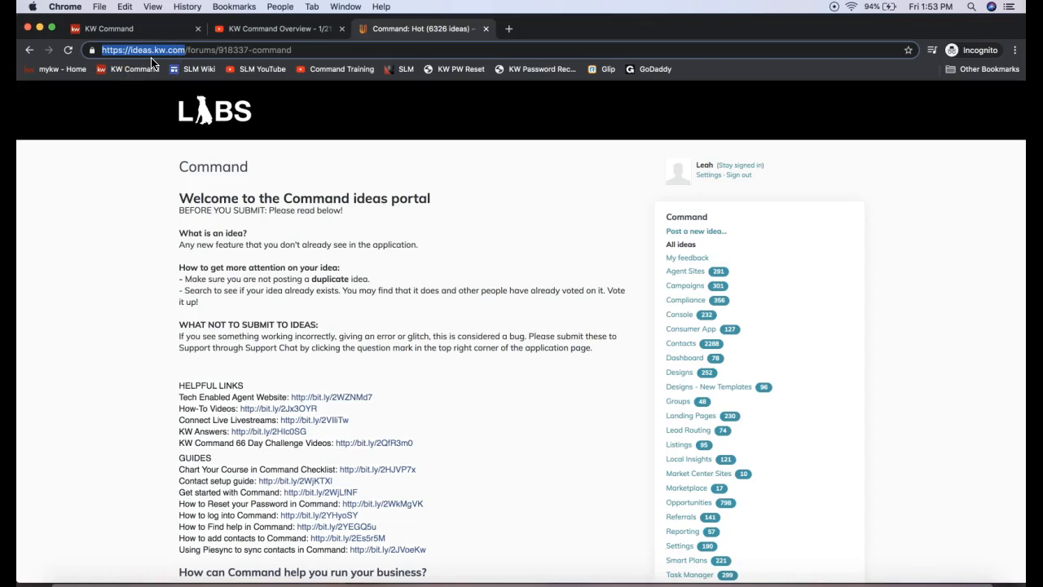
{"action": "scroll", "coordinate": [244, 245], "scroll_direction": "down", "scroll_amount": 5}
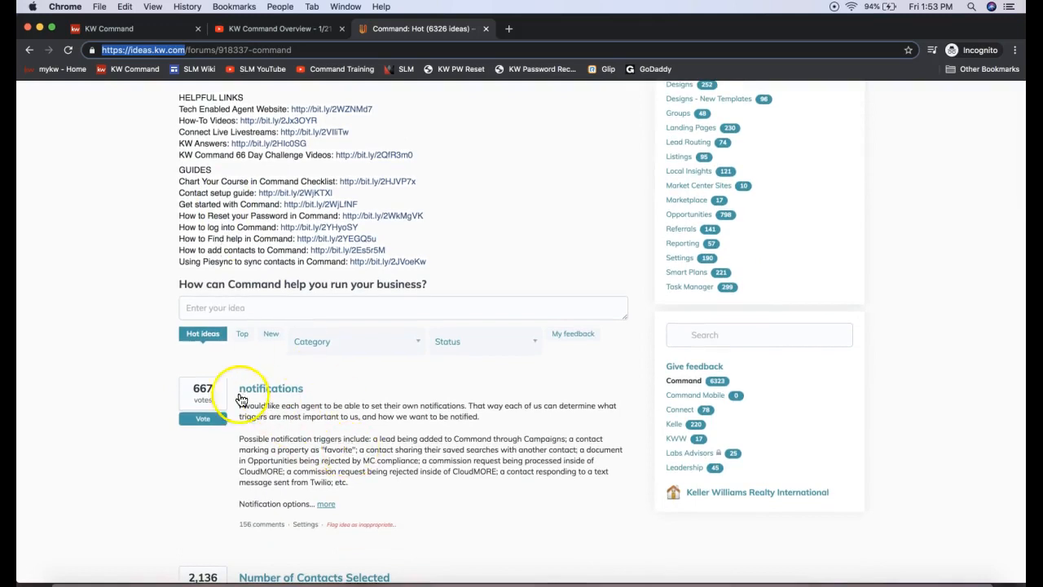
{"action": "scroll", "coordinate": [220, 398], "scroll_direction": "down", "scroll_amount": 2}
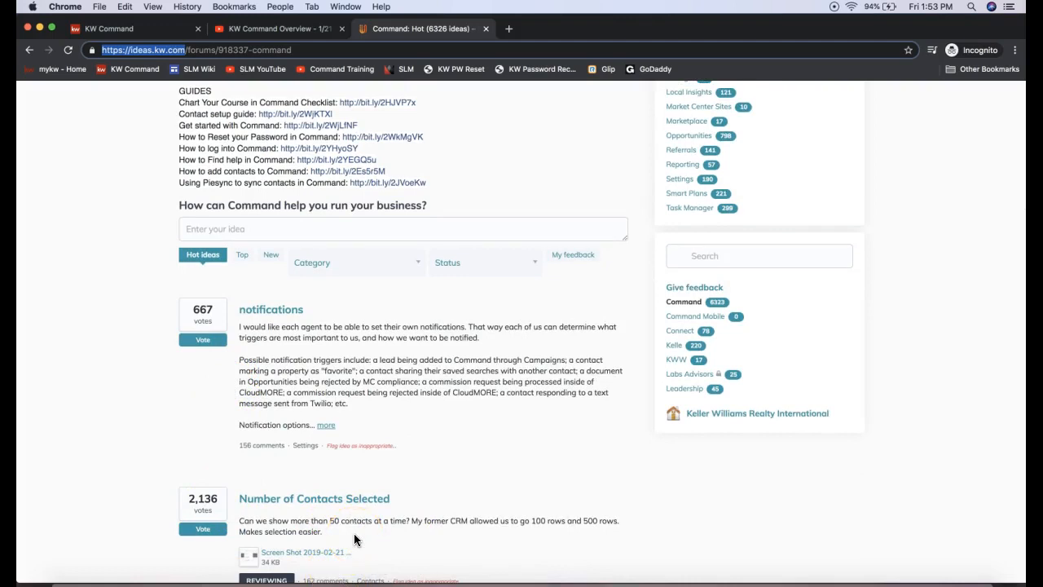
{"action": "left_click", "coordinate": [206, 341]}
{"action": "left_click", "coordinate": [217, 531]}
{"action": "scroll", "coordinate": [407, 471], "scroll_direction": "up", "scroll_amount": 2}
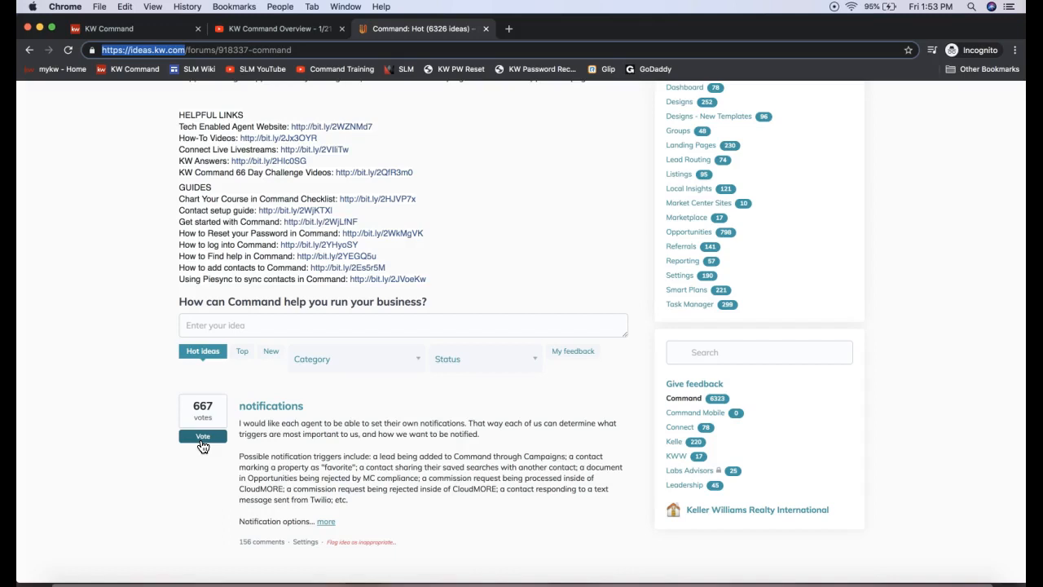
{"action": "scroll", "coordinate": [202, 446], "scroll_direction": "up", "scroll_amount": 5}
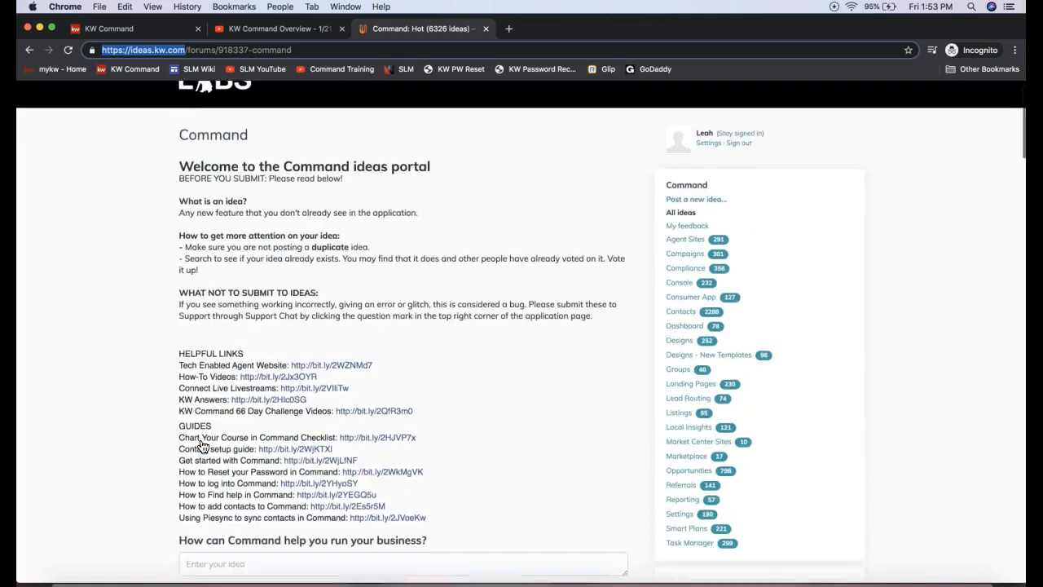